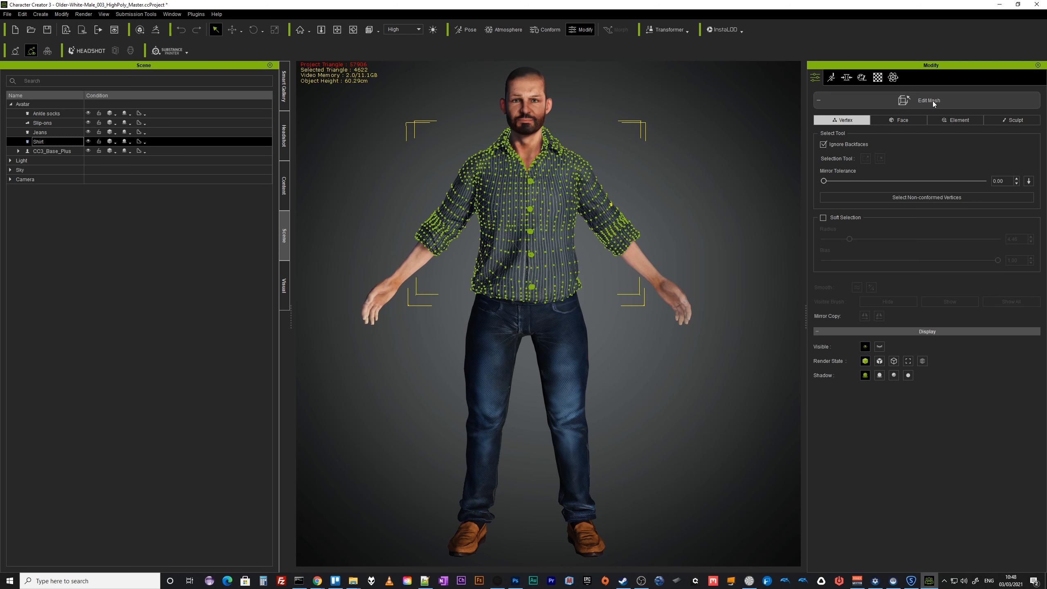
Leave mesh editing on the shirt and deselect it in the viewport.
{"action": "left_click", "coordinate": [932, 101]}
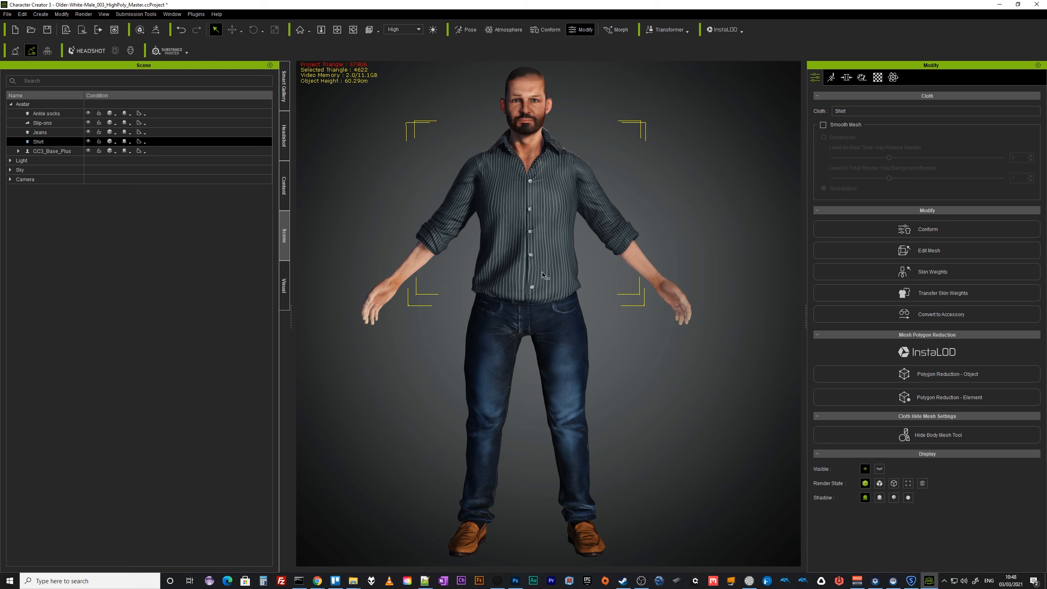
{"action": "left_click", "coordinate": [677, 414]}
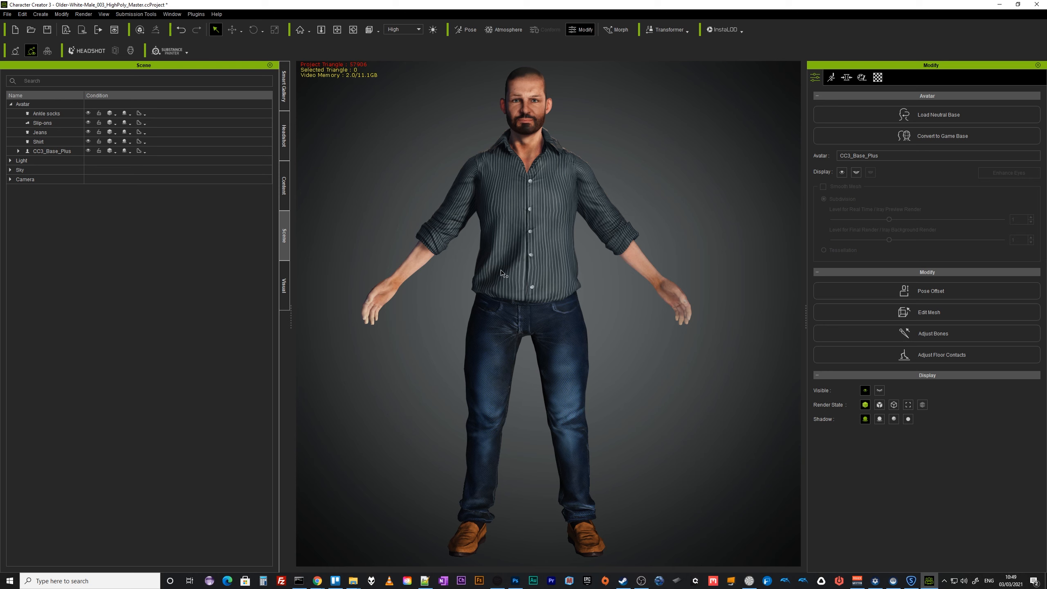
{"action": "left_click", "coordinate": [40, 14]}
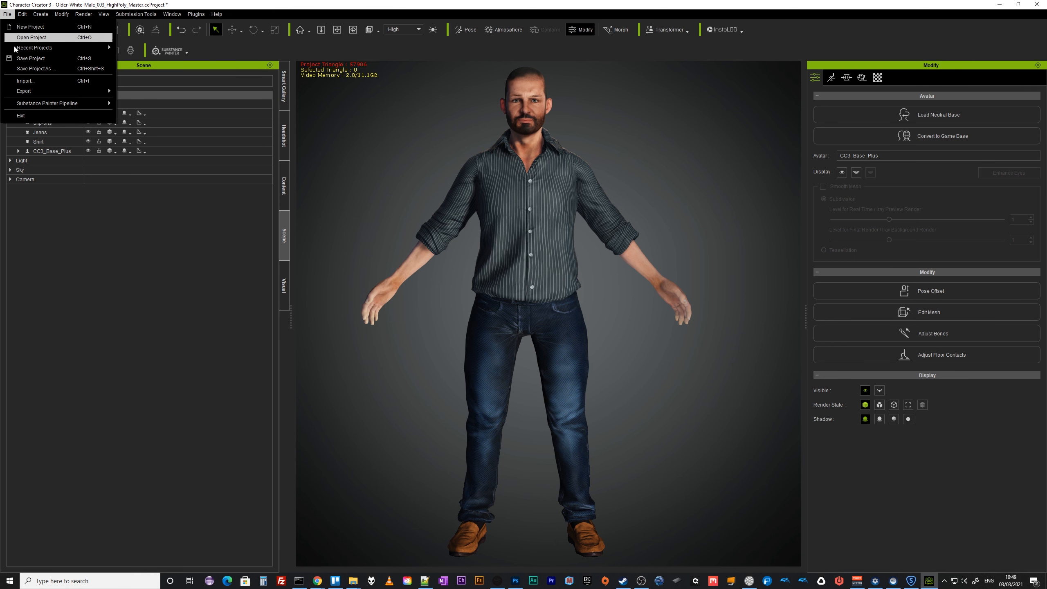
{"action": "mouse_move", "coordinate": [40, 97]}
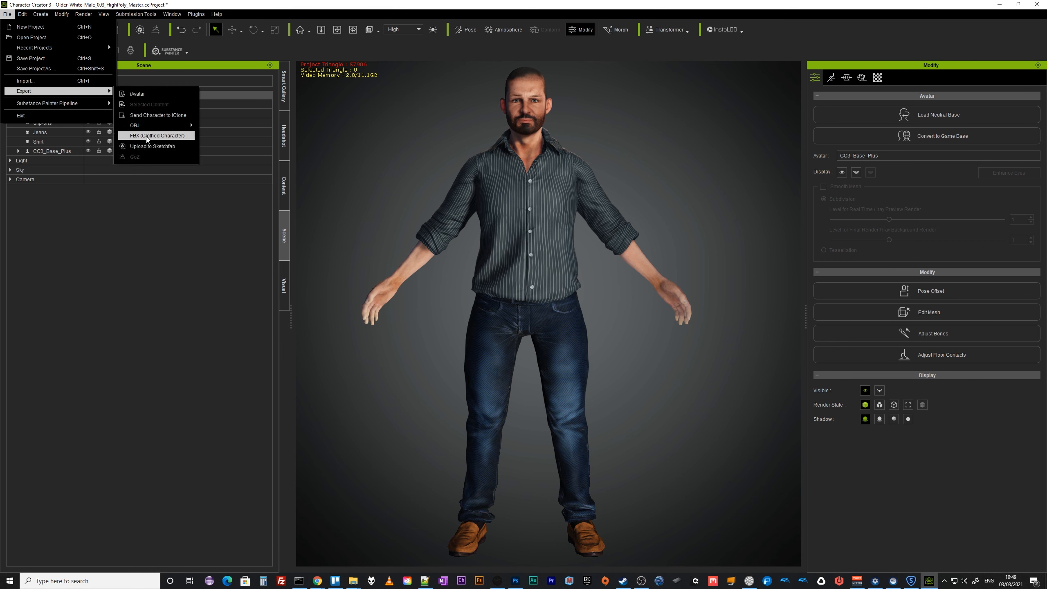
{"action": "left_click", "coordinate": [157, 136]}
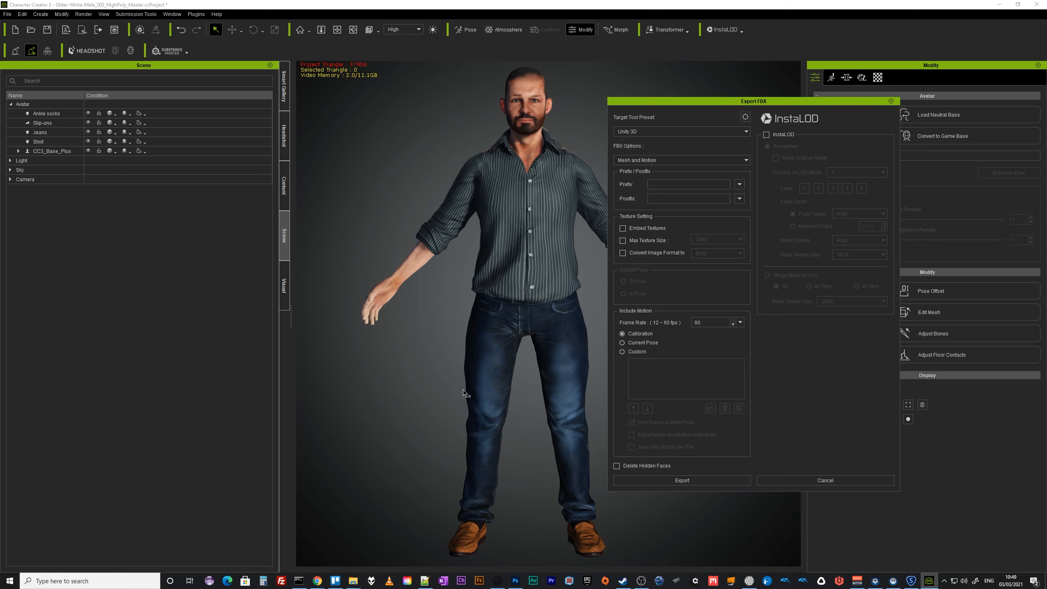
{"action": "left_click", "coordinate": [816, 480]}
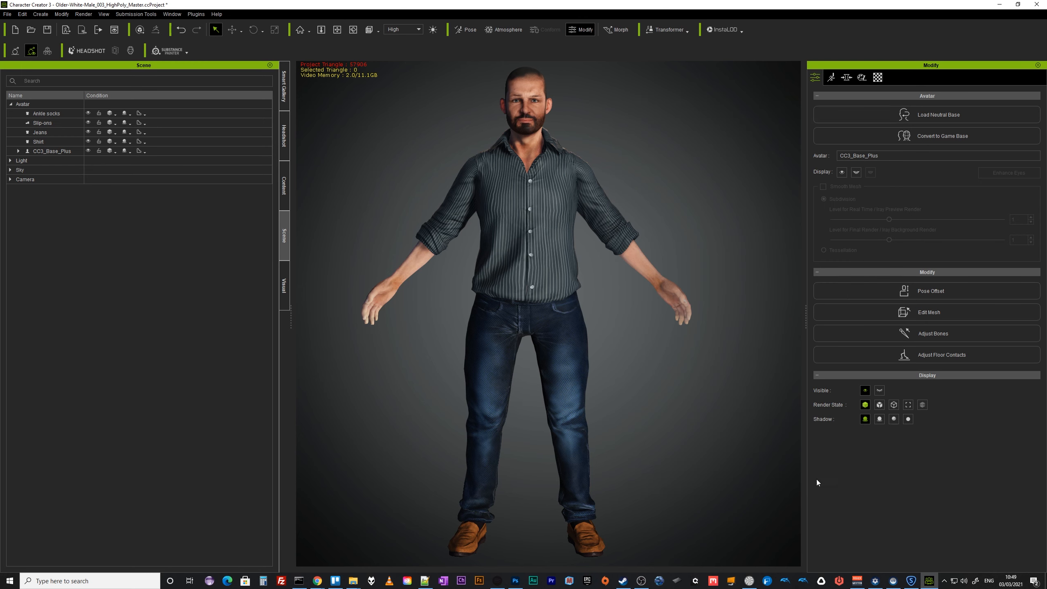
Apply the _Open A pose from the Motion templates to the character.
{"action": "right_click_drag", "start_coordinate": [697, 369], "coordinate": [677, 420]}
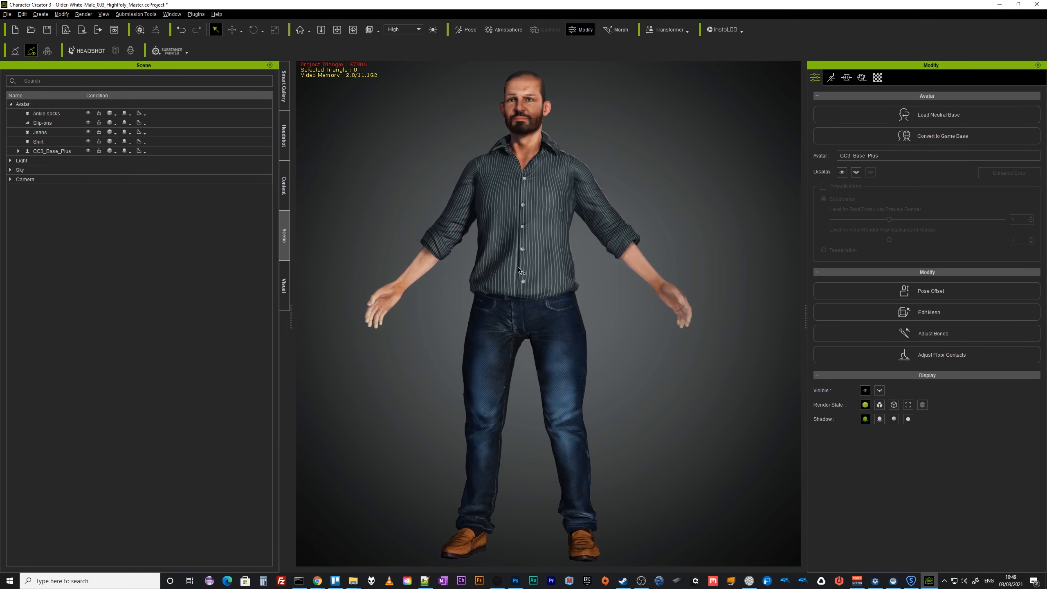
{"action": "left_click", "coordinate": [285, 188]}
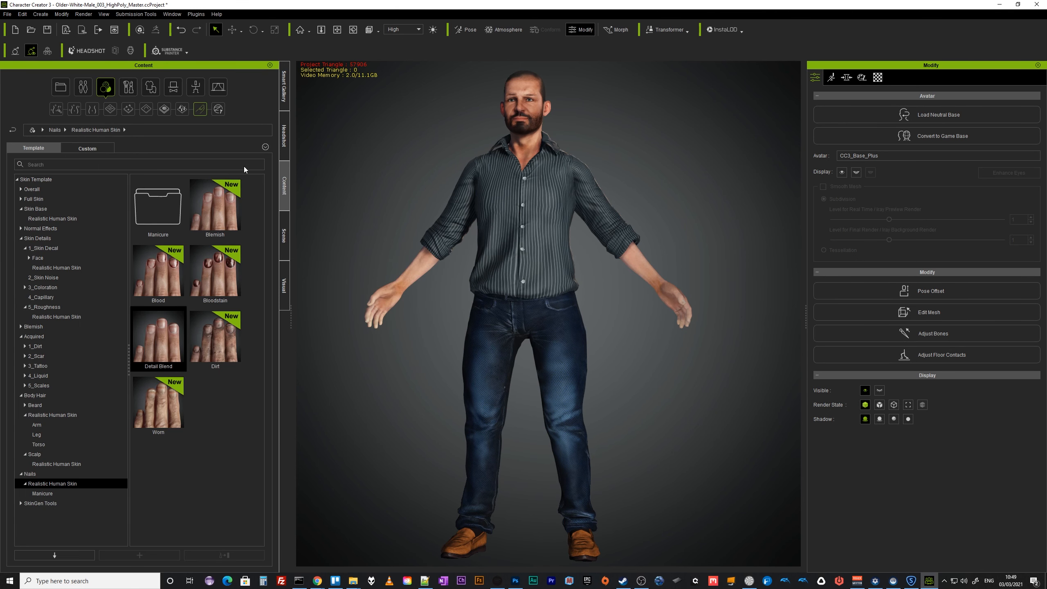
{"action": "left_click", "coordinate": [196, 88]}
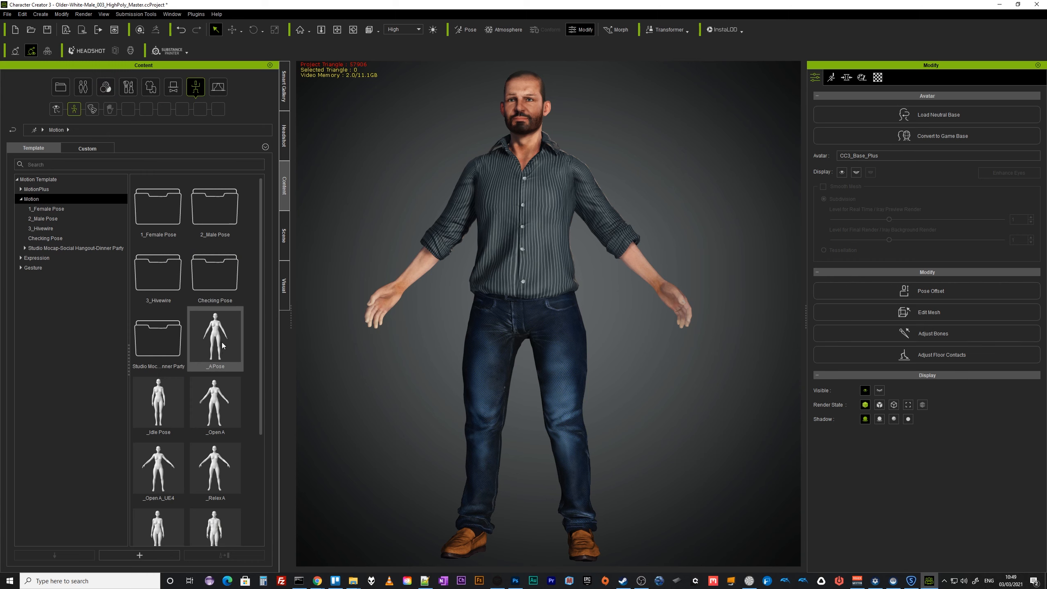
{"action": "double_click", "coordinate": [196, 415]}
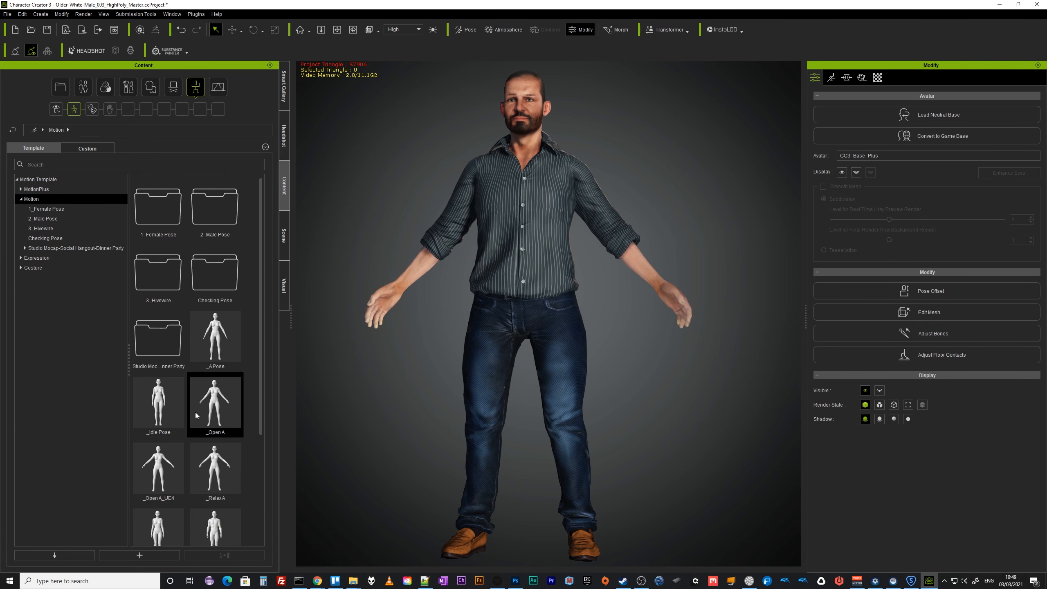
Apply the 8_T Pose to the character and orbit around it.
{"action": "scroll", "coordinate": [220, 521], "scroll_direction": "down", "scroll_amount": 3}
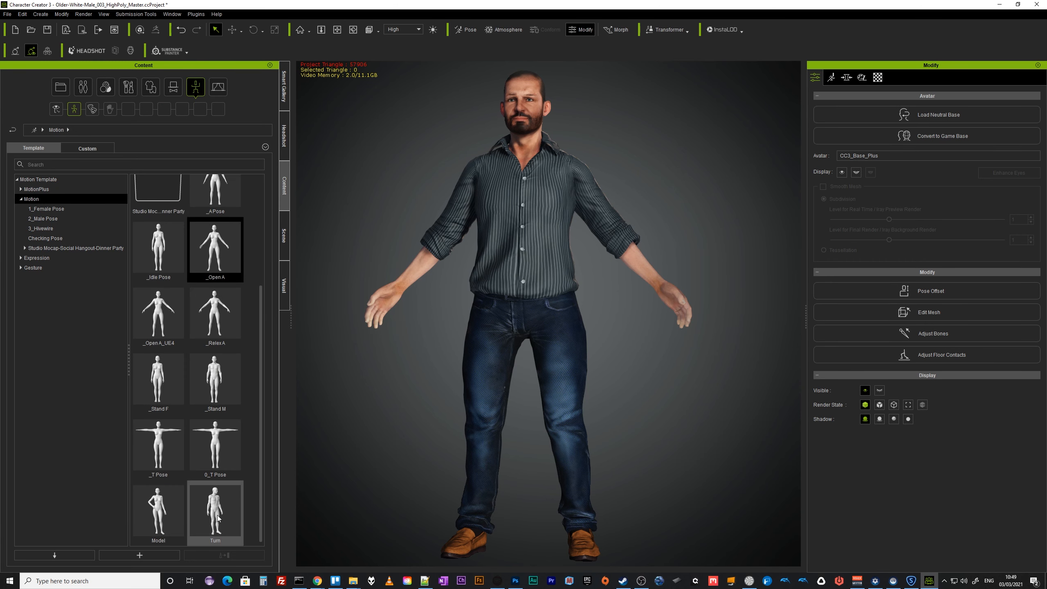
{"action": "double_click", "coordinate": [219, 456]}
{"action": "left_click_drag", "start_coordinate": [653, 266], "coordinate": [676, 290]}
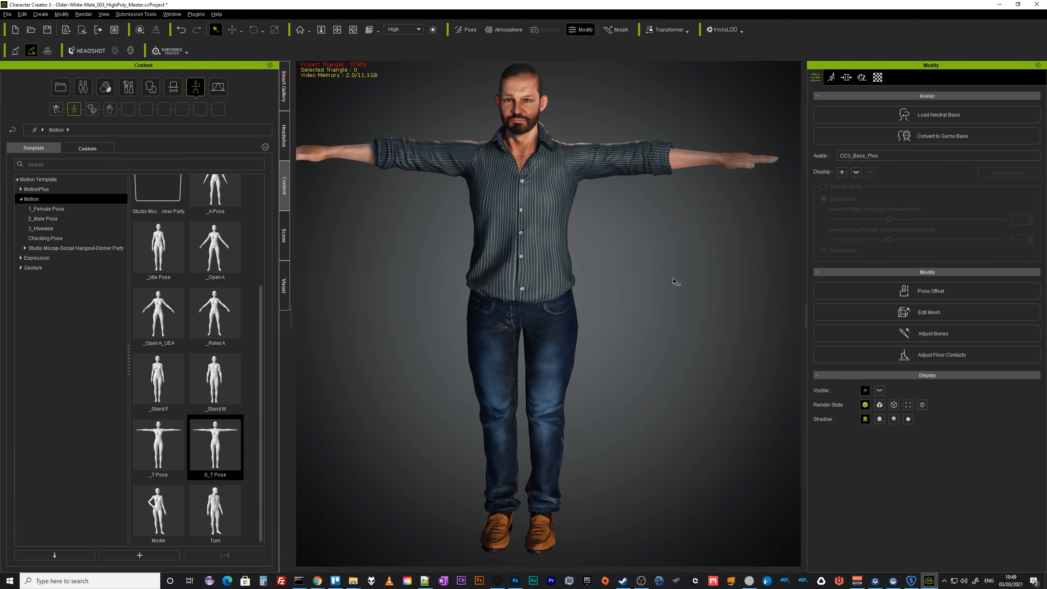
{"action": "right_click_drag", "start_coordinate": [673, 279], "coordinate": [685, 252]}
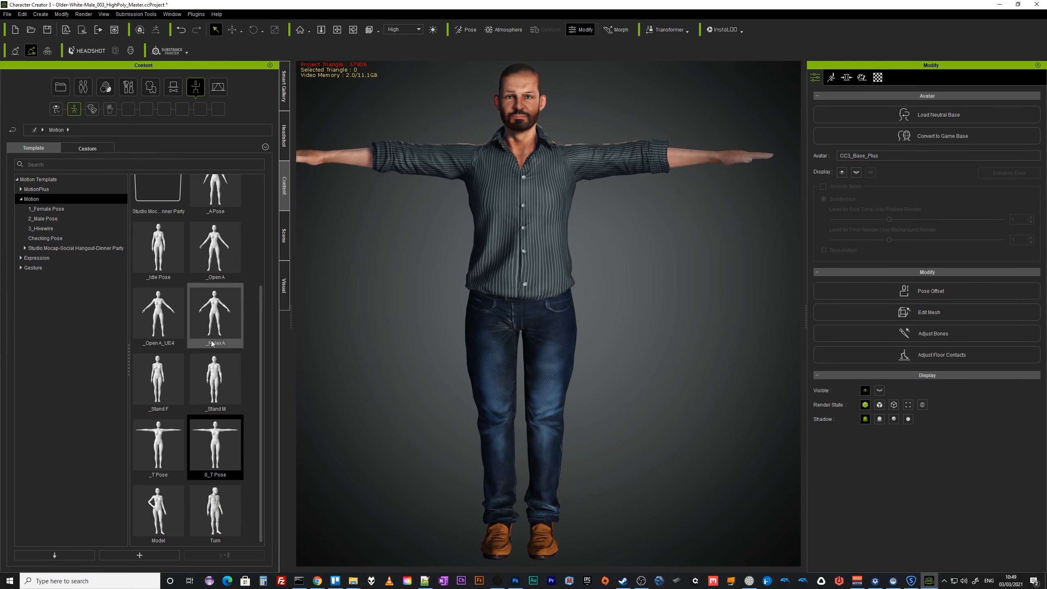
Reapply the _Open A pose to the character.
{"action": "double_click", "coordinate": [214, 247]}
{"action": "mouse_move", "coordinate": [678, 432]}
{"action": "right_mouse_down"}
{"action": "mouse_move", "coordinate": [433, 443]}
{"action": "mouse_move", "coordinate": [670, 422]}
{"action": "right_mouse_up"}
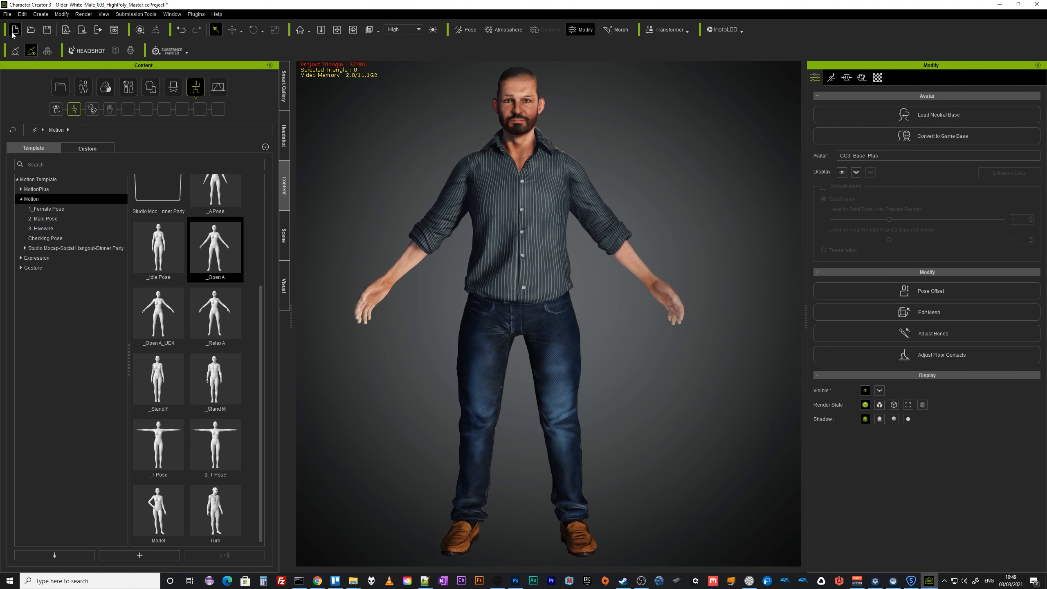
Export the clothed character as FBX with the Unity 3D preset, opening the advanced settings and accepting the notice.
{"action": "left_click", "coordinate": [8, 14]}
{"action": "mouse_move", "coordinate": [20, 95]}
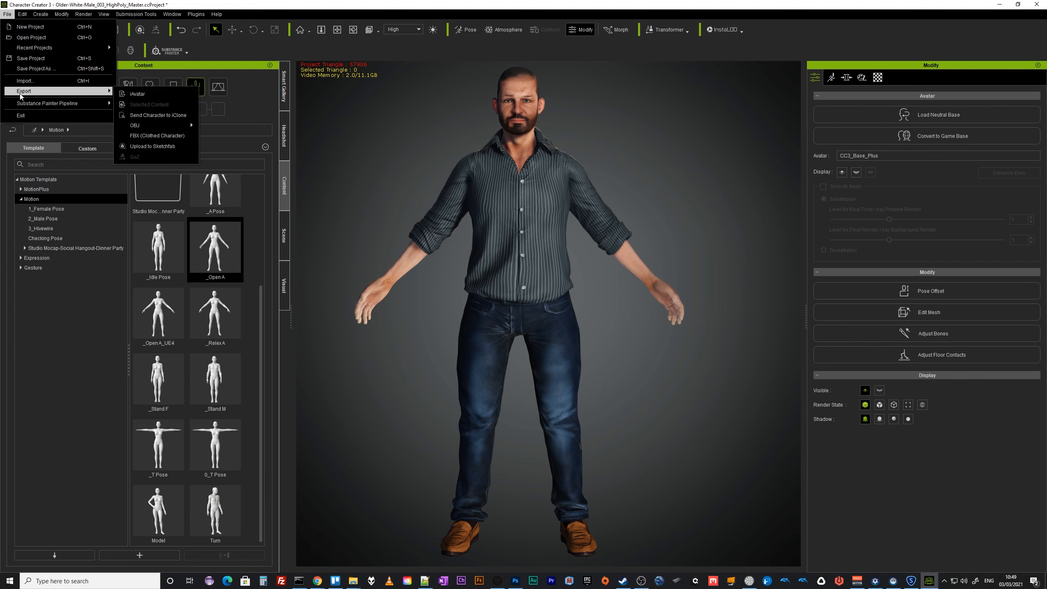
{"action": "left_click", "coordinate": [171, 136]}
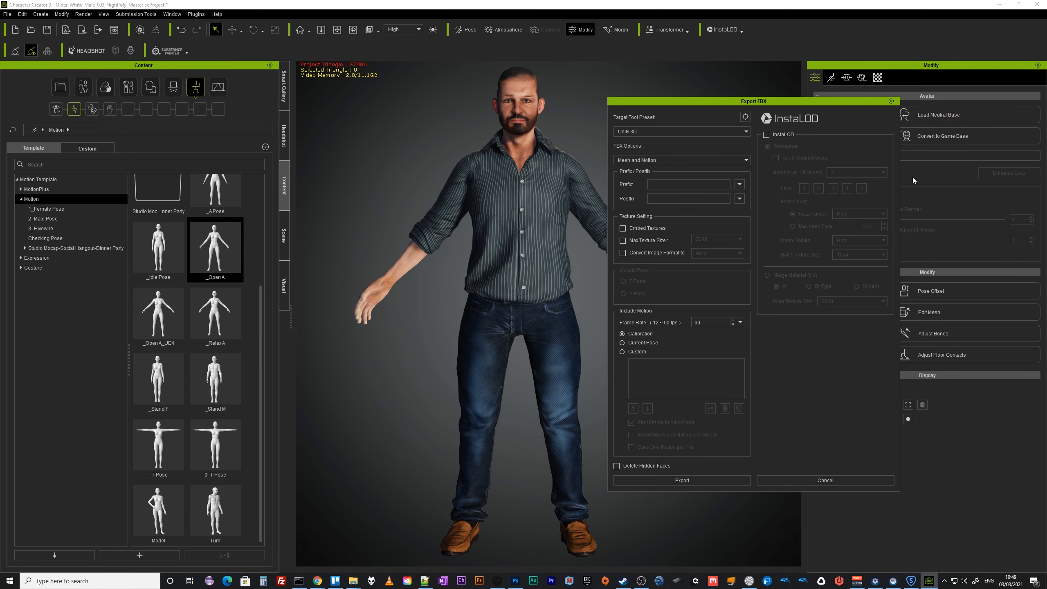
{"action": "left_click", "coordinate": [744, 117]}
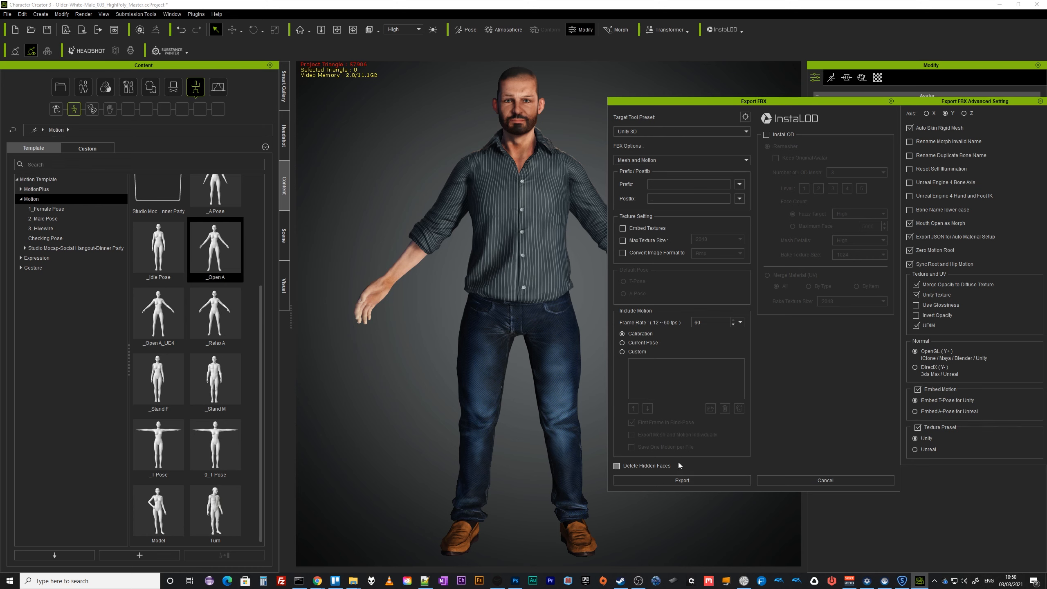
{"action": "left_click", "coordinate": [686, 481]}
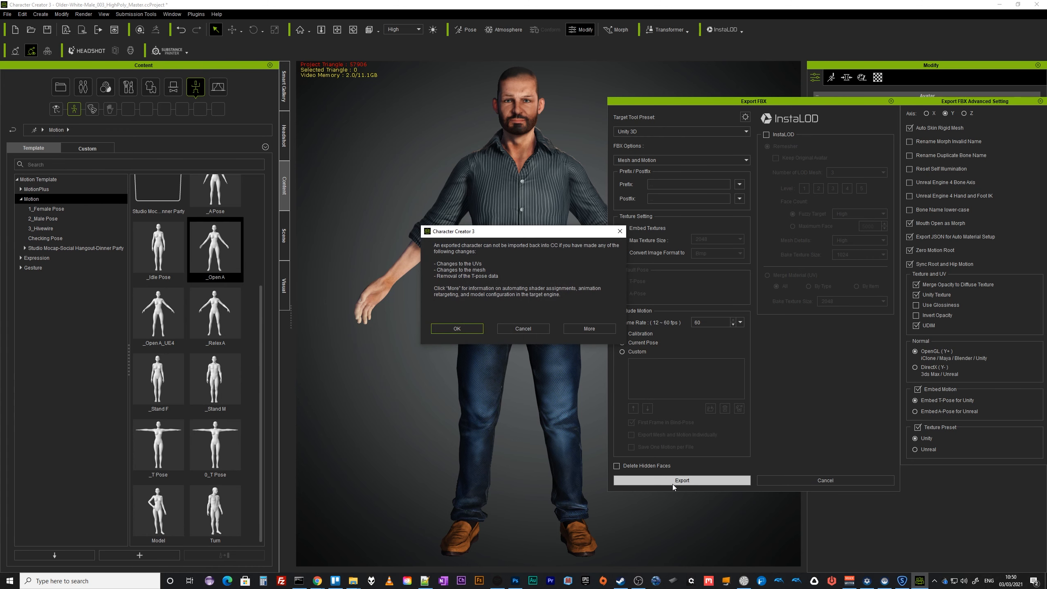
{"action": "left_click", "coordinate": [457, 328]}
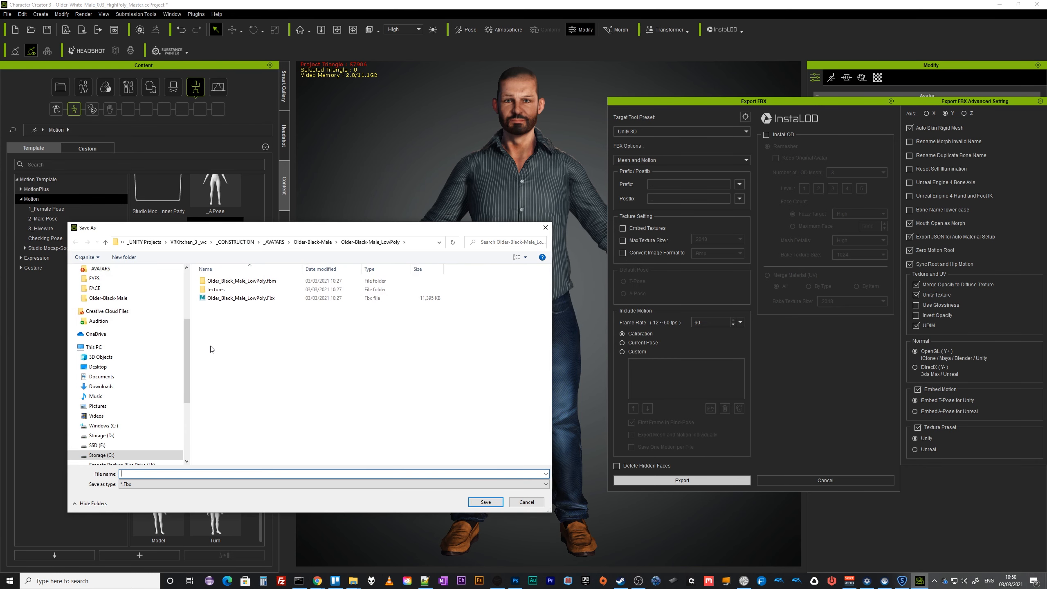
Inside _AVATARS > Older-White-Male, create a new folder named Older-White-Male_HighPoly and open it.
{"action": "left_click", "coordinate": [274, 241]}
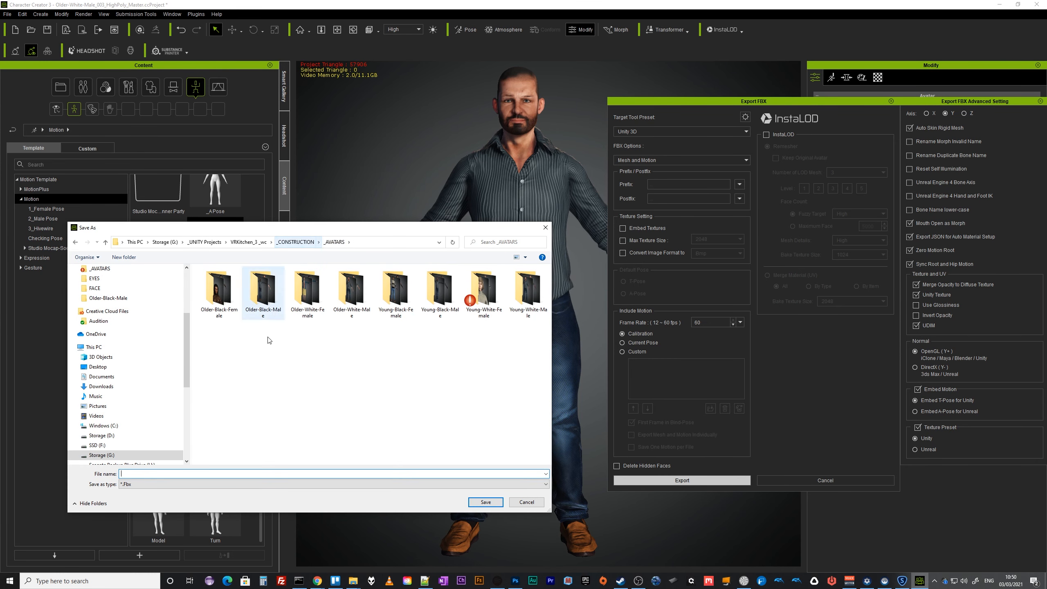
{"action": "double_click", "coordinate": [353, 294]}
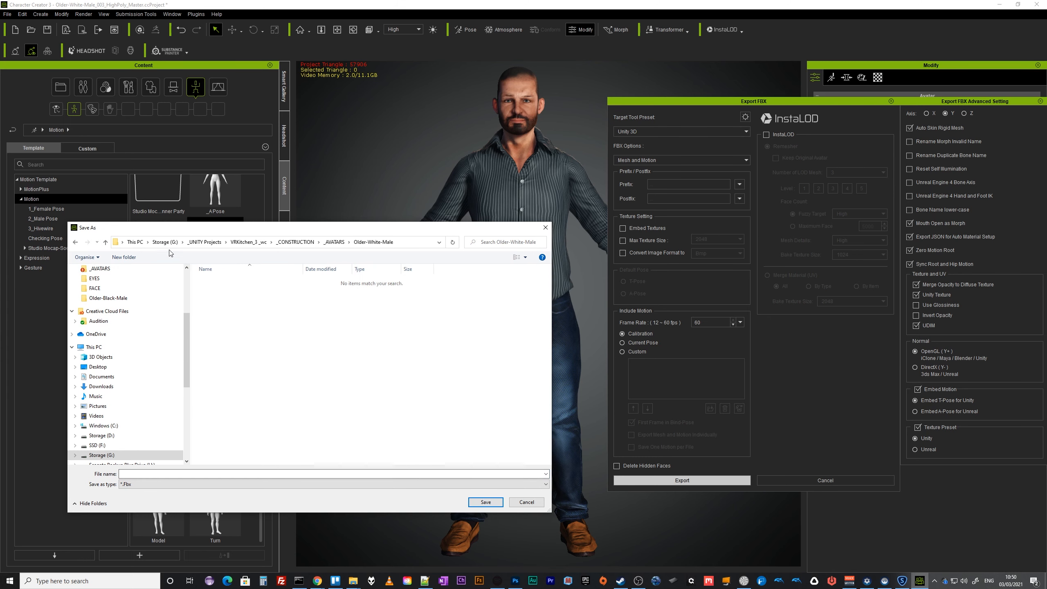
{"action": "left_click", "coordinate": [139, 258]}
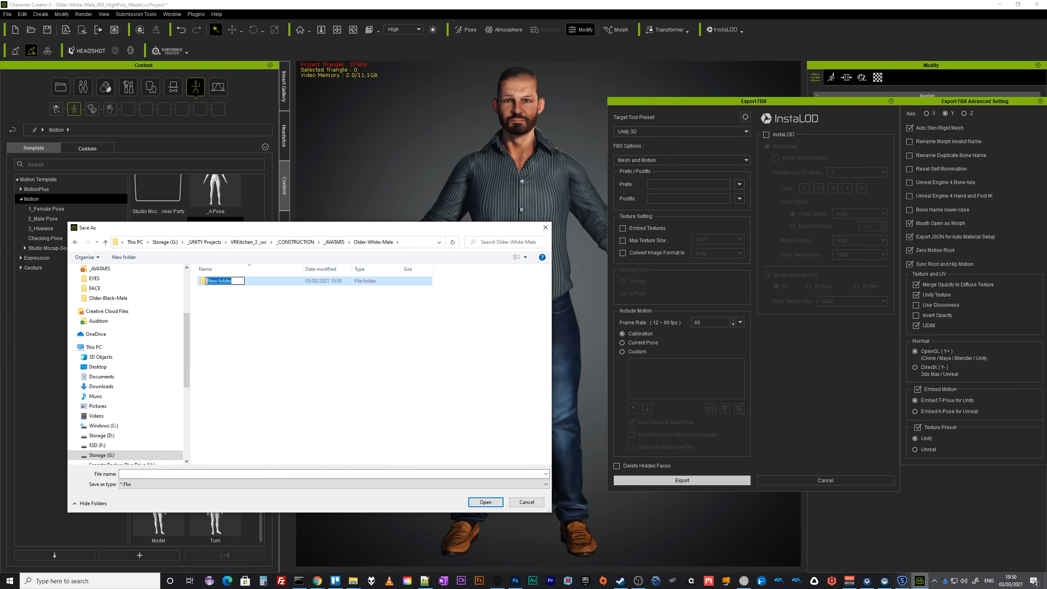
{"action": "type", "text": "Older-White-Male_HighPoly"}
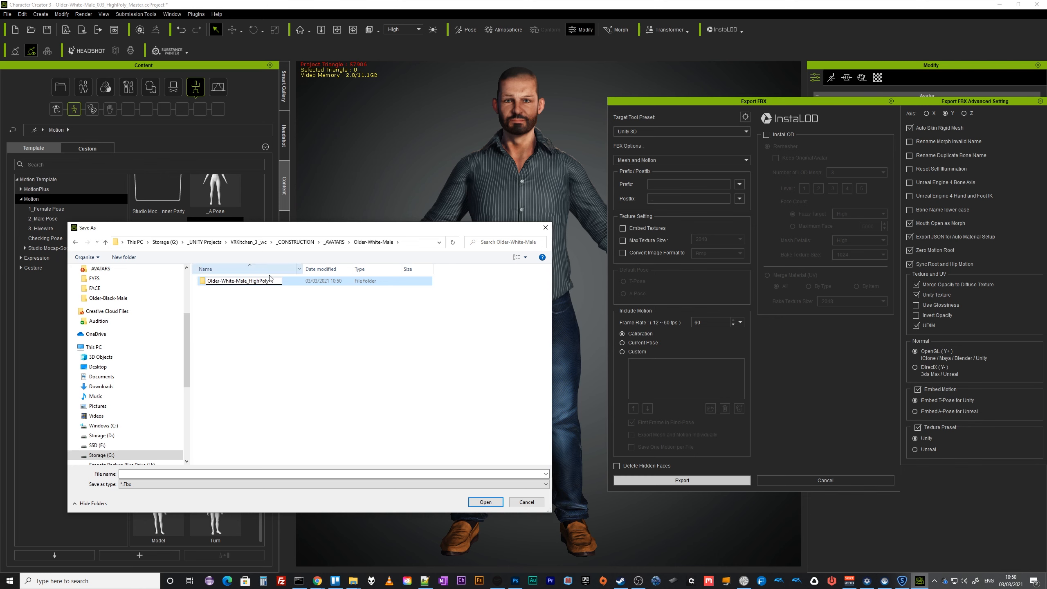
{"action": "double_click", "coordinate": [251, 281]}
{"action": "key", "text": "ctrl+c"}
{"action": "left_click", "coordinate": [274, 294]}
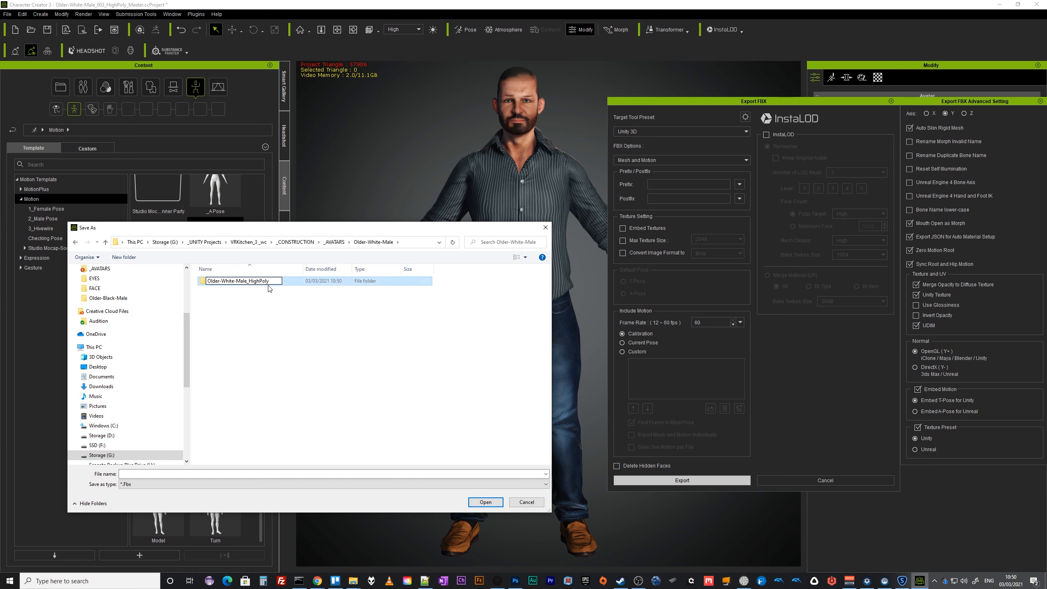
{"action": "double_click", "coordinate": [232, 281]}
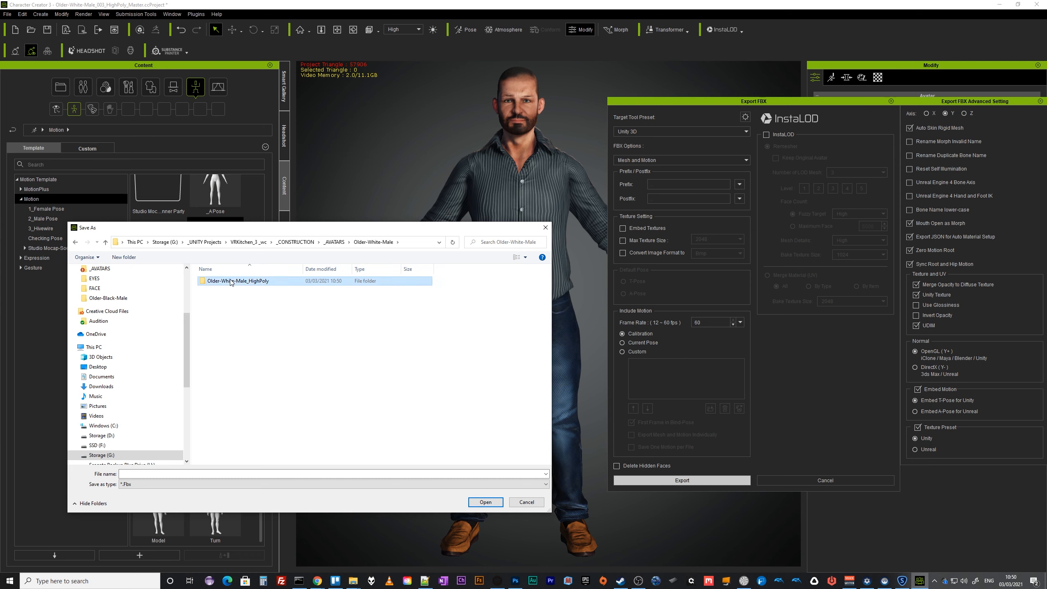
Save the FBX file as Older-White-Male_HighPoly.
{"action": "left_click", "coordinate": [149, 474]}
{"action": "key", "text": "ctrl+v"}
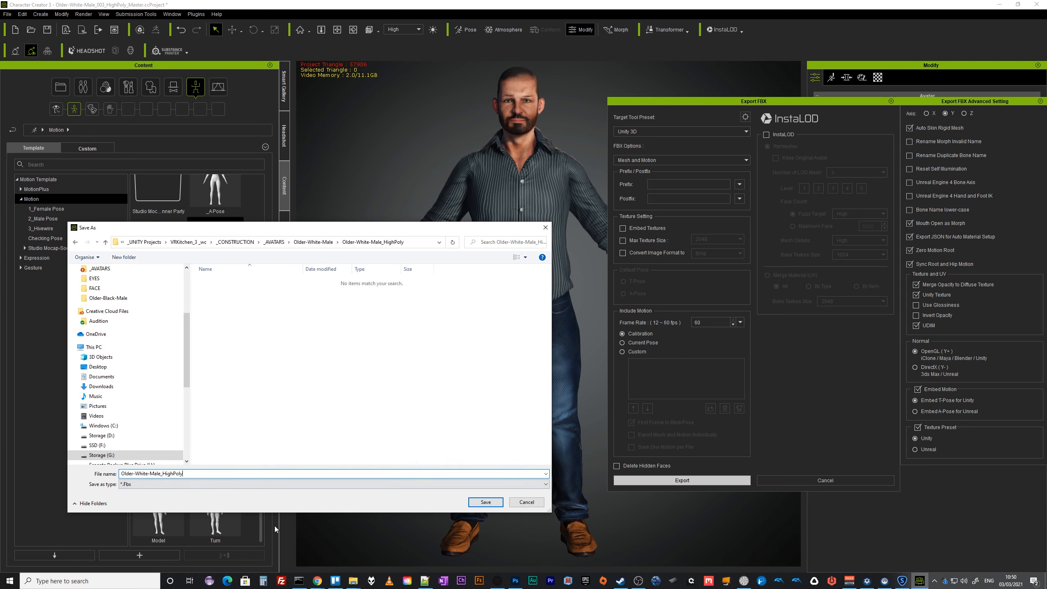
{"action": "left_click", "coordinate": [480, 502]}
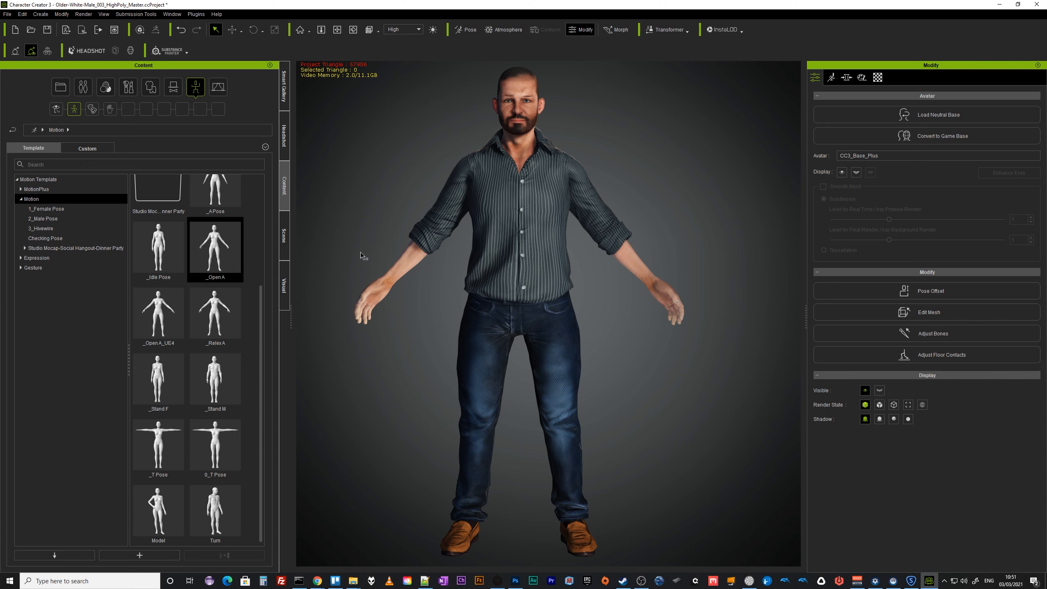
Save the current project.
{"action": "left_click_drag", "start_coordinate": [264, 315], "coordinate": [262, 200]}
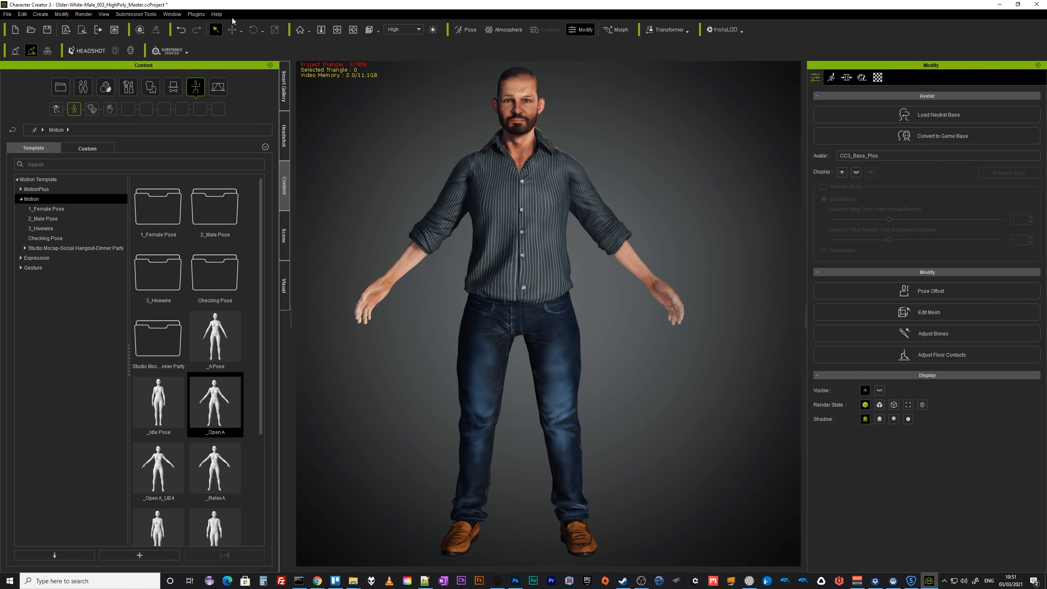
{"action": "left_click", "coordinate": [7, 14]}
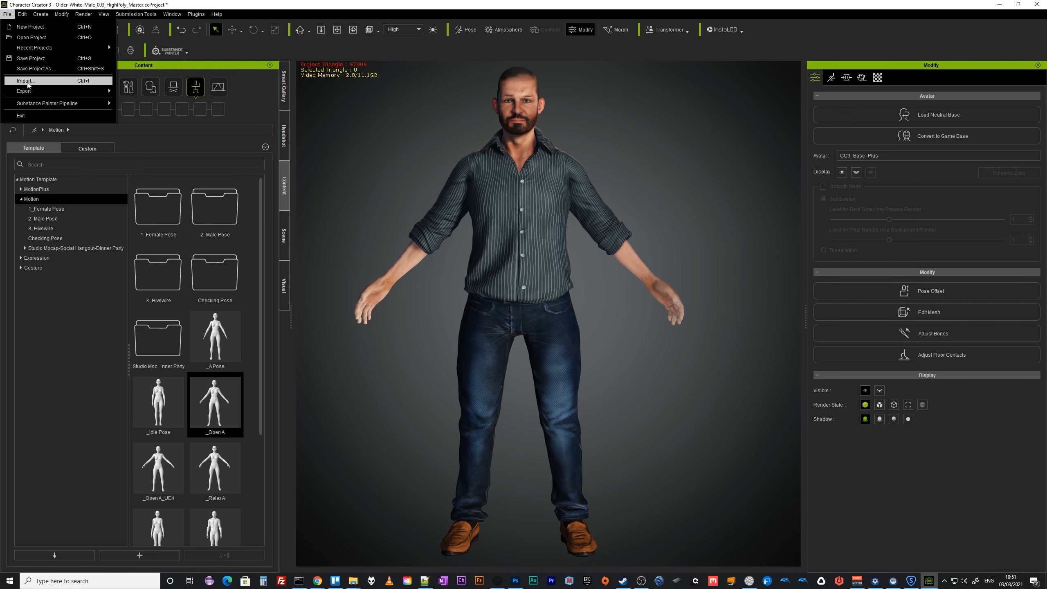
{"action": "left_click", "coordinate": [33, 61]}
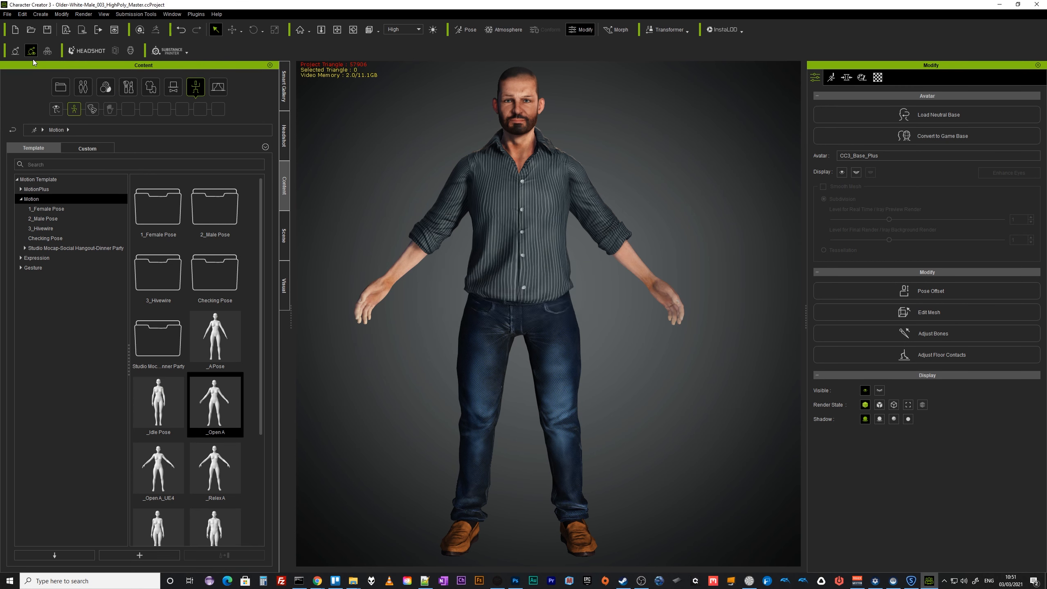
Save the project as Older-White-Male_002_GameReady_2.ccProject in the _AVATARS > Older-White-Male folder.
{"action": "left_click", "coordinate": [8, 14]}
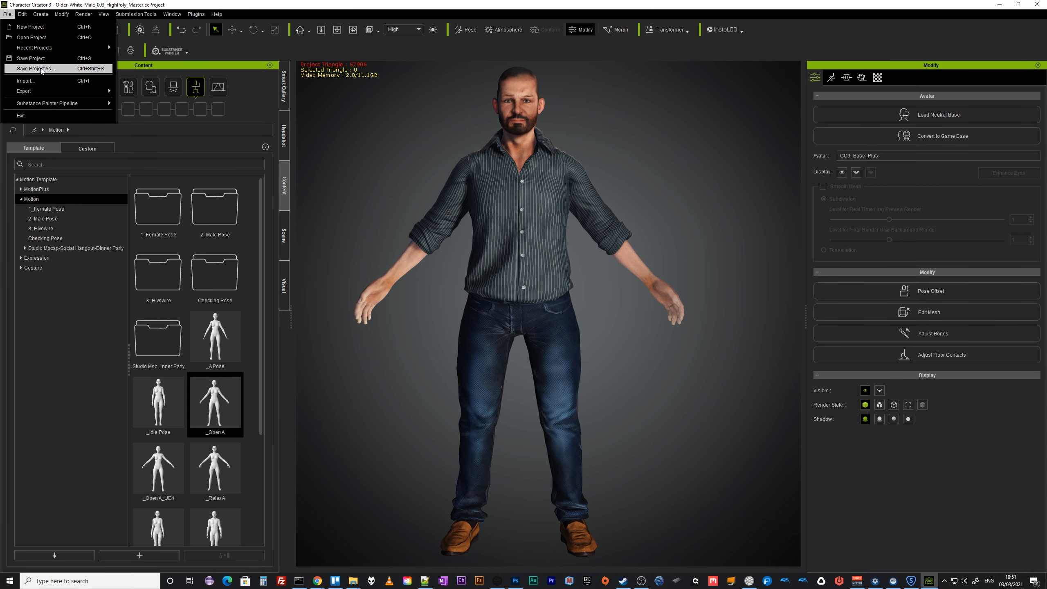
{"action": "left_click", "coordinate": [36, 68]}
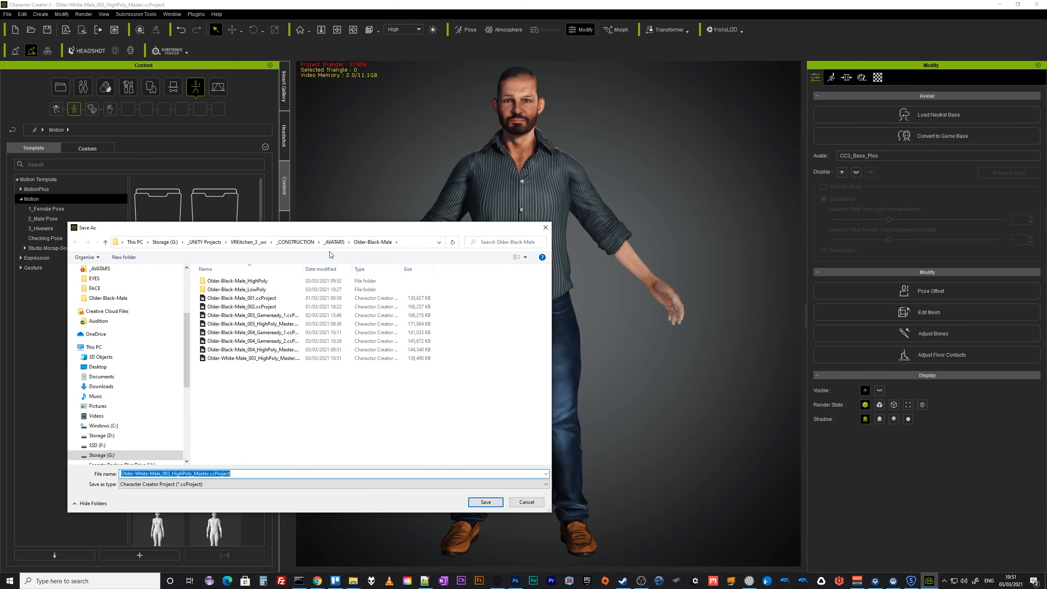
{"action": "left_click", "coordinate": [334, 241]}
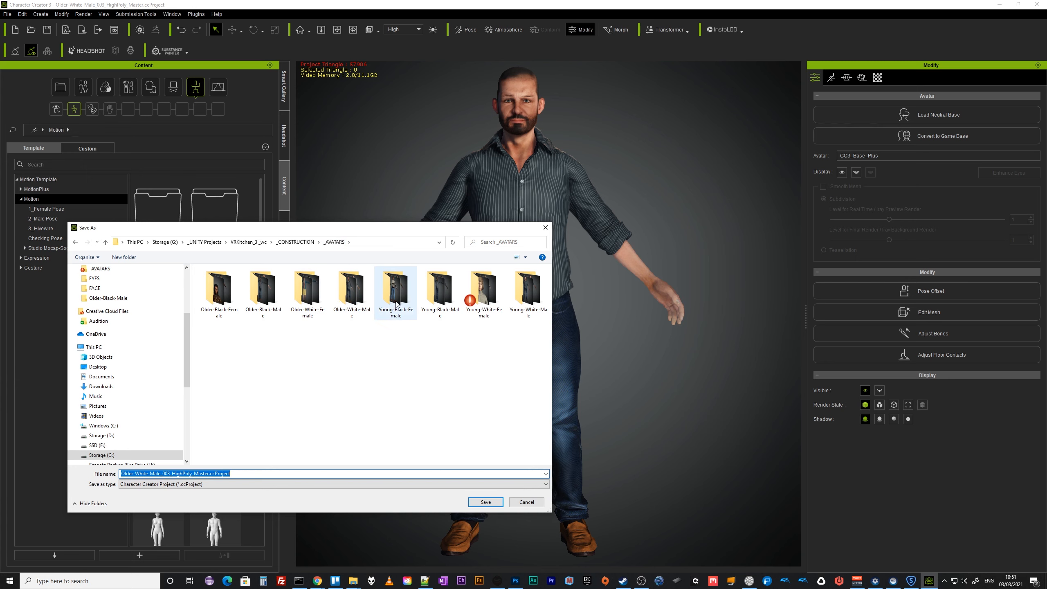
{"action": "double_click", "coordinate": [352, 293]}
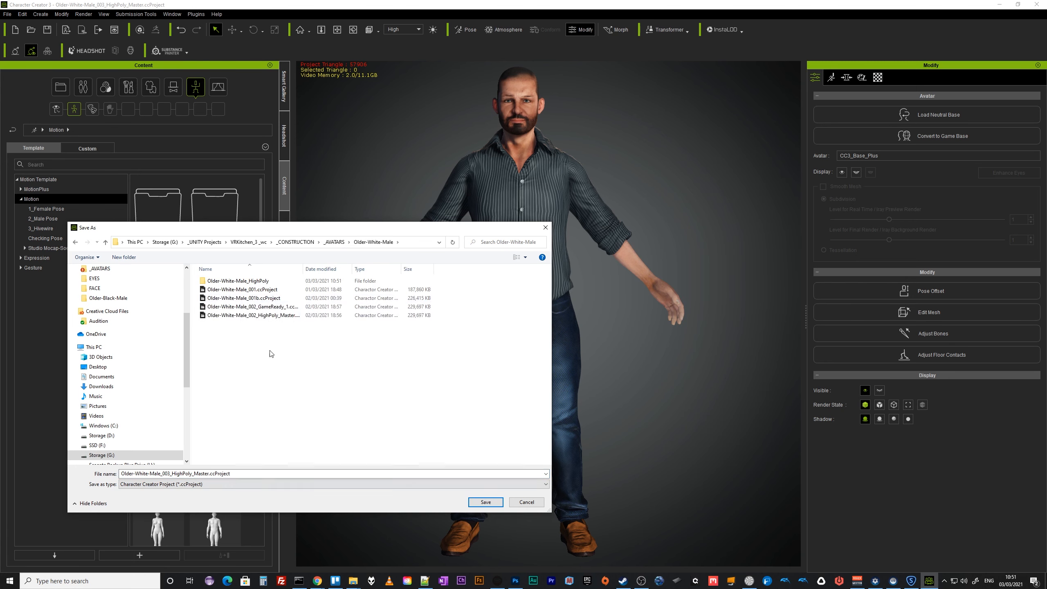
{"action": "left_click", "coordinate": [283, 307]}
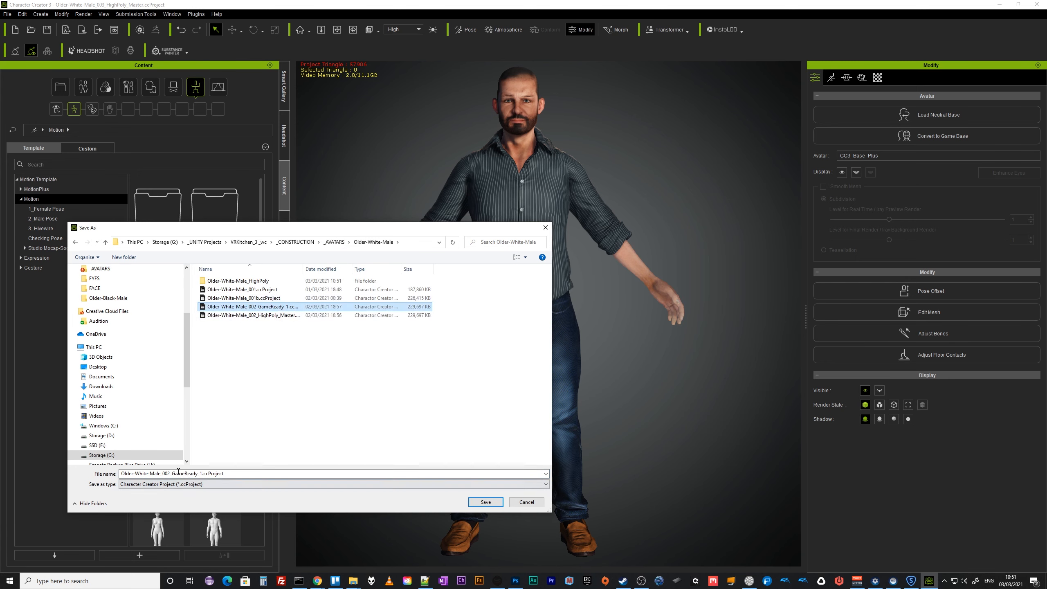
{"action": "left_click", "coordinate": [175, 474]}
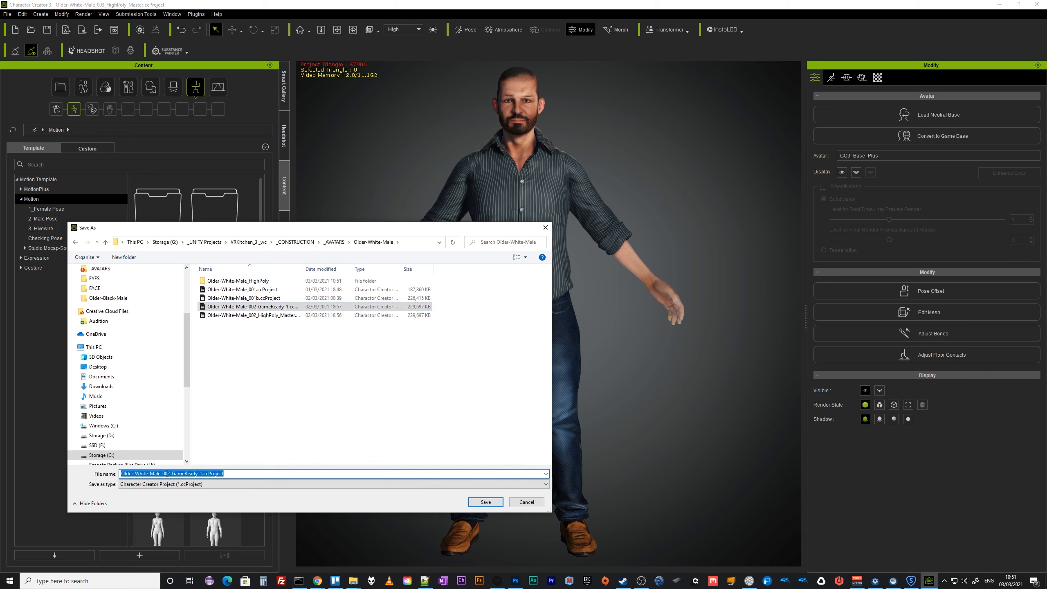
{"action": "left_click", "coordinate": [168, 474]}
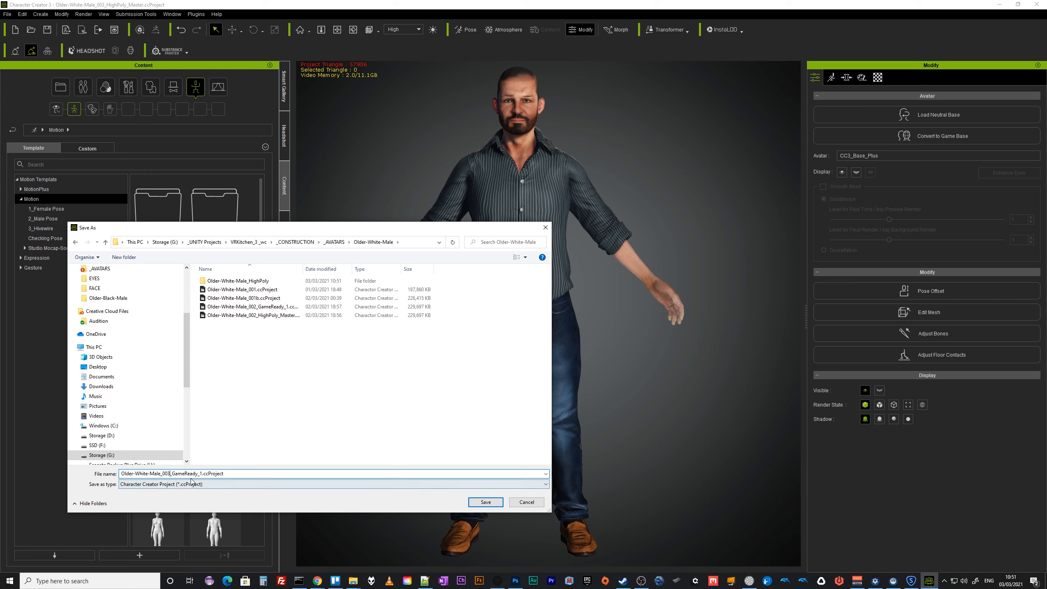
{"action": "type", "text": "2"}
{"action": "left_click", "coordinate": [486, 501]}
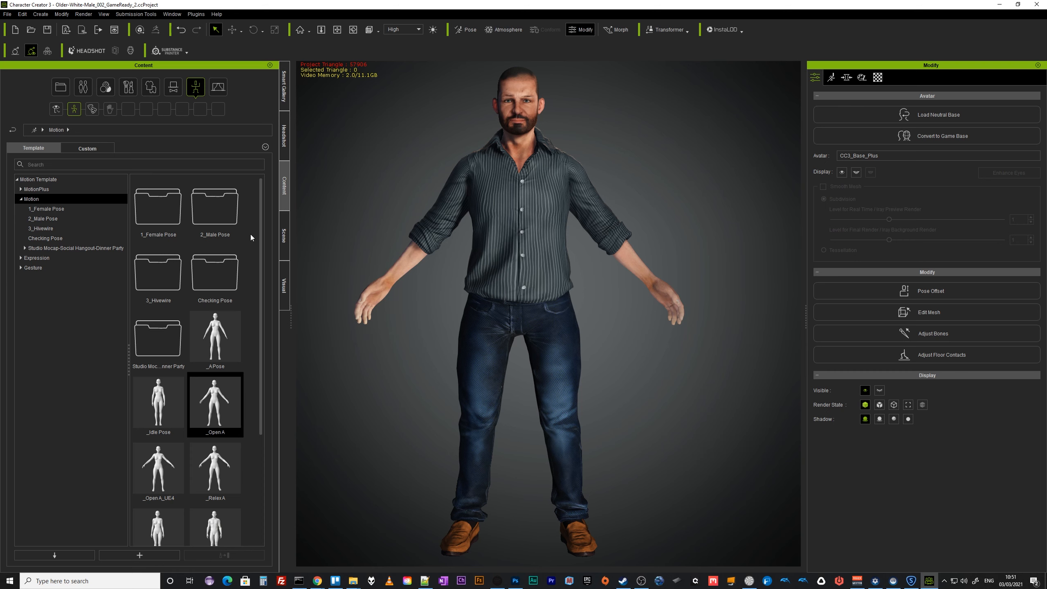
Select the character's base eye mesh and replace the eyes with the Game_Eyes_OneUV eye template.
{"action": "left_click", "coordinate": [284, 237]}
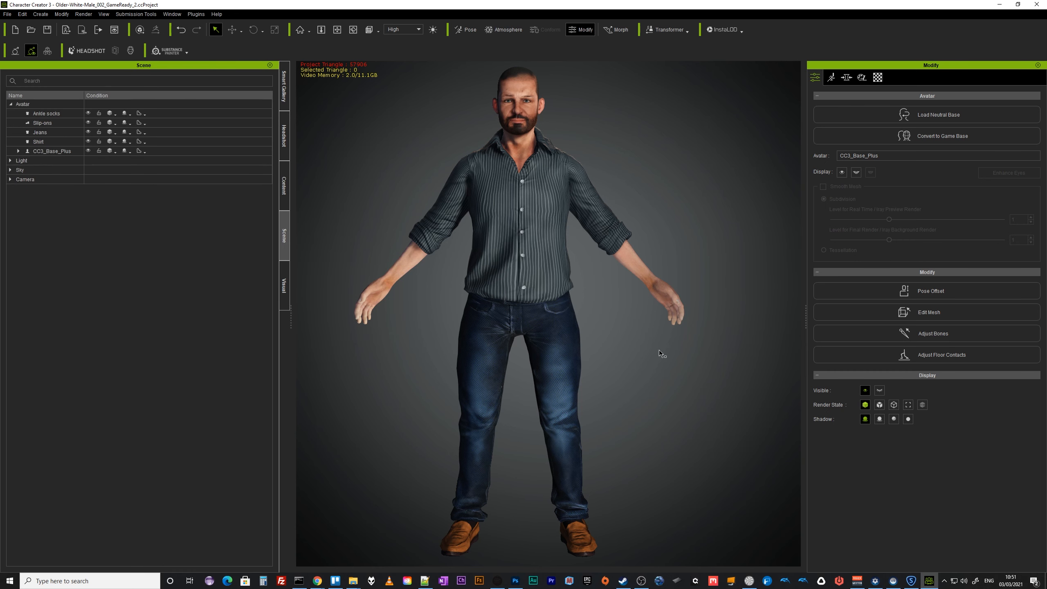
{"action": "left_click", "coordinate": [62, 152]}
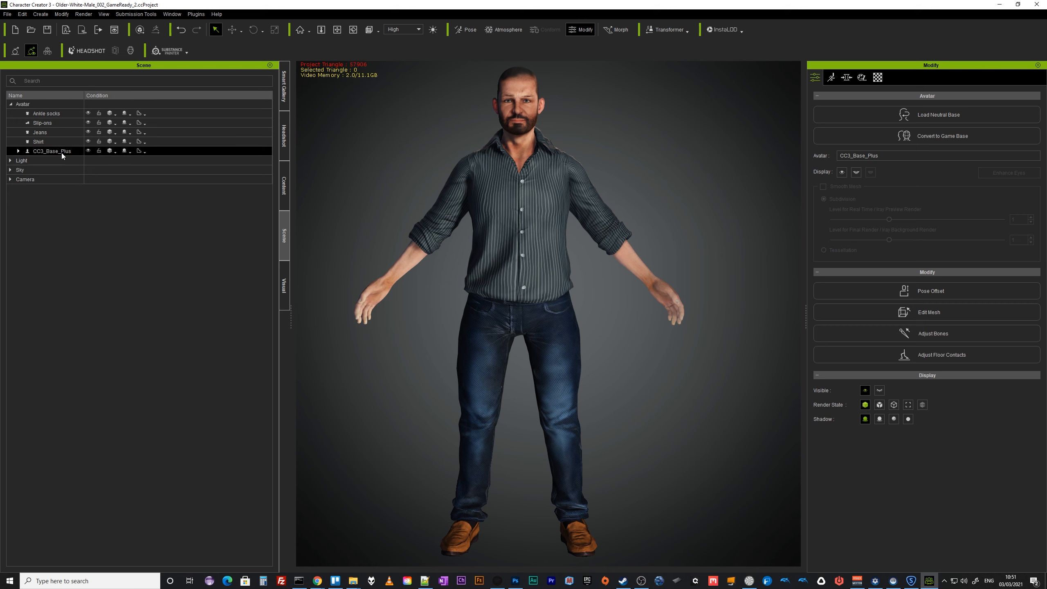
{"action": "left_click", "coordinate": [18, 150]}
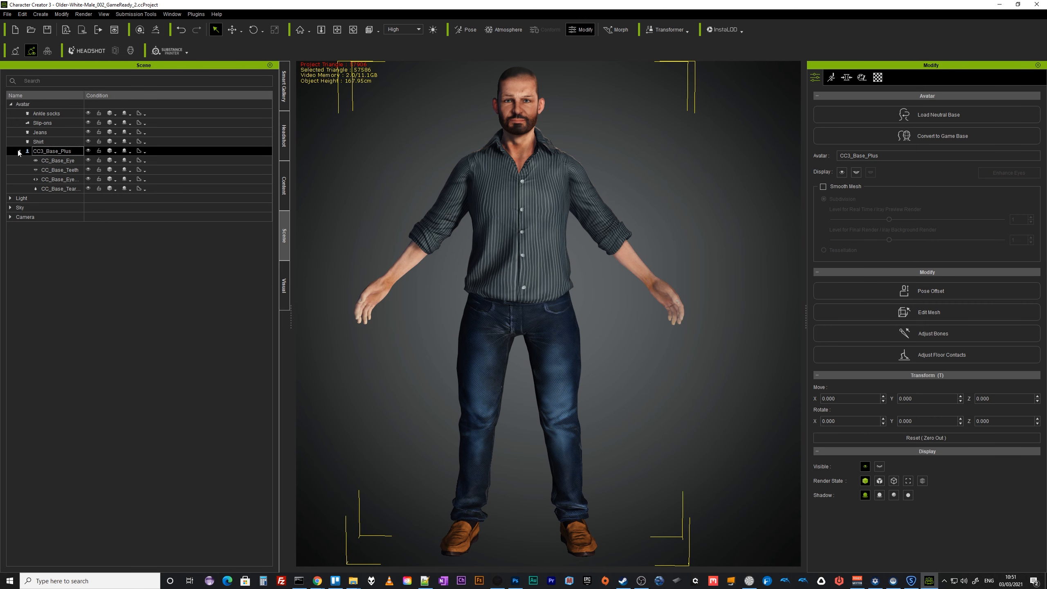
{"action": "left_click", "coordinate": [66, 161]}
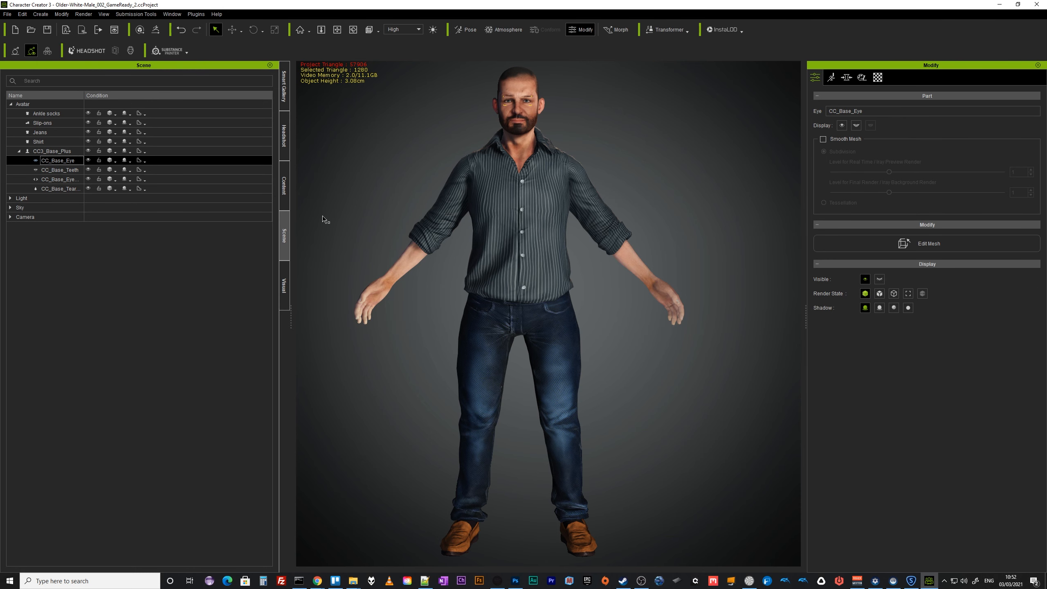
{"action": "key", "text": "j"}
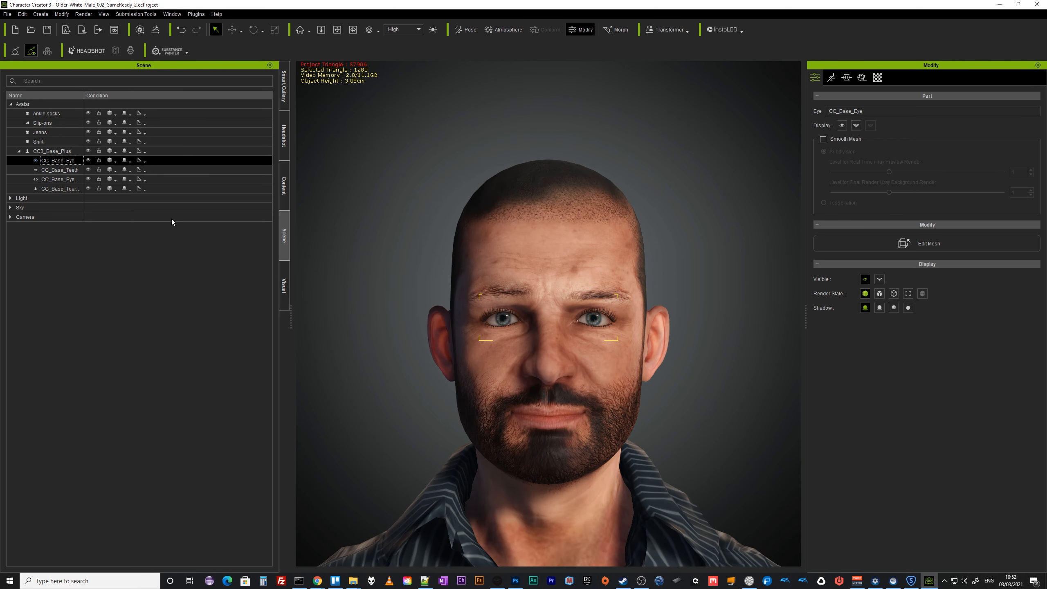
{"action": "left_click", "coordinate": [285, 194]}
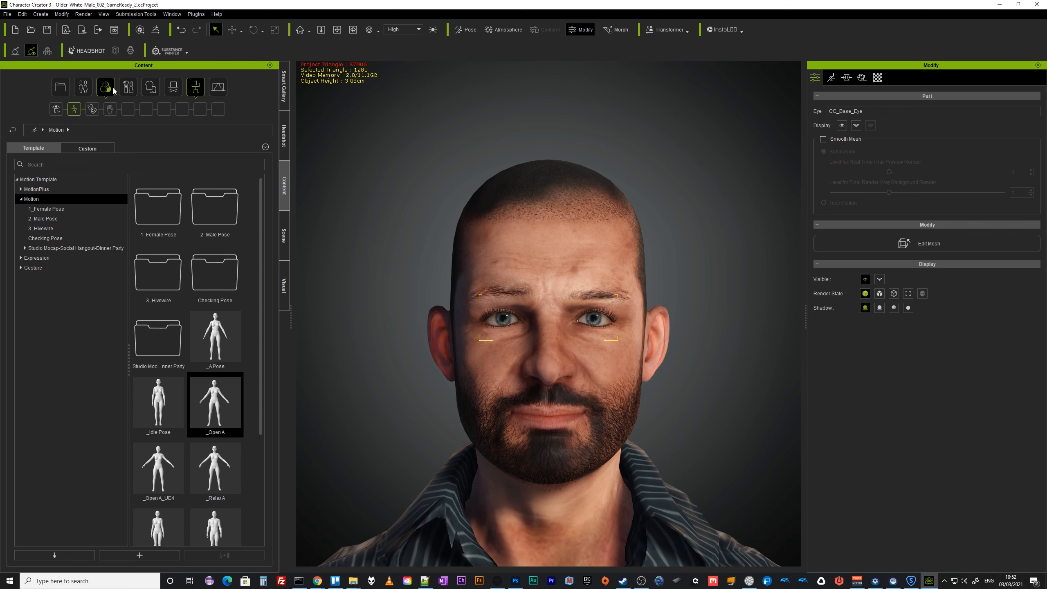
{"action": "left_click", "coordinate": [85, 86]}
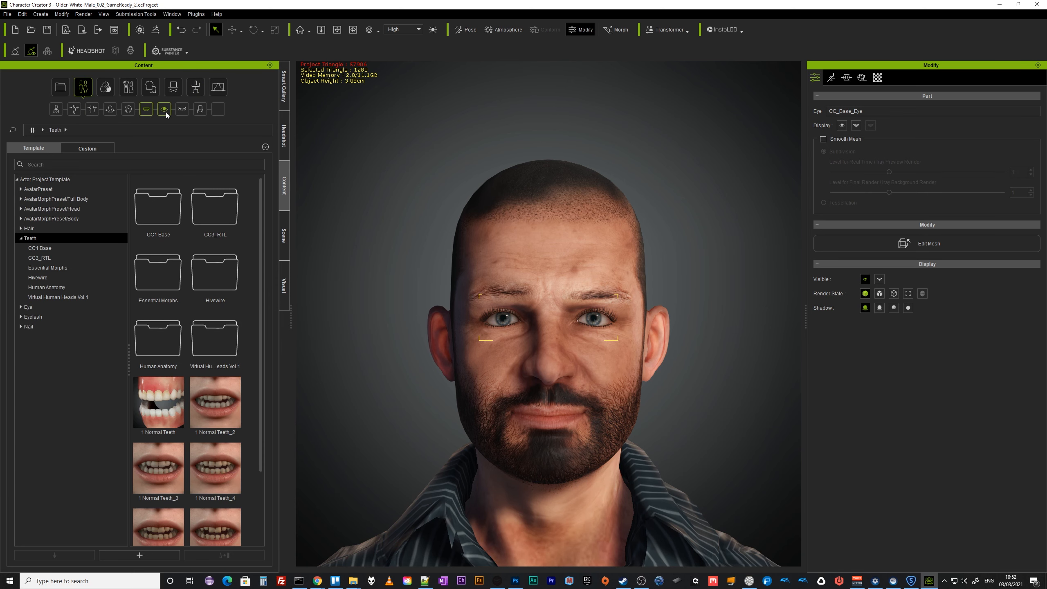
{"action": "left_click", "coordinate": [164, 109]}
{"action": "scroll", "coordinate": [226, 446], "scroll_direction": "down", "scroll_amount": 5}
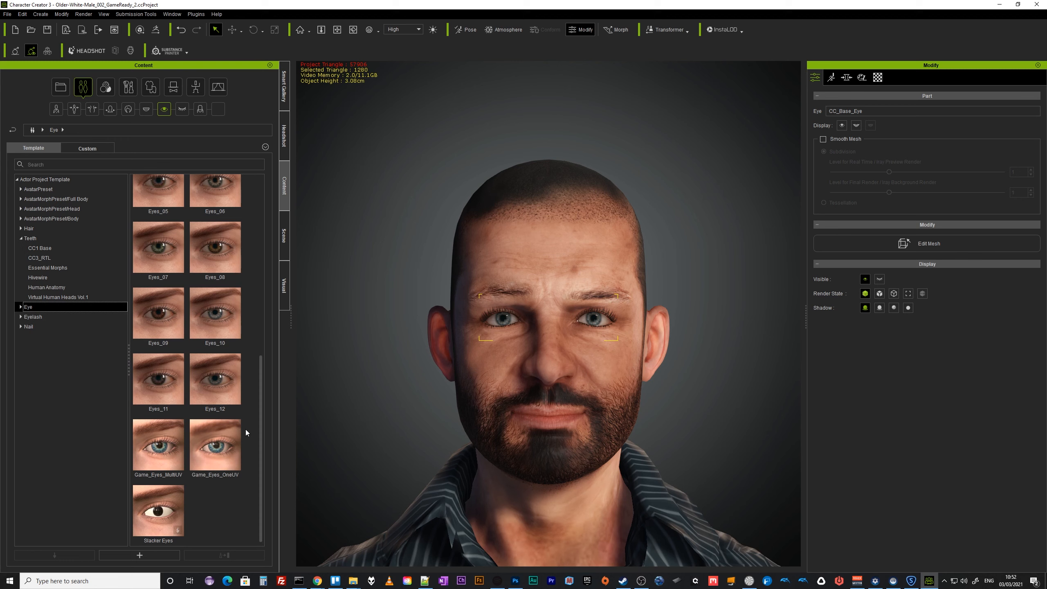
{"action": "left_click", "coordinate": [222, 452]}
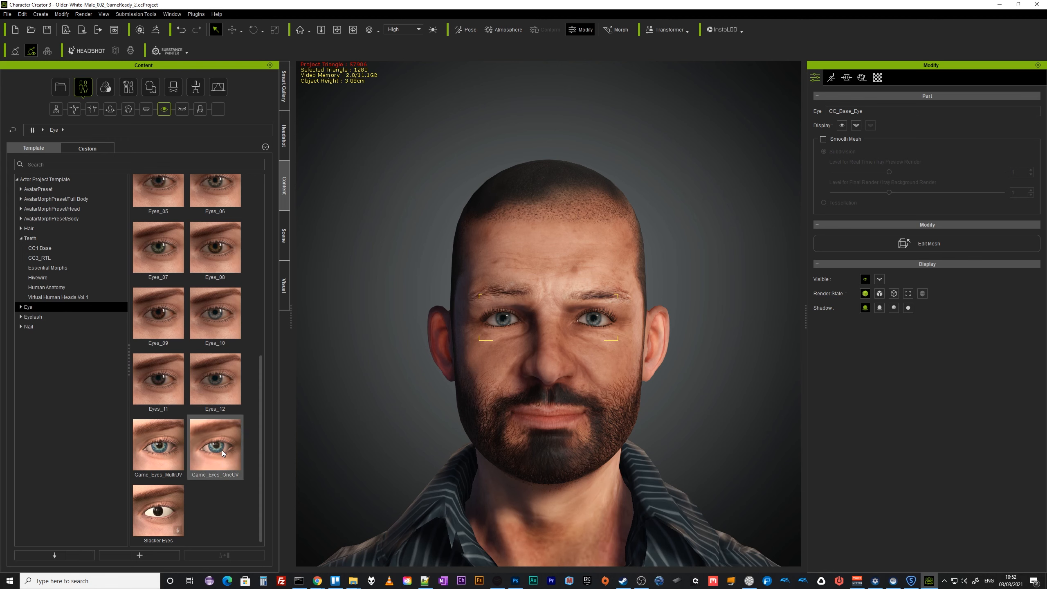
{"action": "double_click", "coordinate": [222, 450]}
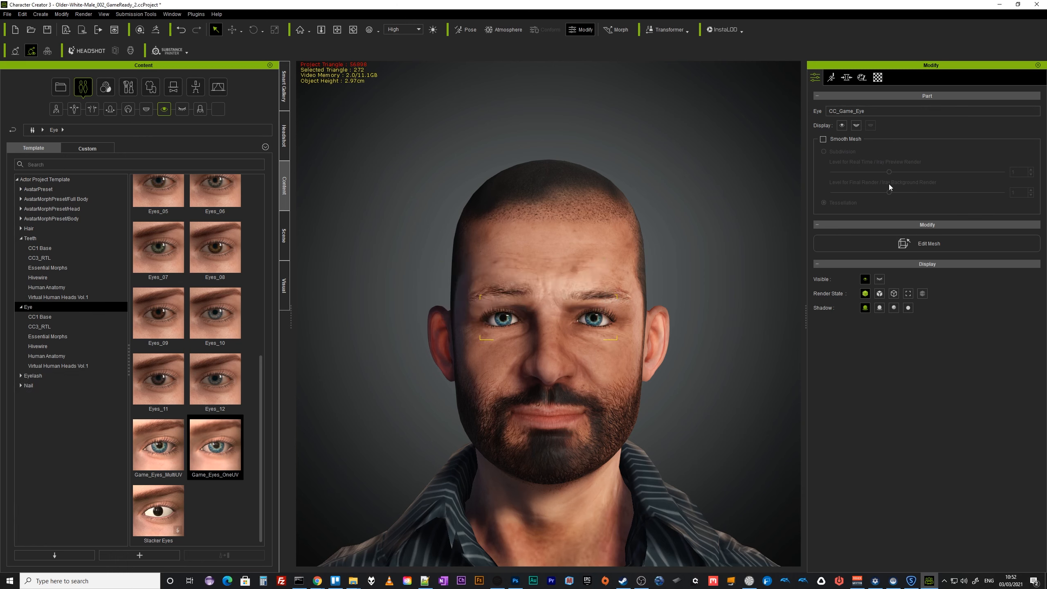
Load Game-Eyes_Brown_1024_Diffuse.png as the Base Color texture of the game eye material.
{"action": "left_click", "coordinate": [877, 78]}
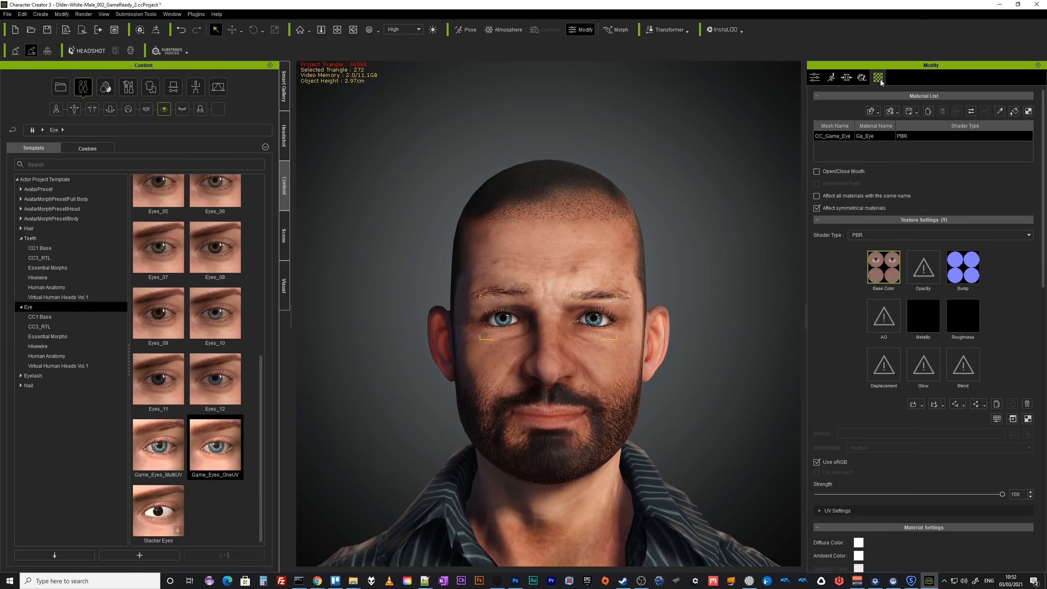
{"action": "right_click", "coordinate": [887, 275]}
{"action": "mouse_move", "coordinate": [909, 283]}
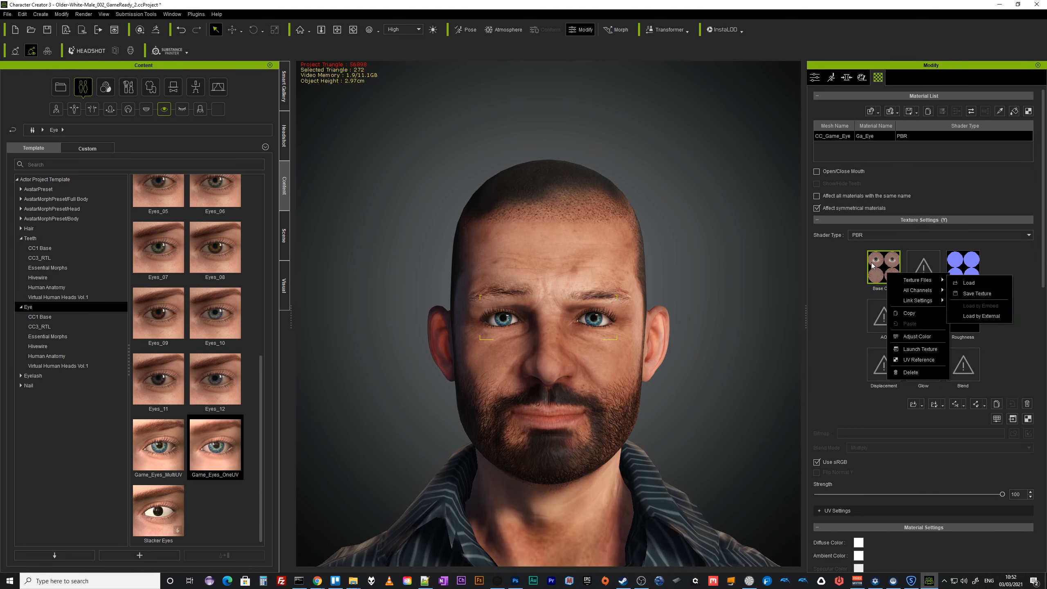
{"action": "left_click", "coordinate": [977, 283]}
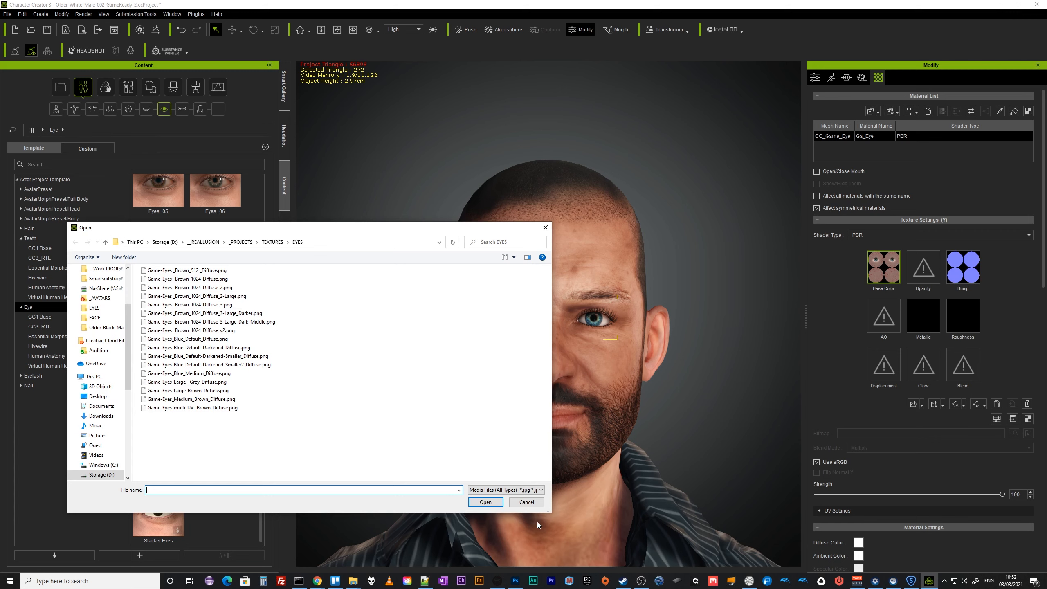
{"action": "left_click", "coordinate": [513, 259]}
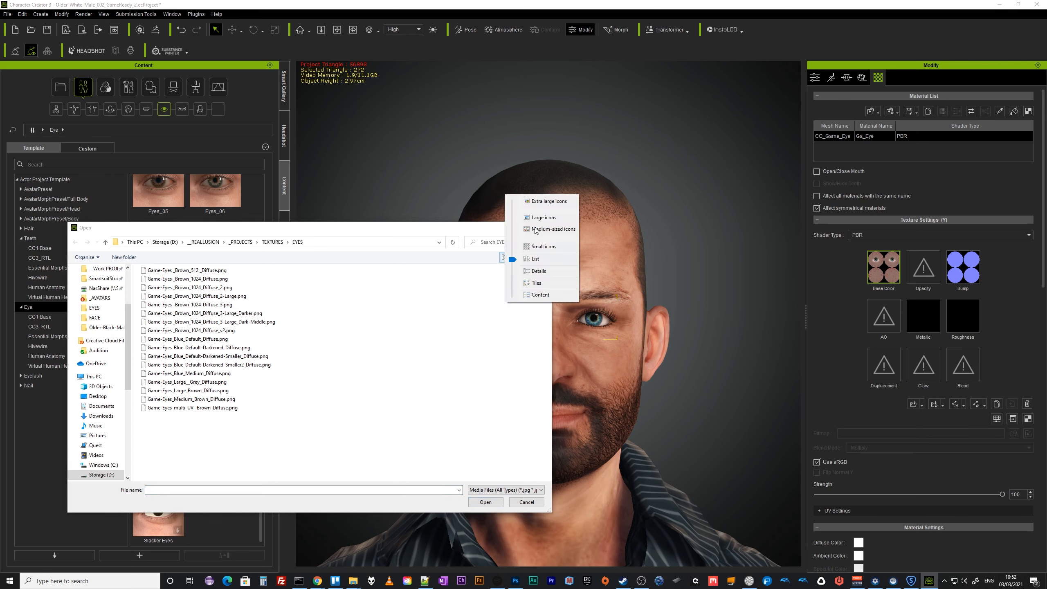
{"action": "left_click", "coordinate": [535, 217]}
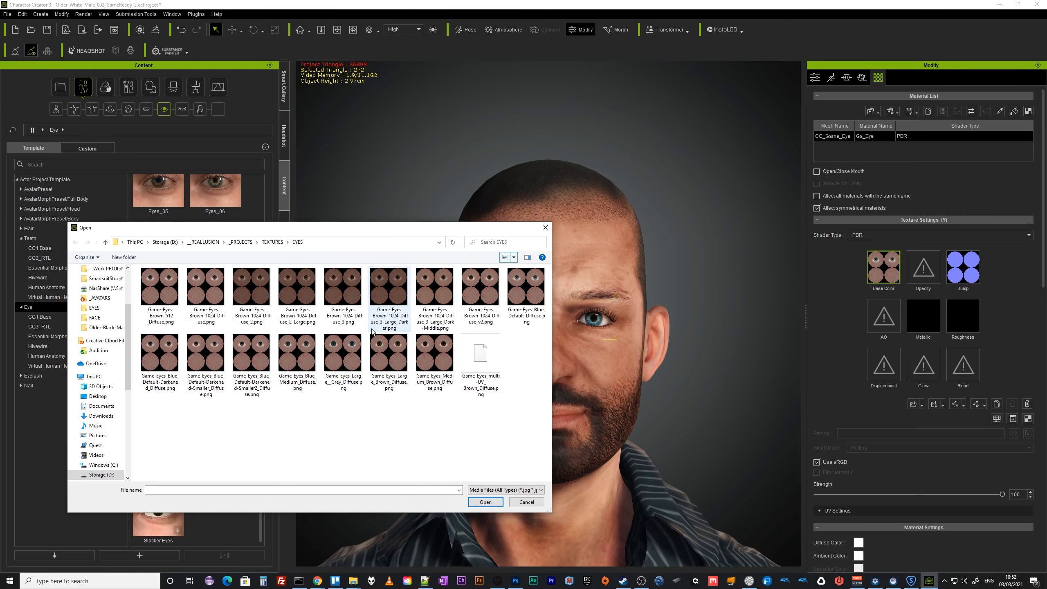
{"action": "left_click", "coordinate": [205, 289]}
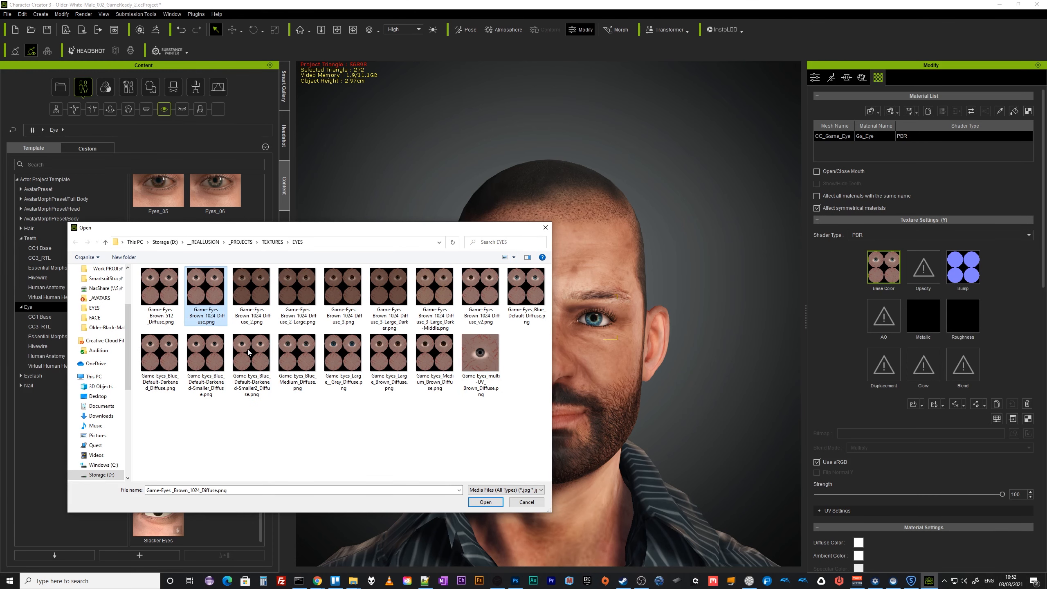
{"action": "left_click", "coordinate": [491, 503]}
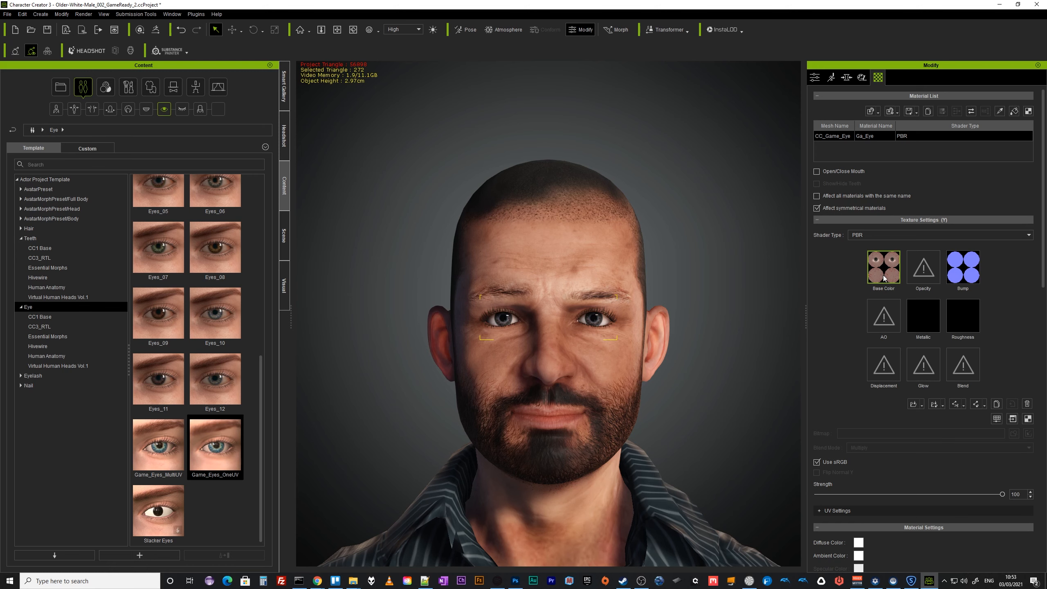
Switch to Photoshop and examine the eye diffuse texture's Hue/Saturation and Color Balance layers.
{"action": "left_click", "coordinate": [220, 470]}
{"action": "key", "text": "alt+Tab"}
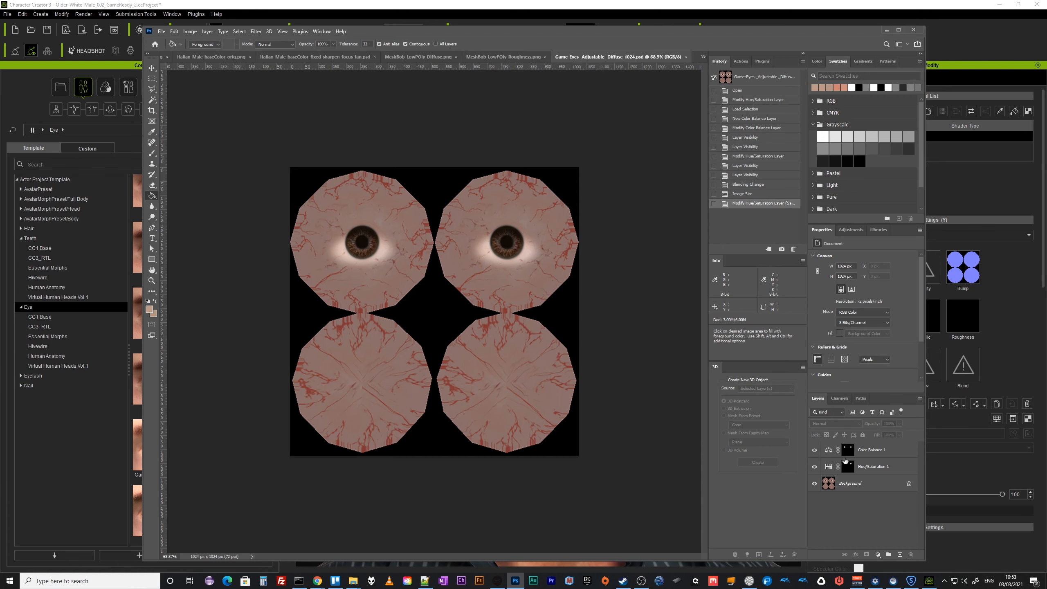
{"action": "left_click", "coordinate": [879, 468]}
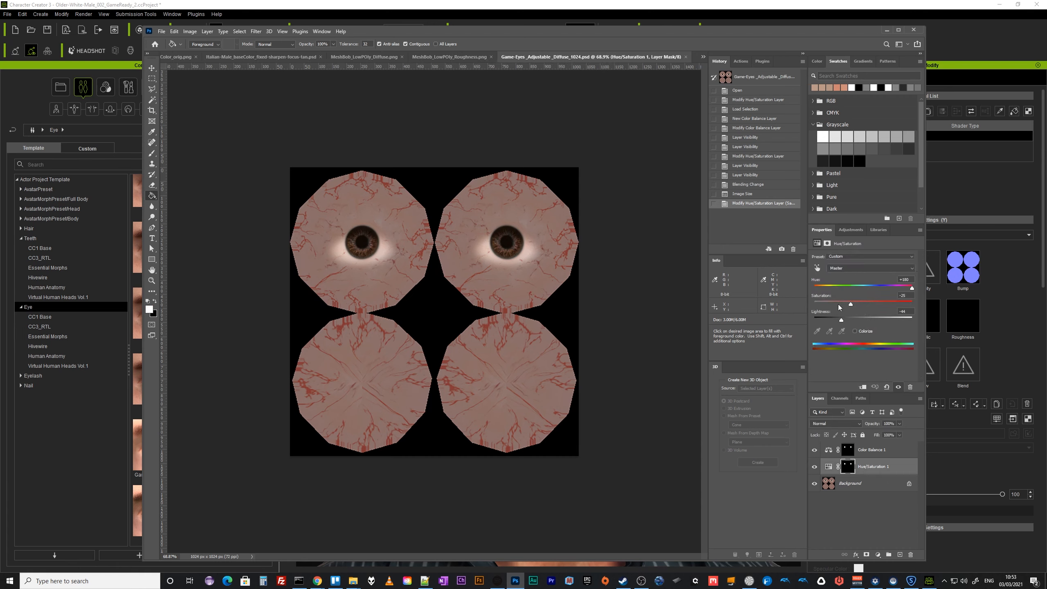
{"action": "left_click", "coordinate": [879, 450]}
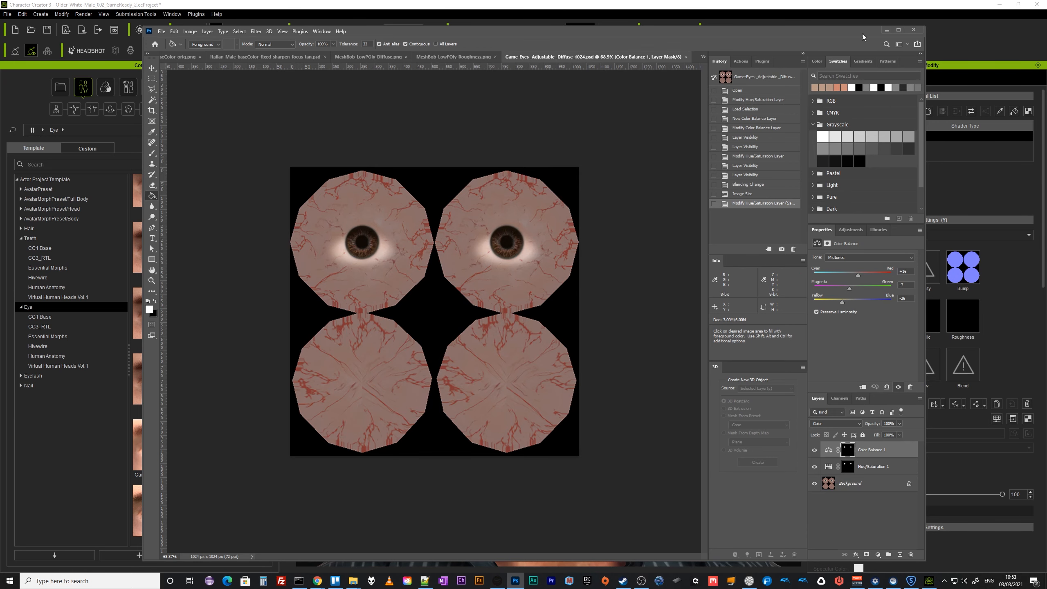
{"action": "left_click", "coordinate": [887, 30]}
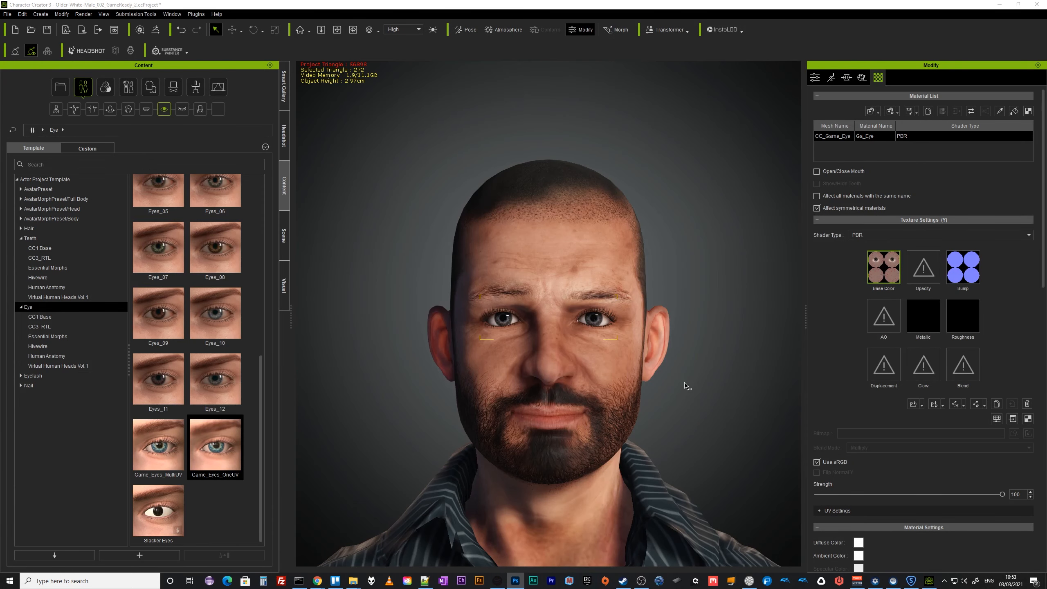
{"action": "left_click", "coordinate": [223, 450]}
{"action": "scroll", "coordinate": [636, 433], "scroll_direction": "down", "scroll_amount": 3}
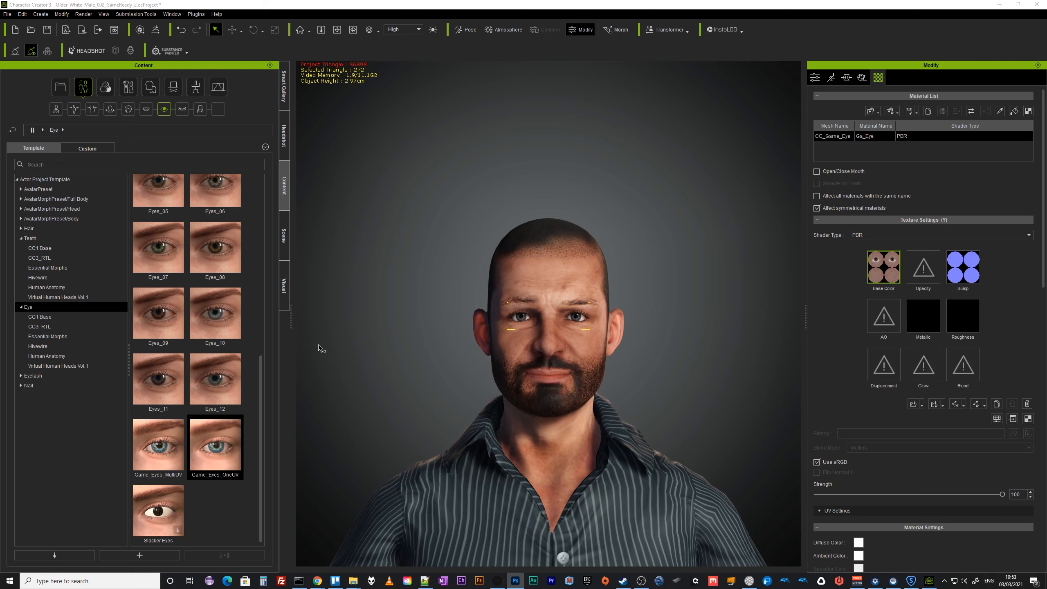
Select the character's teeth mesh, browse the teeth templates, and enable Open/Close Mouth to show the teeth.
{"action": "left_click", "coordinate": [284, 237]}
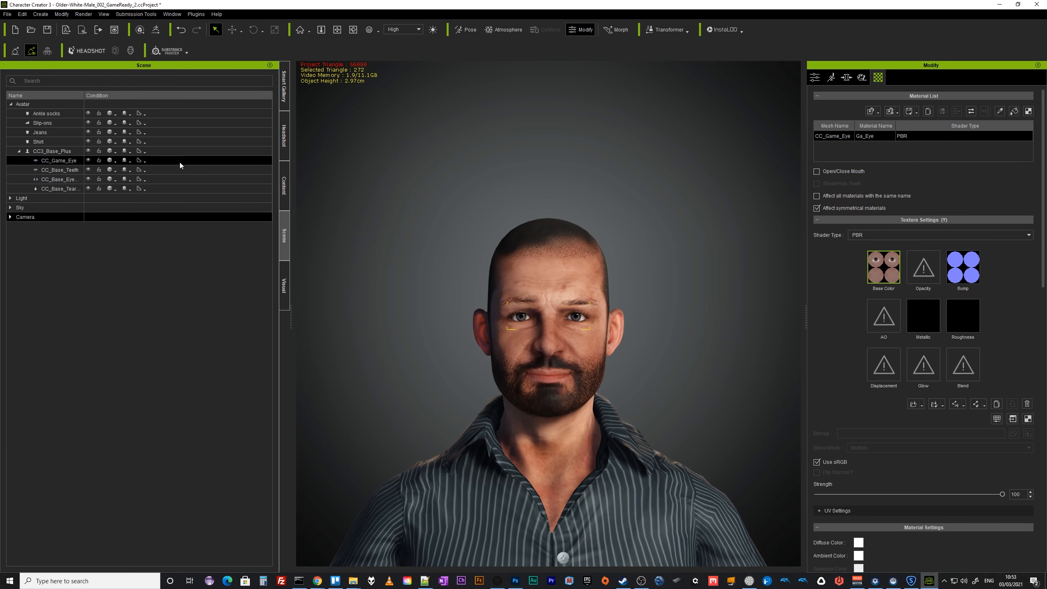
{"action": "left_click", "coordinate": [60, 169]}
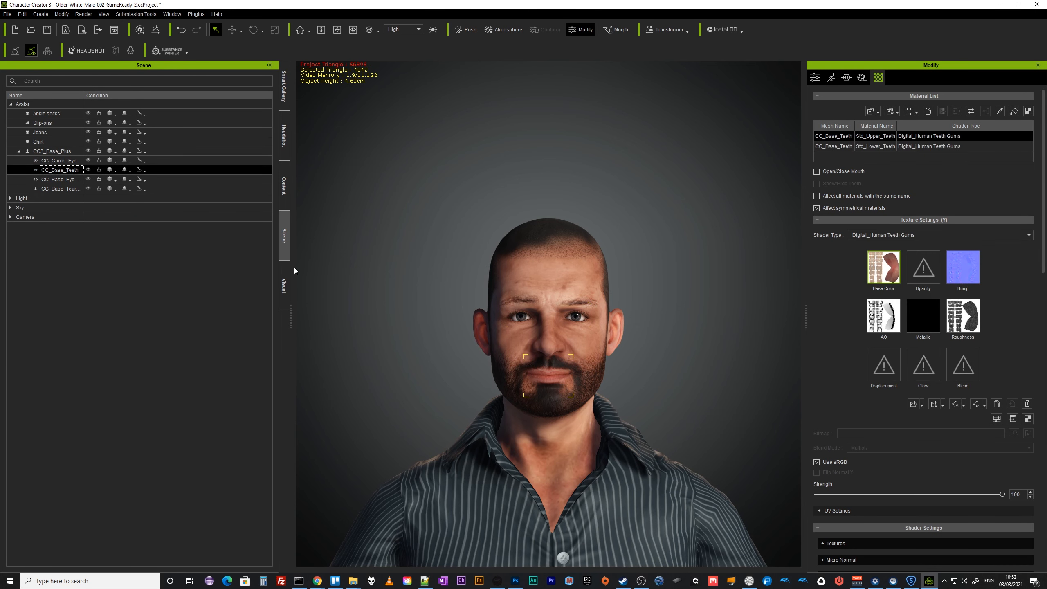
{"action": "left_click", "coordinate": [284, 194]}
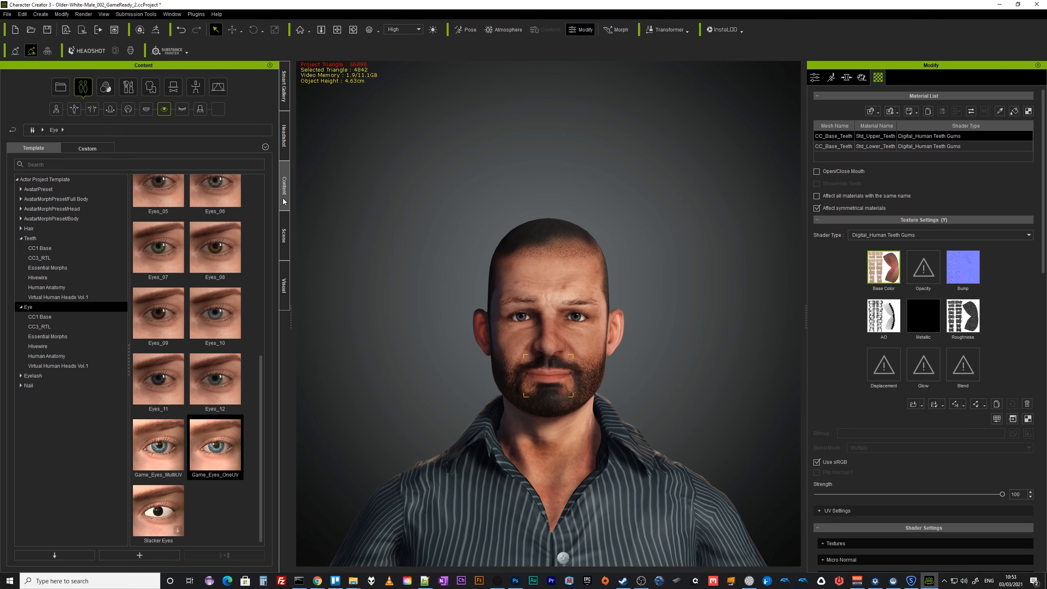
{"action": "left_click", "coordinate": [147, 109]}
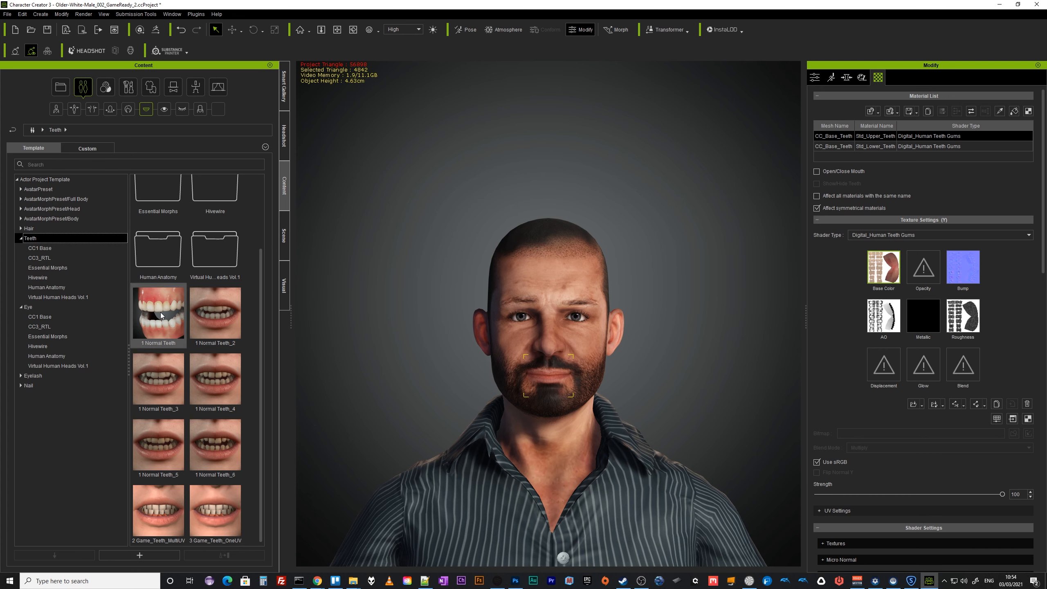
{"action": "mouse_move", "coordinate": [162, 322]}
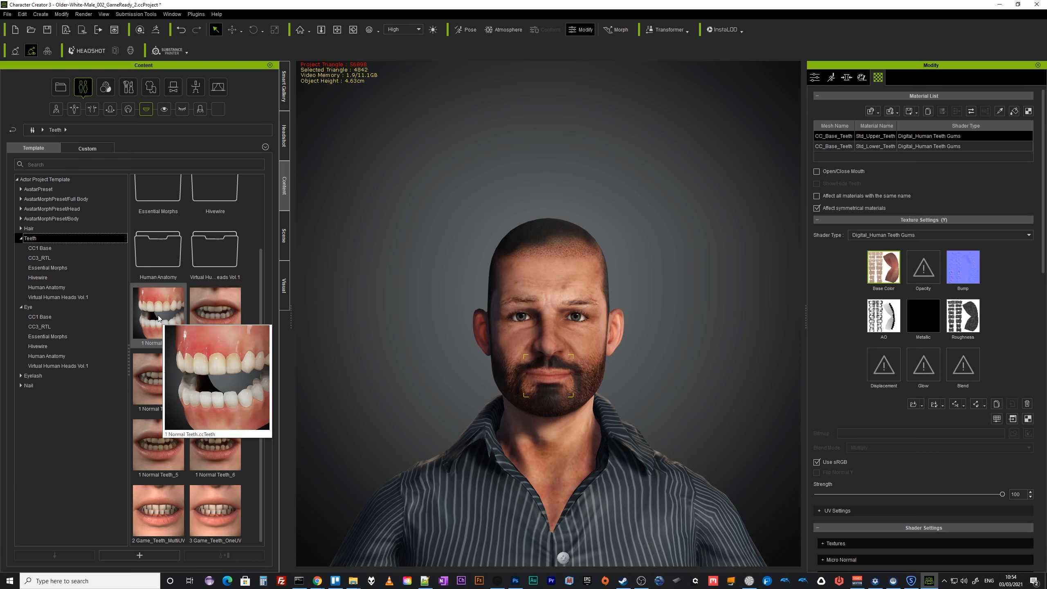
{"action": "left_click", "coordinate": [856, 174]}
{"action": "scroll", "coordinate": [544, 424], "scroll_direction": "up", "scroll_amount": 3}
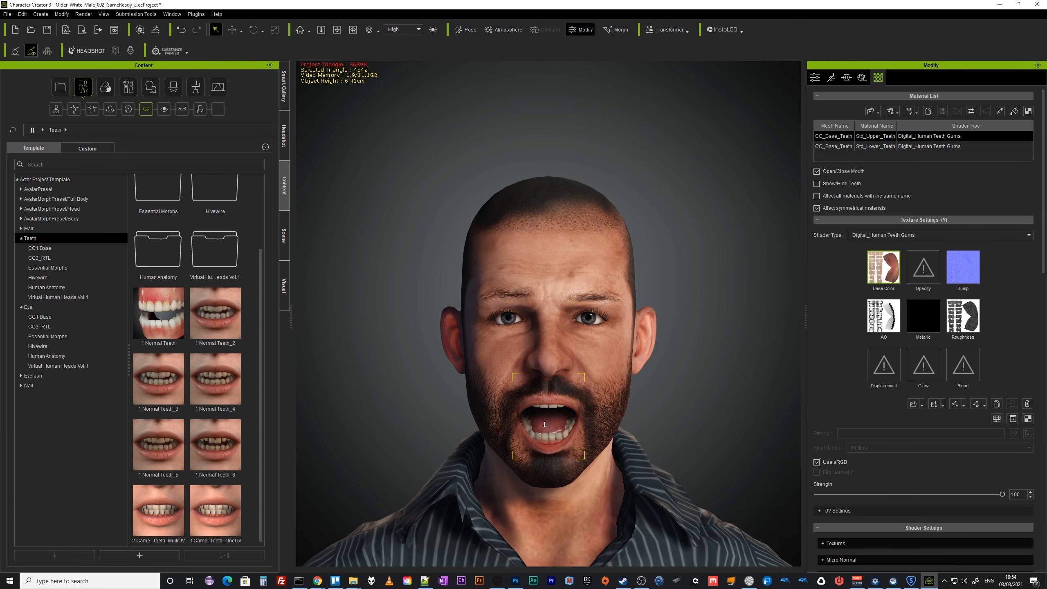
Replace the character's base teeth with the 3 Game_Teeth_OneUV teeth template.
{"action": "scroll", "coordinate": [544, 425], "scroll_direction": "up", "scroll_amount": 2}
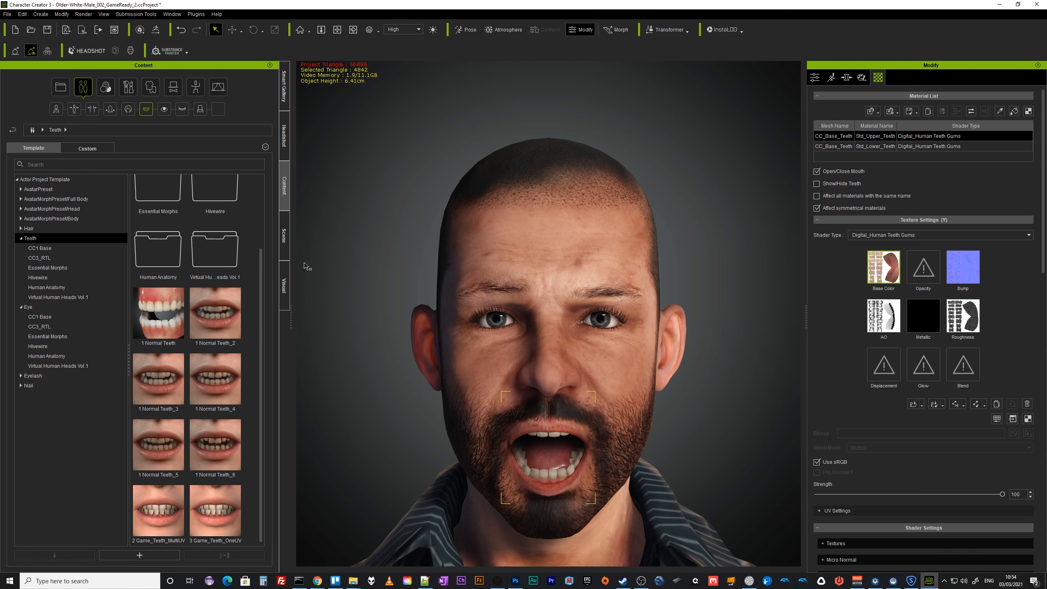
{"action": "left_click", "coordinate": [284, 249]}
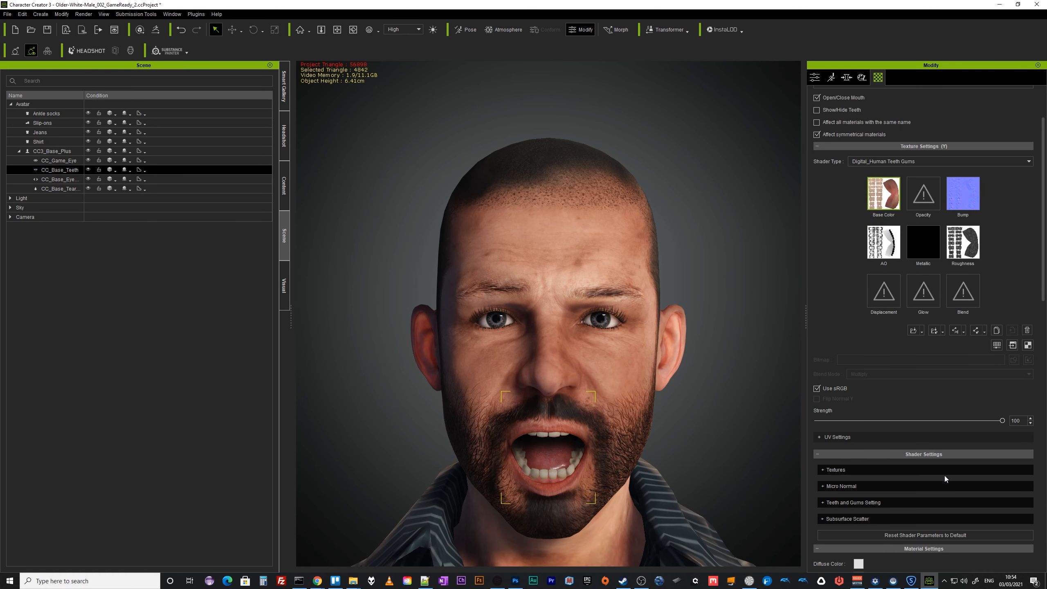
{"action": "left_click", "coordinate": [815, 78]}
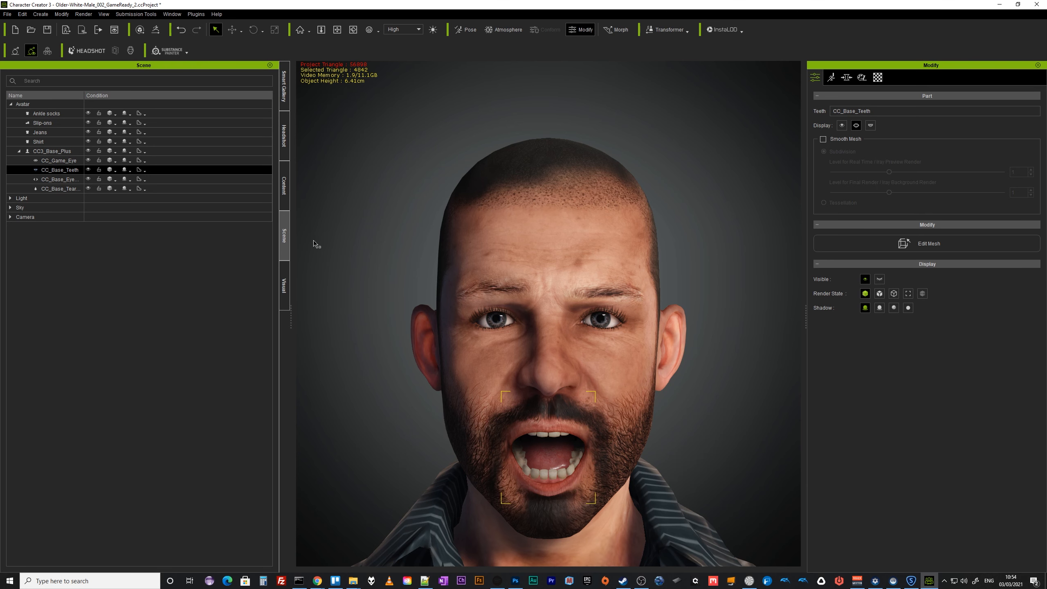
{"action": "left_click", "coordinate": [284, 198]}
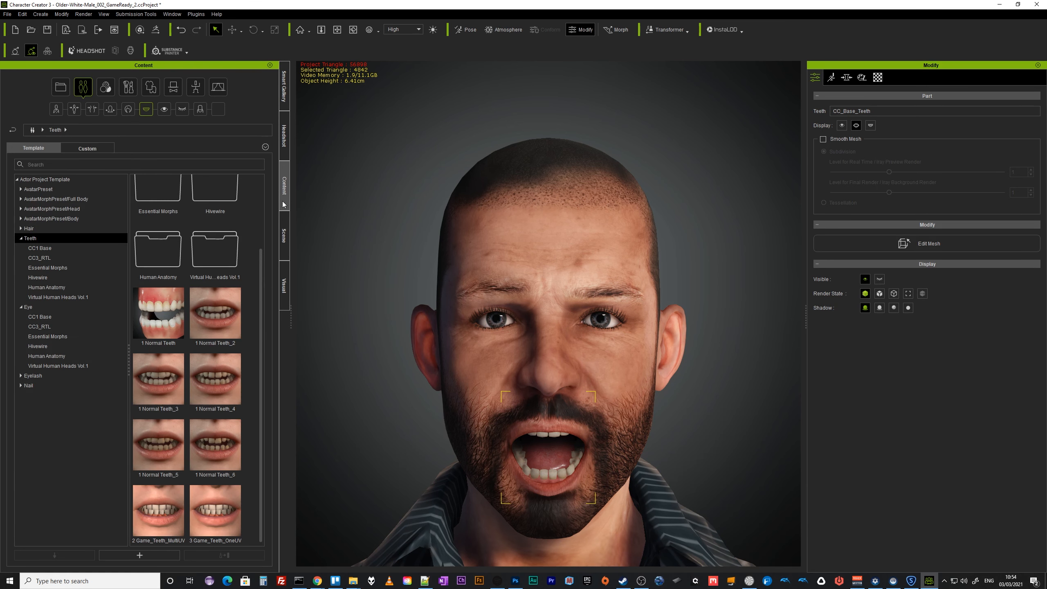
{"action": "double_click", "coordinate": [218, 518]}
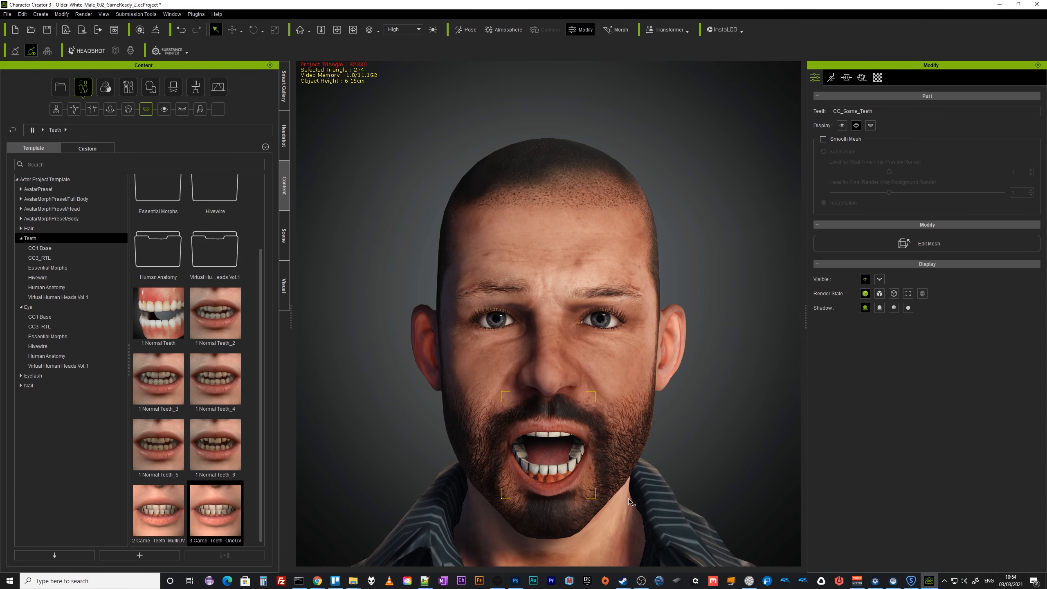
{"action": "middle_click_drag", "start_coordinate": [665, 497], "coordinate": [660, 337]}
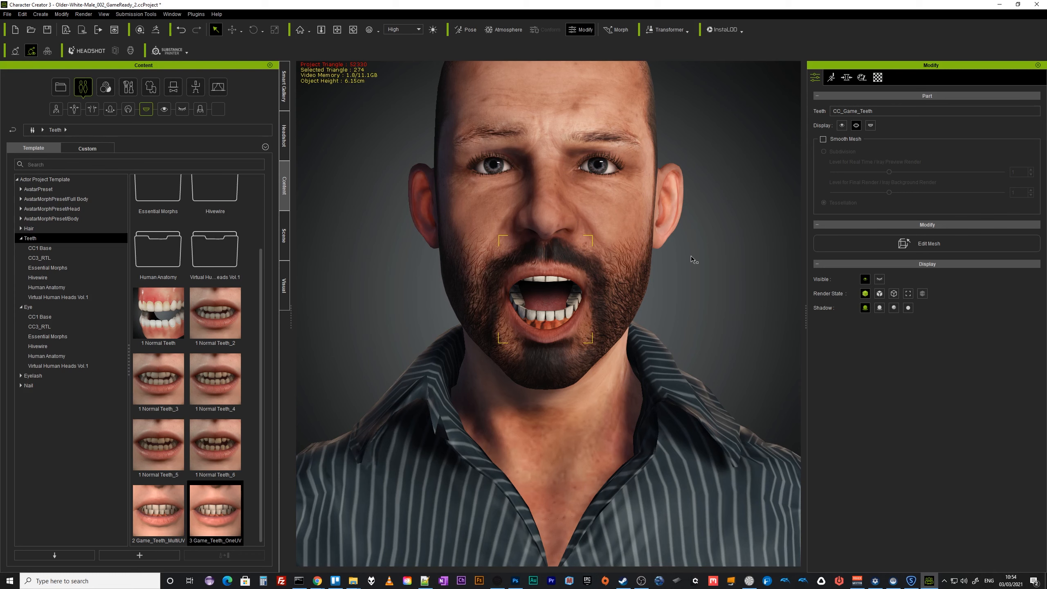
Open Edit Mesh in Element mode and select the game teeth element inside the mouth.
{"action": "left_click", "coordinate": [921, 248]}
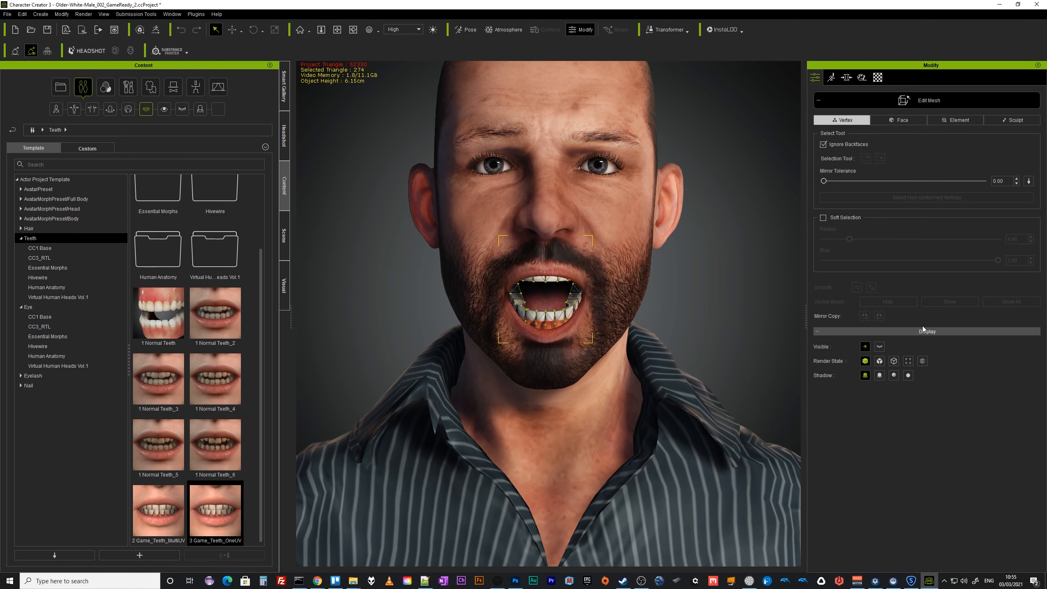
{"action": "left_click", "coordinate": [959, 121]}
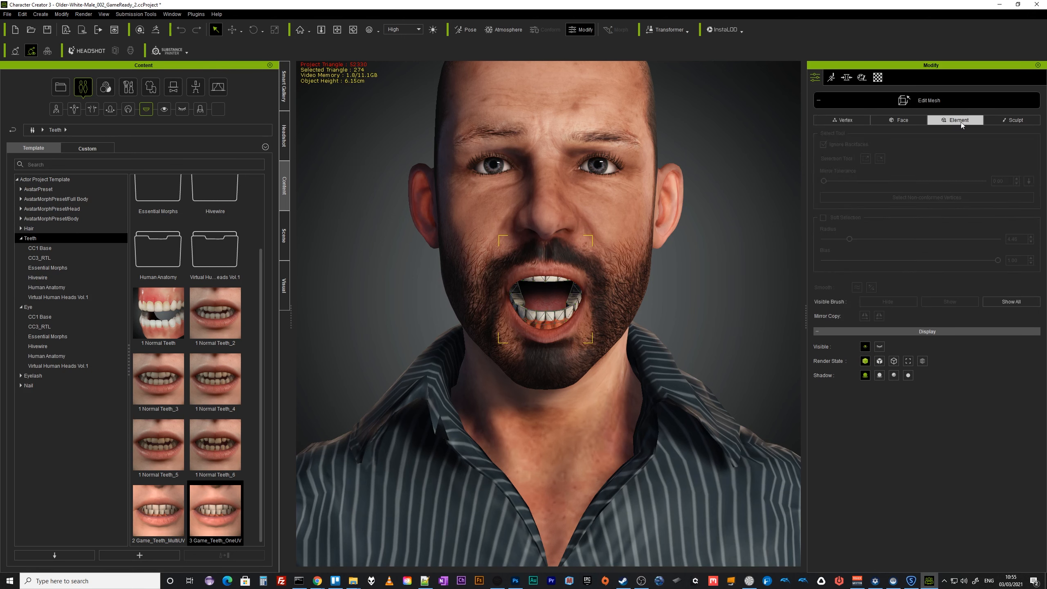
{"action": "left_click", "coordinate": [553, 323]}
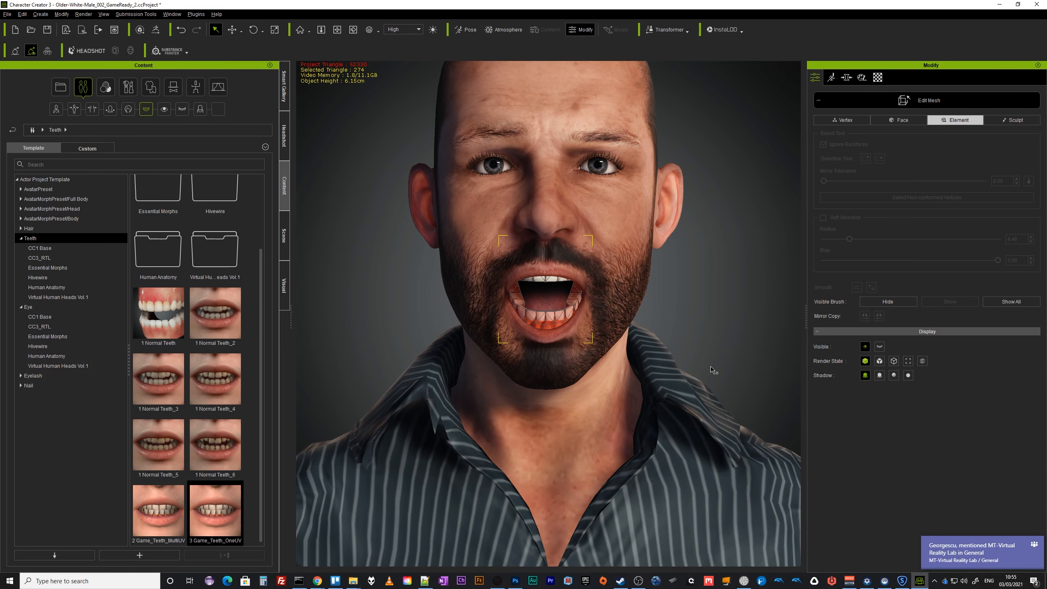
{"action": "right_click_drag", "start_coordinate": [713, 370], "coordinate": [475, 339]}
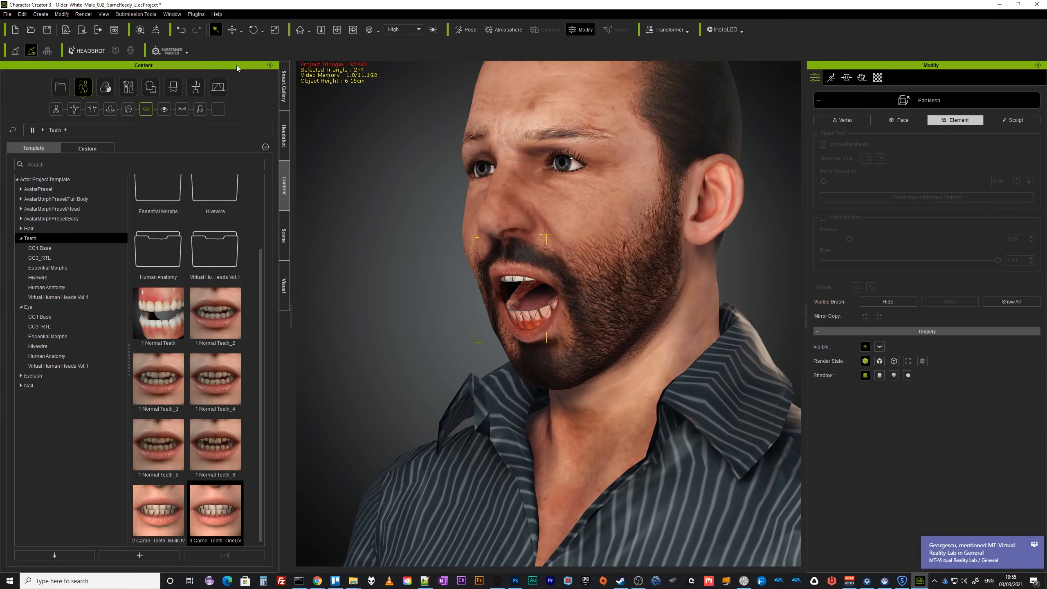
Switch to Local Move, nudge the selected teeth slightly upward, and exit Edit Mesh.
{"action": "left_click", "coordinate": [229, 32]}
{"action": "left_click", "coordinate": [242, 33]}
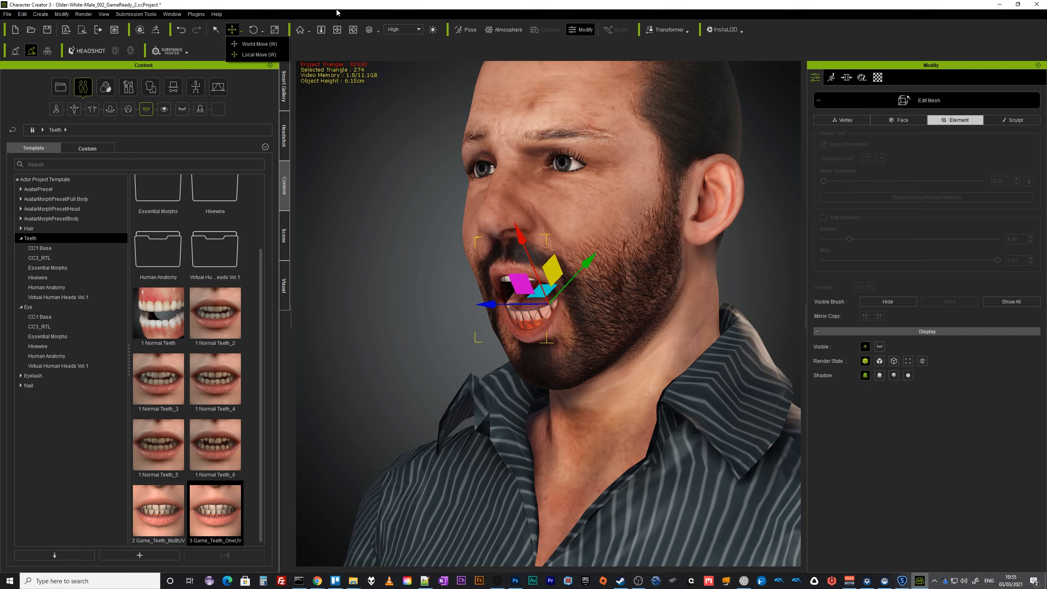
{"action": "left_click", "coordinate": [252, 55]}
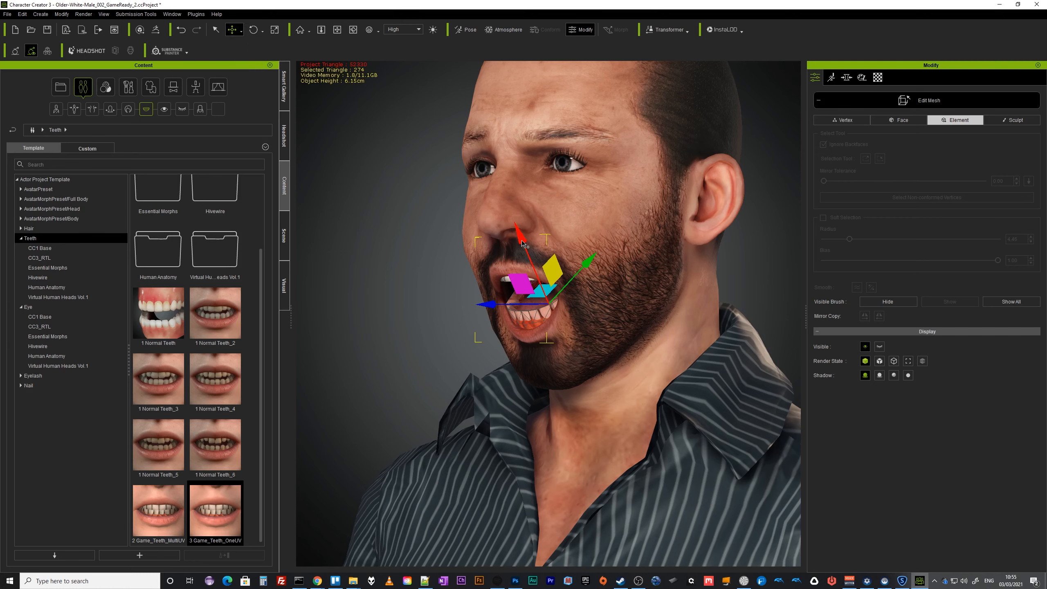
{"action": "left_click_drag", "start_coordinate": [522, 244], "coordinate": [528, 250]}
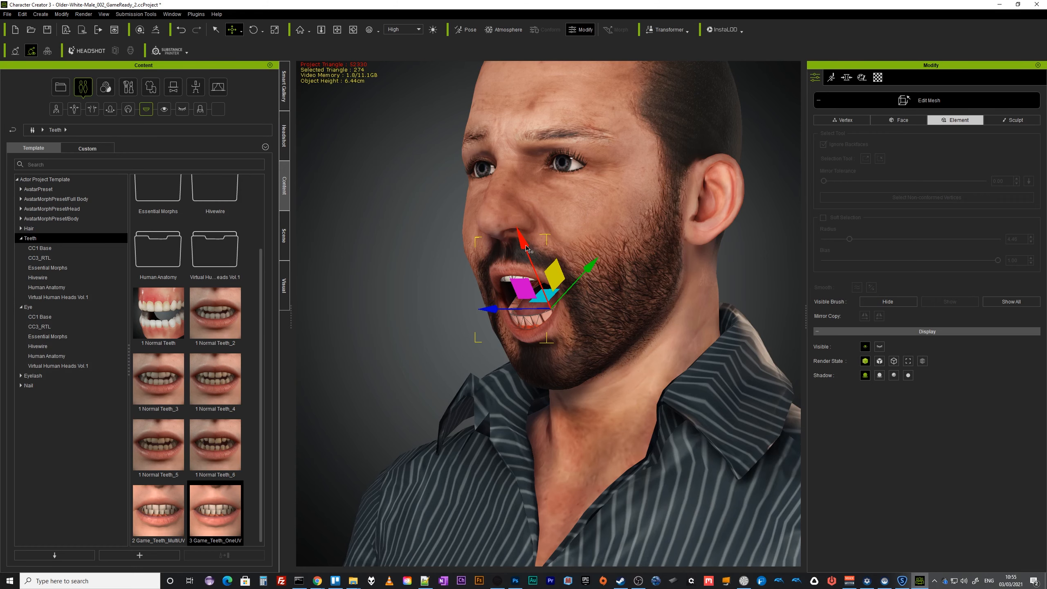
{"action": "right_click_drag", "start_coordinate": [527, 249], "coordinate": [774, 357]}
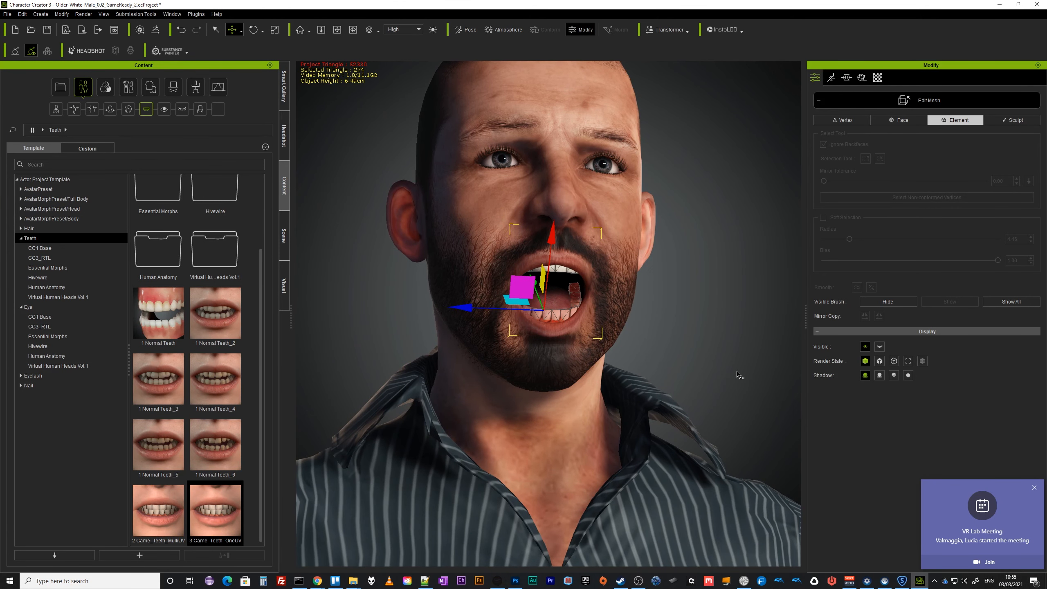
{"action": "left_click_drag", "start_coordinate": [551, 238], "coordinate": [550, 240]}
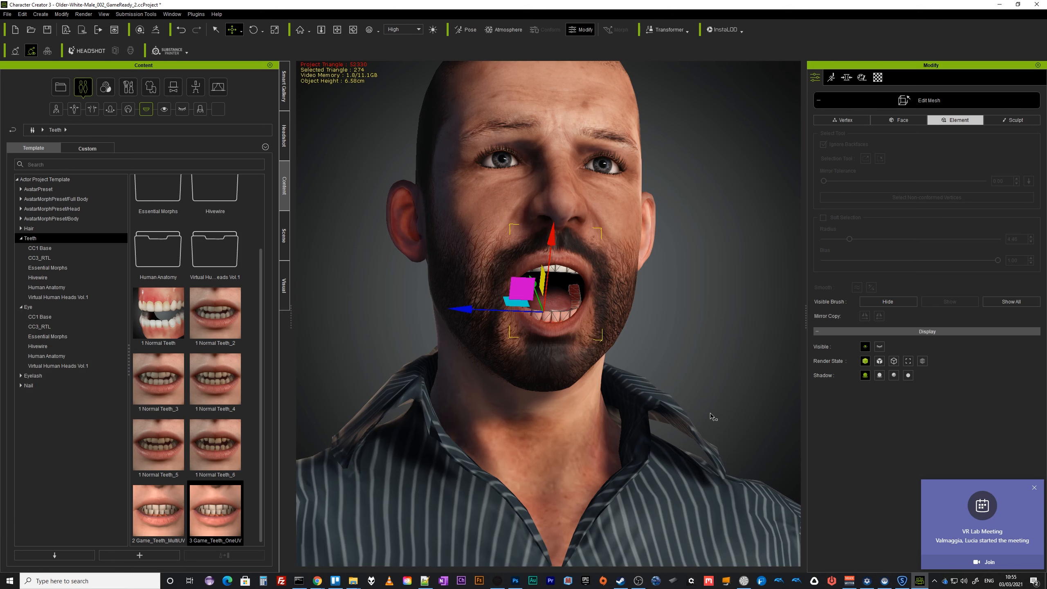
{"action": "right_click_drag", "start_coordinate": [721, 293], "coordinate": [707, 390]}
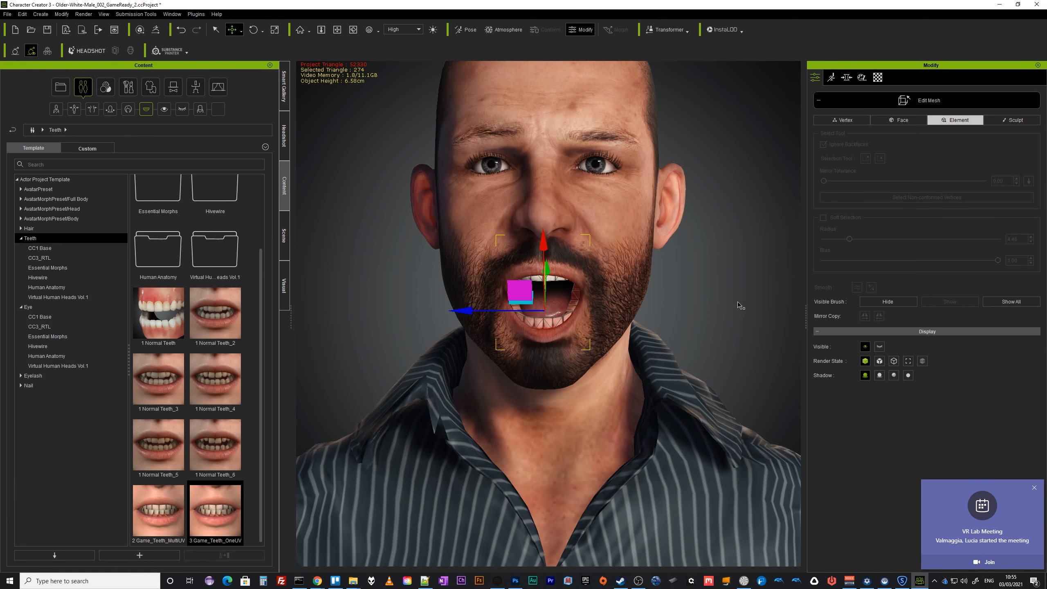
{"action": "right_click_drag", "start_coordinate": [741, 305], "coordinate": [744, 339]}
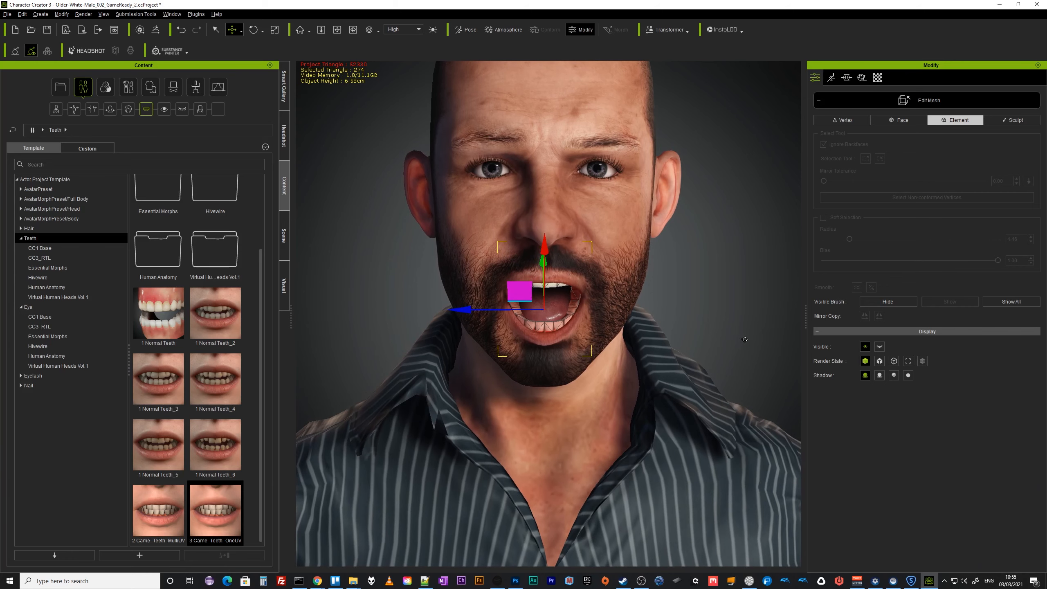
{"action": "key", "text": "q"}
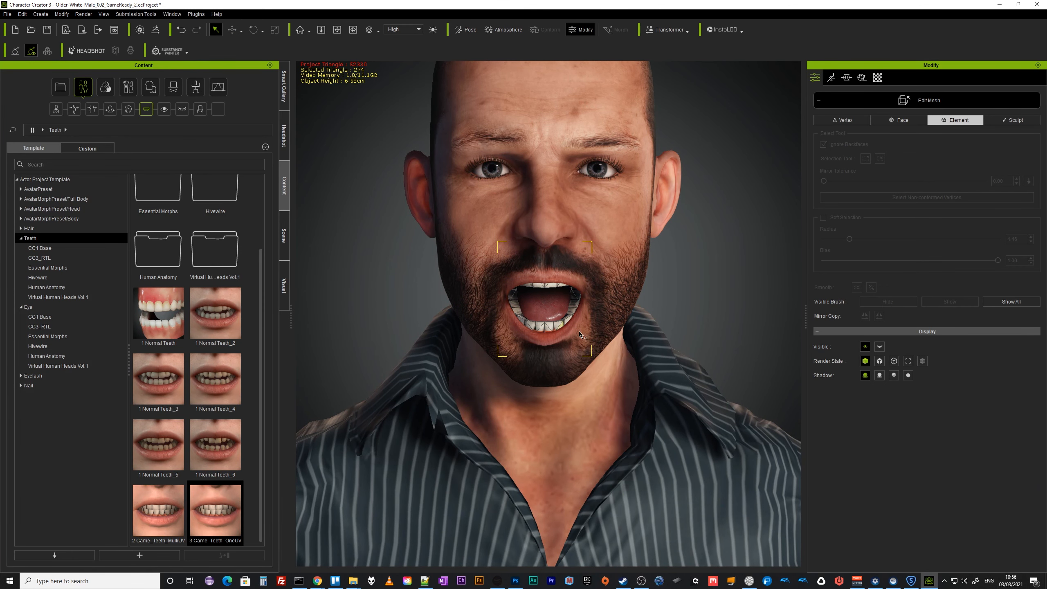
{"action": "right_click_drag", "start_coordinate": [756, 341], "coordinate": [754, 297]}
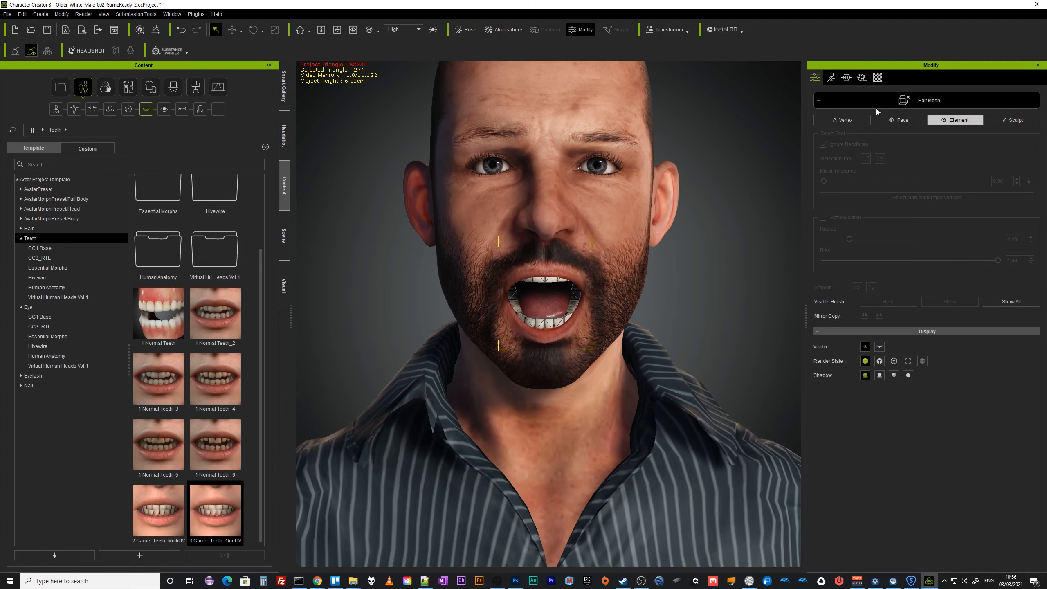
{"action": "left_click", "coordinate": [888, 101]}
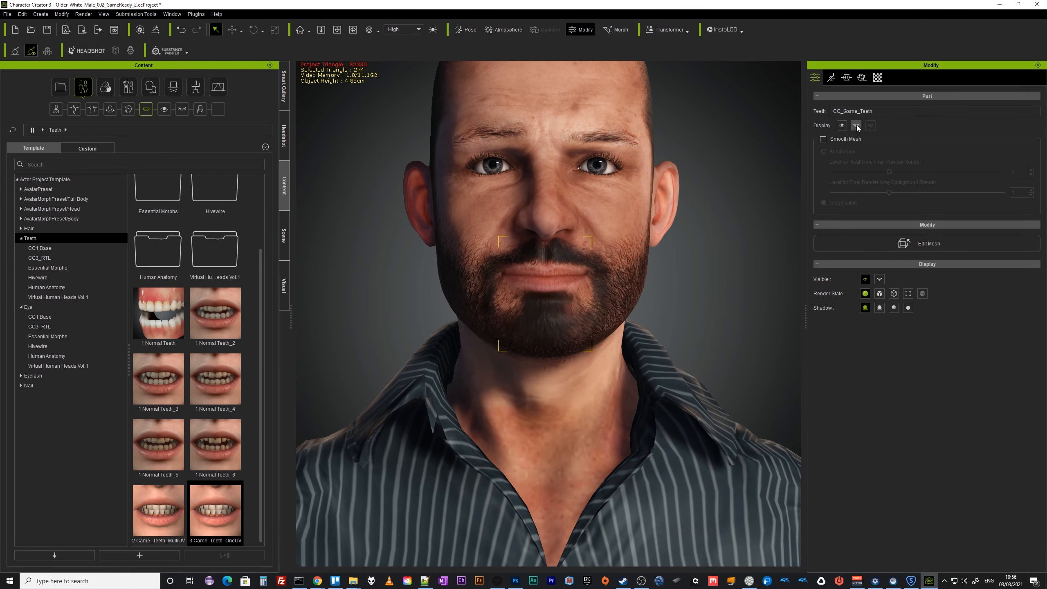
Save the project.
{"action": "mouse_move", "coordinate": [716, 313]}
{"action": "right_mouse_down"}
{"action": "mouse_move", "coordinate": [727, 289]}
{"action": "mouse_move", "coordinate": [729, 313]}
{"action": "right_mouse_up"}
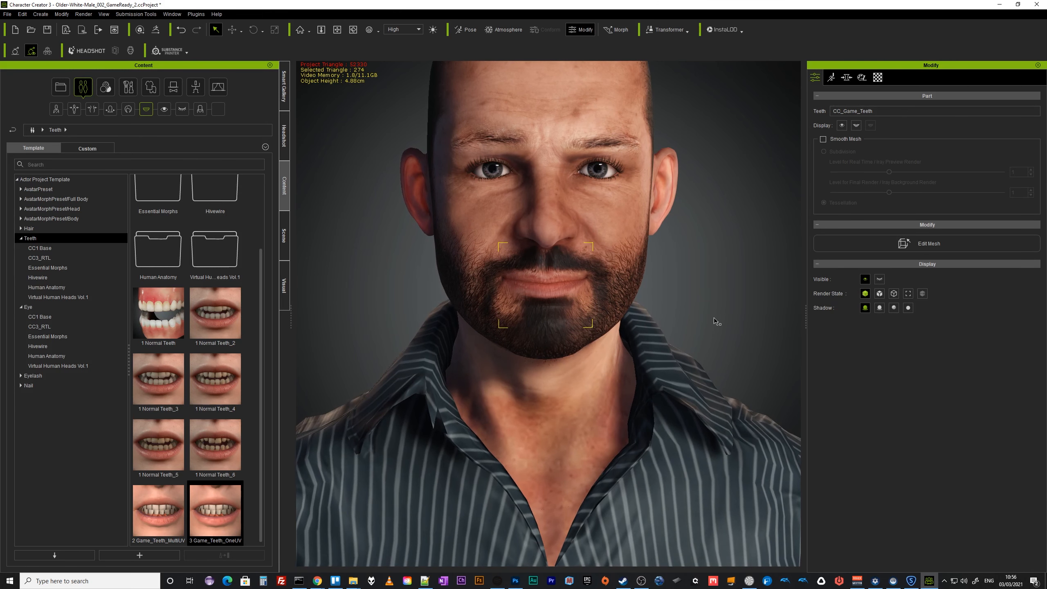
{"action": "key", "text": "ctrl+s"}
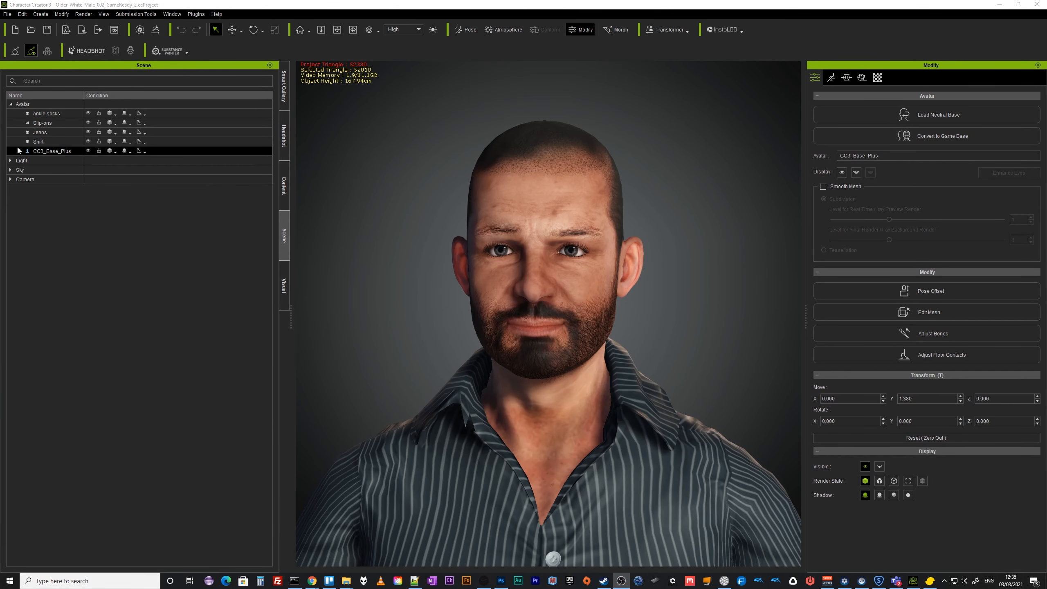
Expand the character in the scene tree and inspect its game eye, game teeth, eye occlusion and tearline meshes.
{"action": "left_click", "coordinate": [18, 151]}
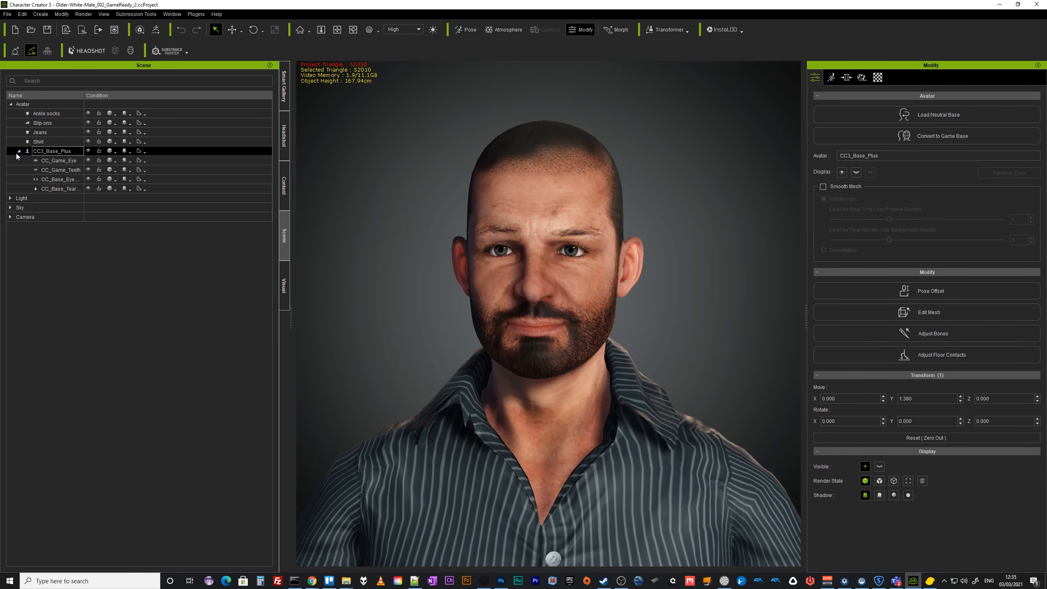
{"action": "left_click", "coordinate": [67, 160]}
{"action": "left_click", "coordinate": [70, 170]}
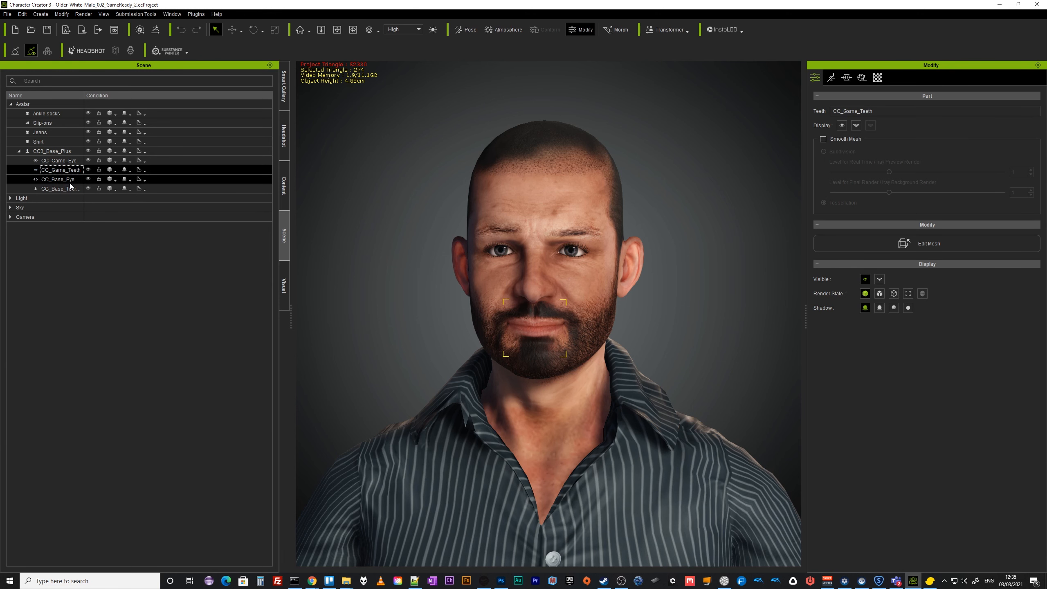
{"action": "left_click", "coordinate": [54, 151]}
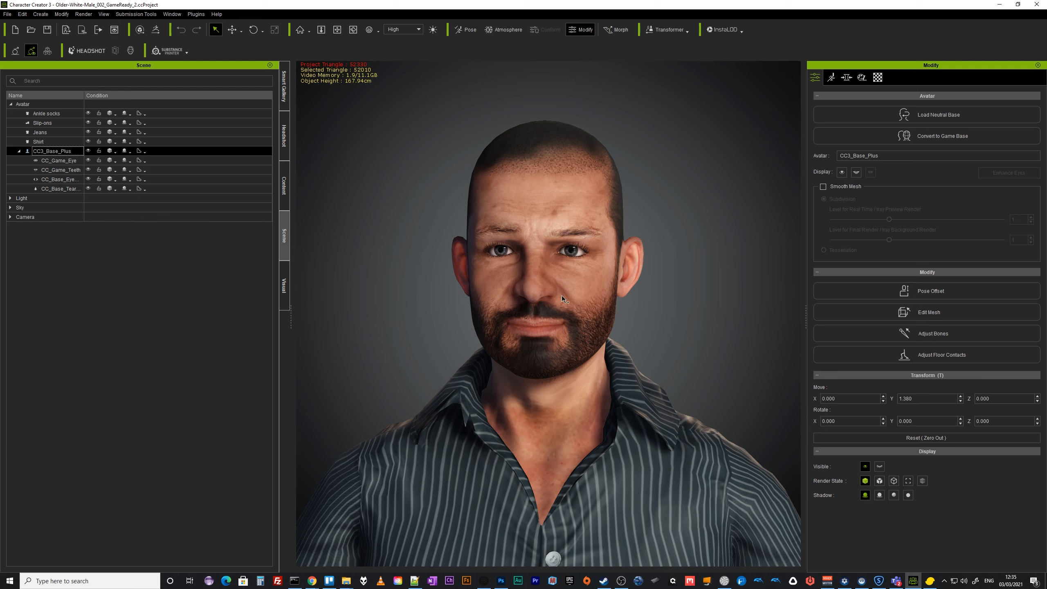
{"action": "left_click", "coordinate": [62, 192]}
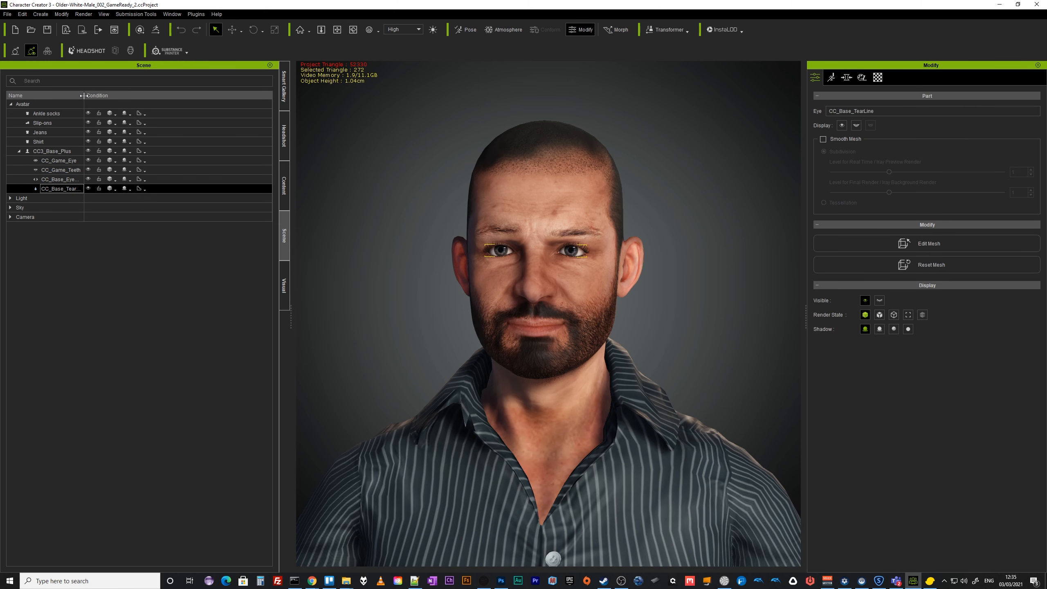
{"action": "left_click_drag", "start_coordinate": [85, 95], "coordinate": [116, 96]}
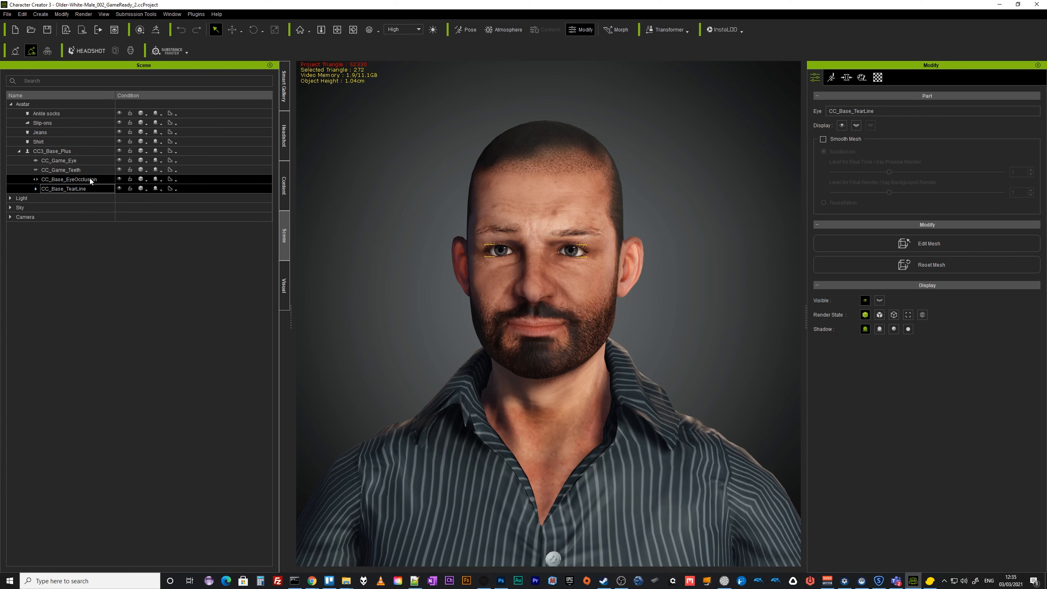
{"action": "left_click", "coordinate": [101, 180]}
{"action": "left_click", "coordinate": [119, 180]}
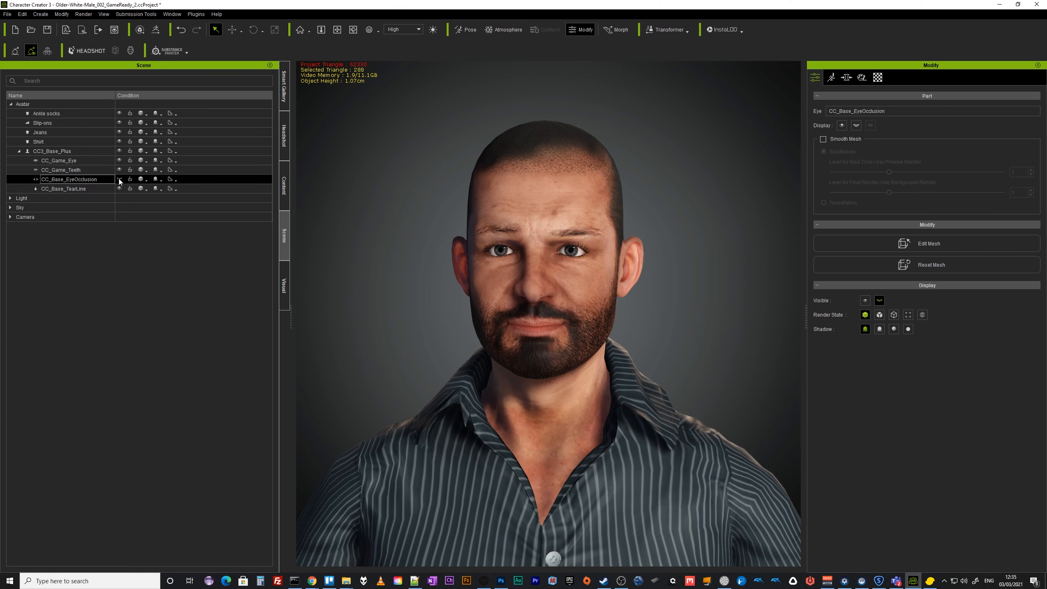
{"action": "left_click", "coordinate": [119, 180]}
Convert the character to a game base with Multi-material UVs and a 2048 maximum texture size.
{"action": "left_click", "coordinate": [52, 151]}
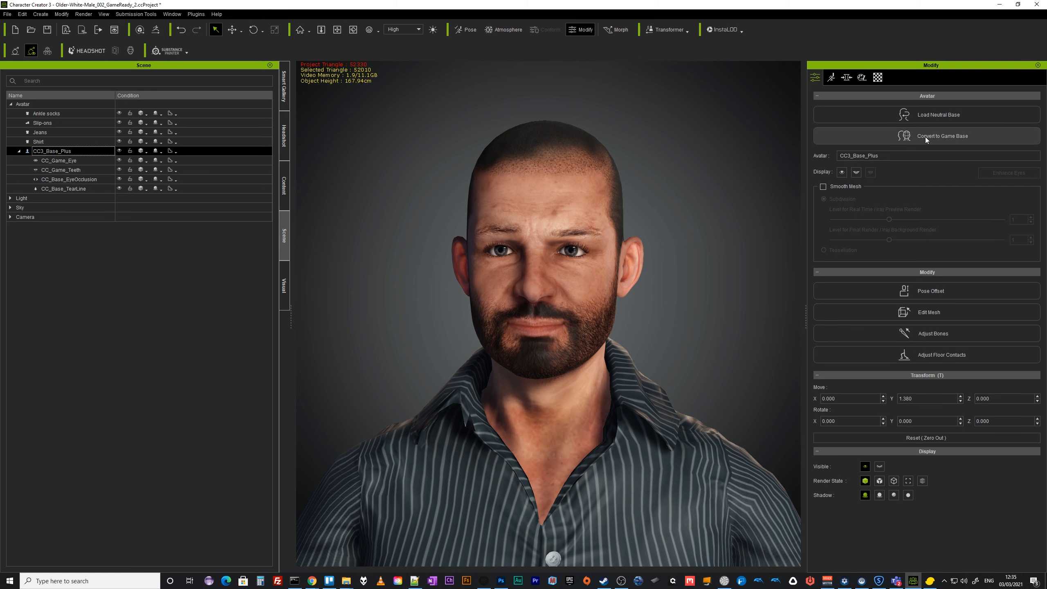
{"action": "scroll", "coordinate": [618, 491], "scroll_direction": "down", "scroll_amount": 3}
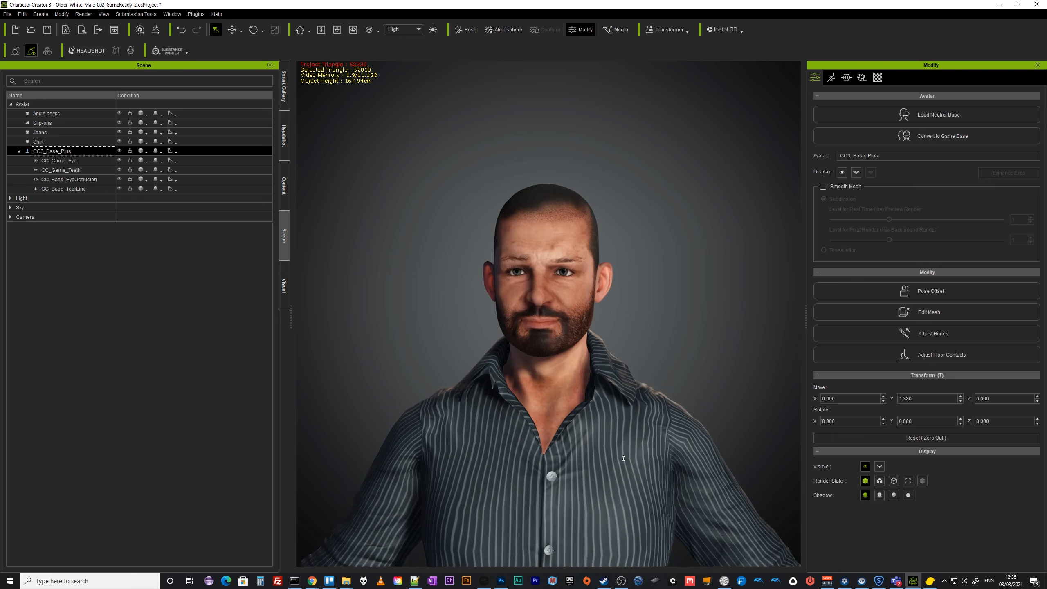
{"action": "left_click_drag", "start_coordinate": [627, 459], "coordinate": [635, 350], "text": "alt"}
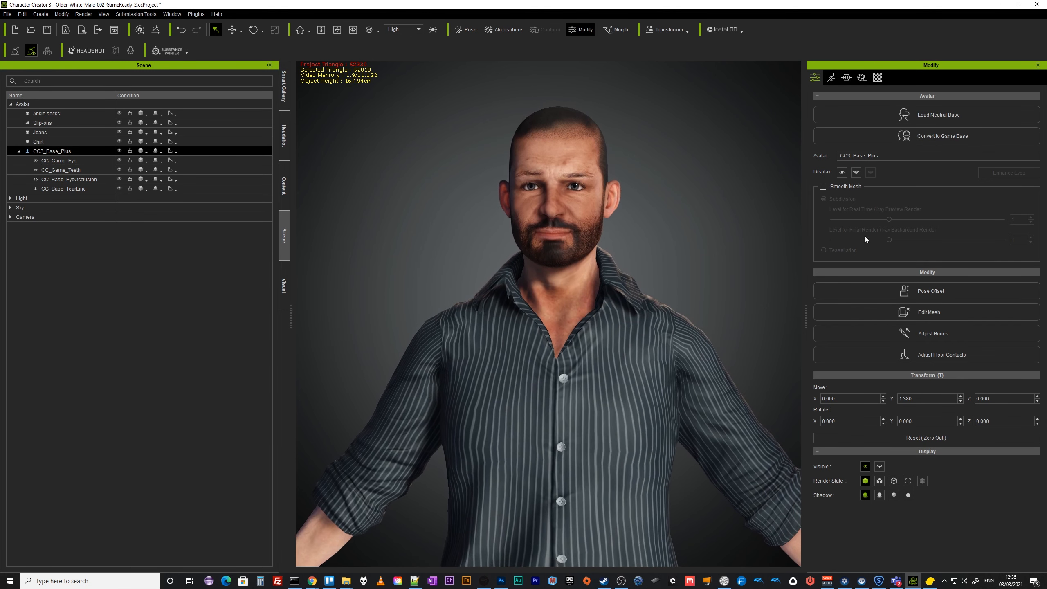
{"action": "left_click", "coordinate": [946, 140]}
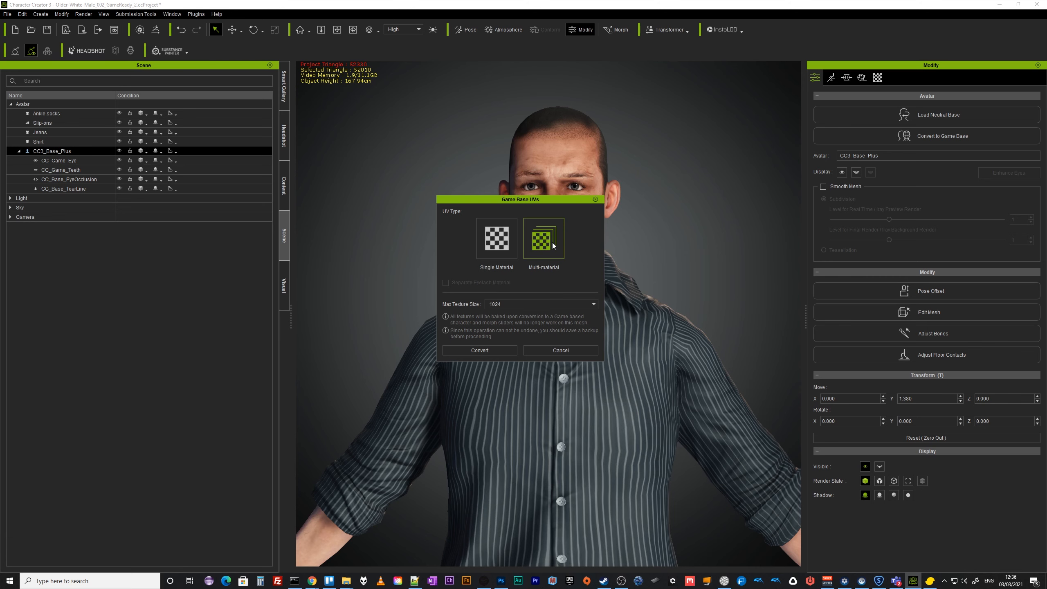
{"action": "left_click", "coordinate": [511, 304]}
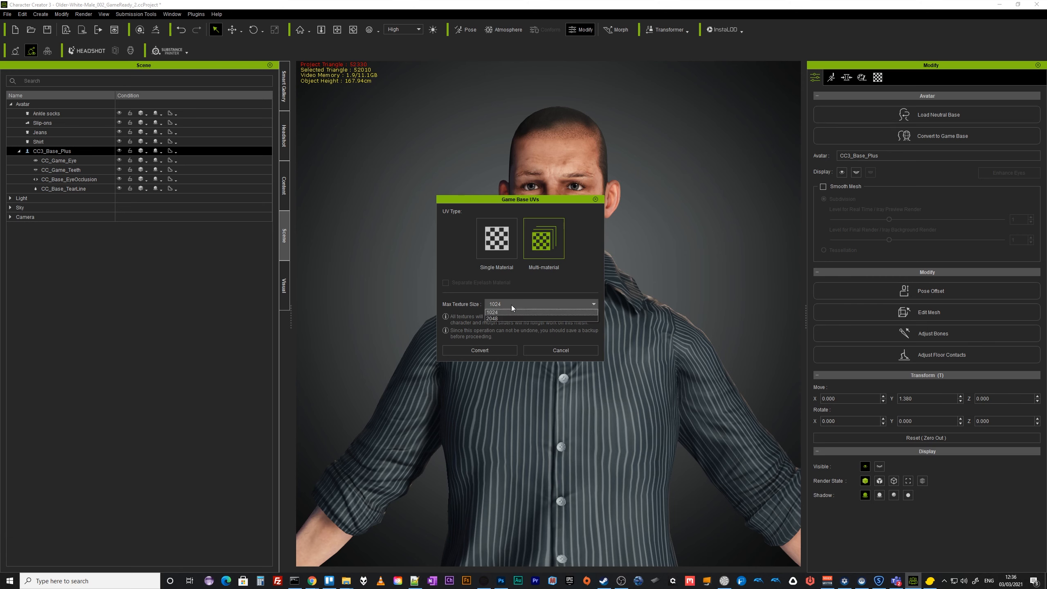
{"action": "left_click", "coordinate": [504, 318]}
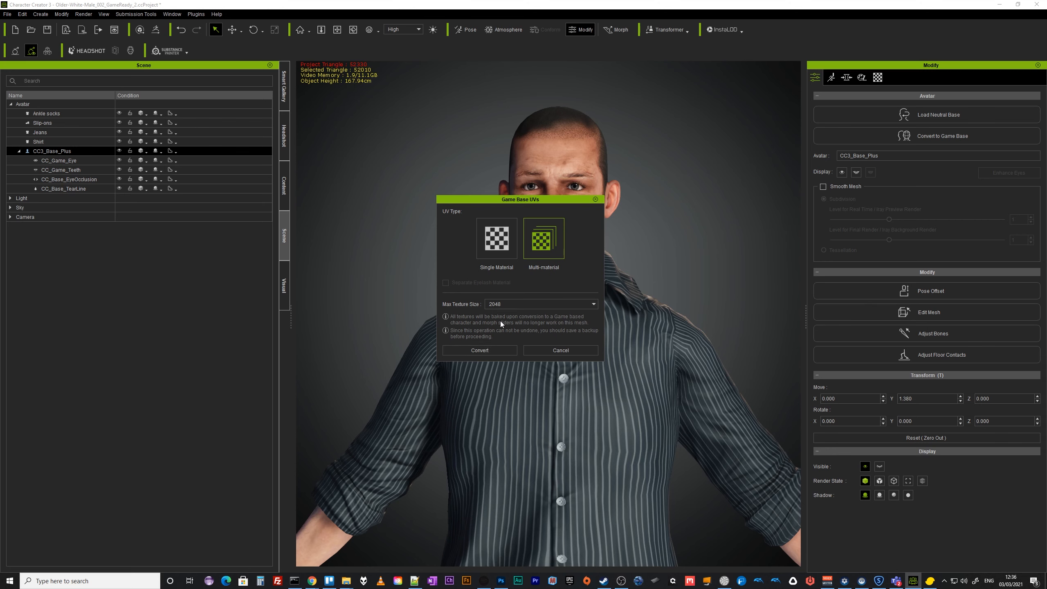
{"action": "left_click", "coordinate": [486, 350]}
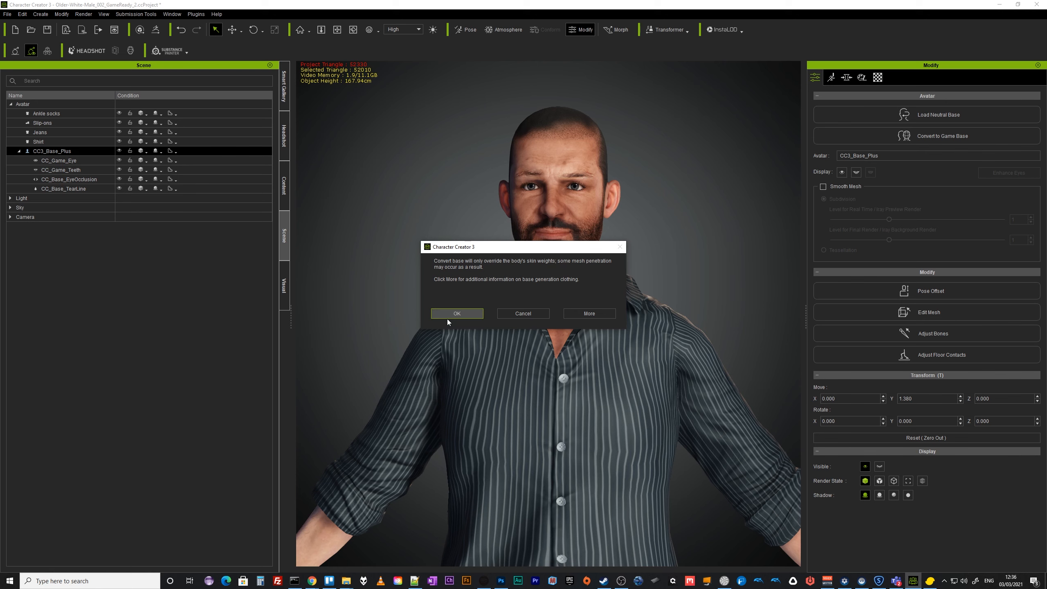
{"action": "left_click", "coordinate": [463, 314]}
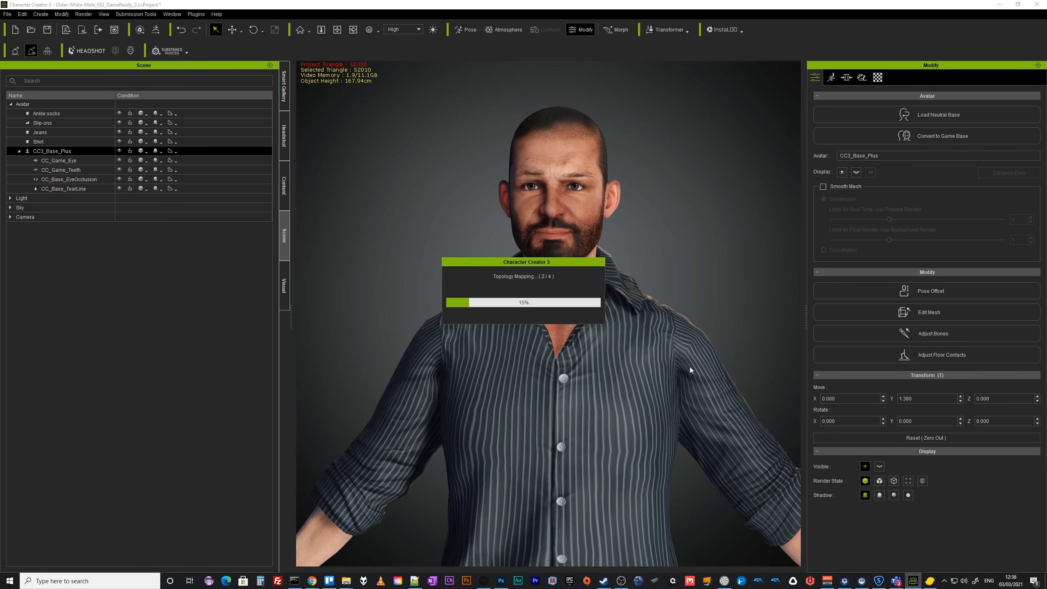
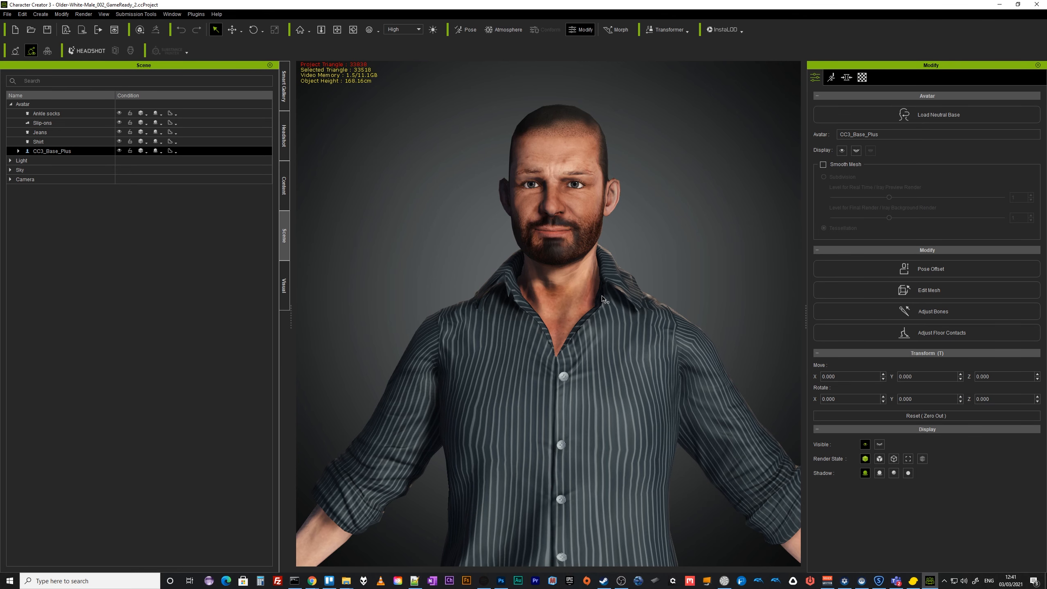
Turn on Smooth Mesh for the CC3_Base_Plus character with the Tessellation option.
{"action": "scroll", "coordinate": [621, 271], "scroll_direction": "up", "scroll_amount": 2}
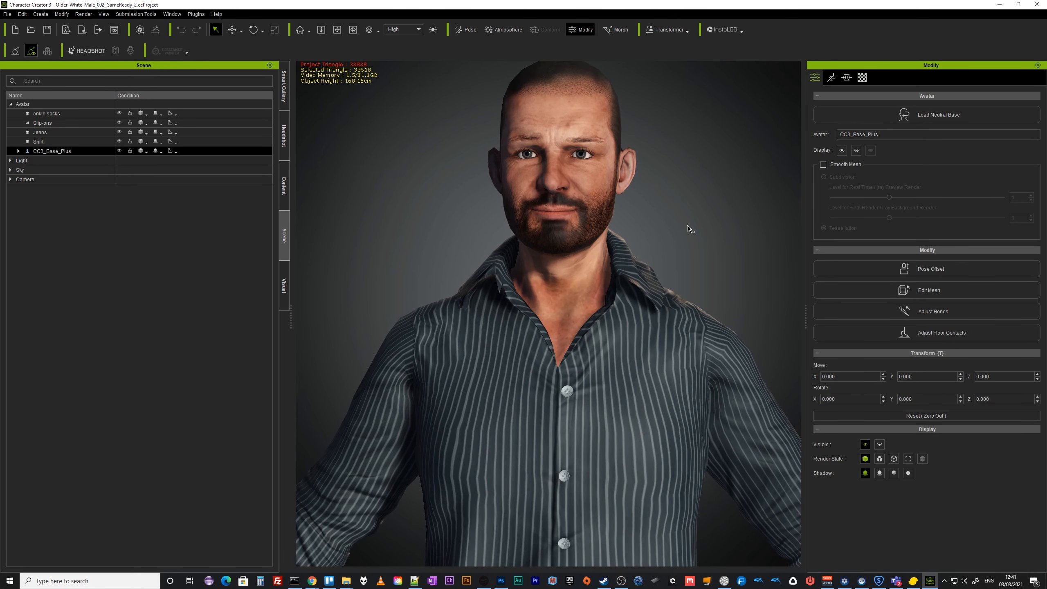
{"action": "right_click_drag", "start_coordinate": [687, 209], "coordinate": [661, 189], "text": "alt"}
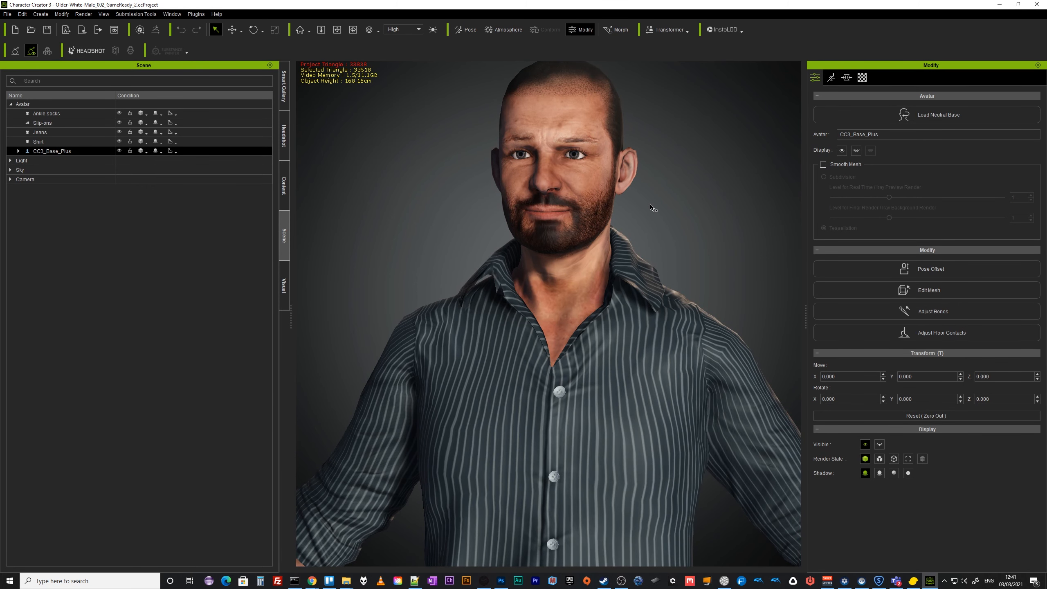
{"action": "left_click", "coordinate": [823, 165]}
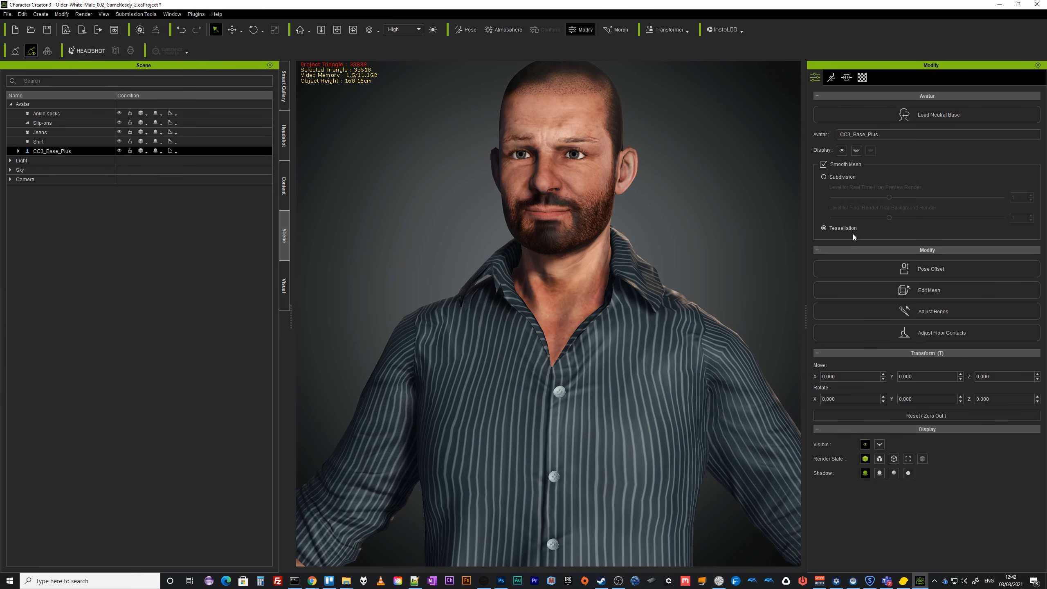
Select the shirt and apply Polygon Reduction - Object at 50 percent.
{"action": "right_click_drag", "start_coordinate": [670, 248], "coordinate": [711, 258]}
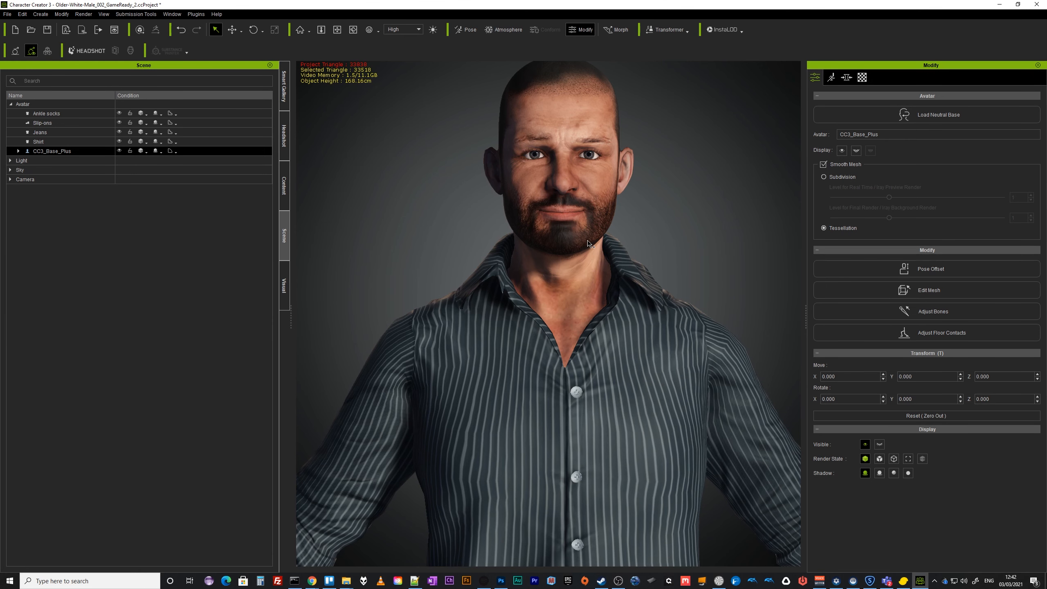
{"action": "scroll", "coordinate": [655, 296], "scroll_direction": "down", "scroll_amount": 2}
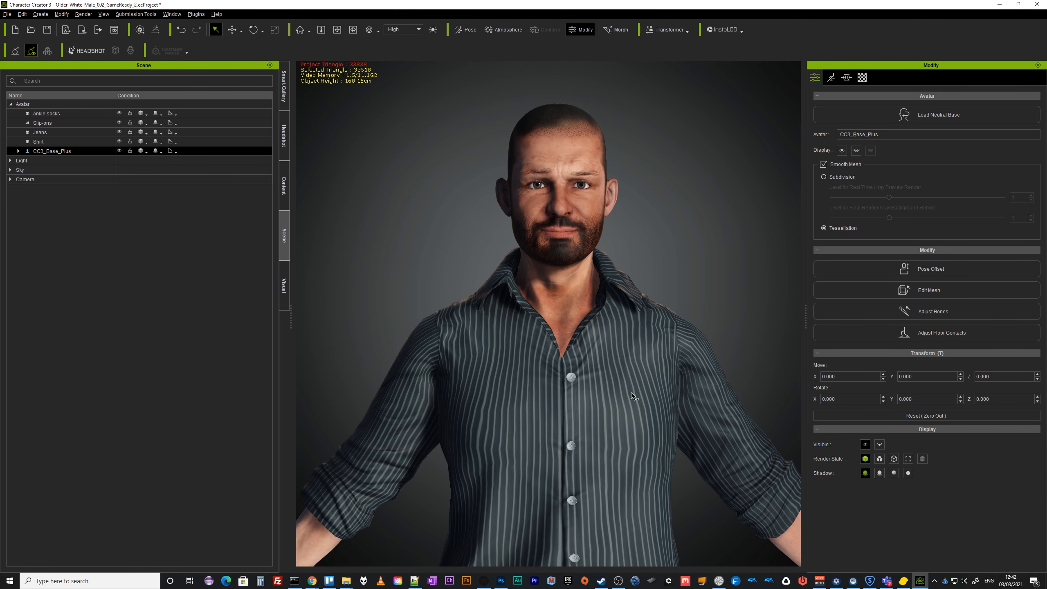
{"action": "scroll", "coordinate": [635, 391], "scroll_direction": "down", "scroll_amount": 3}
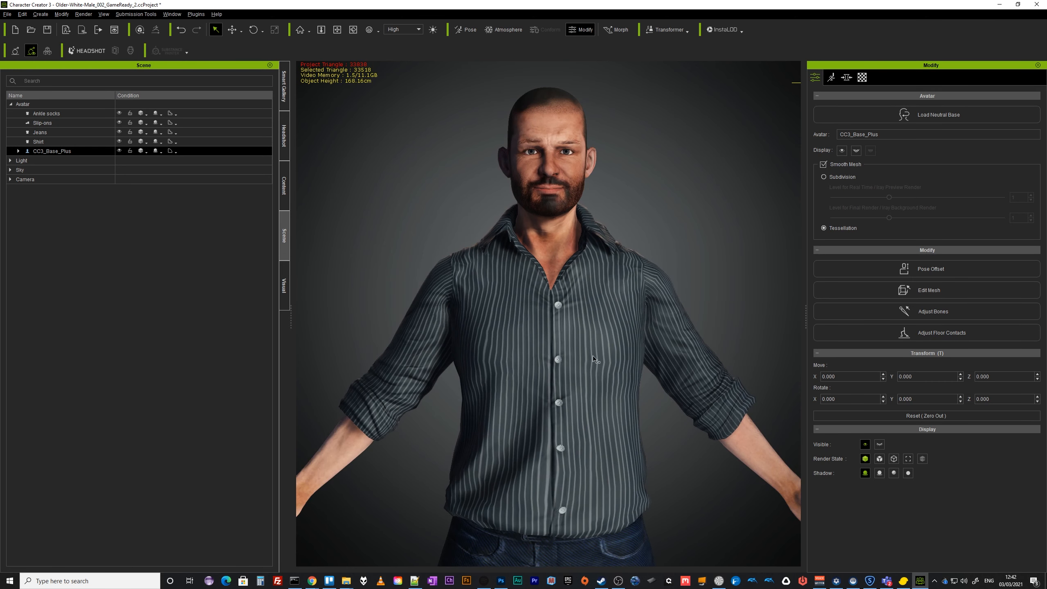
{"action": "middle_click_drag", "start_coordinate": [589, 336], "coordinate": [595, 316]}
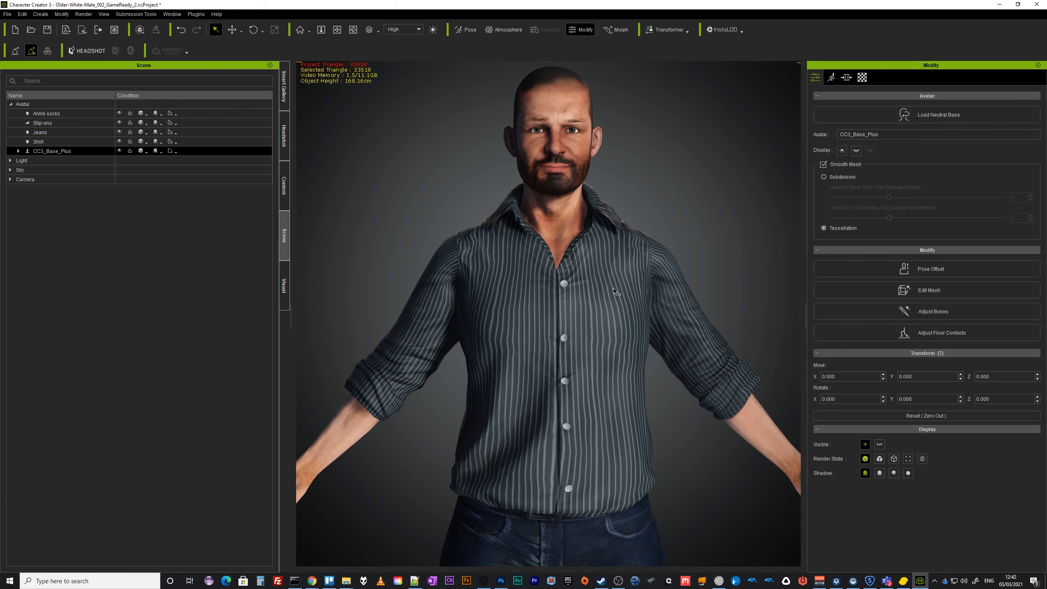
{"action": "left_click", "coordinate": [618, 229]}
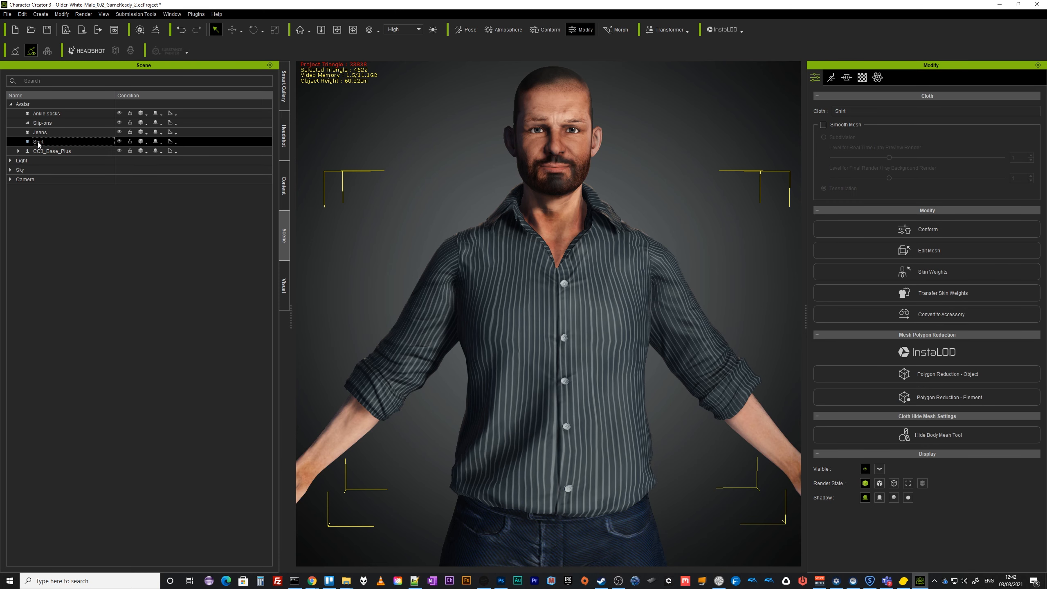
{"action": "right_click_drag", "start_coordinate": [624, 405], "coordinate": [621, 386], "text": "alt"}
{"action": "left_click_drag", "start_coordinate": [602, 394], "coordinate": [597, 353], "text": "alt"}
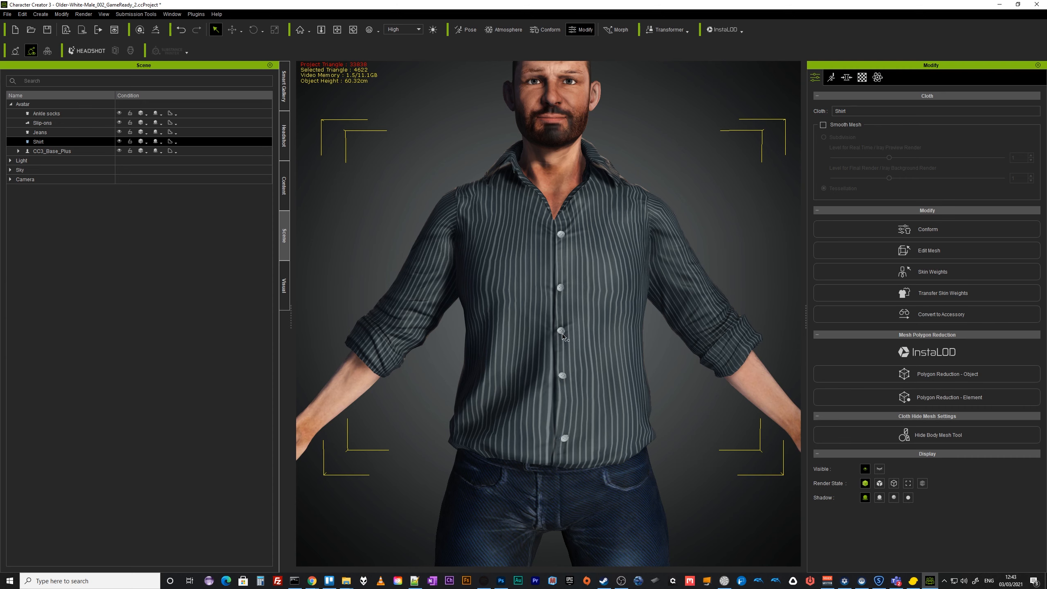
{"action": "left_click", "coordinate": [943, 374]}
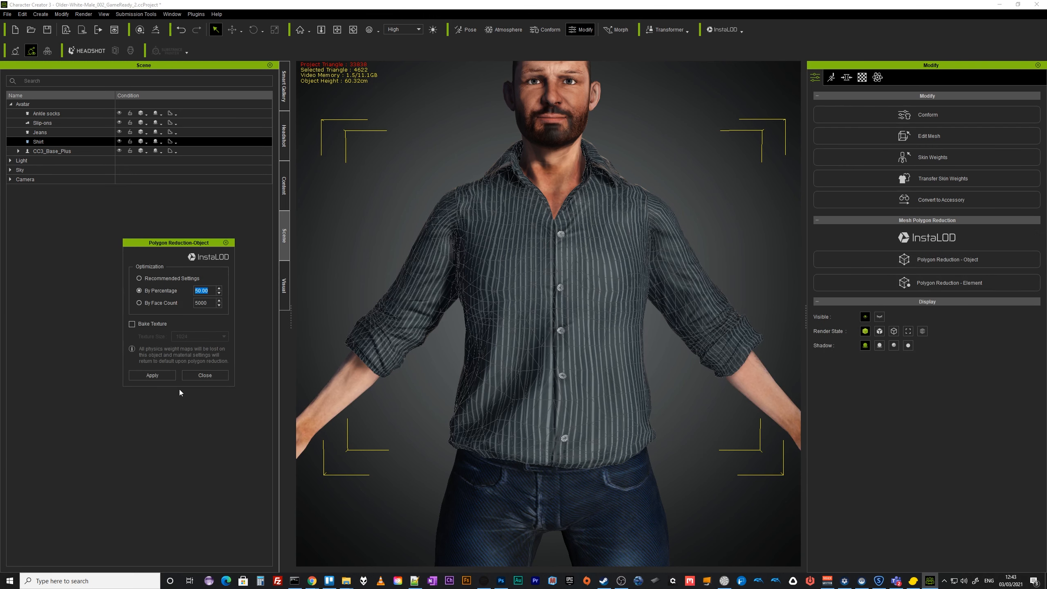
{"action": "left_click", "coordinate": [164, 374]}
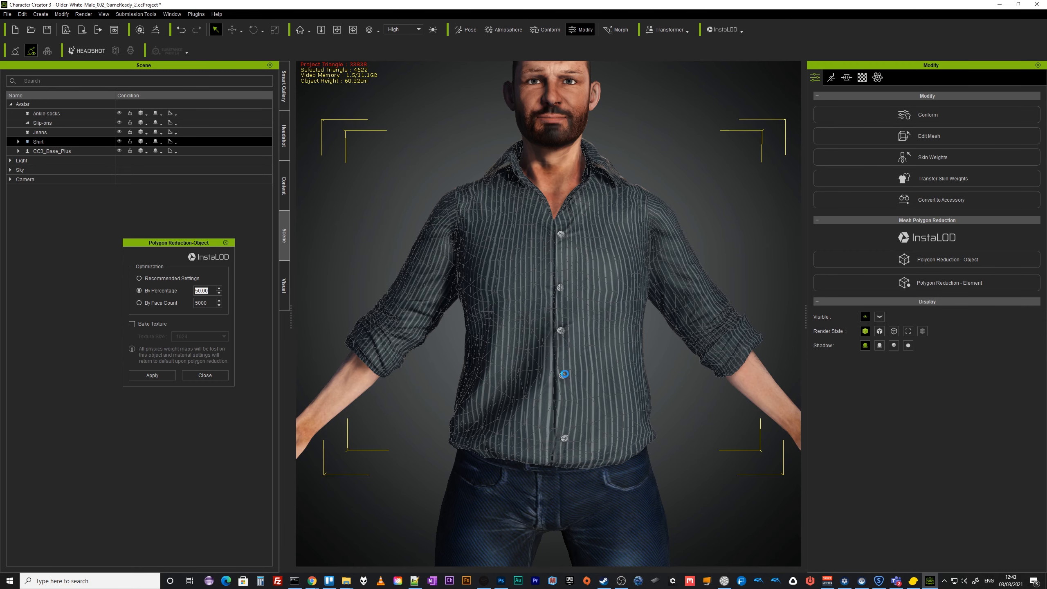
Inspect the reduced shirt mesh up close, then close the Polygon Reduction - Object dialog.
{"action": "scroll", "coordinate": [571, 392], "scroll_direction": "up", "scroll_amount": 1}
{"action": "scroll", "coordinate": [571, 392], "scroll_direction": "up", "scroll_amount": 4}
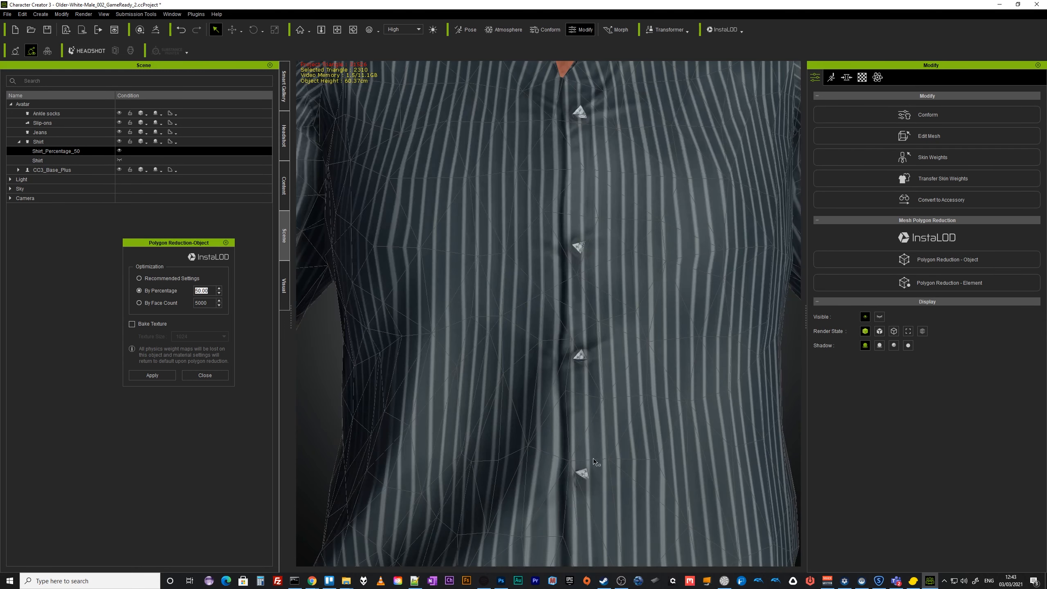
{"action": "scroll", "coordinate": [591, 475], "scroll_direction": "down", "scroll_amount": 2}
{"action": "scroll", "coordinate": [592, 474], "scroll_direction": "down", "scroll_amount": 2}
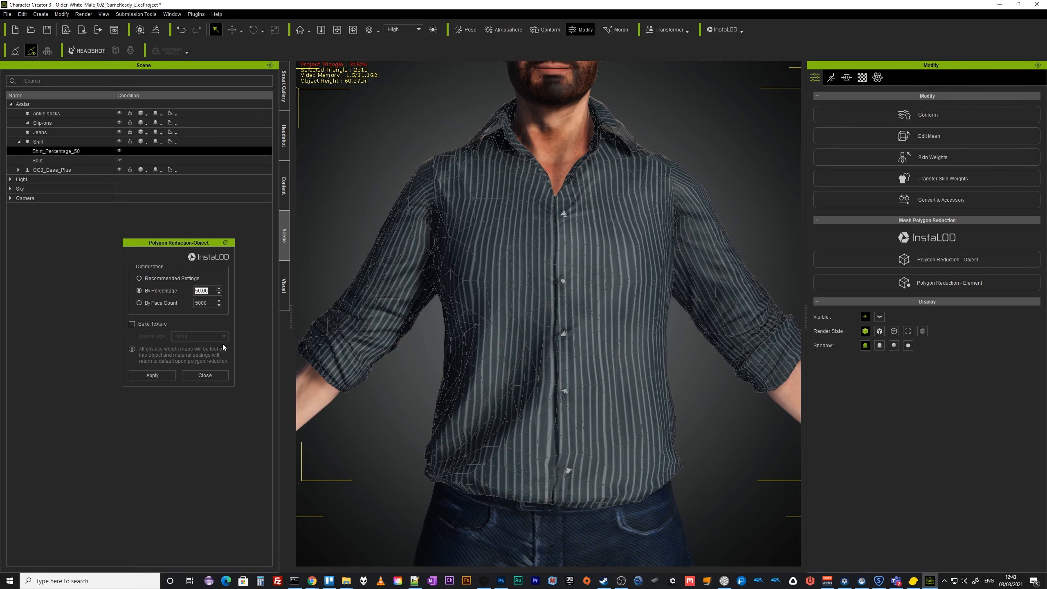
{"action": "left_click", "coordinate": [205, 375]}
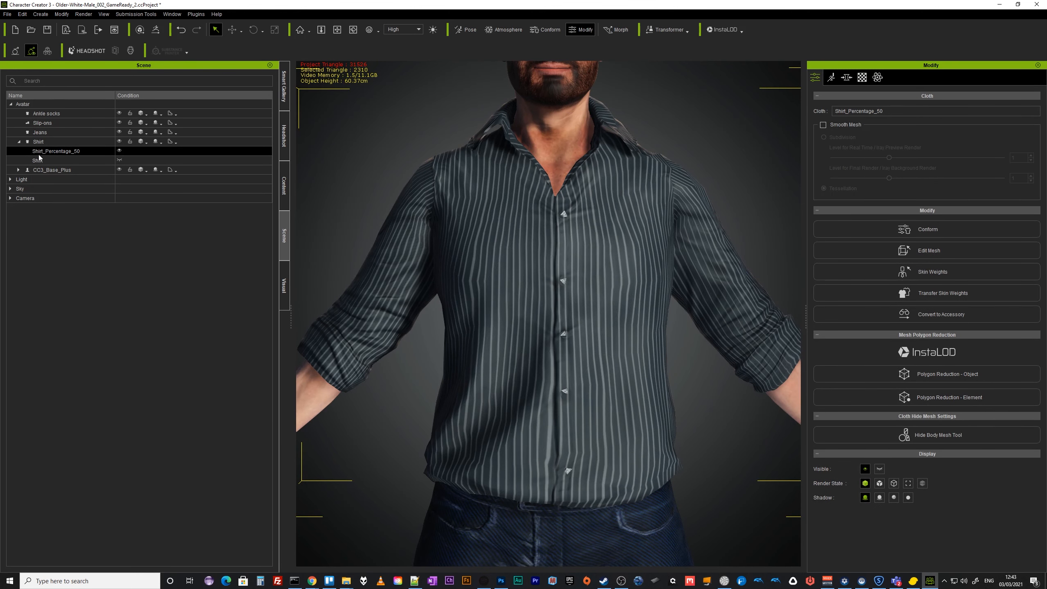
Delete the Shirt_Percentage_50 reduced copy, keeping the original shirt.
{"action": "left_click", "coordinate": [120, 161]}
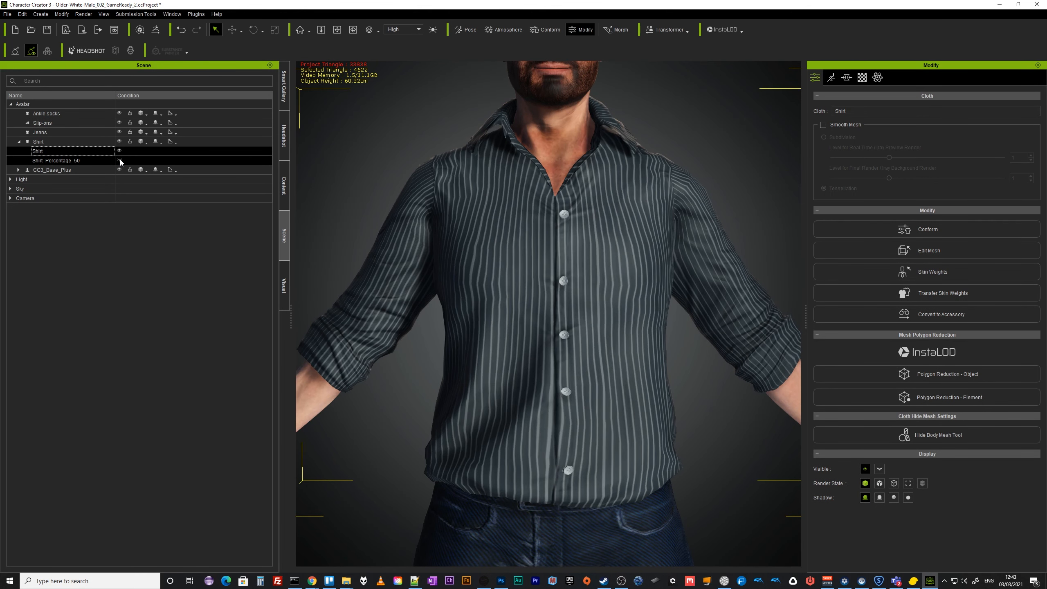
{"action": "left_click", "coordinate": [47, 160]}
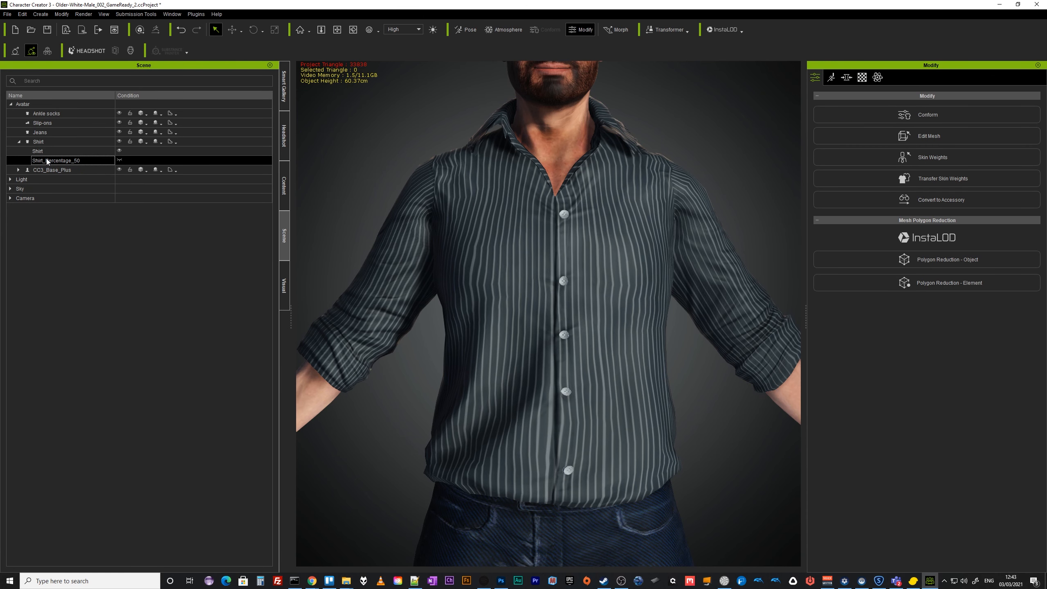
{"action": "key", "text": "Delete"}
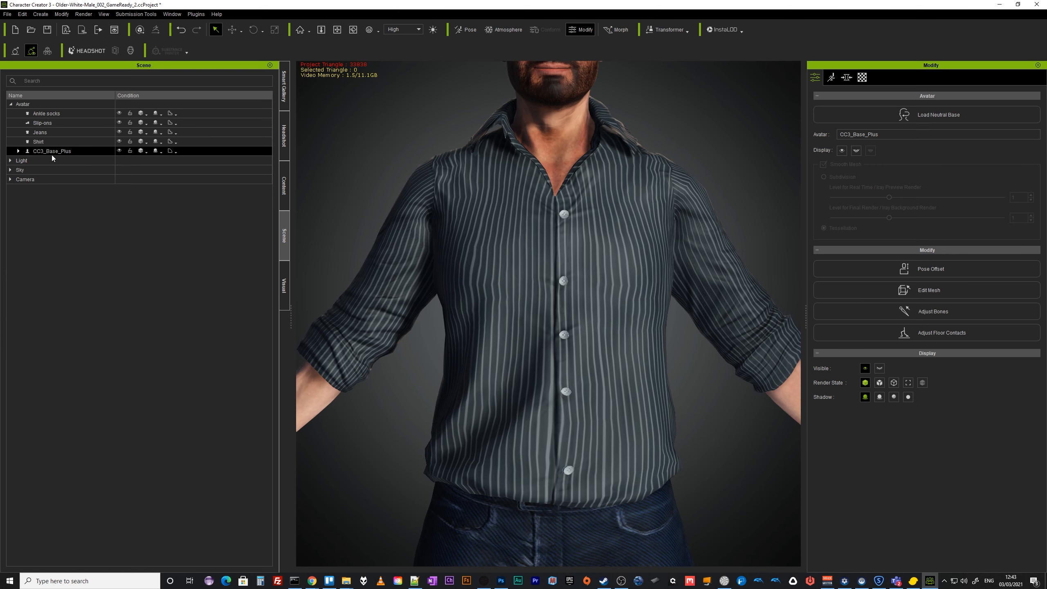
Select the whole shirt element and apply Polygon Reduction - Element at 50 percent, unselected elements at 70 percent, then close.
{"action": "left_click", "coordinate": [38, 141]}
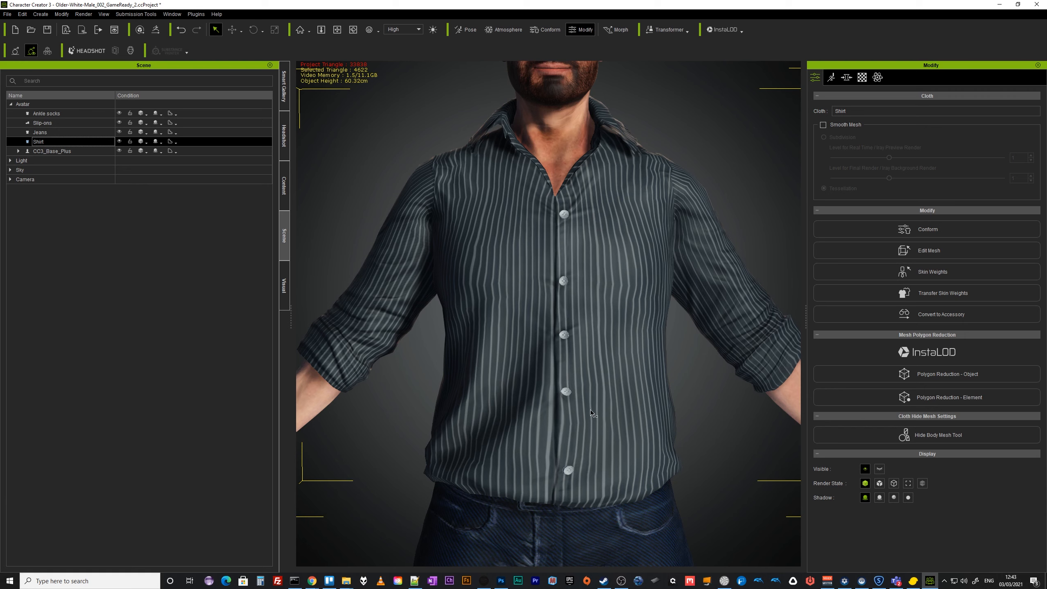
{"action": "left_click", "coordinate": [940, 398]}
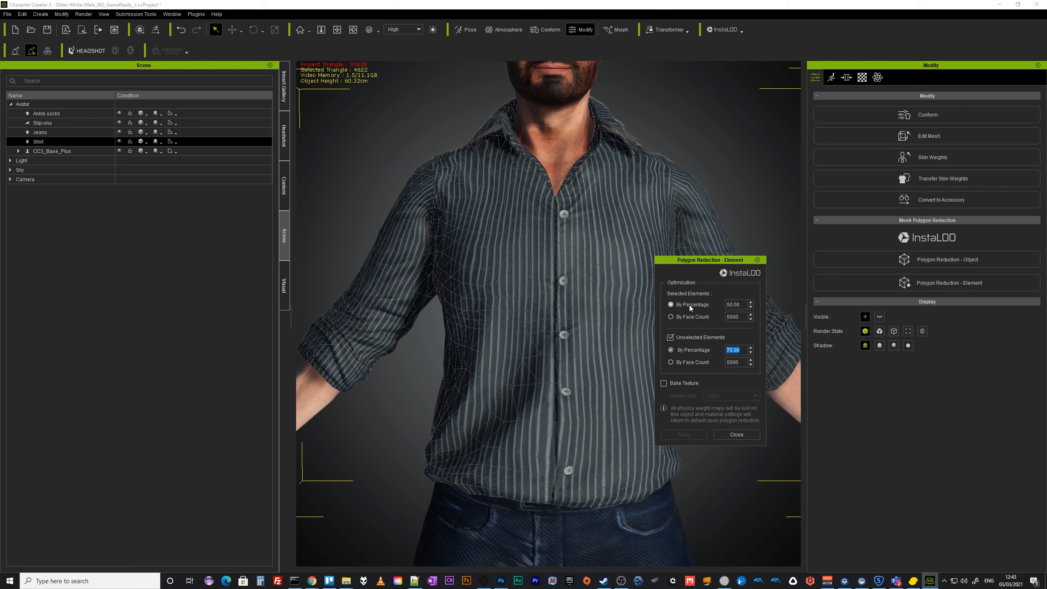
{"action": "left_click", "coordinate": [623, 224]}
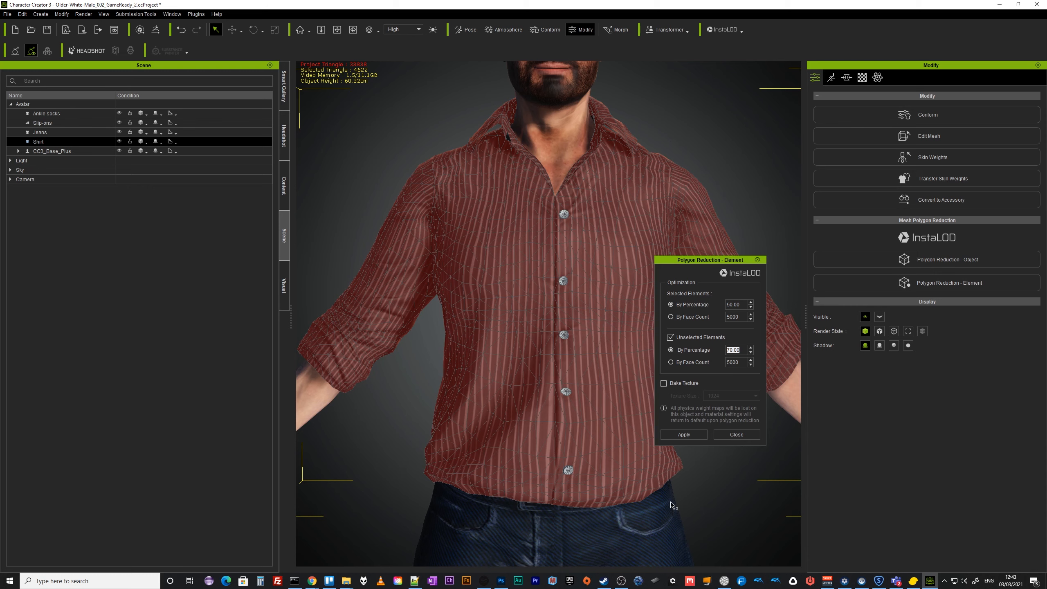
{"action": "left_click", "coordinate": [726, 304]}
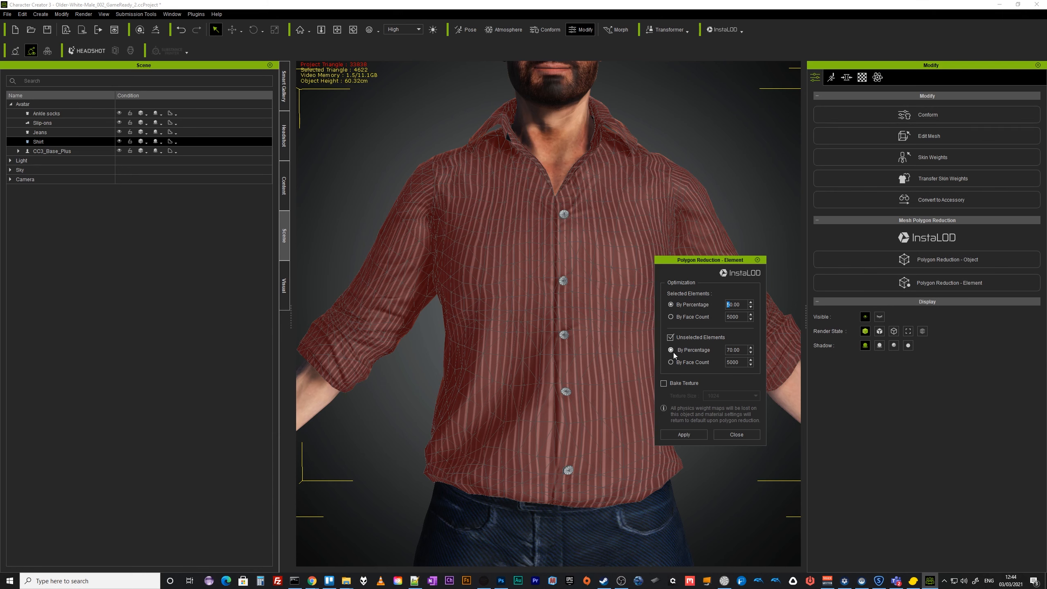
{"action": "left_click", "coordinate": [690, 434]}
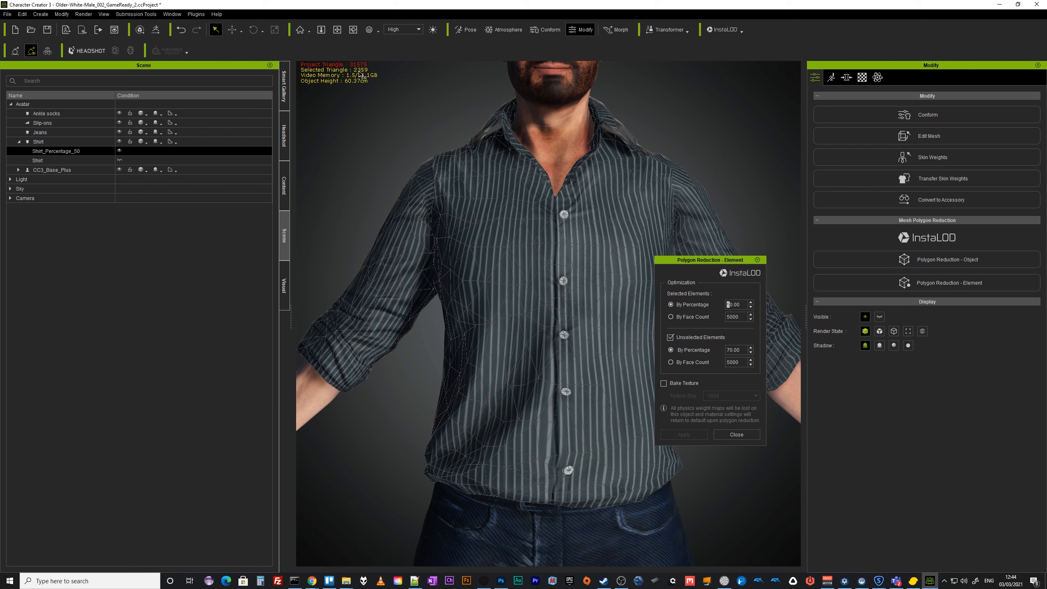
{"action": "left_click", "coordinate": [746, 438]}
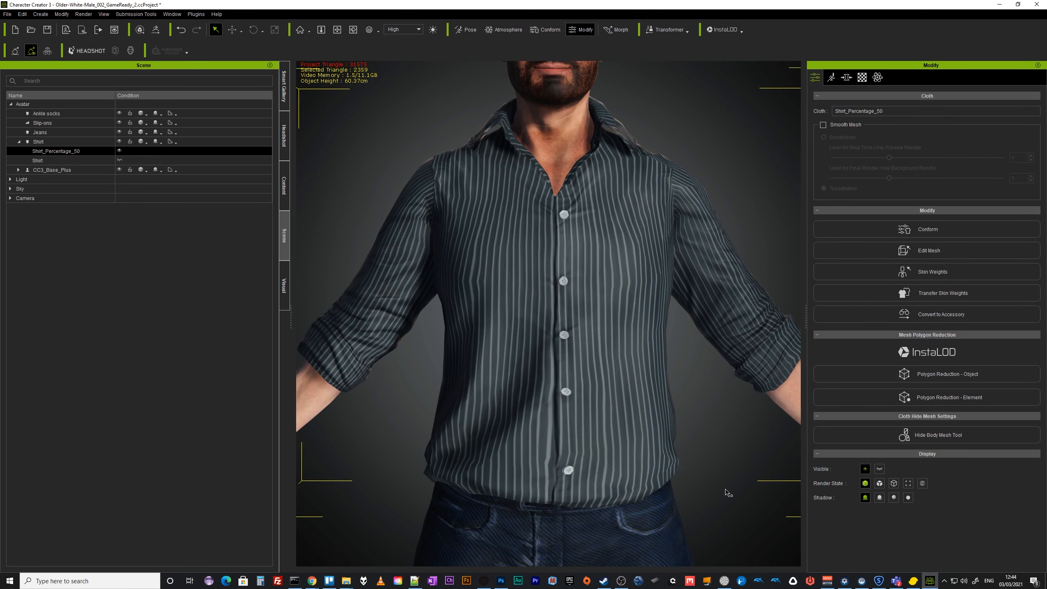
Select the jeans and apply Polygon Reduction - Object at 25 percent.
{"action": "middle_click_drag", "start_coordinate": [719, 453], "coordinate": [693, 352]}
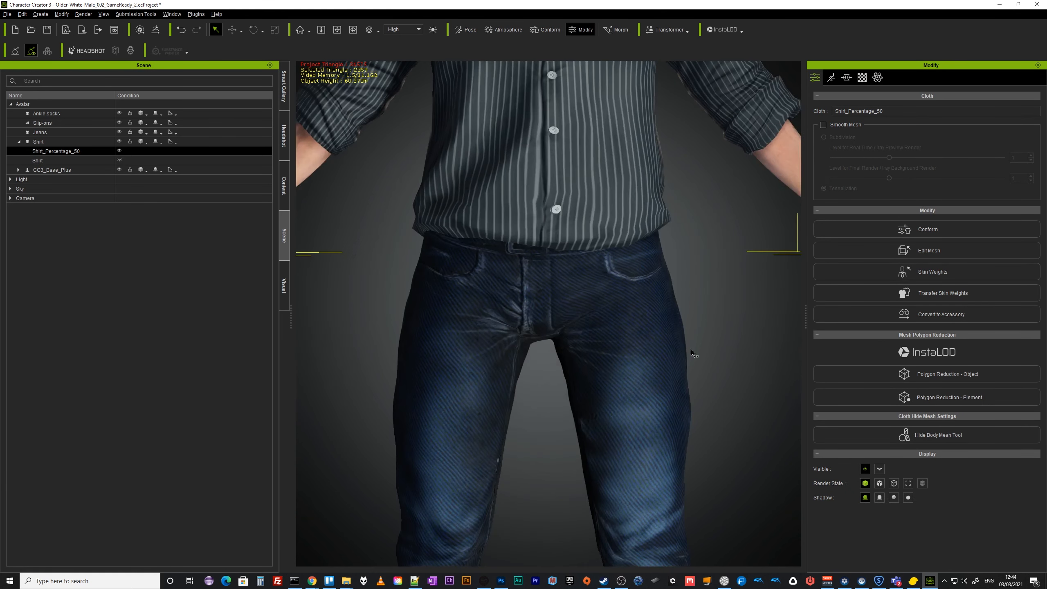
{"action": "left_click", "coordinate": [46, 133]}
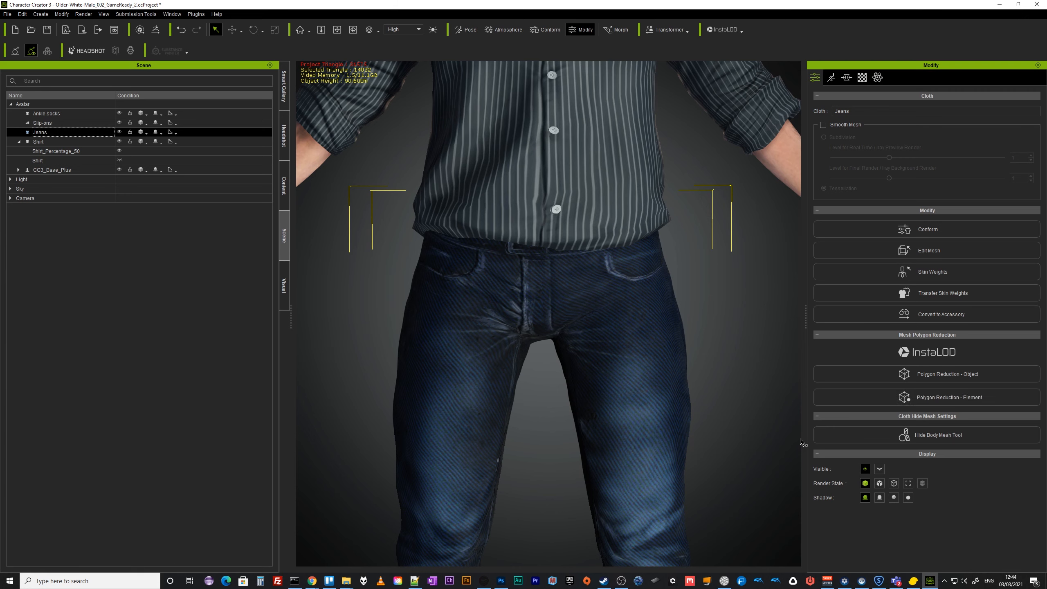
{"action": "left_click", "coordinate": [971, 373]}
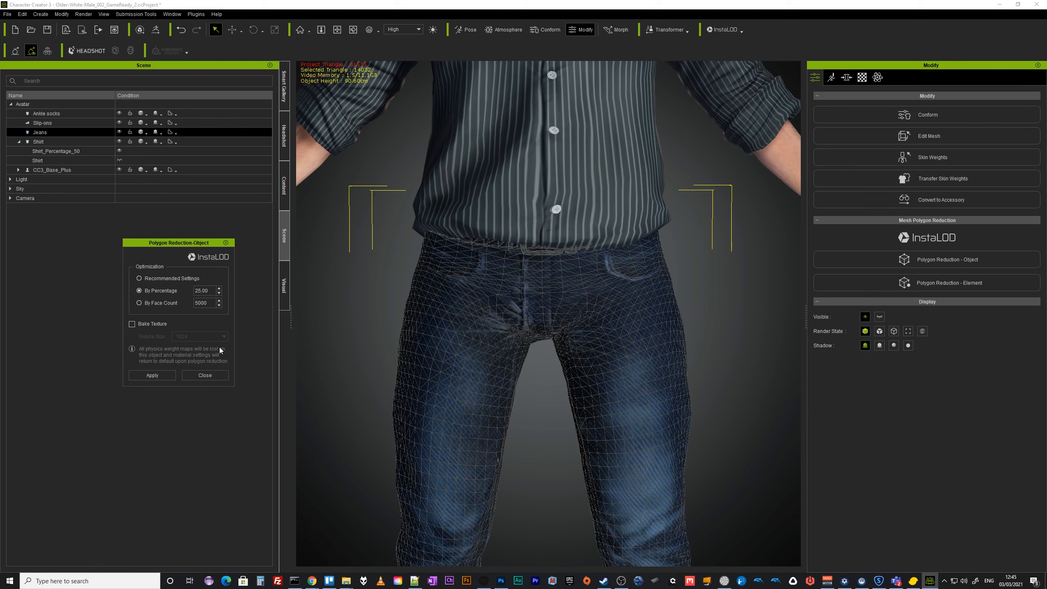
{"action": "left_click", "coordinate": [158, 378]}
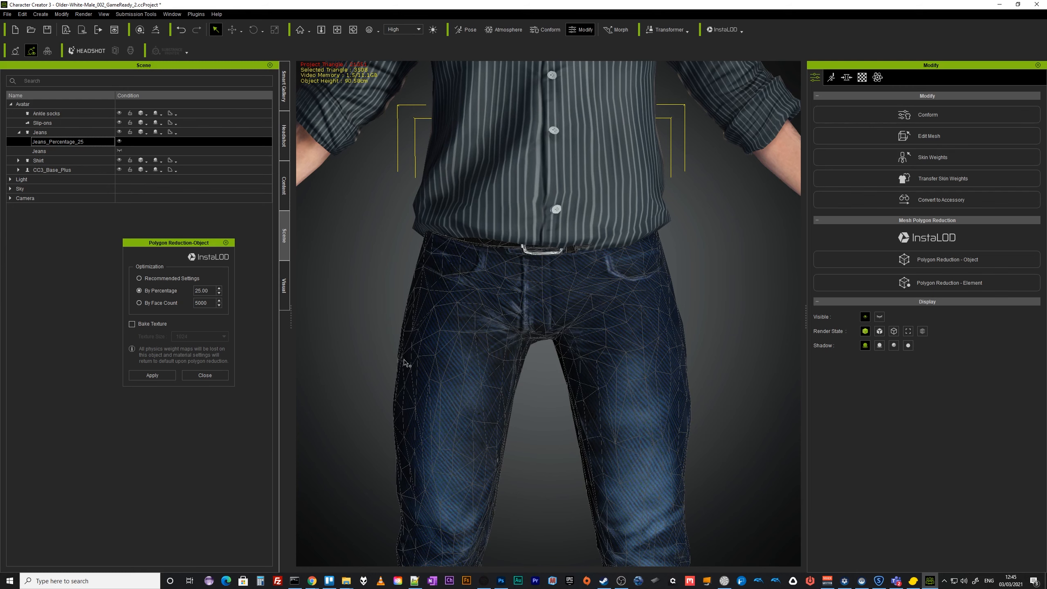
Move the reduction dialog aside and examine the reduced jeans wireframe from several angles.
{"action": "left_click", "coordinate": [226, 243]}
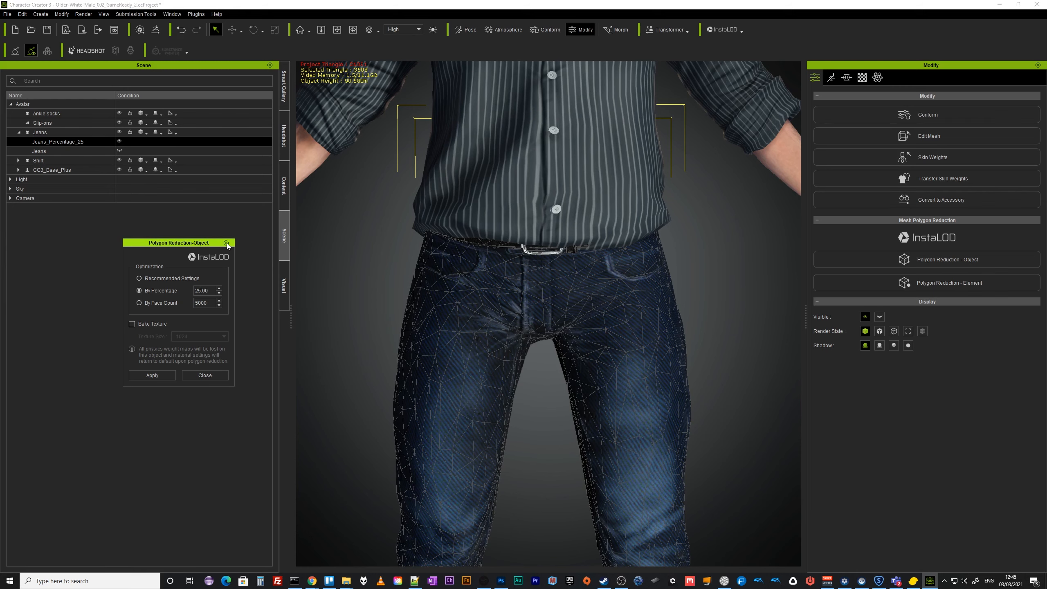
{"action": "left_click_drag", "start_coordinate": [225, 244], "coordinate": [174, 268]}
{"action": "scroll", "coordinate": [659, 448], "scroll_direction": "down", "scroll_amount": 3}
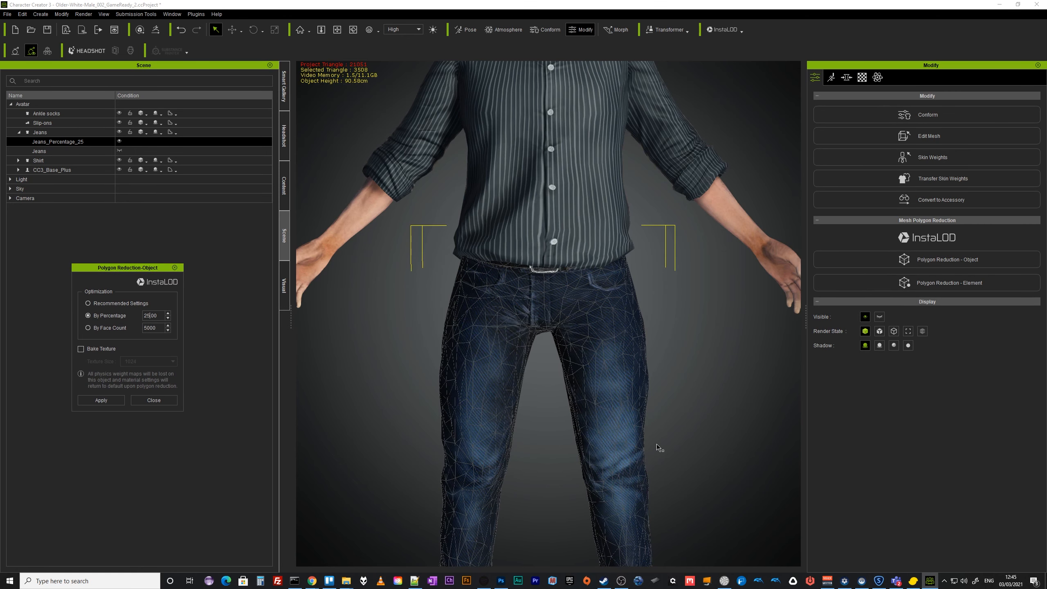
{"action": "middle_click_drag", "start_coordinate": [596, 436], "coordinate": [450, 404]}
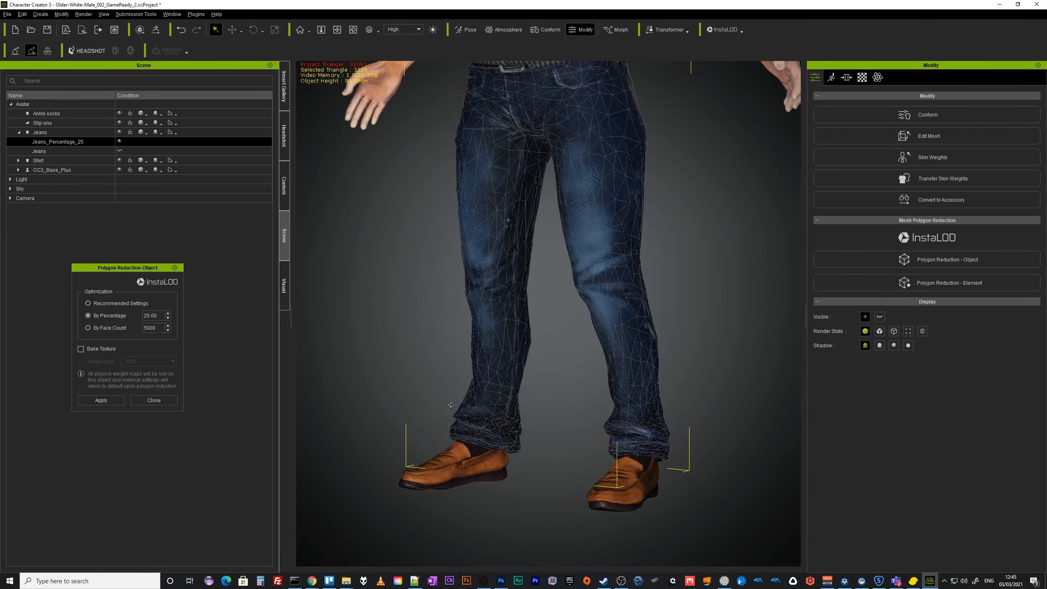
{"action": "right_click_drag", "start_coordinate": [556, 413], "coordinate": [841, 409]}
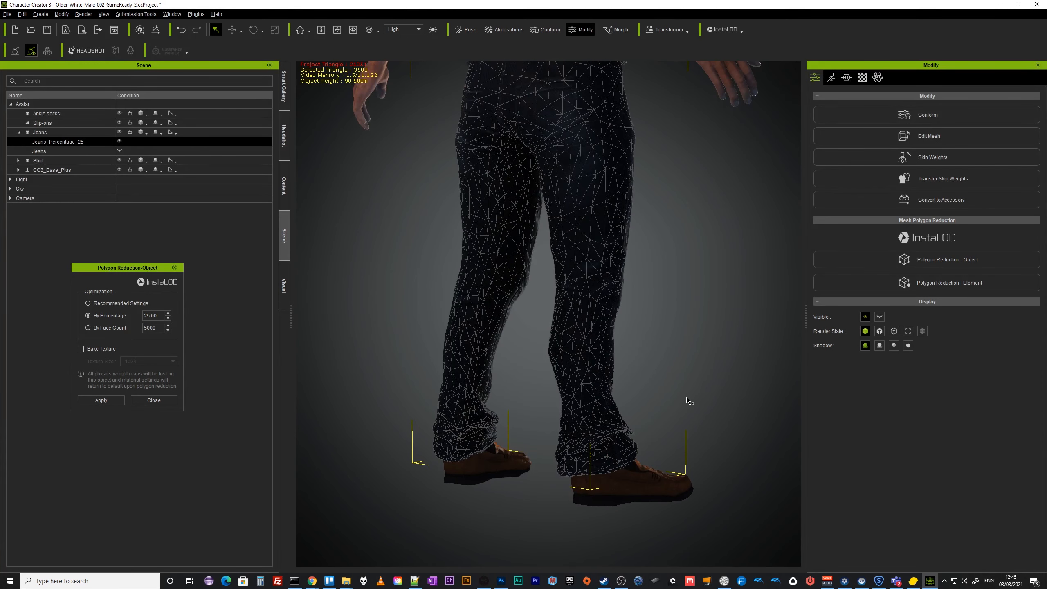
{"action": "right_click_drag", "start_coordinate": [704, 399], "coordinate": [245, 409]}
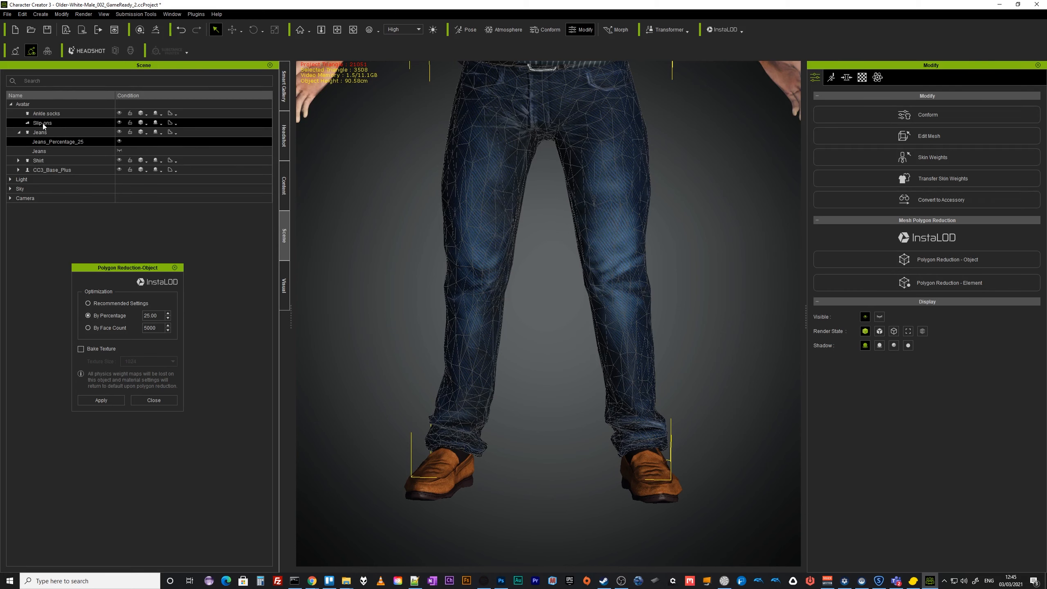
Select the ankle socks and apply Polygon Reduction - Object at 35 percent.
{"action": "left_click_drag", "start_coordinate": [123, 268], "coordinate": [127, 272]}
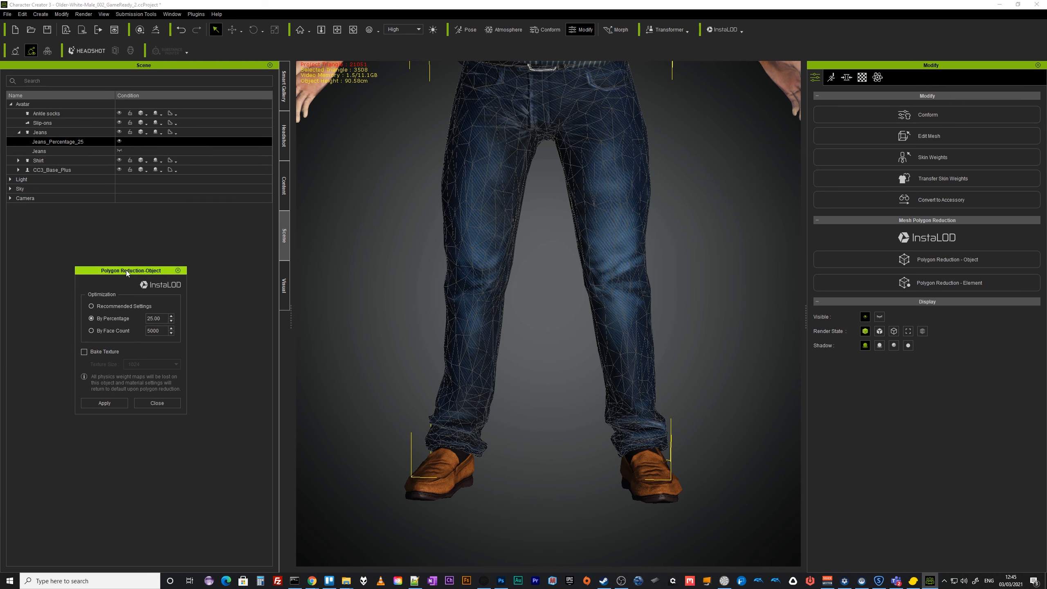
{"action": "left_click", "coordinate": [47, 113]}
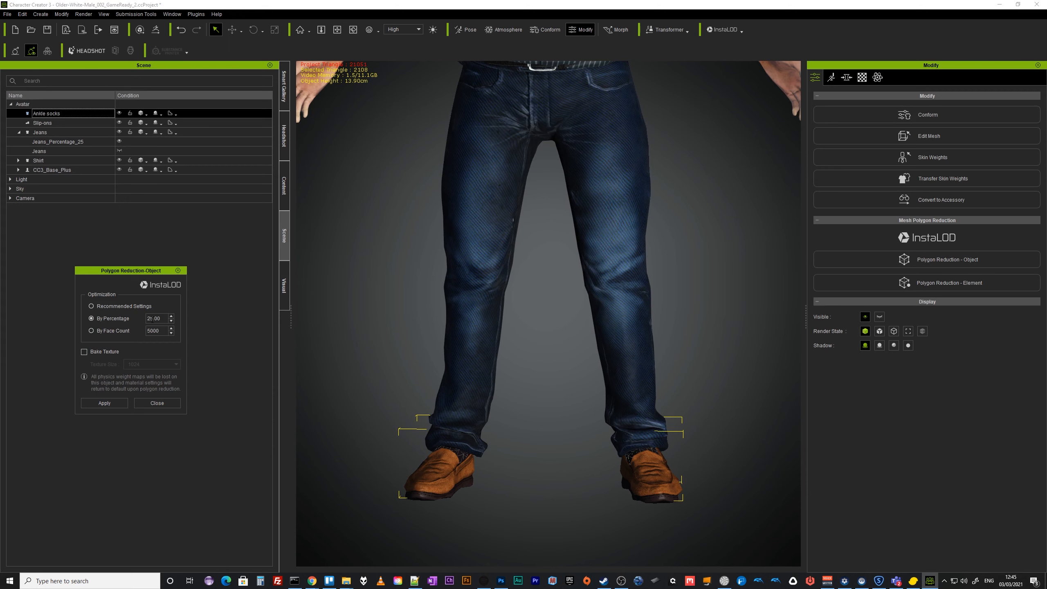
{"action": "left_click_drag", "start_coordinate": [146, 319], "coordinate": [152, 319]}
{"action": "type", "text": "3"}
{"action": "left_click", "coordinate": [114, 402]}
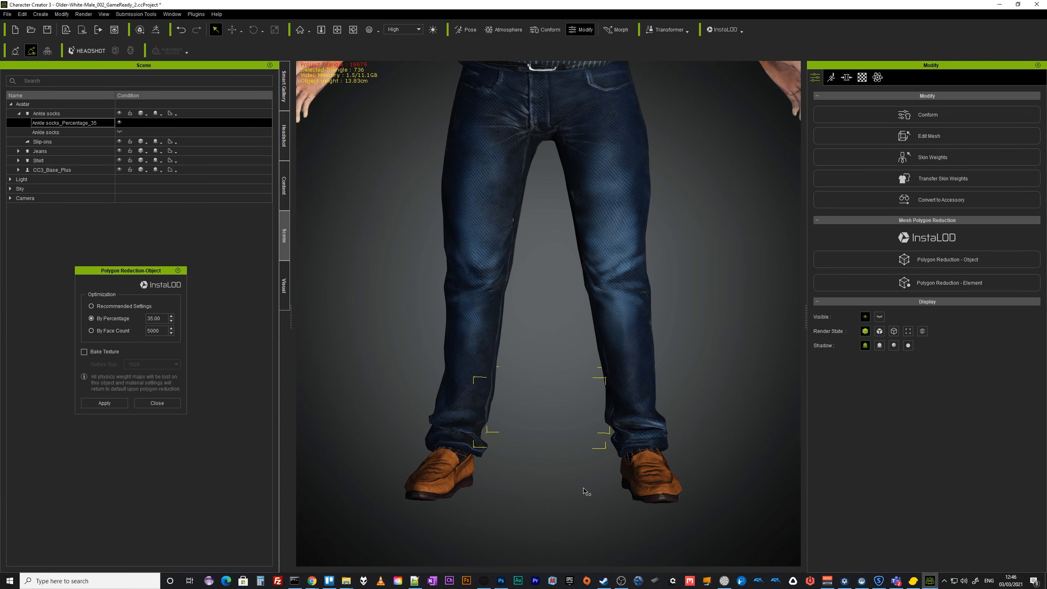
Select the slip-ons and apply Polygon Reduction - Object at 50 percent, then close the dialog.
{"action": "left_click", "coordinate": [43, 142]}
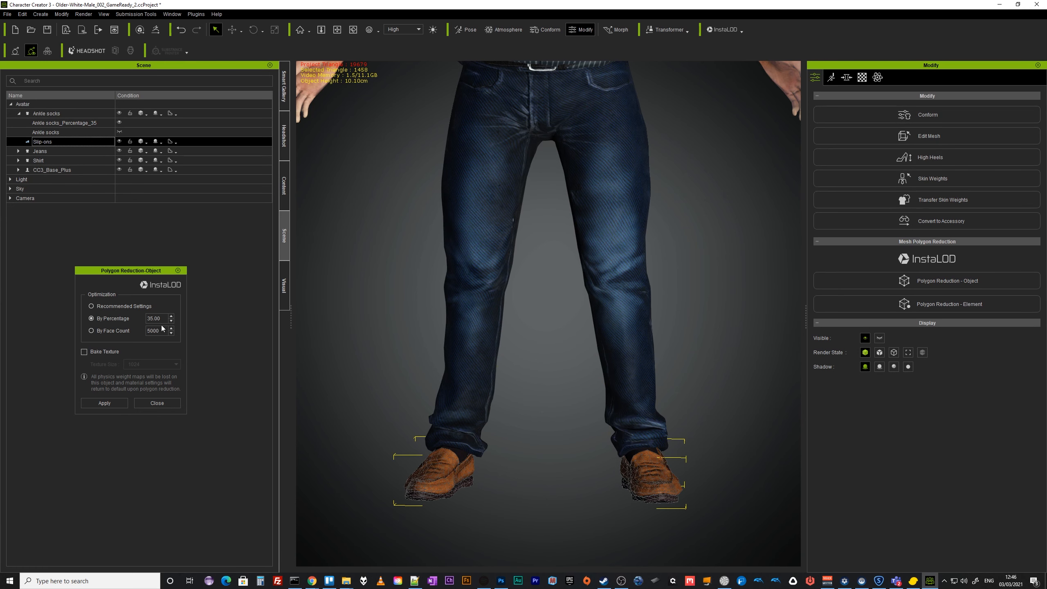
{"action": "left_click", "coordinate": [149, 318]}
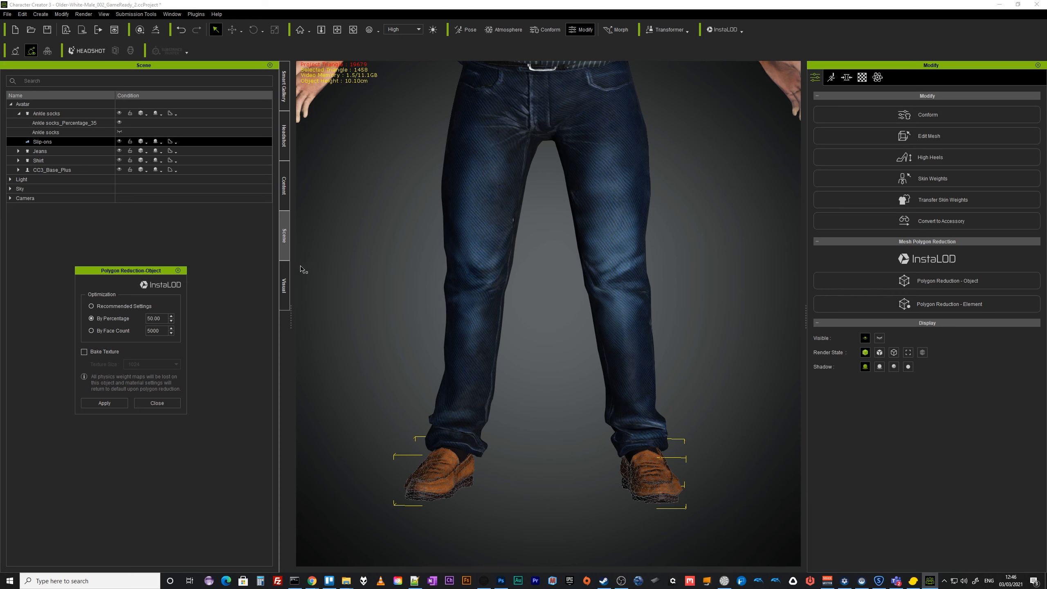
{"action": "left_click", "coordinate": [111, 404]}
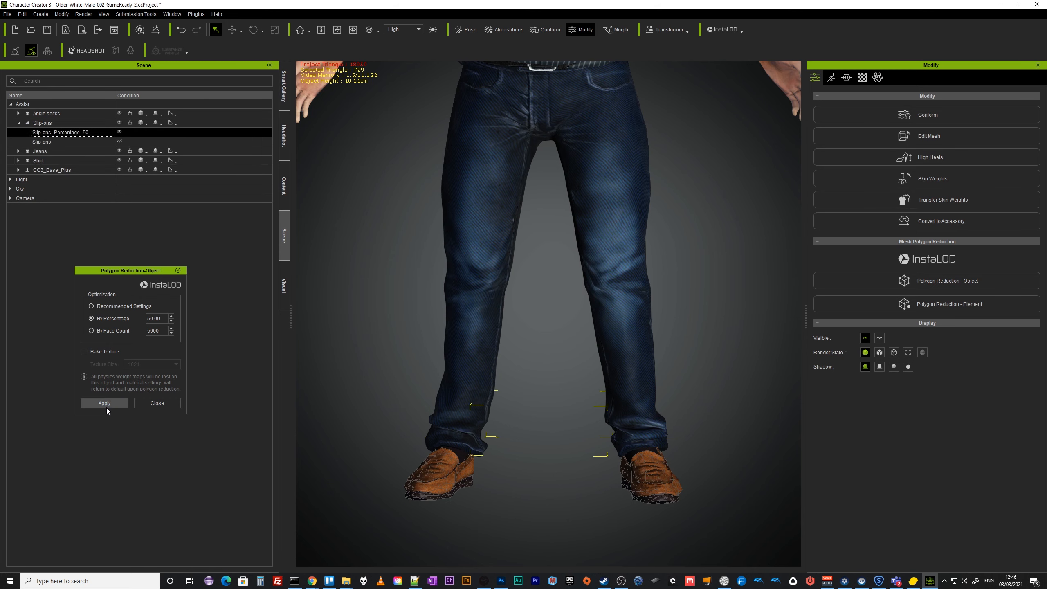
{"action": "left_click", "coordinate": [157, 405]}
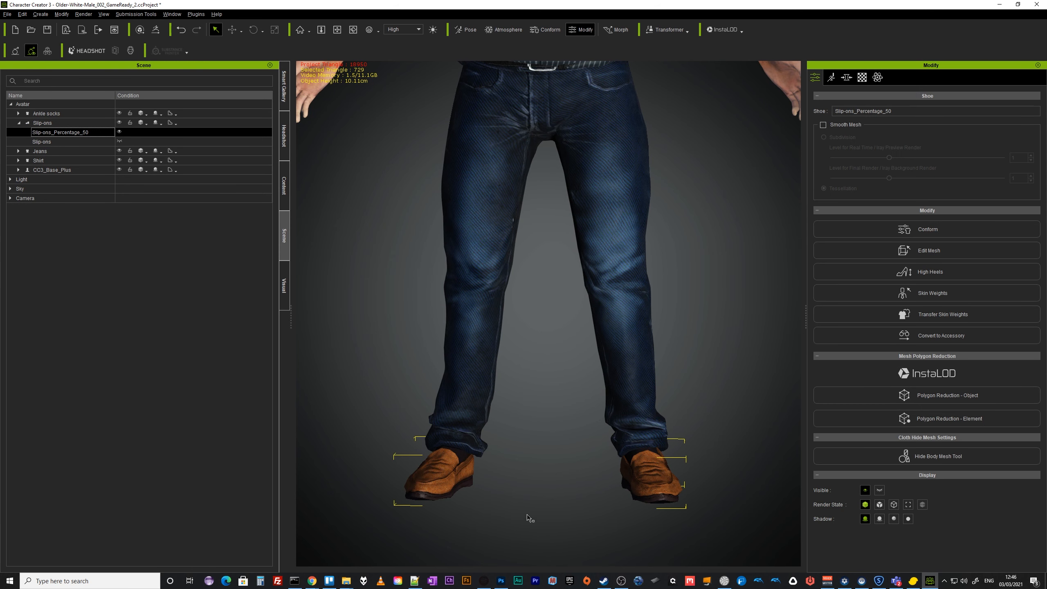
Examine the reduced slip-ons and the clothed character from several angles and distances.
{"action": "right_click_drag", "start_coordinate": [529, 518], "coordinate": [417, 342], "text": "alt"}
{"action": "left_click_drag", "start_coordinate": [530, 421], "coordinate": [514, 479], "text": "alt"}
{"action": "right_click_drag", "start_coordinate": [514, 385], "coordinate": [638, 581], "text": "alt"}
{"action": "right_click_drag", "start_coordinate": [615, 156], "coordinate": [634, 320], "text": "alt"}
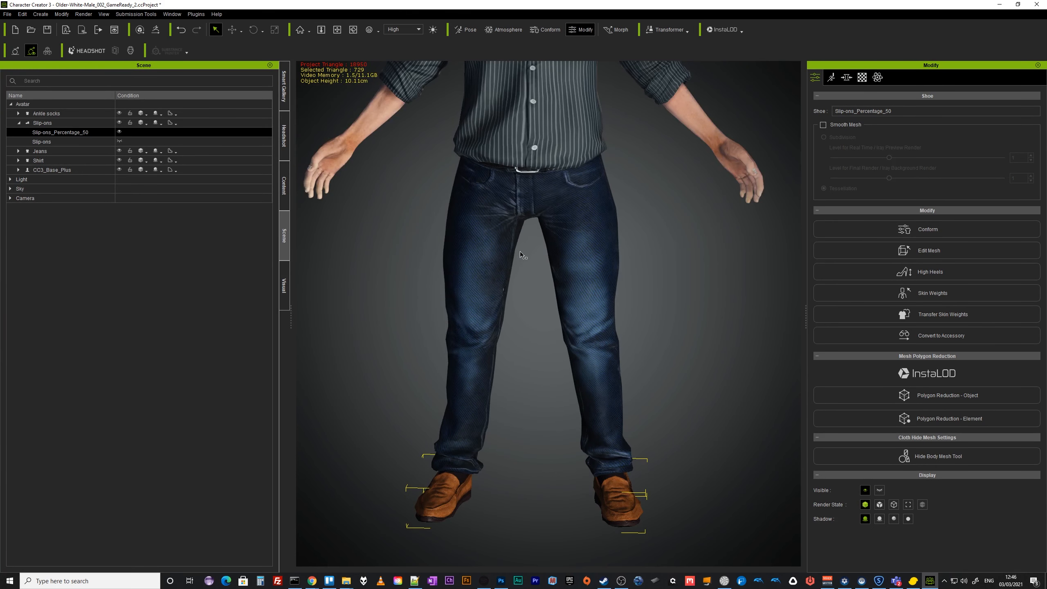
{"action": "scroll", "coordinate": [523, 255], "scroll_direction": "up", "scroll_amount": 2}
{"action": "right_click_drag", "start_coordinate": [516, 174], "coordinate": [531, 103], "text": "alt"}
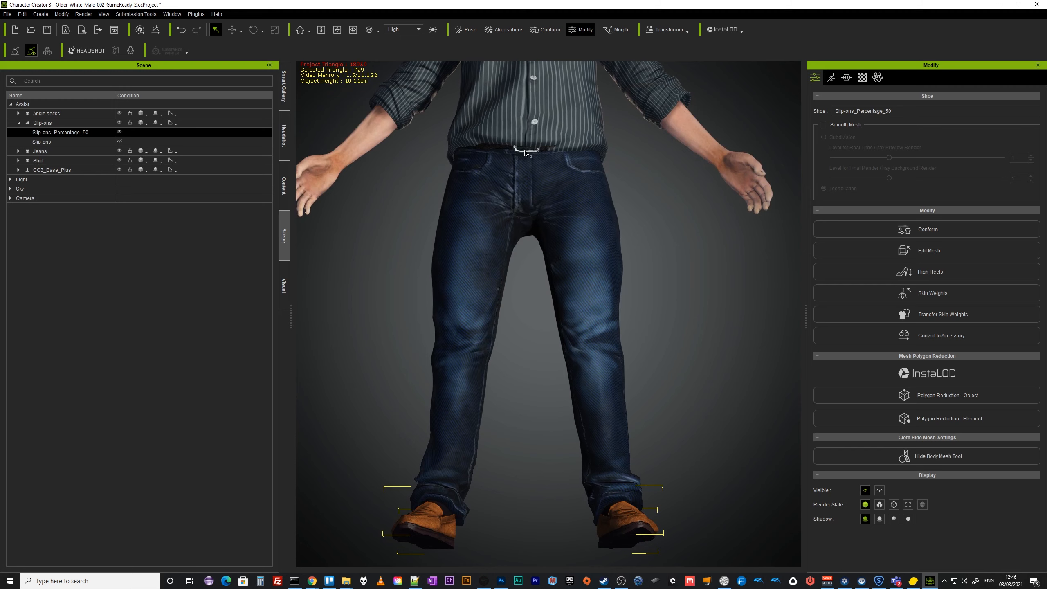
{"action": "right_click_drag", "start_coordinate": [559, 179], "coordinate": [554, 259], "text": "alt"}
{"action": "left_click_drag", "start_coordinate": [559, 187], "coordinate": [552, 367], "text": "alt"}
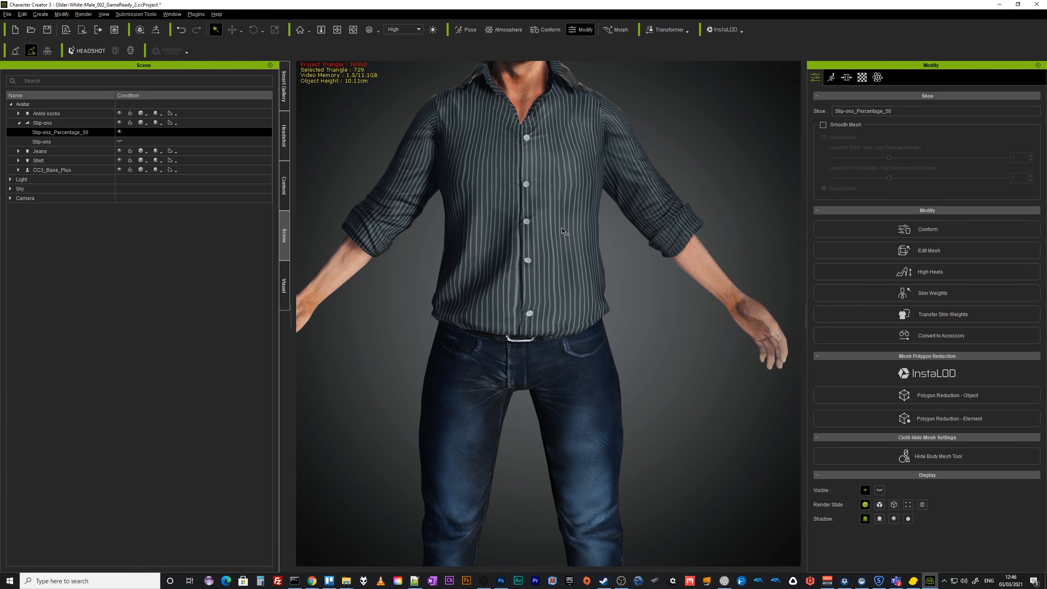
{"action": "middle_click_drag", "start_coordinate": [566, 251], "coordinate": [575, 369]}
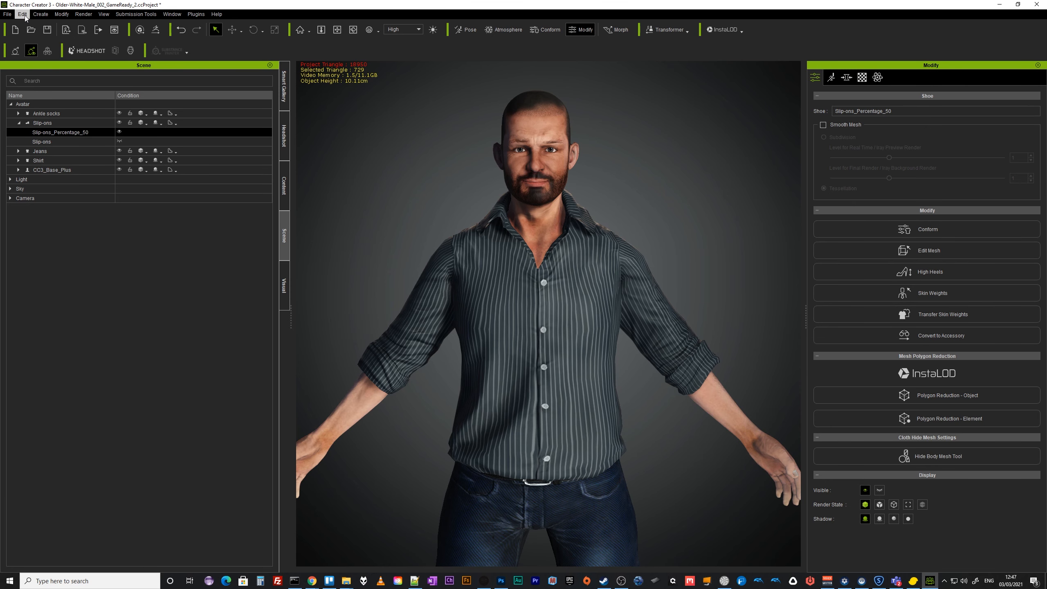
Save the project under a new name as Older-White-Male_002_GameReady_3.ccProject.
{"action": "left_click", "coordinate": [7, 14]}
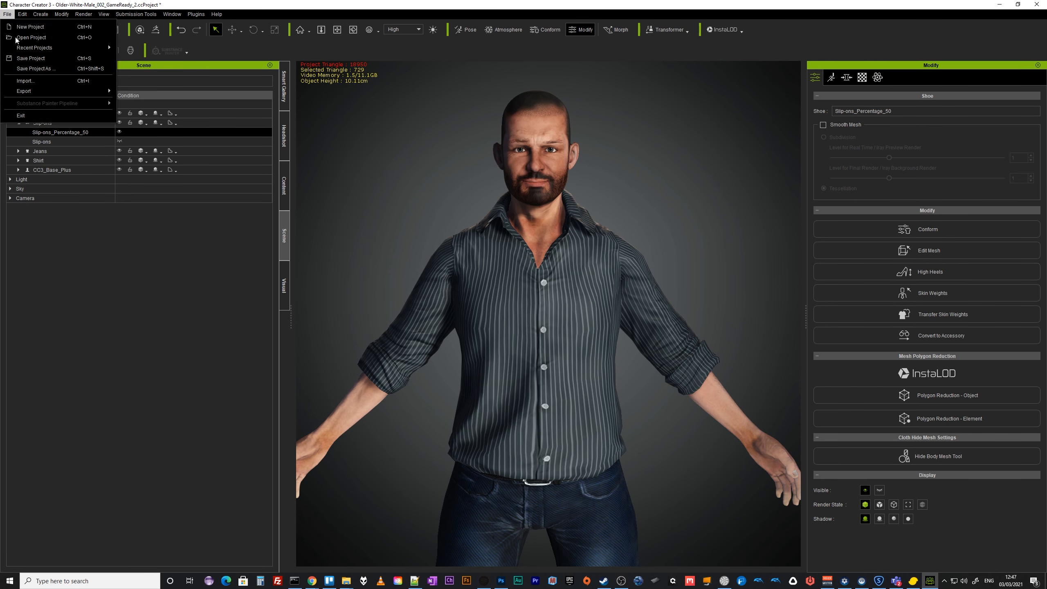
{"action": "left_click", "coordinate": [33, 69]}
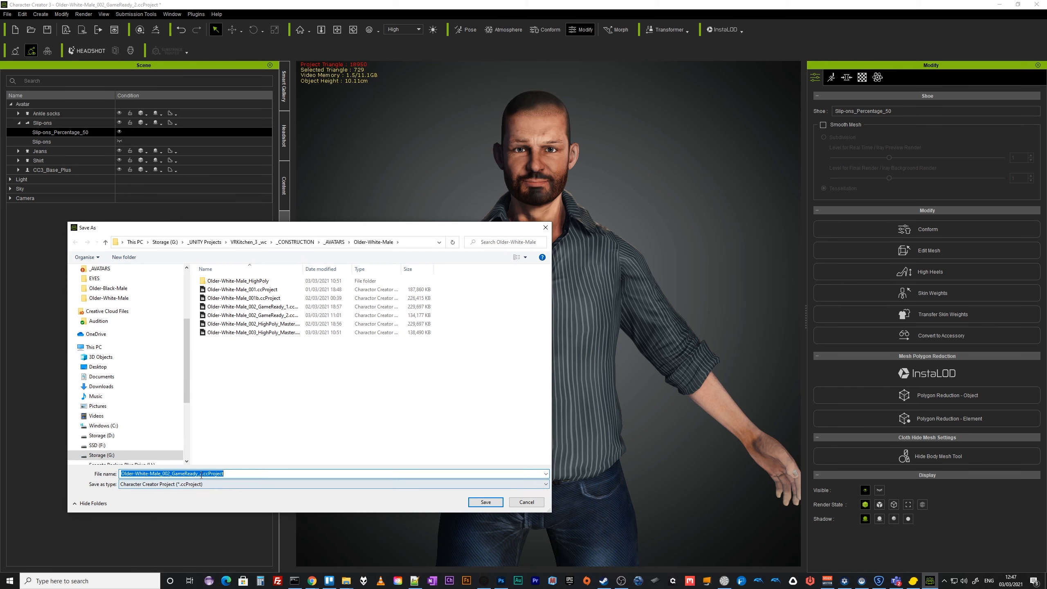
{"action": "left_click", "coordinate": [200, 473]}
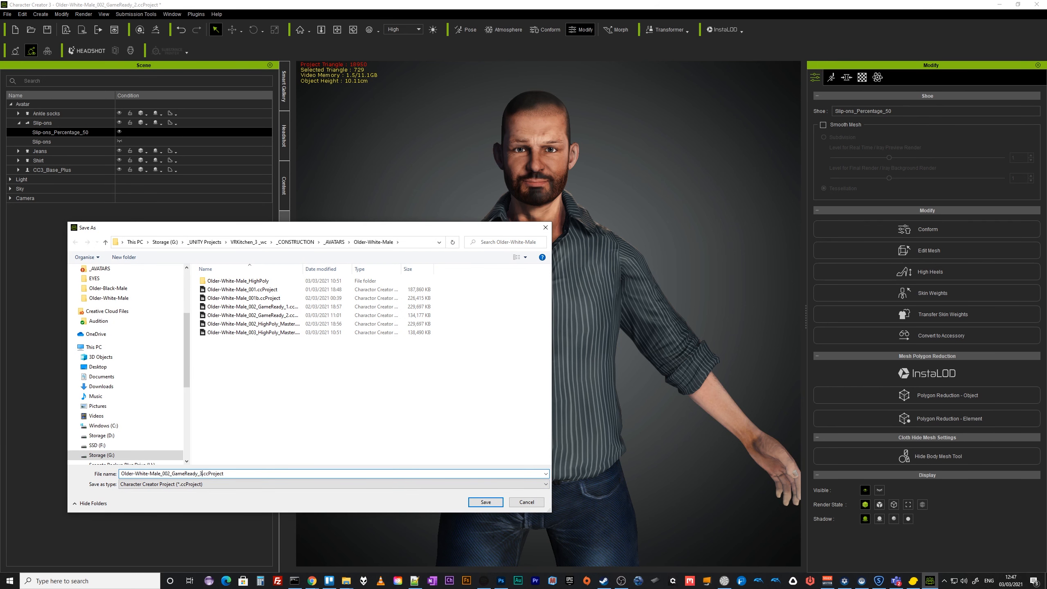
{"action": "left_click", "coordinate": [489, 499]}
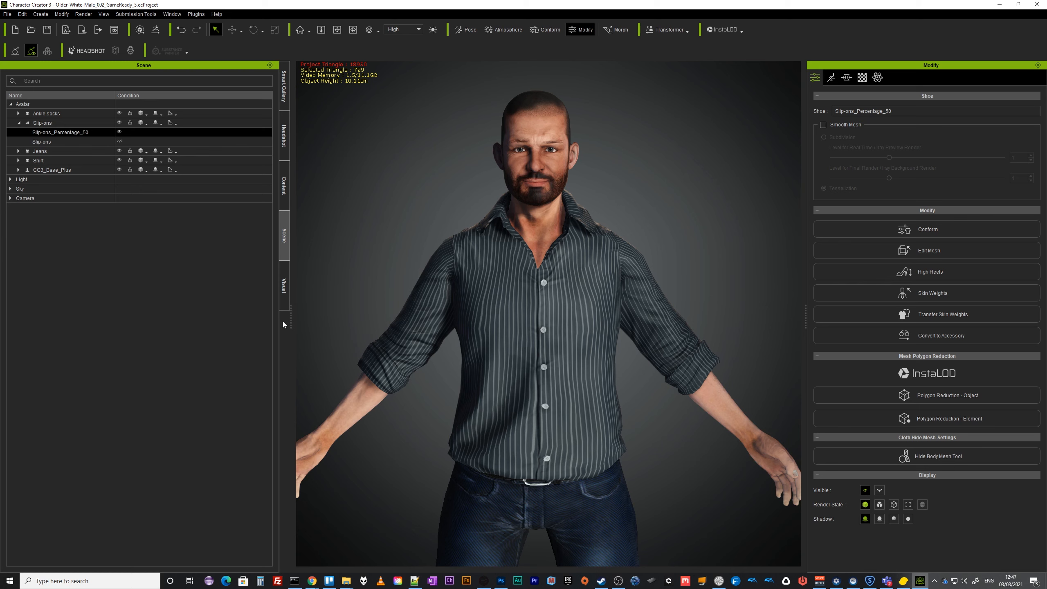
Open Cloth Layer Settings, run collision and auto hide mesh, then close the dialog.
{"action": "left_click", "coordinate": [59, 15]}
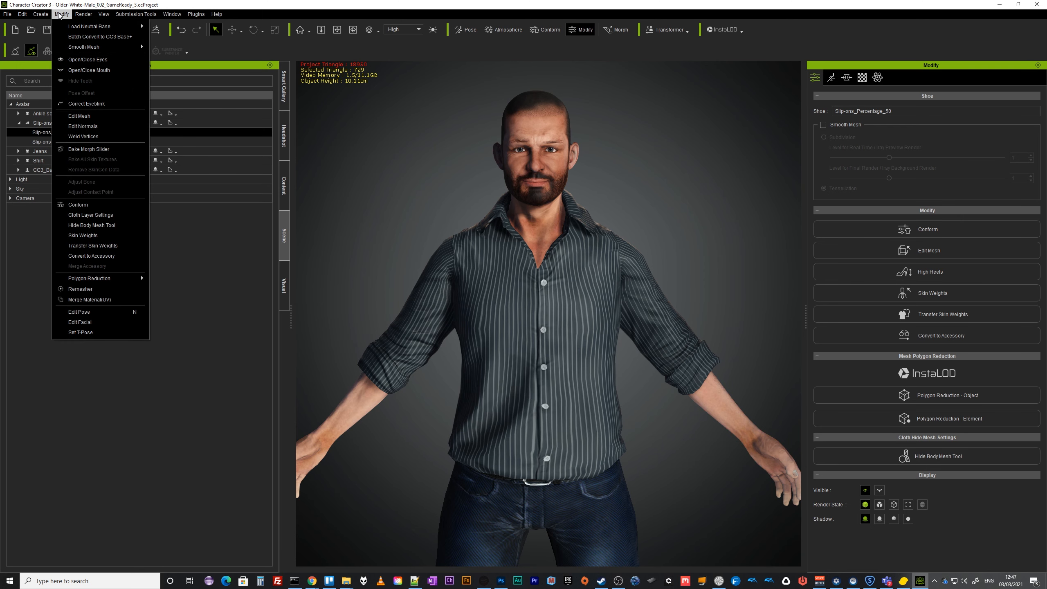
{"action": "left_click", "coordinate": [103, 216]}
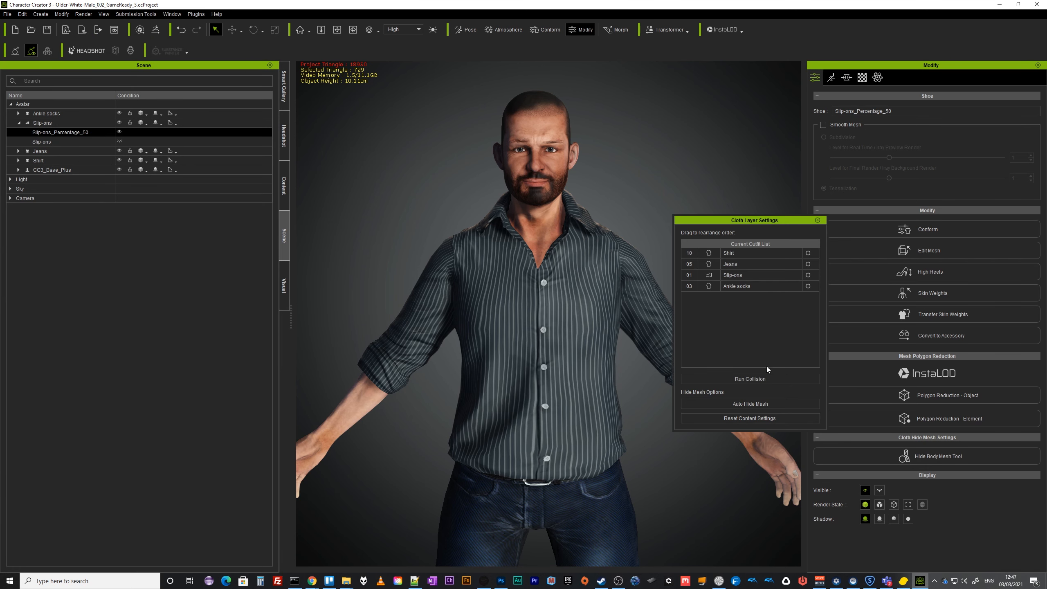
{"action": "left_click", "coordinate": [764, 378]}
{"action": "left_click", "coordinate": [752, 404]}
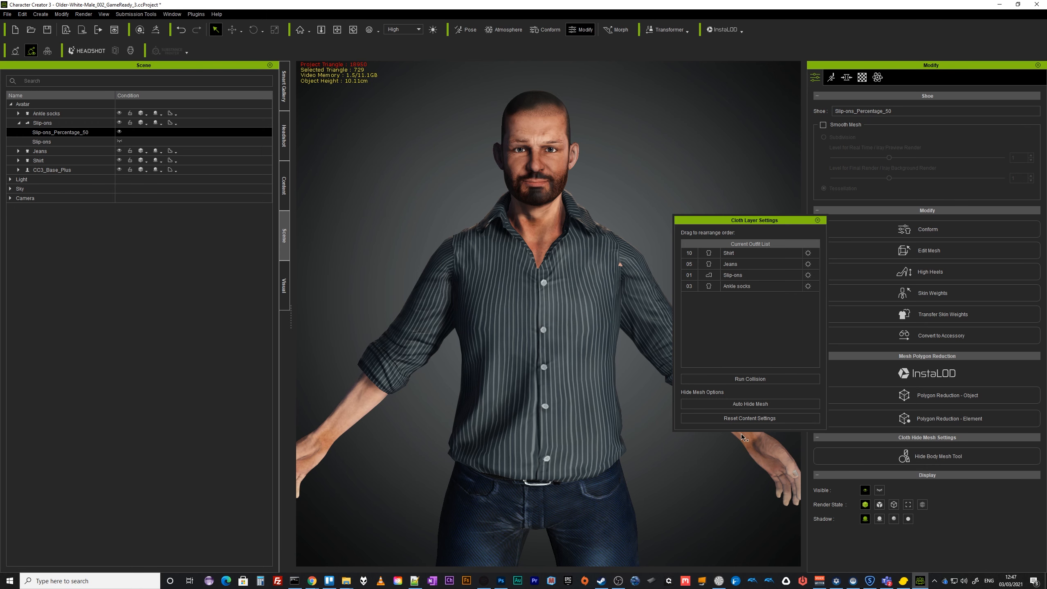
{"action": "left_click", "coordinate": [817, 220]}
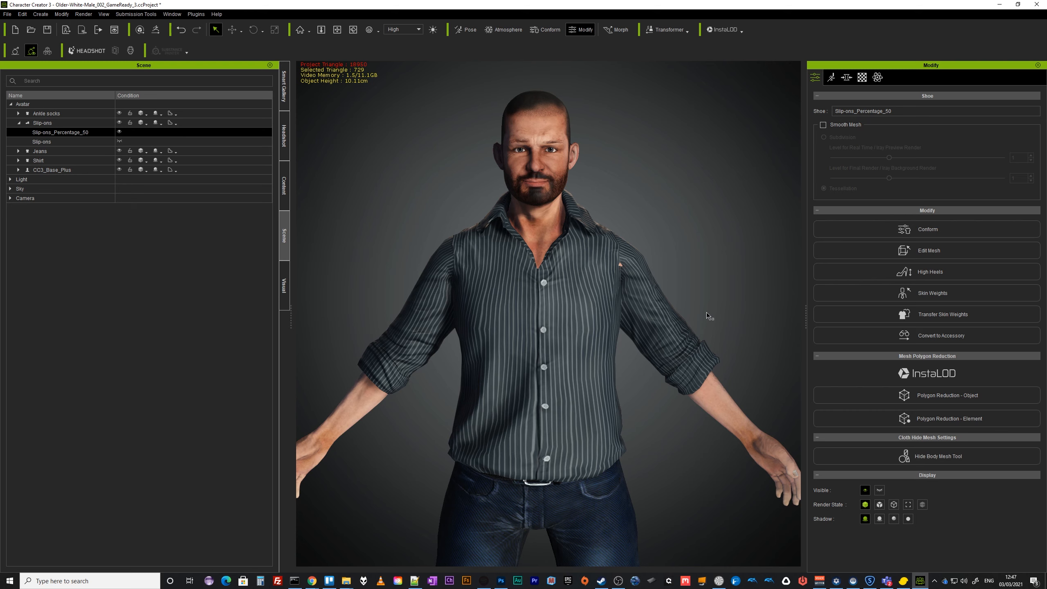
Apply the B_T Pose and then the _Open A pose from the motion templates to test the shirt.
{"action": "right_click_drag", "start_coordinate": [708, 315], "coordinate": [292, 315]}
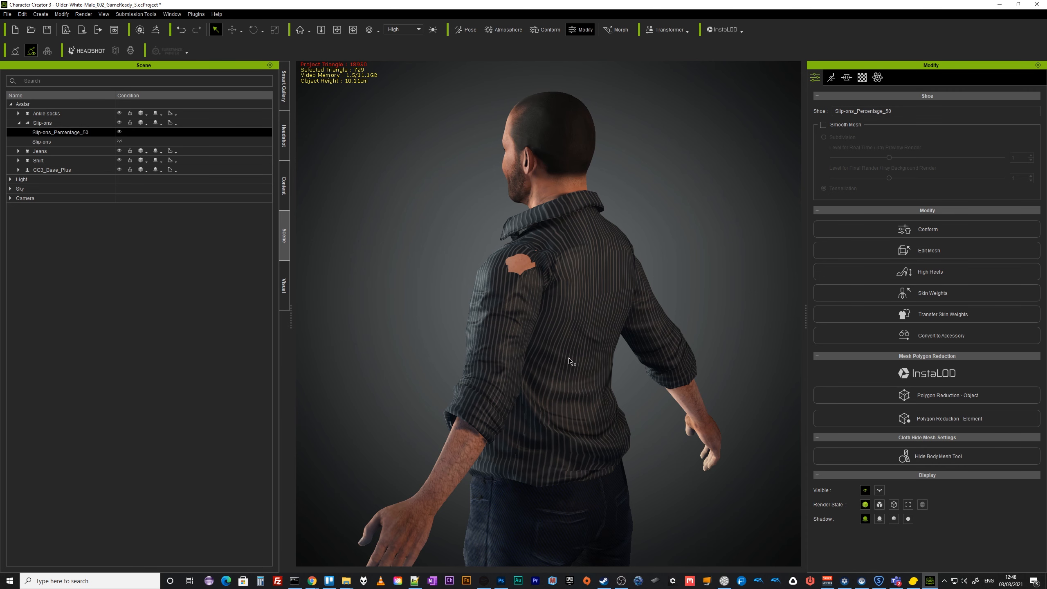
{"action": "left_click", "coordinate": [284, 185]}
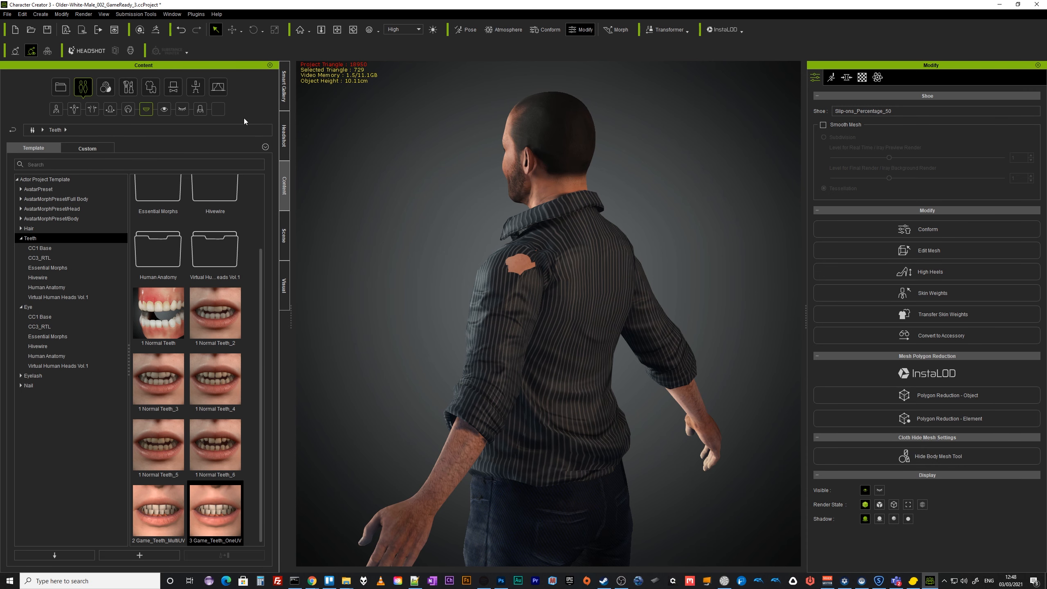
{"action": "left_click", "coordinate": [196, 86]}
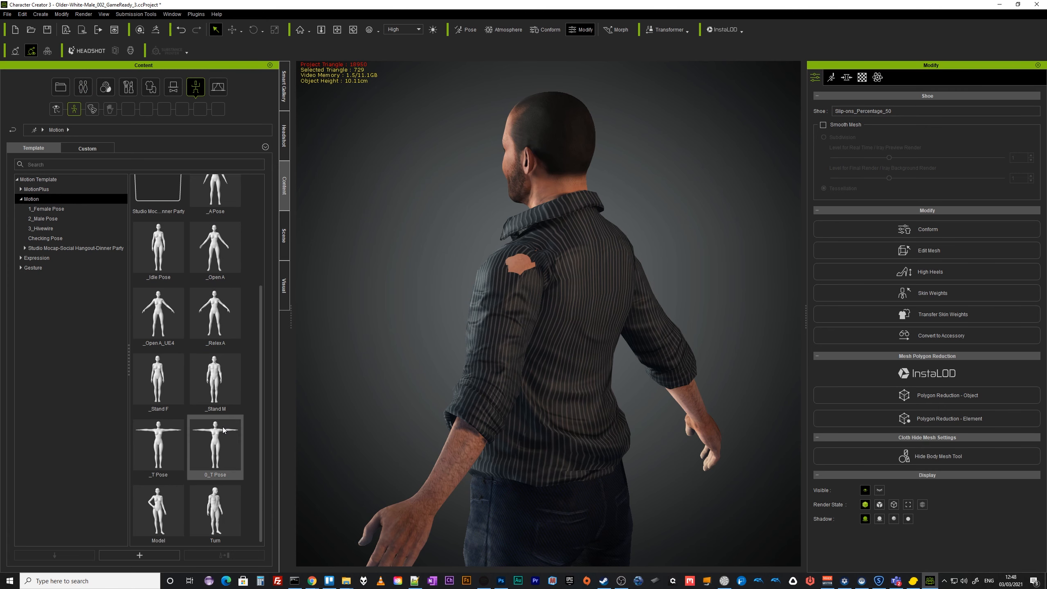
{"action": "double_click", "coordinate": [218, 438]}
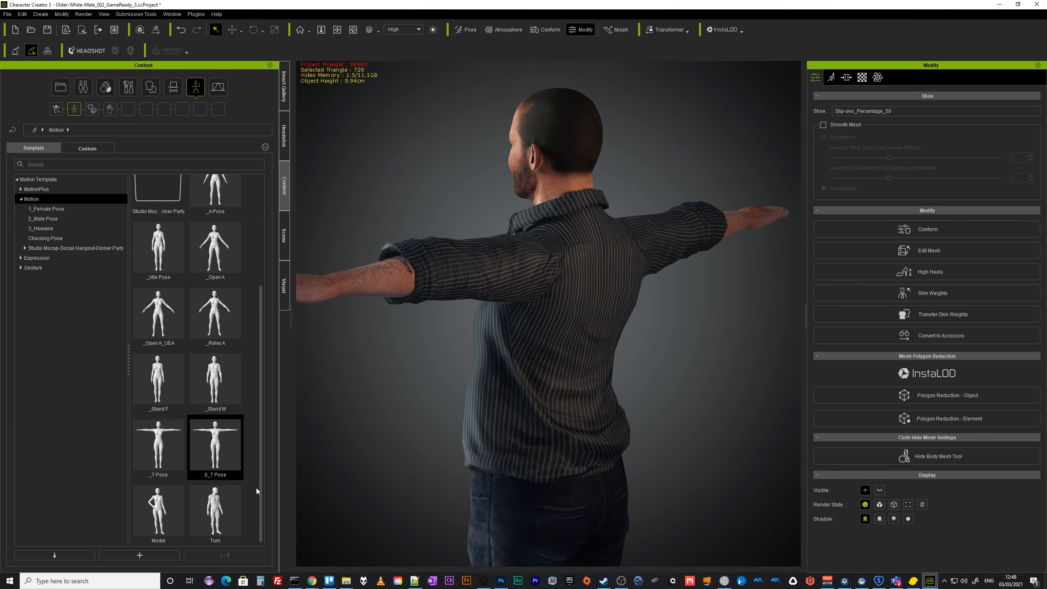
{"action": "right_click_drag", "start_coordinate": [430, 346], "coordinate": [396, 373]}
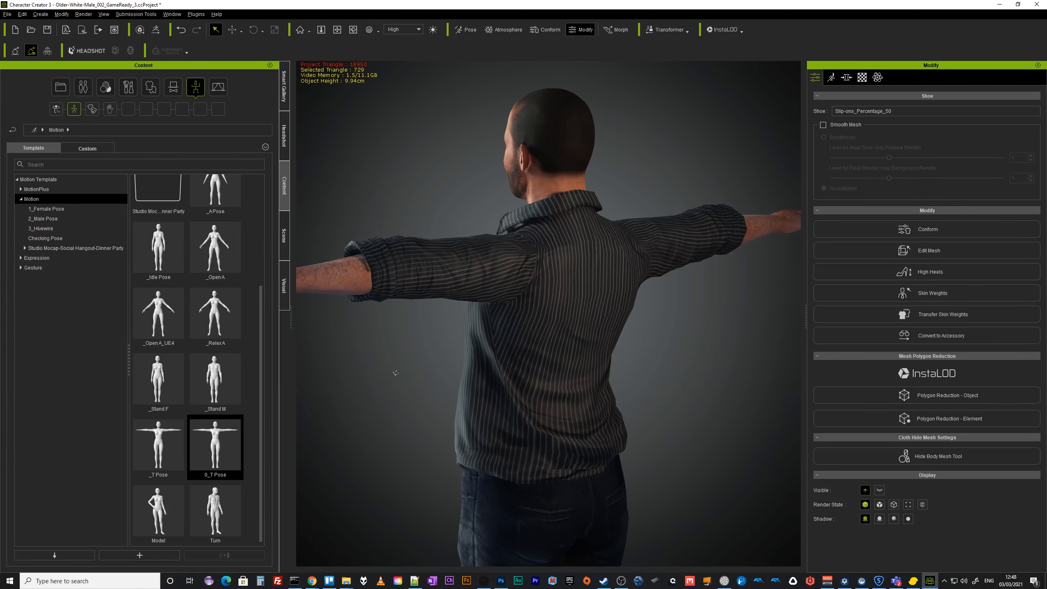
{"action": "double_click", "coordinate": [222, 260]}
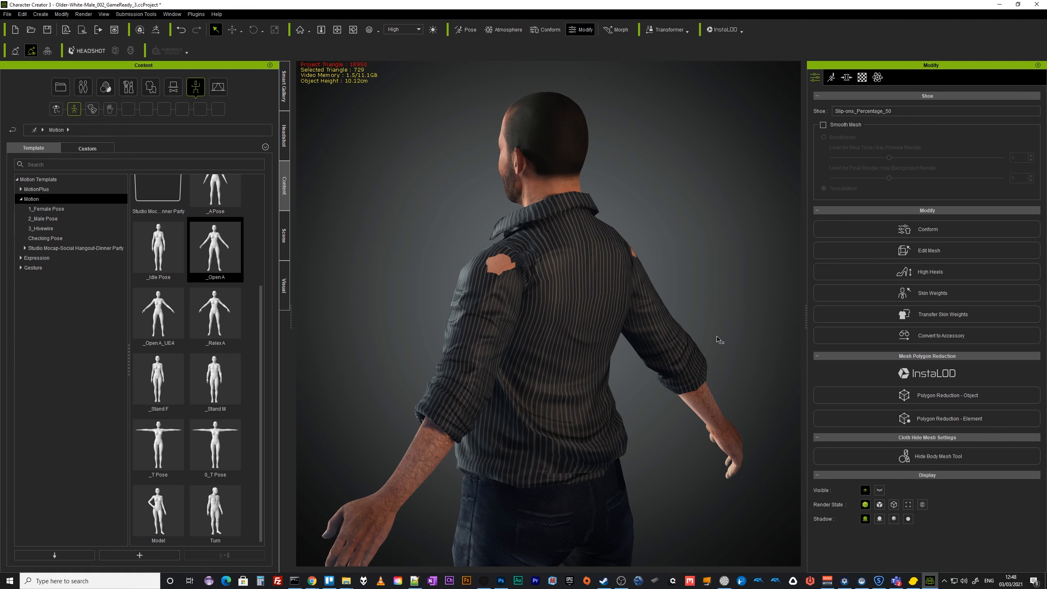
Select the shirt and set its Conform increase size to 0.20.
{"action": "left_click", "coordinate": [283, 231]}
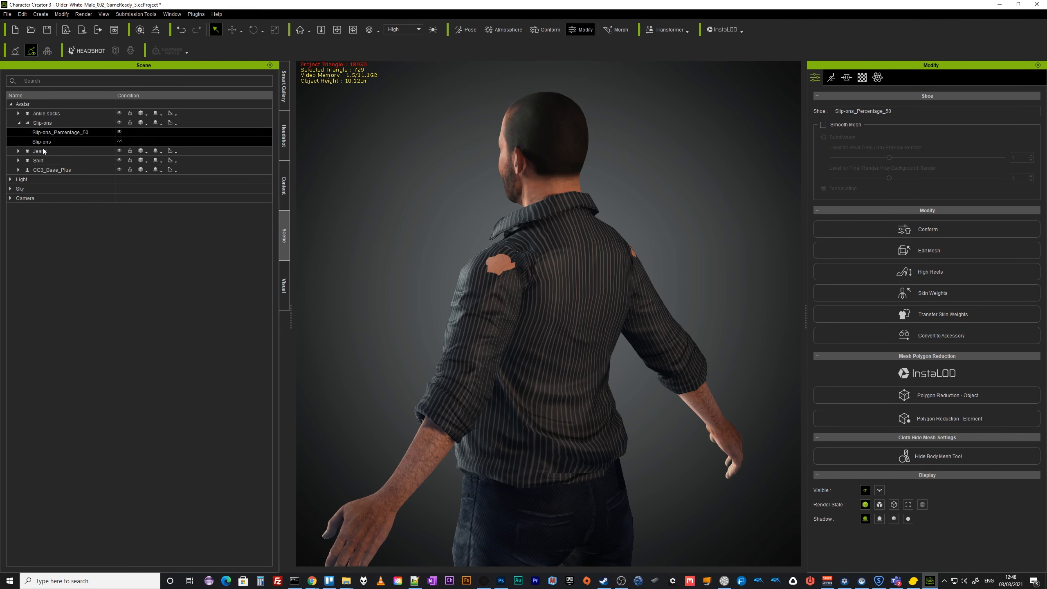
{"action": "left_click", "coordinate": [40, 161]}
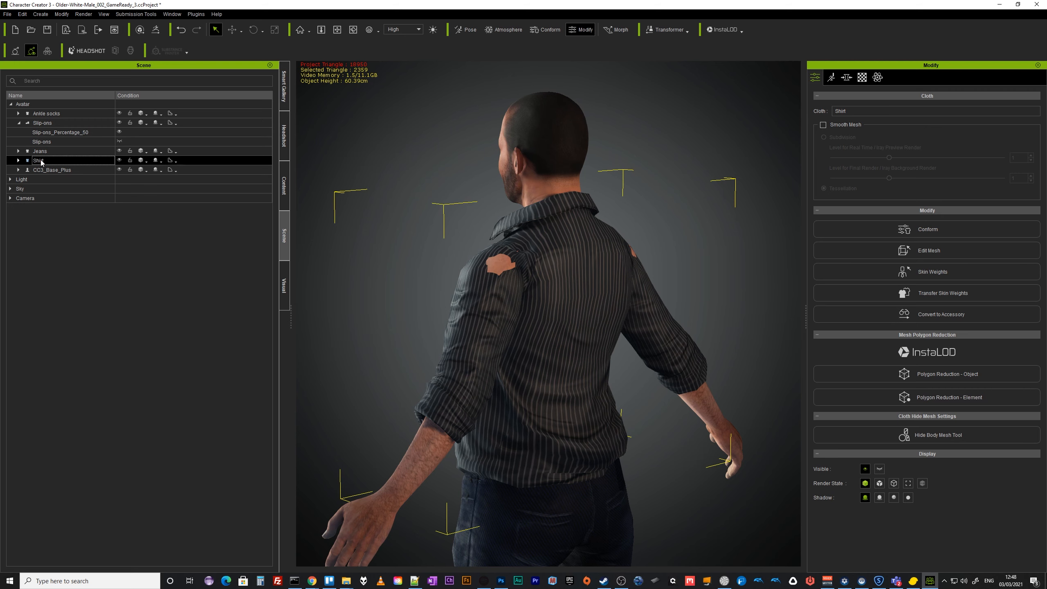
{"action": "left_click", "coordinate": [931, 253]}
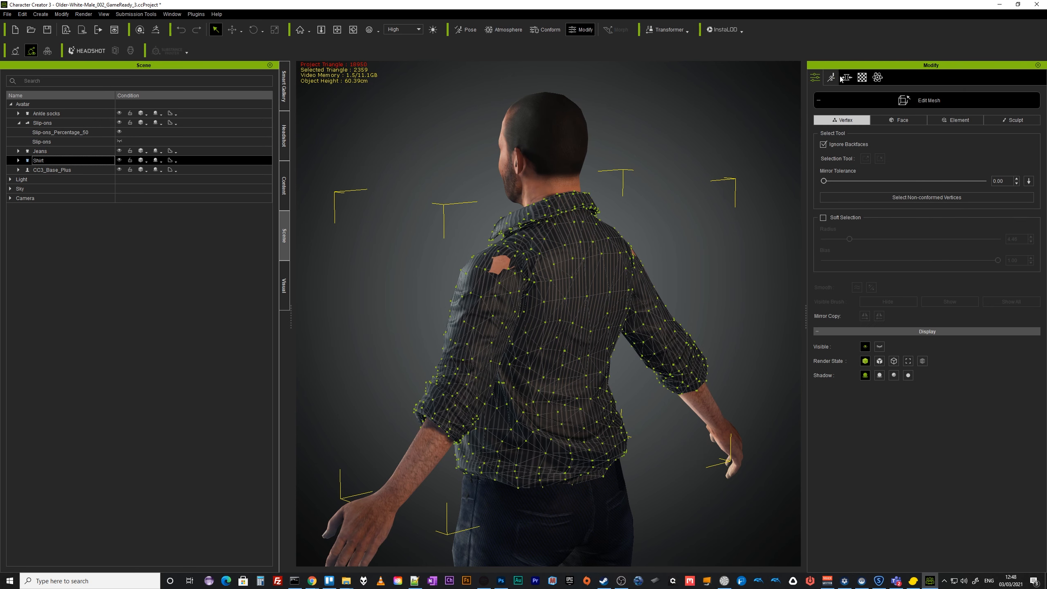
{"action": "left_click", "coordinate": [917, 100]}
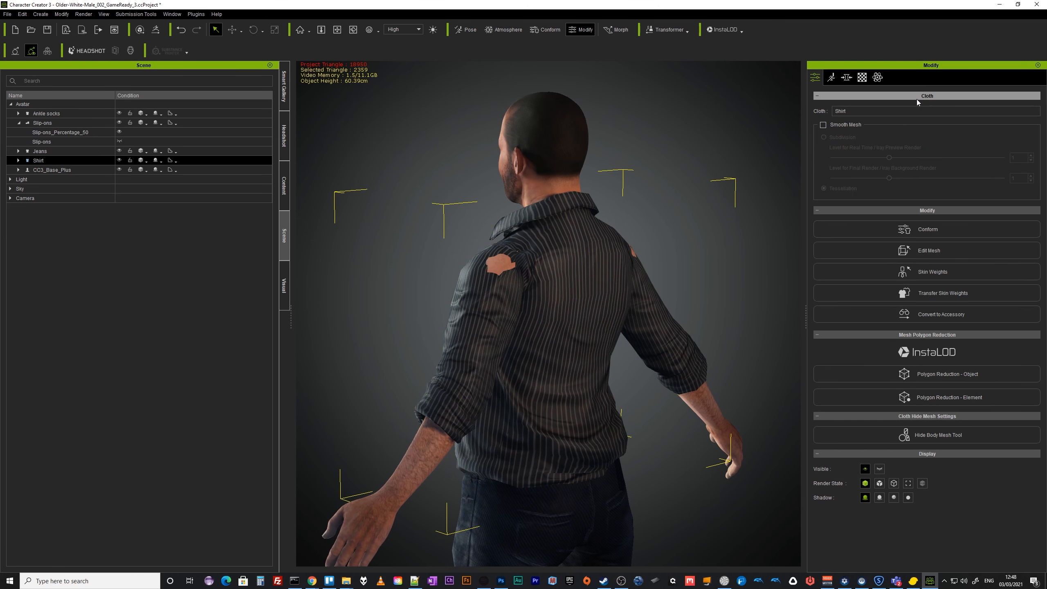
{"action": "left_click", "coordinate": [942, 232]}
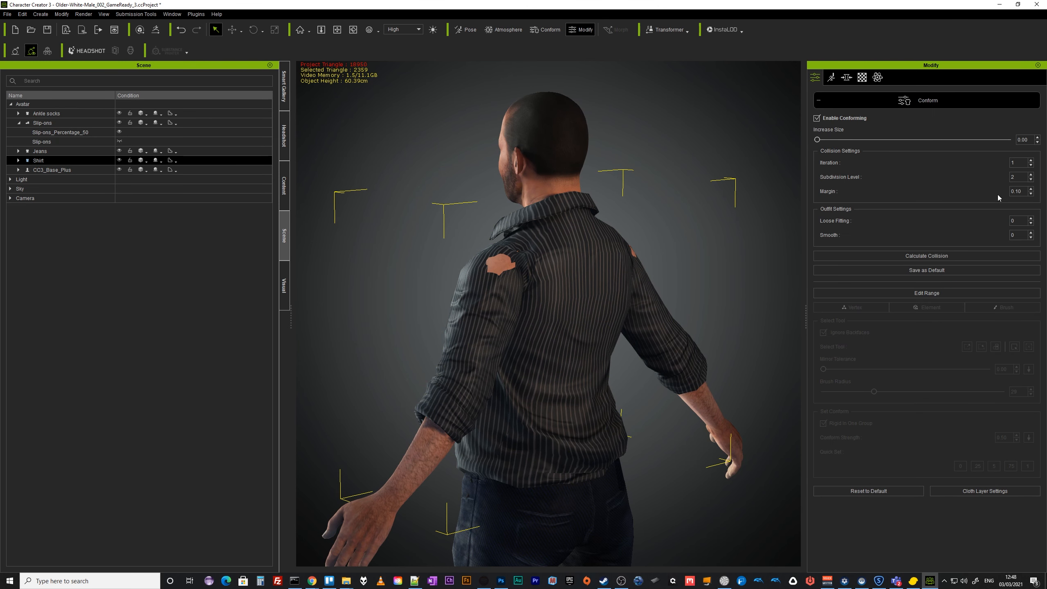
{"action": "left_click", "coordinate": [1038, 138]}
{"action": "left_click", "coordinate": [1038, 138]}
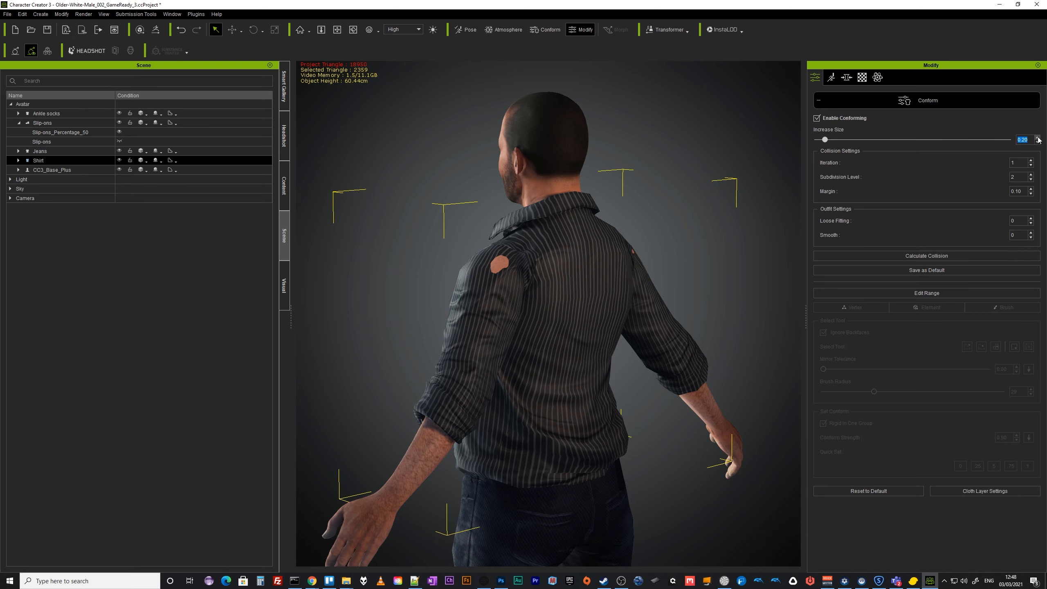
Examine the conformed shirt around the shoulders from several angles.
{"action": "right_click_drag", "start_coordinate": [575, 324], "coordinate": [579, 267]}
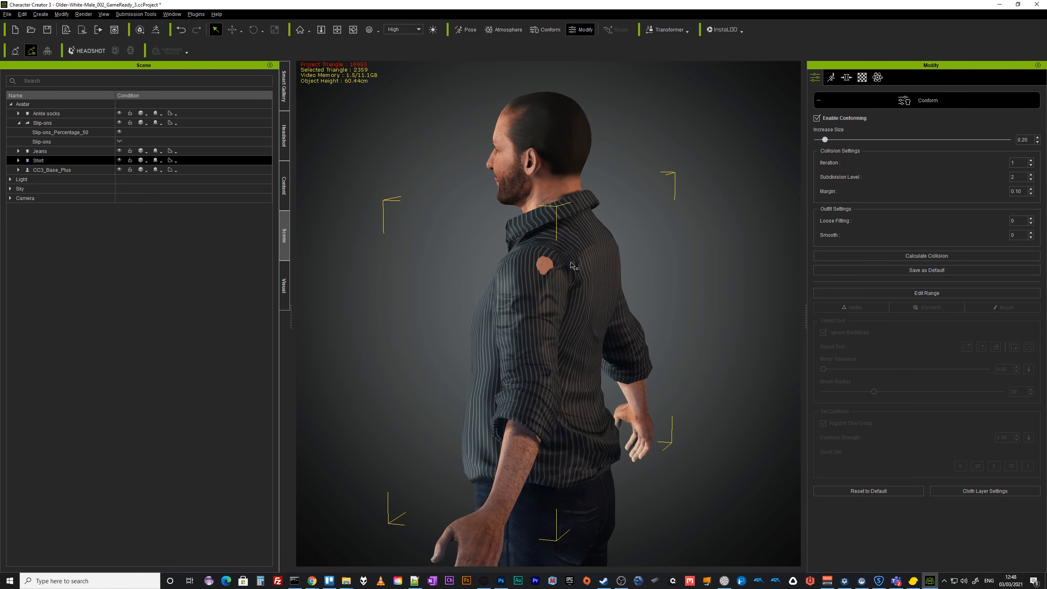
{"action": "right_click_drag", "start_coordinate": [691, 308], "coordinate": [631, 321]}
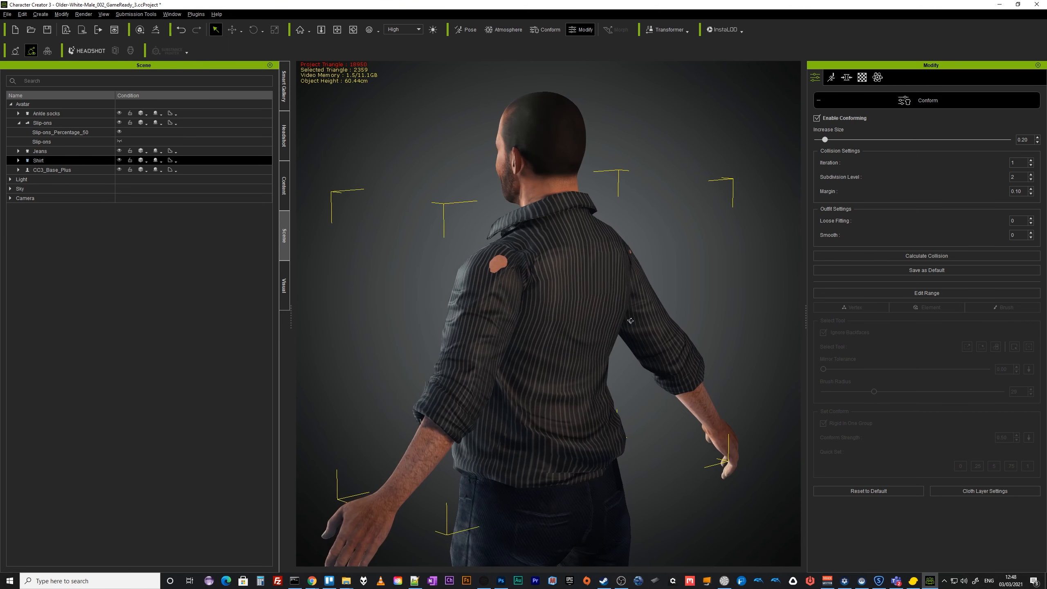
{"action": "right_click_drag", "start_coordinate": [539, 368], "coordinate": [835, 310]}
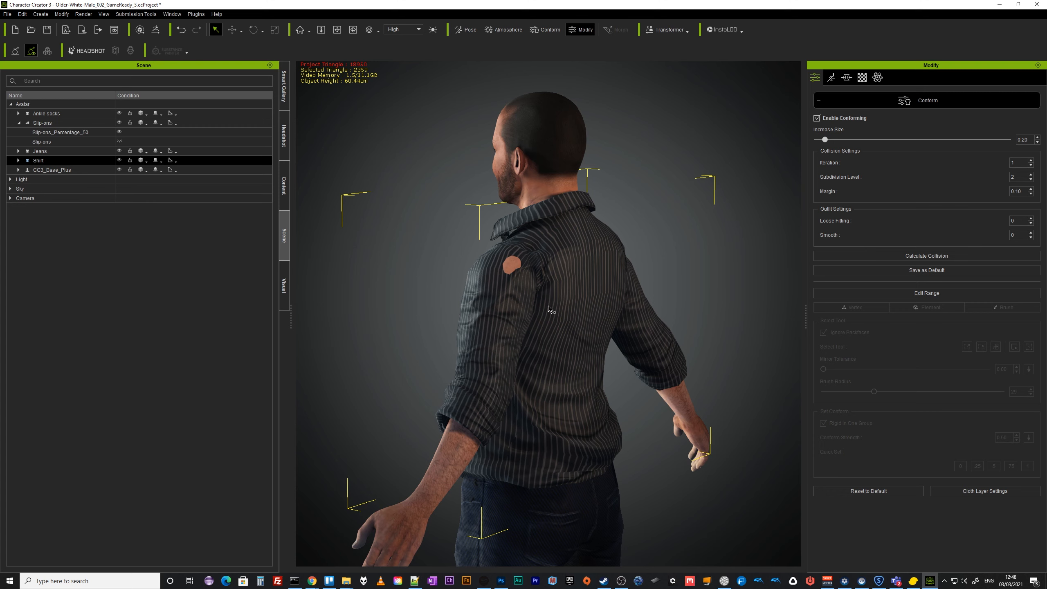
Open Edit Mesh on the shirt and choose a brush type in Sculpt mode.
{"action": "left_click", "coordinate": [61, 14]}
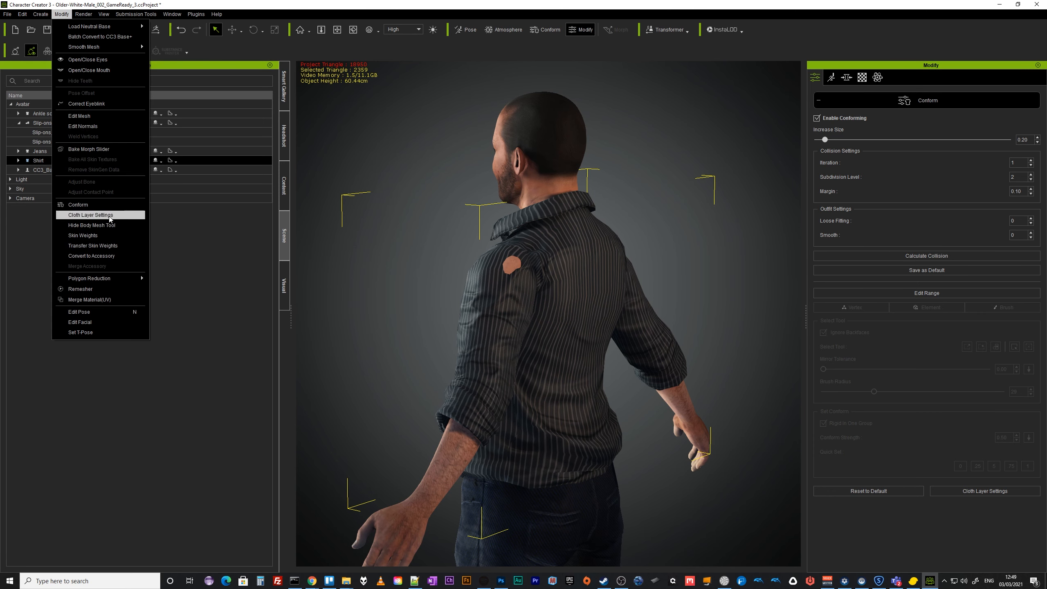
{"action": "left_click", "coordinate": [823, 7]}
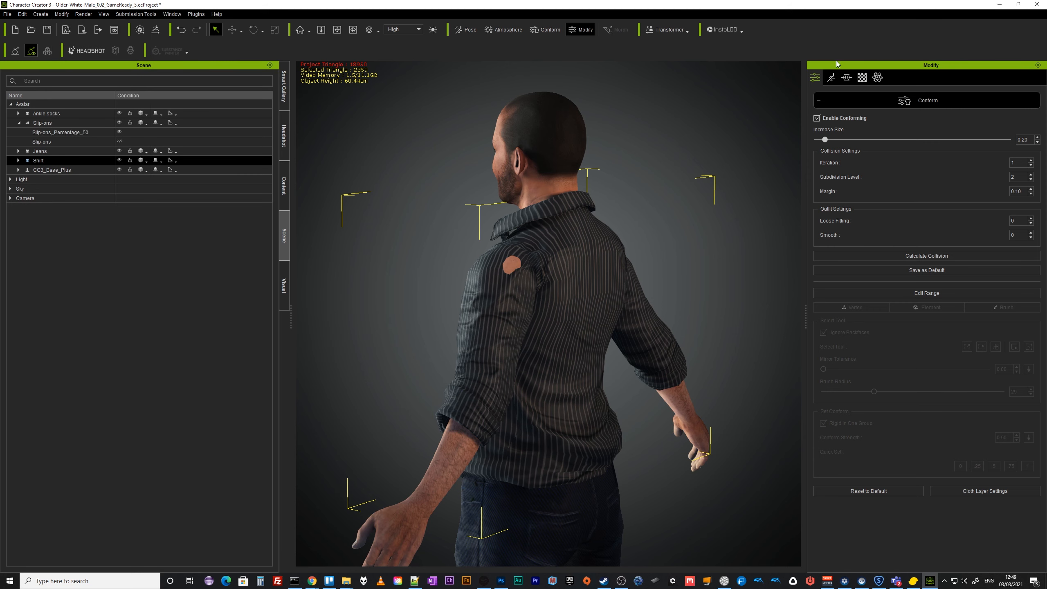
{"action": "left_click", "coordinate": [899, 103]}
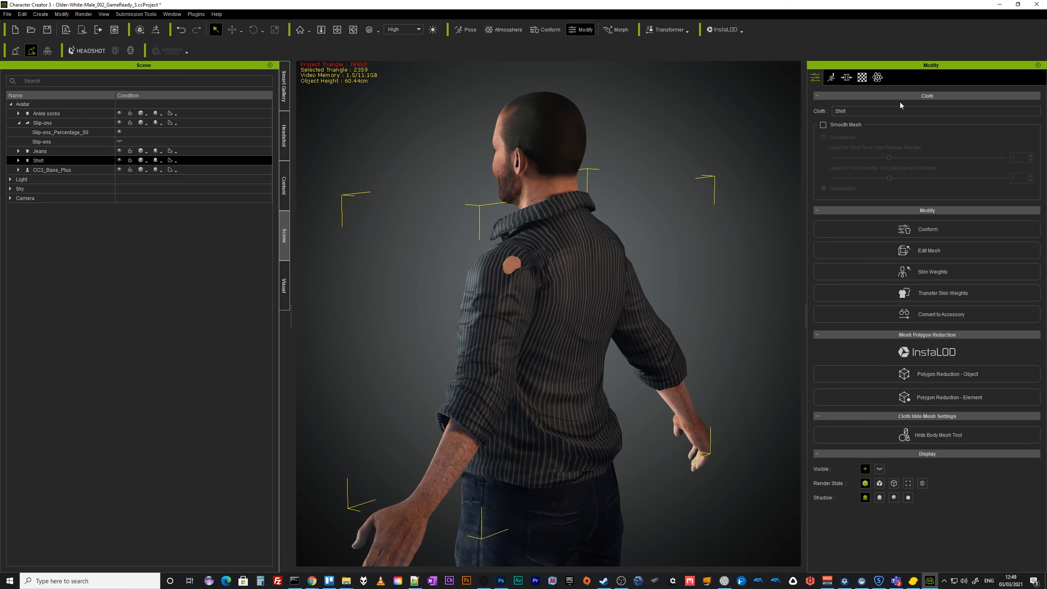
{"action": "left_click", "coordinate": [943, 251]}
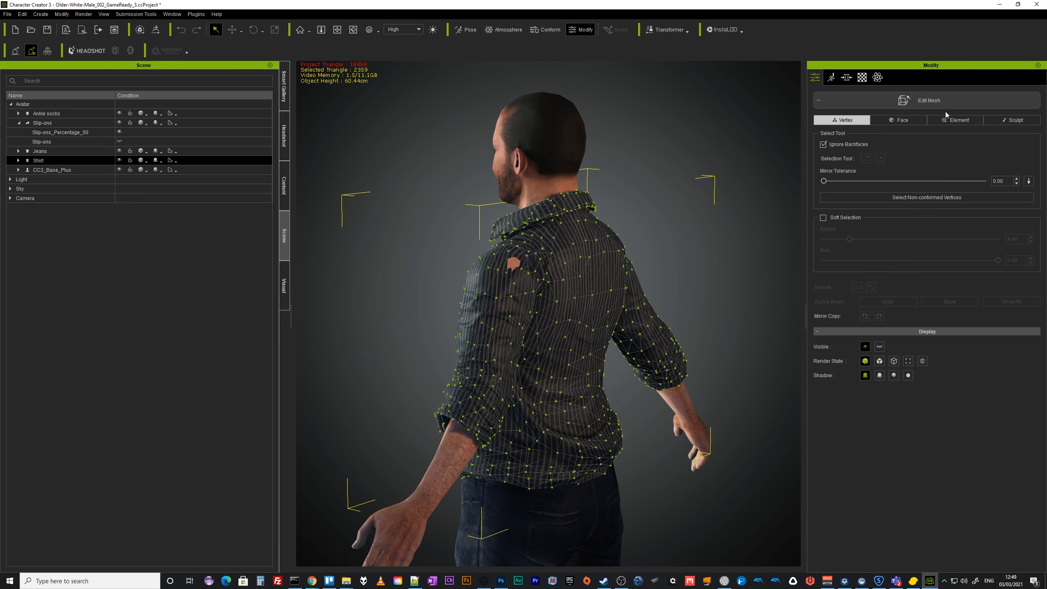
{"action": "left_click", "coordinate": [901, 121]}
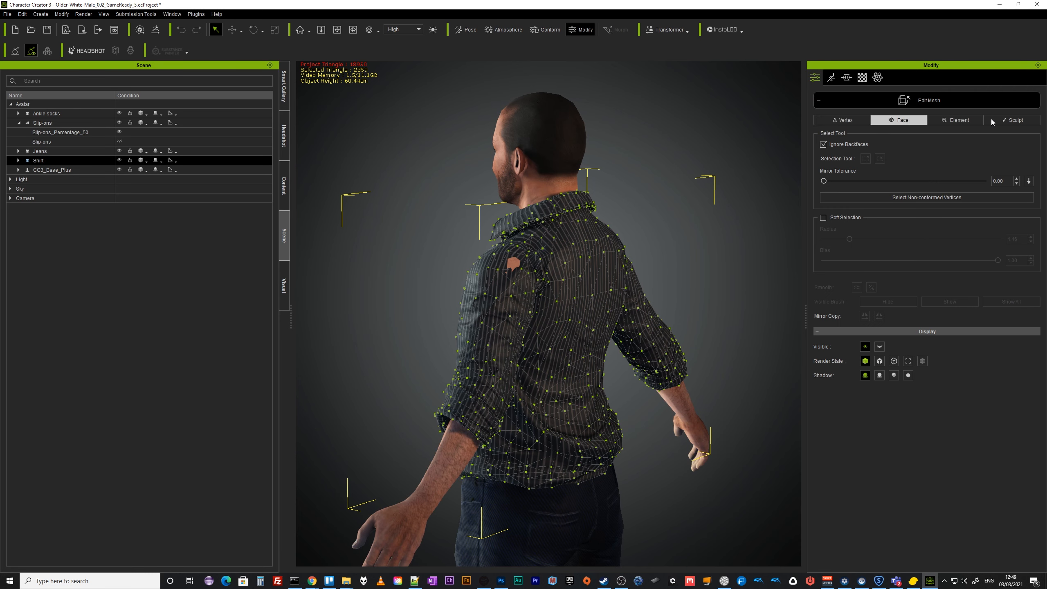
{"action": "left_click", "coordinate": [1014, 121]}
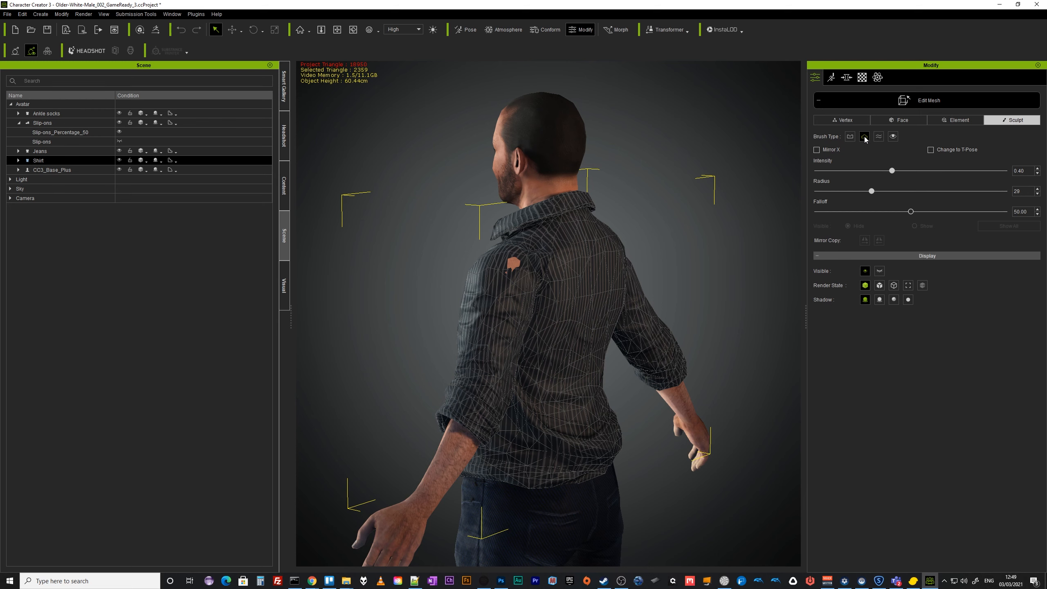
{"action": "left_click", "coordinate": [864, 137]}
Sculpt the shirt over the shoulders and back, checking it from several sides, then leave Edit Mesh.
{"action": "left_click", "coordinate": [516, 267]}
{"action": "left_click", "coordinate": [516, 267]}
{"action": "left_click", "coordinate": [517, 265]}
{"action": "left_click", "coordinate": [517, 265]}
{"action": "mouse_move", "coordinate": [597, 271]}
{"action": "right_mouse_down"}
{"action": "mouse_move", "coordinate": [540, 286]}
{"action": "mouse_move", "coordinate": [1045, 261]}
{"action": "mouse_move", "coordinate": [1035, 258]}
{"action": "right_mouse_up"}
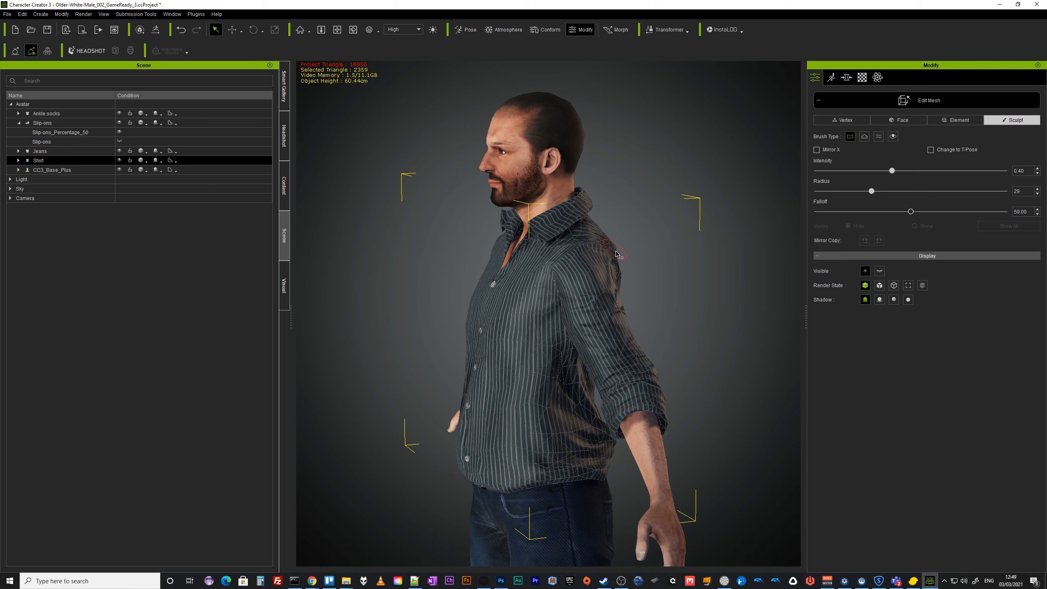
{"action": "right_click_drag", "start_coordinate": [631, 254], "coordinate": [587, 271]}
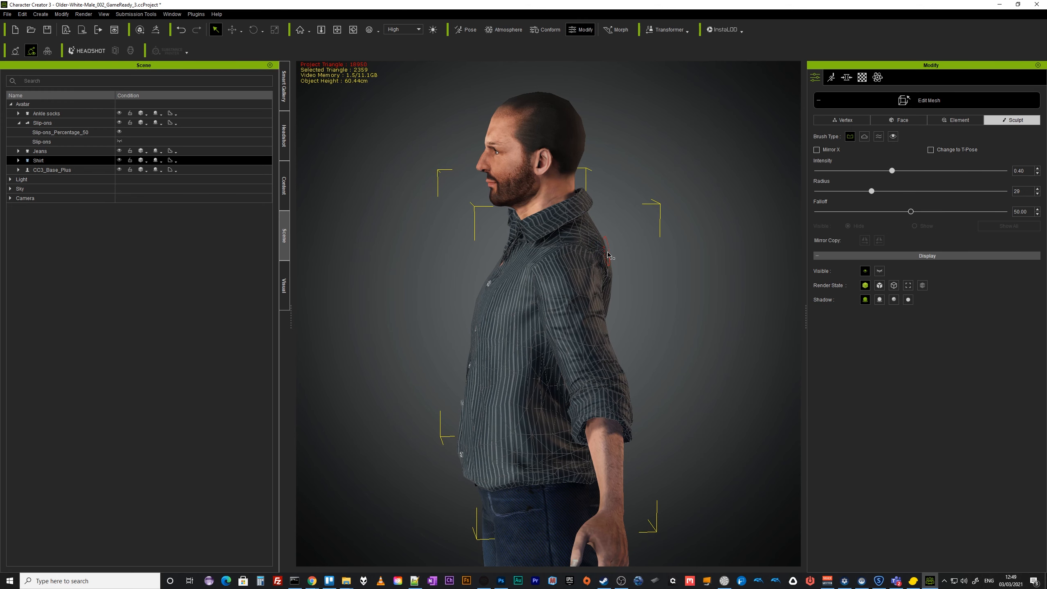
{"action": "right_click_drag", "start_coordinate": [618, 261], "coordinate": [288, 283]}
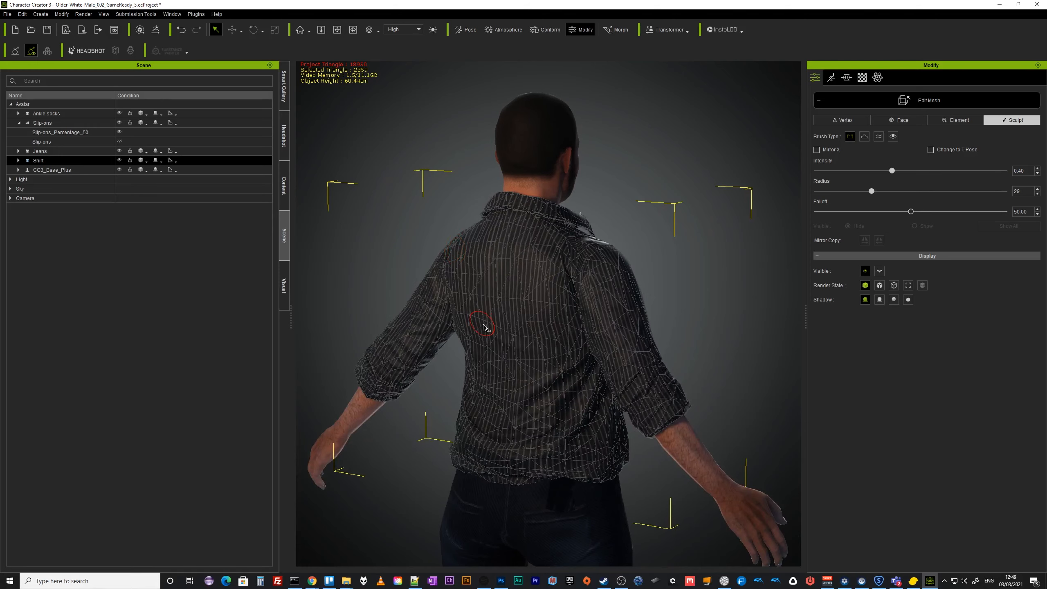
{"action": "right_click_drag", "start_coordinate": [484, 327], "coordinate": [775, 305]}
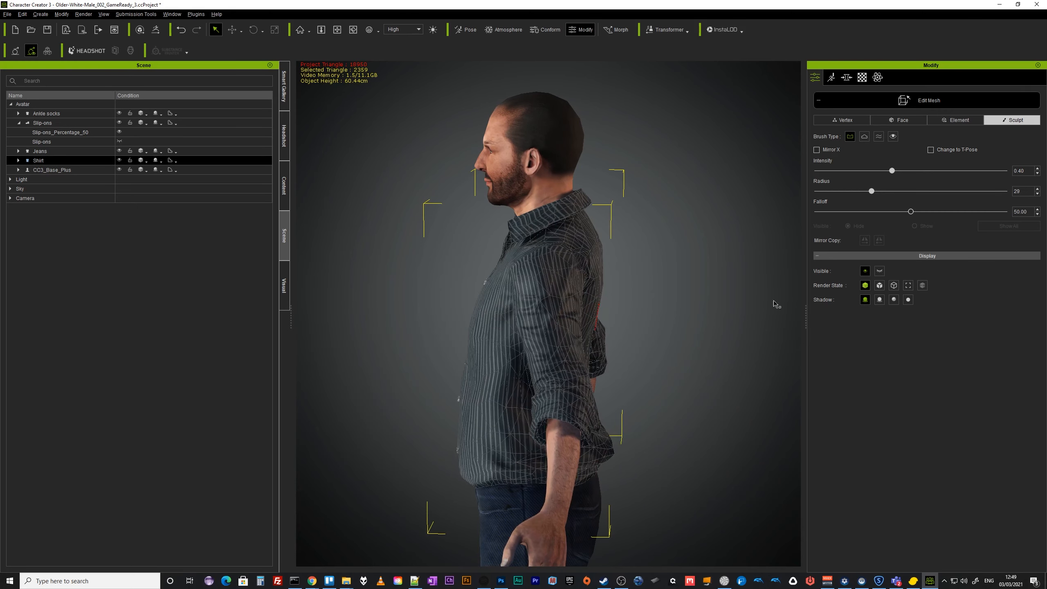
{"action": "mouse_move", "coordinate": [638, 274]}
{"action": "right_mouse_down"}
{"action": "mouse_move", "coordinate": [66, 289]}
{"action": "mouse_move", "coordinate": [565, 291]}
{"action": "mouse_move", "coordinate": [641, 254]}
{"action": "right_mouse_up"}
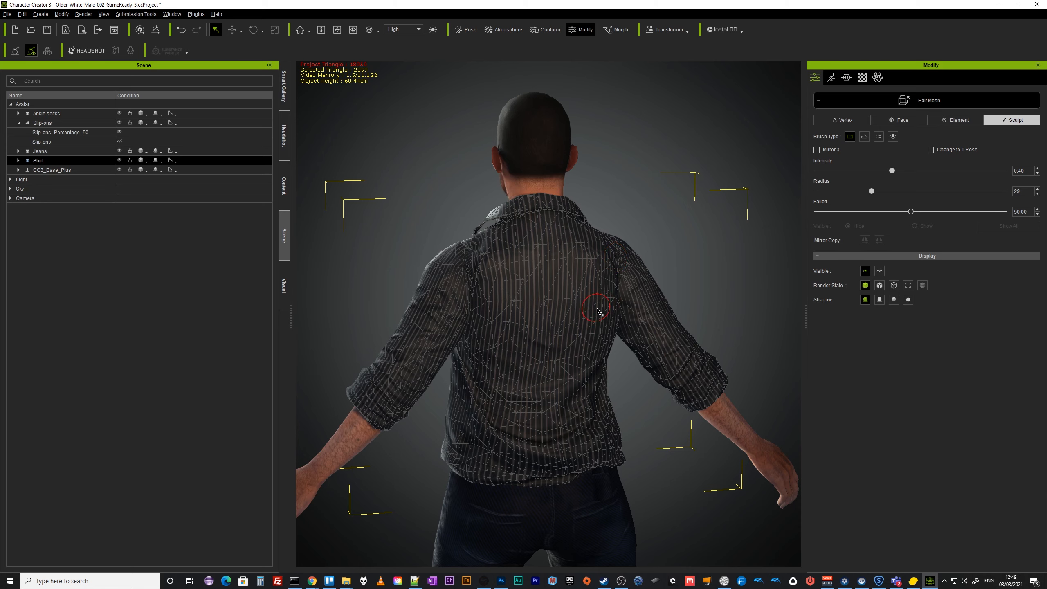
{"action": "right_click_drag", "start_coordinate": [603, 306], "coordinate": [577, 305]}
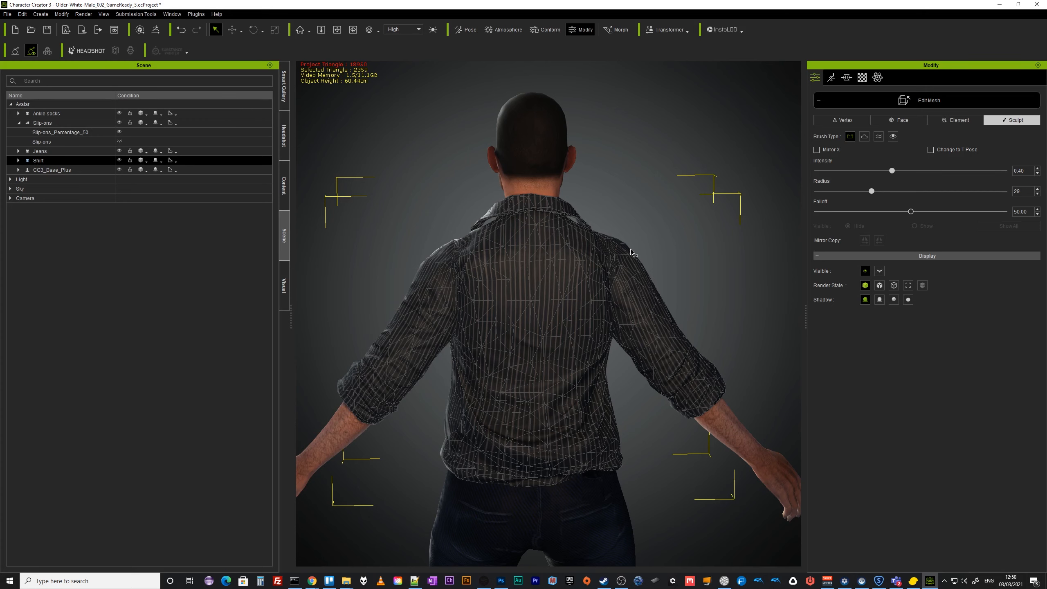
{"action": "right_click_drag", "start_coordinate": [455, 247], "coordinate": [736, 264]}
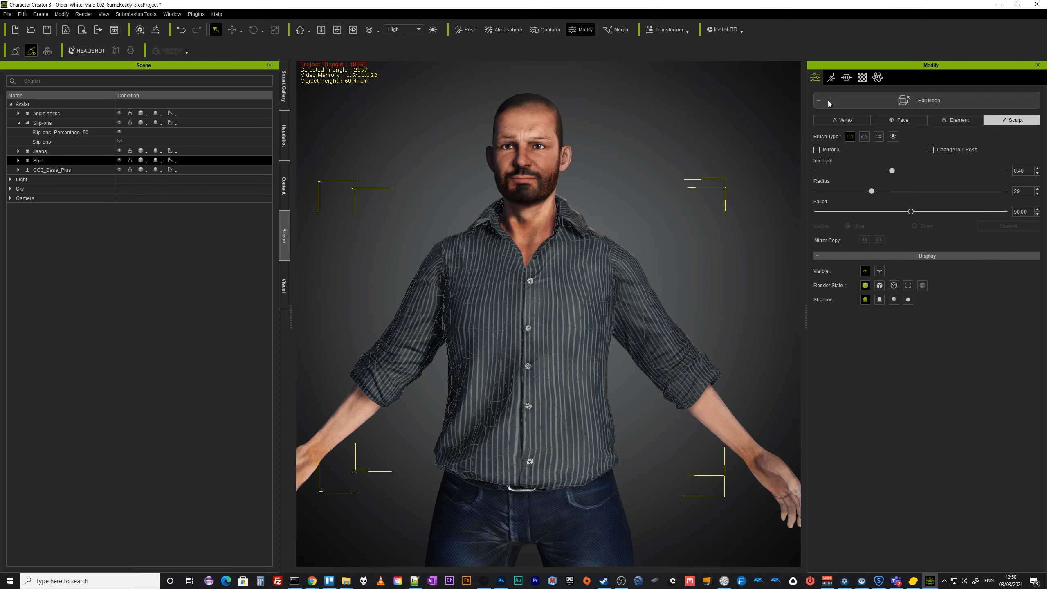
{"action": "left_click", "coordinate": [935, 101]}
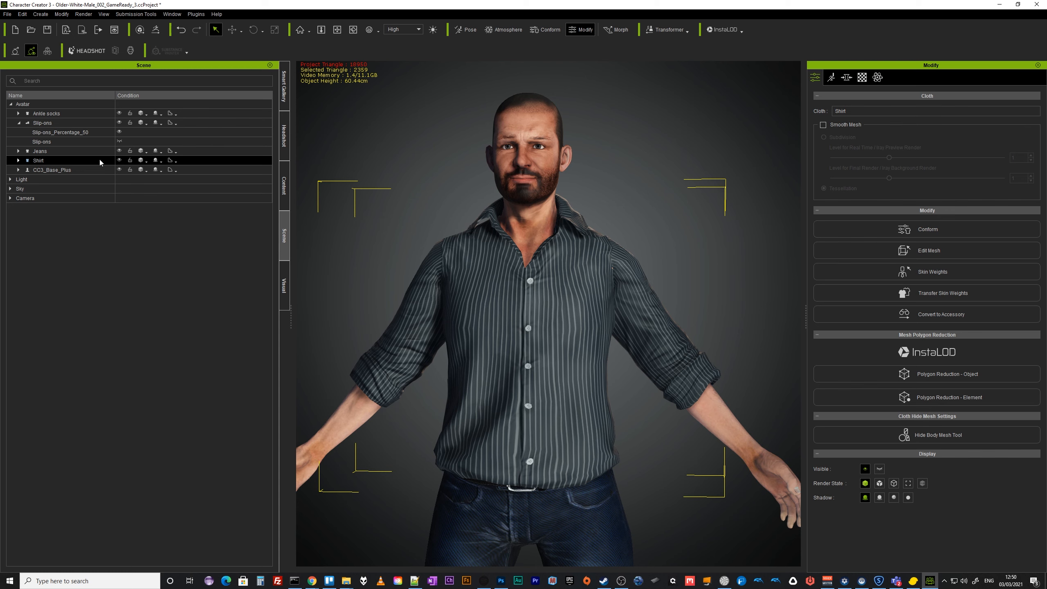
Hide the shirt to reveal the body underneath.
{"action": "left_click", "coordinate": [120, 160]}
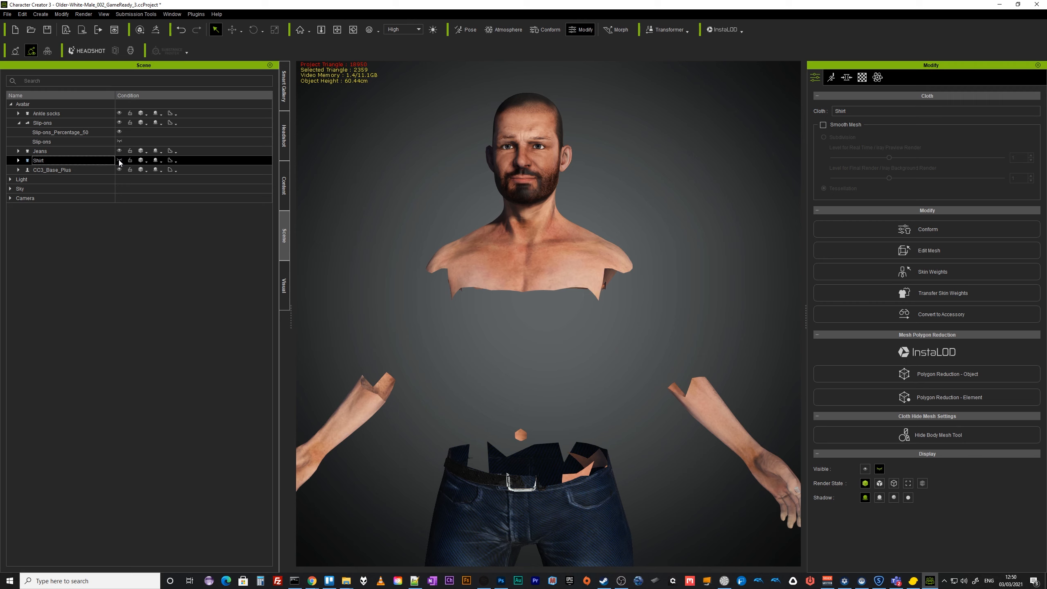
{"action": "left_click", "coordinate": [119, 160]}
{"action": "right_click_drag", "start_coordinate": [511, 298], "coordinate": [971, 328], "text": "alt"}
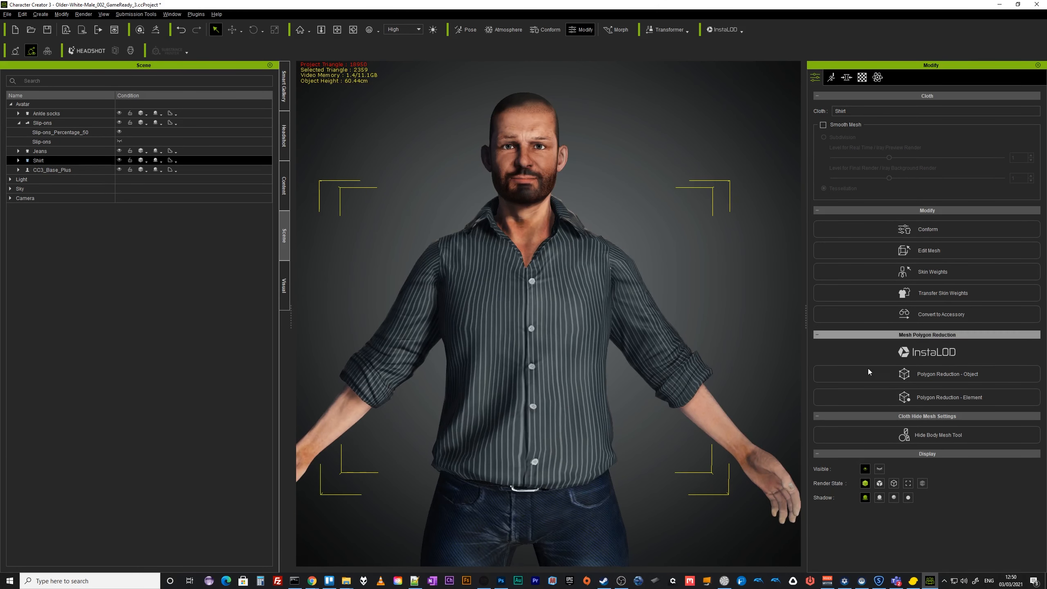
{"action": "left_click", "coordinate": [118, 160]}
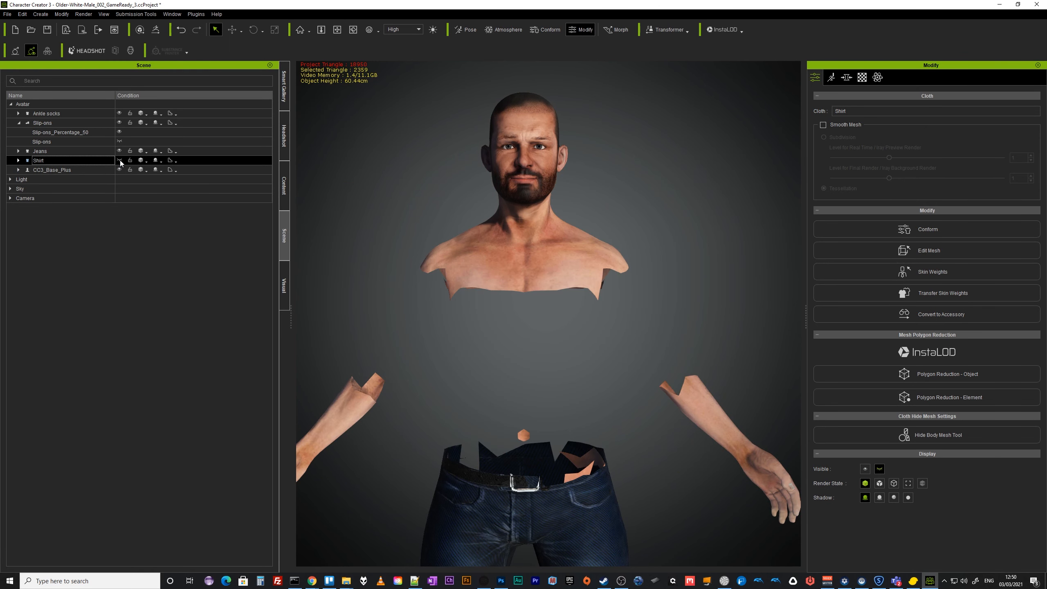
{"action": "scroll", "coordinate": [577, 372], "scroll_direction": "down", "scroll_amount": 3}
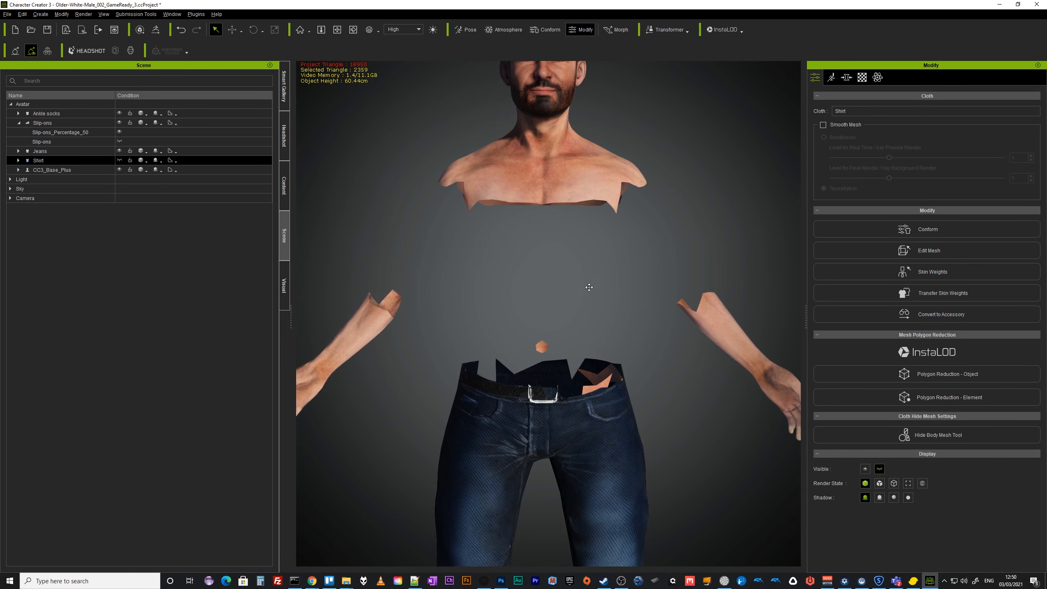
{"action": "middle_click_drag", "start_coordinate": [581, 297], "coordinate": [548, 323]}
{"action": "left_click", "coordinate": [549, 323]}
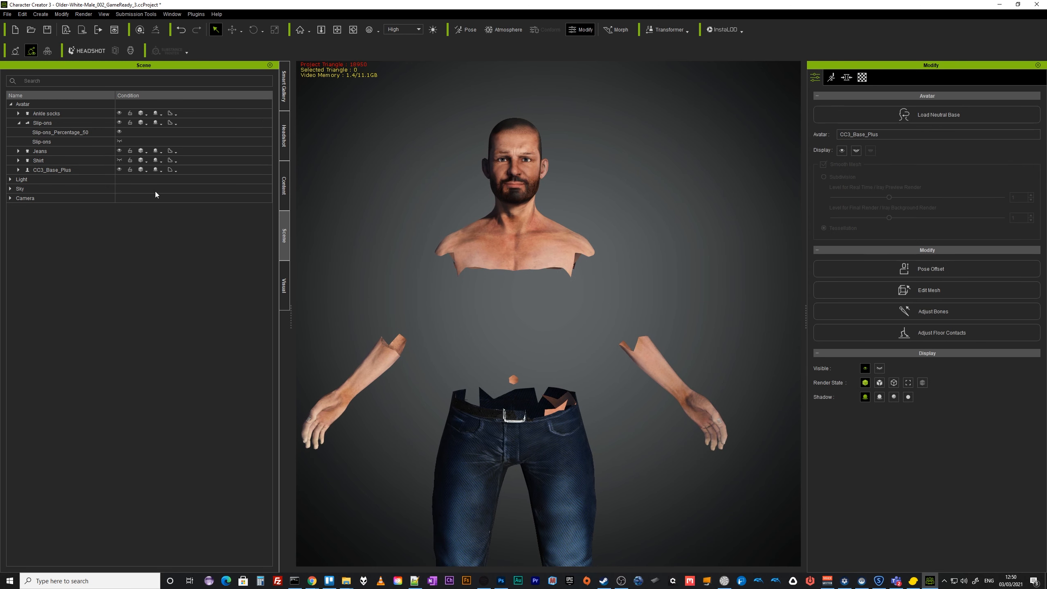
Hide the jeans, slip-ons and ankle socks as well.
{"action": "left_click", "coordinate": [111, 152]}
{"action": "left_click", "coordinate": [120, 152]}
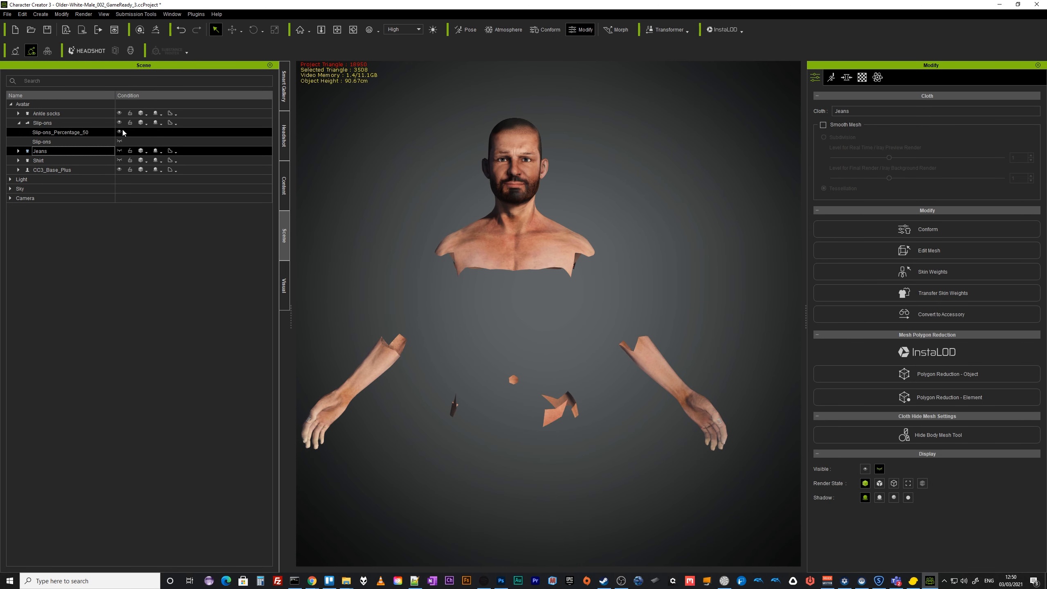
{"action": "left_click", "coordinate": [118, 122]}
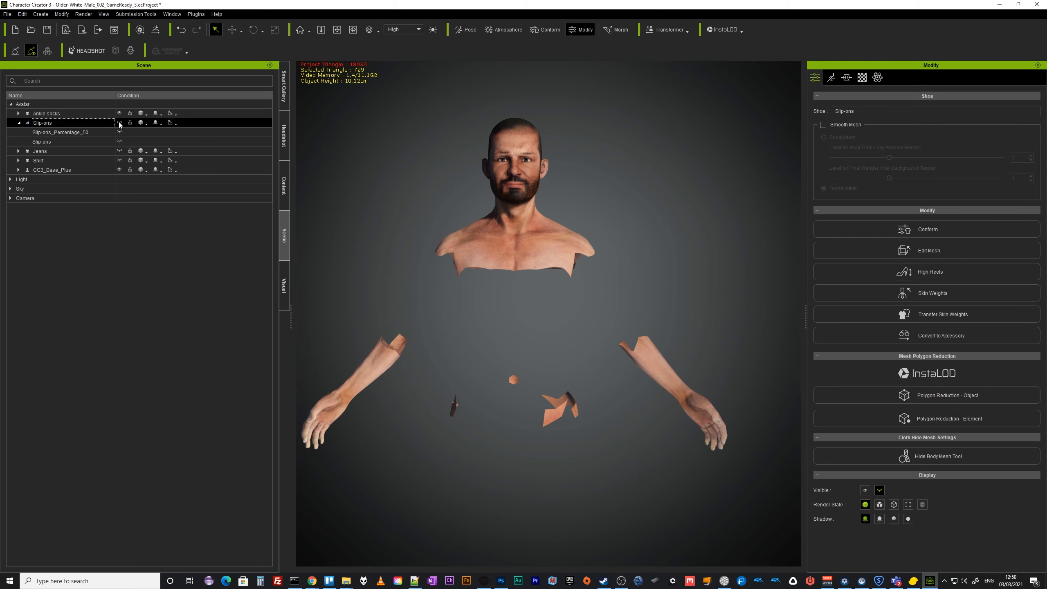
{"action": "left_click", "coordinate": [119, 113]}
{"action": "scroll", "coordinate": [481, 460], "scroll_direction": "down", "scroll_amount": 1}
{"action": "scroll", "coordinate": [483, 460], "scroll_direction": "down", "scroll_amount": 4}
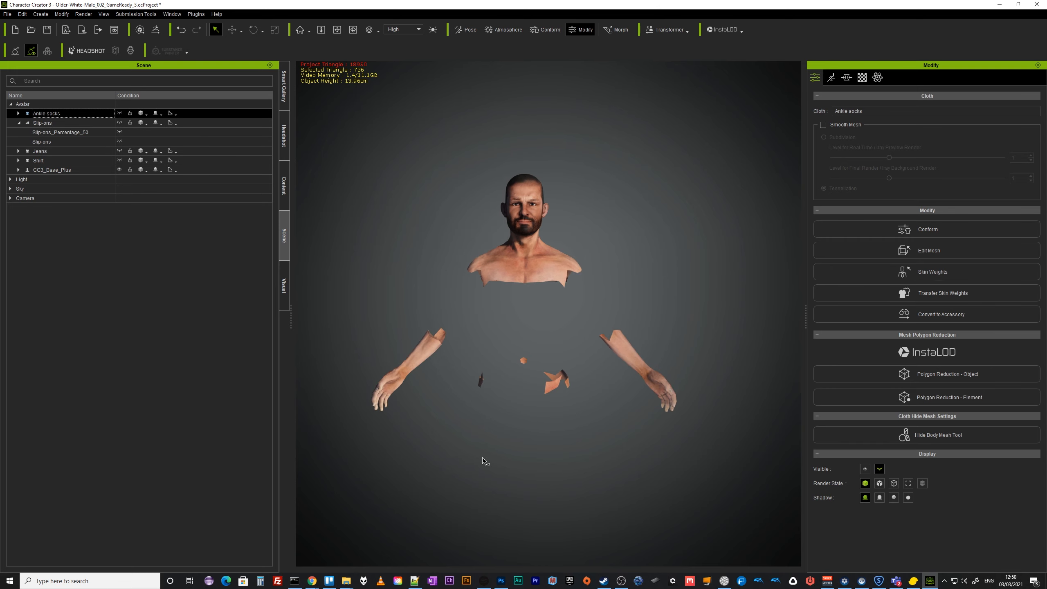
{"action": "left_click_drag", "start_coordinate": [526, 484], "coordinate": [537, 343], "text": "alt"}
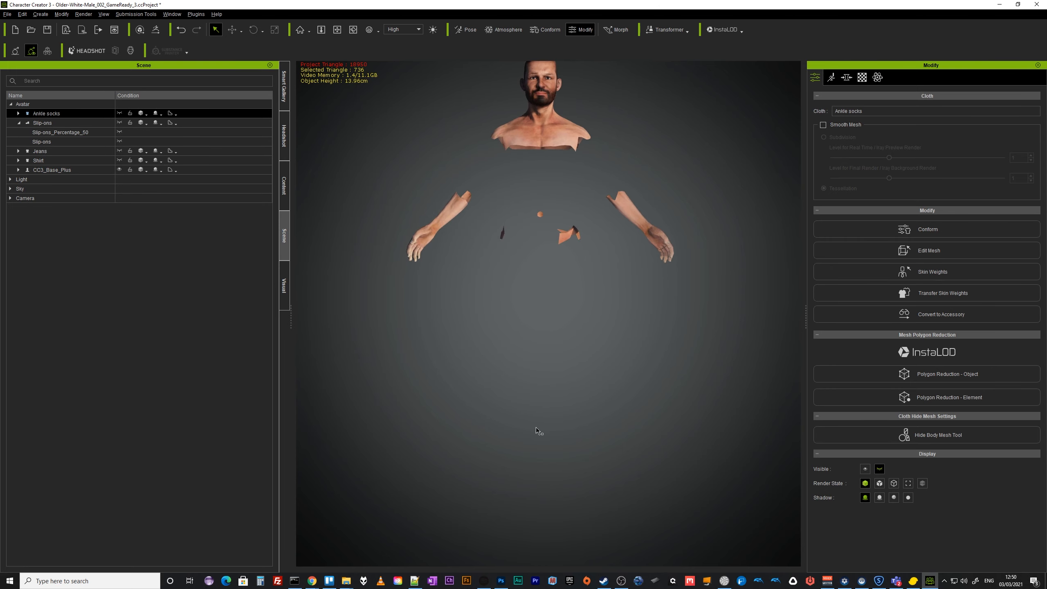
{"action": "middle_click_drag", "start_coordinate": [553, 351], "coordinate": [519, 440]}
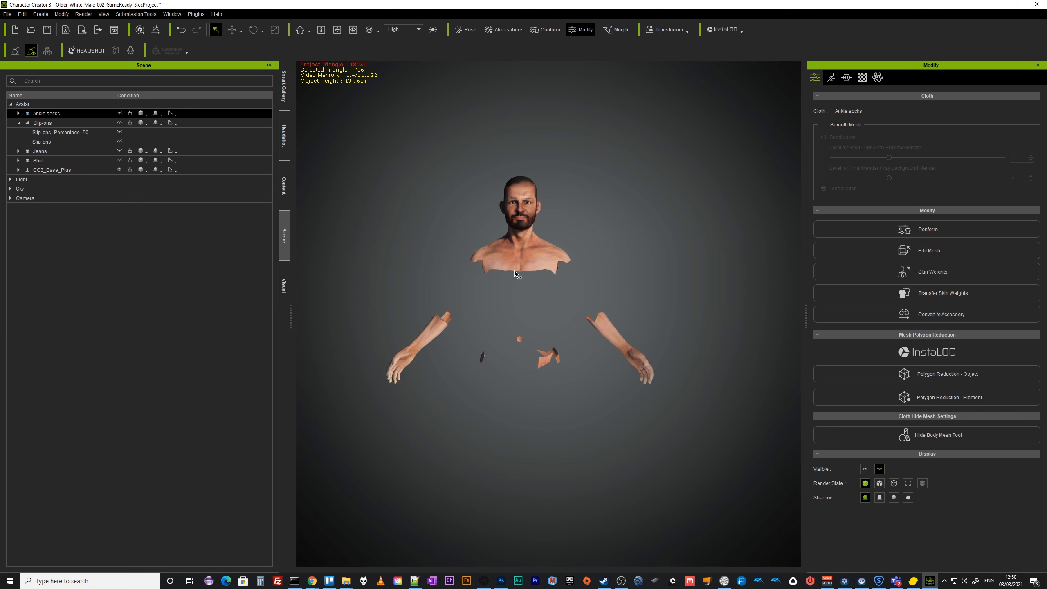
Select the CC3_Base_Plus body, open Edit Mesh and switch to face selection.
{"action": "left_click", "coordinate": [56, 169]}
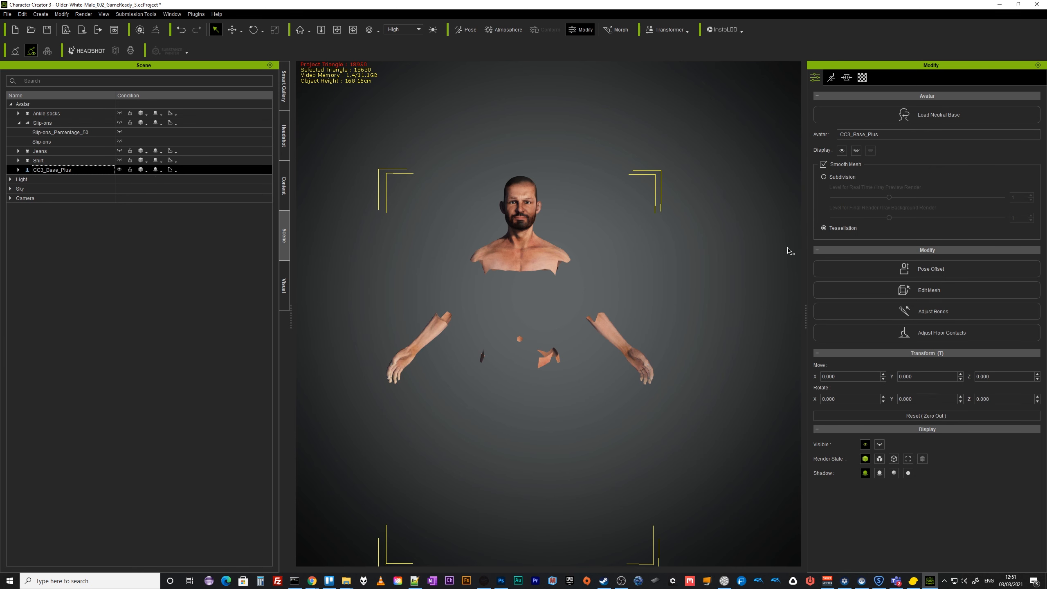
{"action": "left_click", "coordinate": [928, 290]}
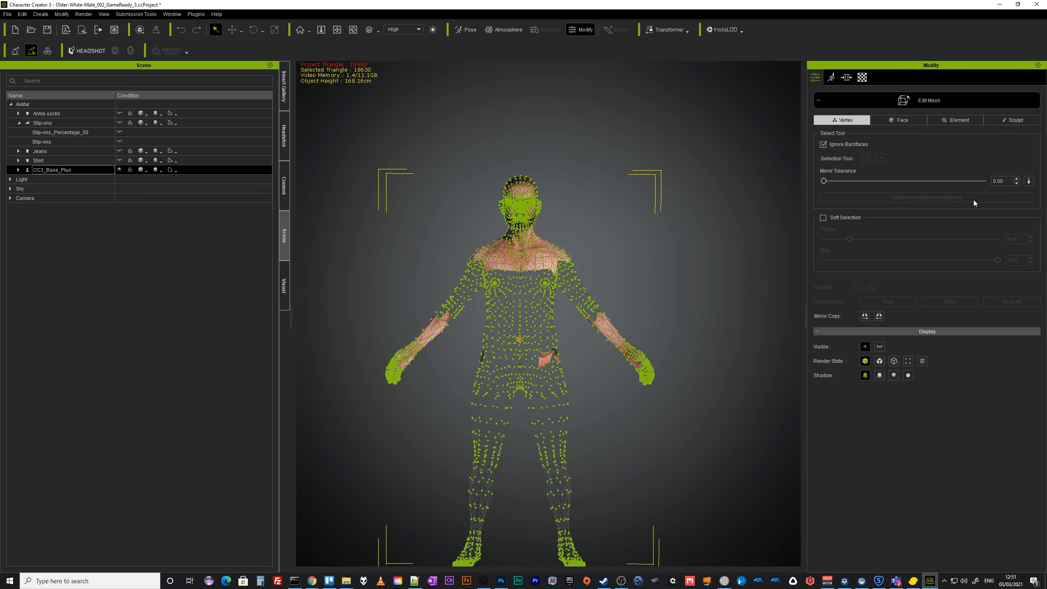
{"action": "left_click", "coordinate": [909, 120]}
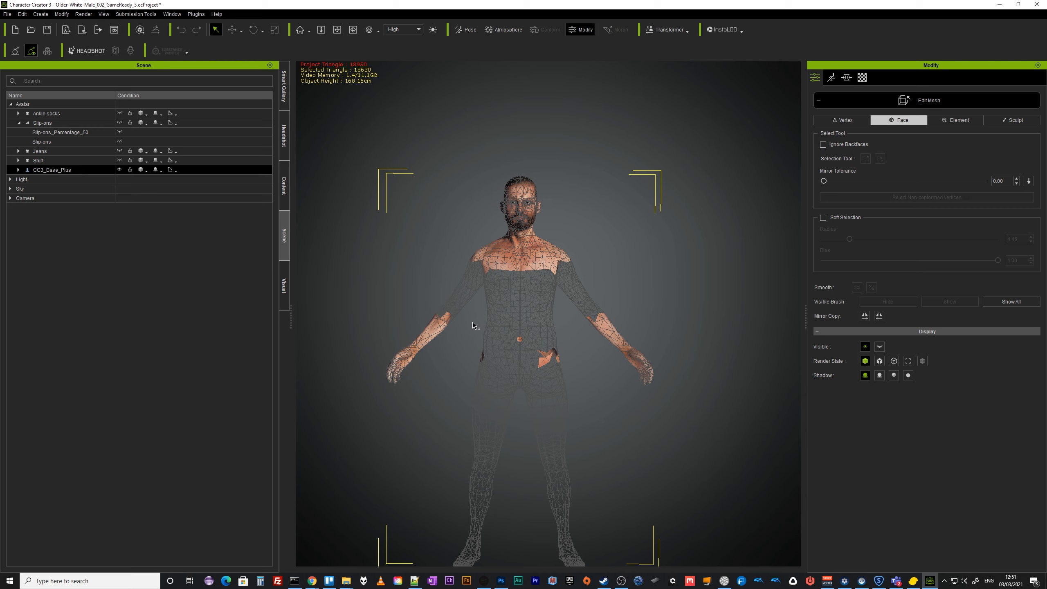
Box-select the body's torso, shoulder and upper-arm faces covered by the clothing.
{"action": "left_click_drag", "start_coordinate": [472, 325], "coordinate": [571, 390]}
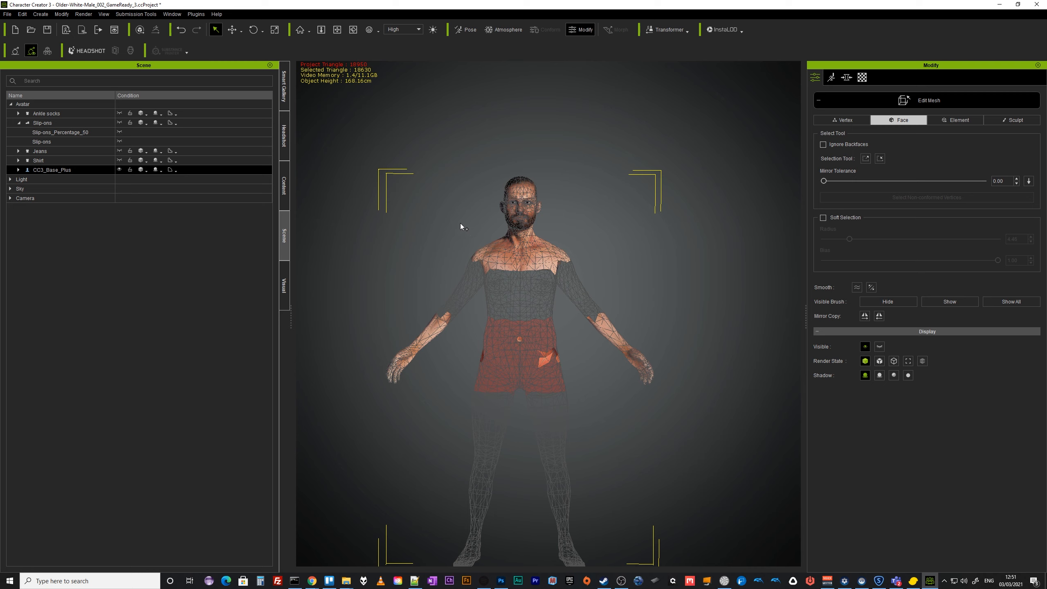
{"action": "left_click_drag", "start_coordinate": [460, 219], "coordinate": [501, 283]}
{"action": "left_click_drag", "start_coordinate": [596, 286], "coordinate": [597, 285]}
{"action": "left_click_drag", "start_coordinate": [433, 283], "coordinate": [593, 258]}
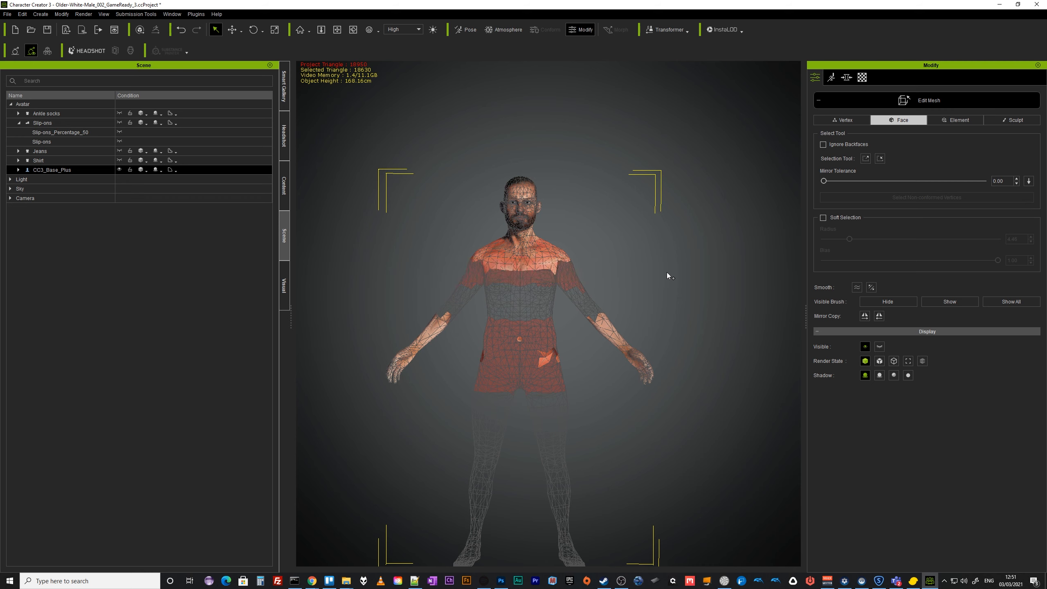
{"action": "right_click_drag", "start_coordinate": [679, 287], "coordinate": [94, 311]}
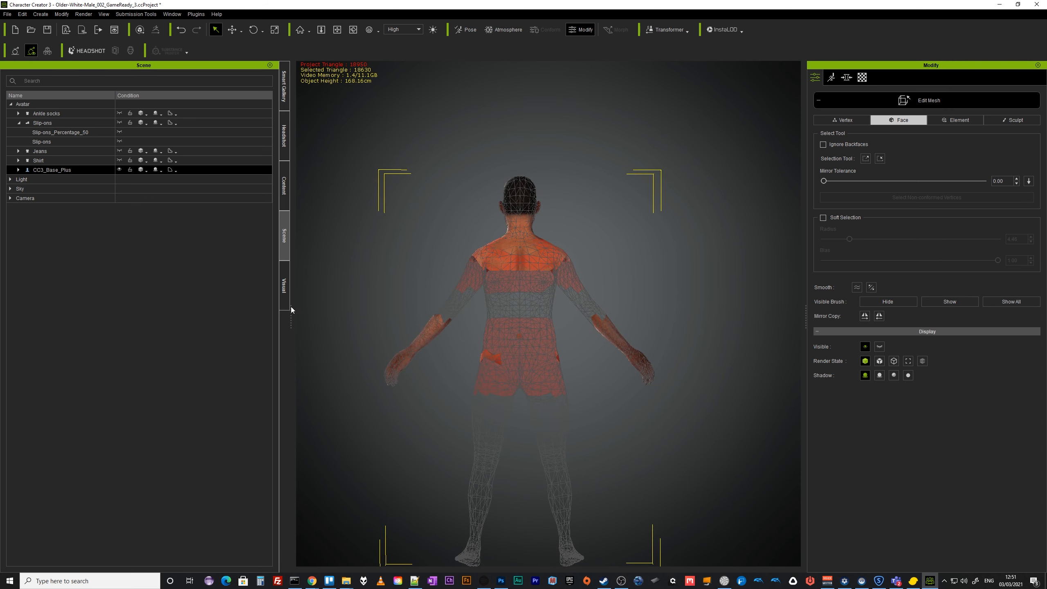
With Ignore Backfaces enabled, extend the face selection over the upper back and shoulders, then hide the selected body faces.
{"action": "left_click", "coordinate": [823, 144]}
{"action": "scroll", "coordinate": [618, 354], "scroll_direction": "up", "scroll_amount": 4}
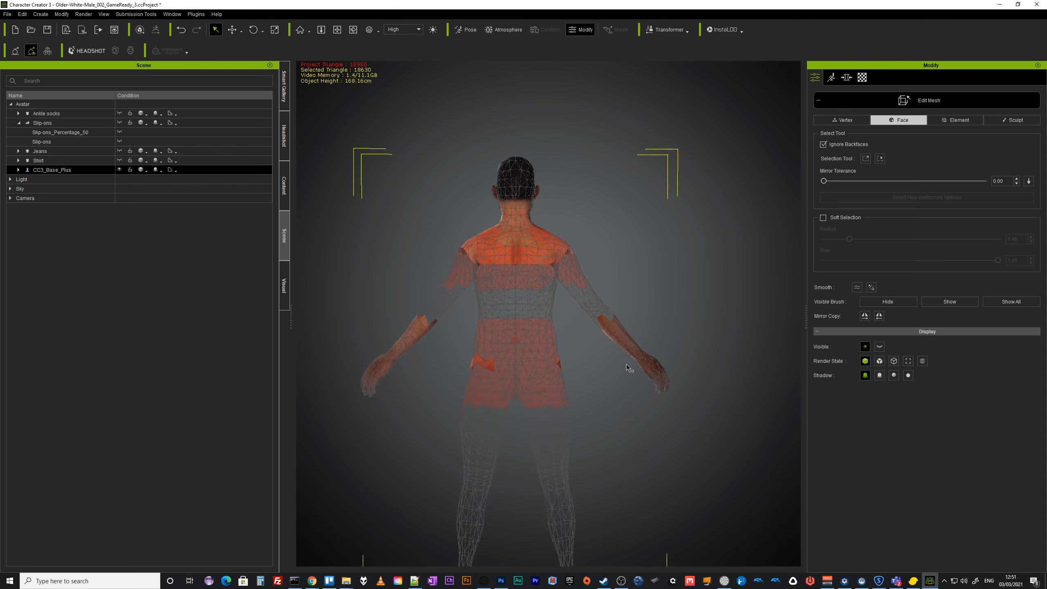
{"action": "scroll", "coordinate": [608, 339], "scroll_direction": "up", "scroll_amount": 3}
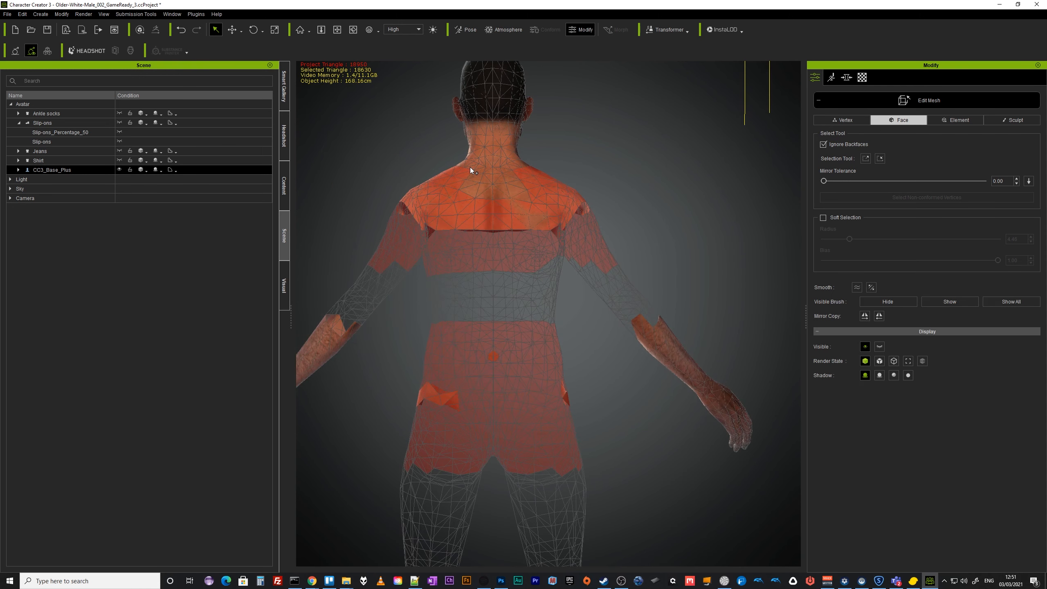
{"action": "left_click_drag", "start_coordinate": [469, 167], "coordinate": [530, 203]}
{"action": "scroll", "coordinate": [503, 208], "scroll_direction": "up", "scroll_amount": 6}
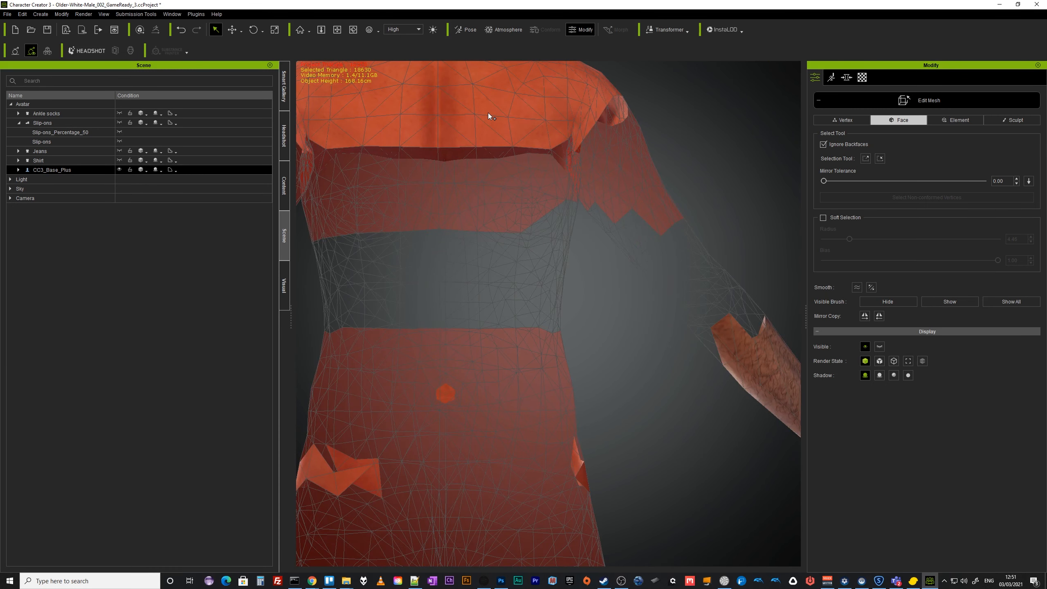
{"action": "middle_click_drag", "start_coordinate": [490, 111], "coordinate": [591, 379]}
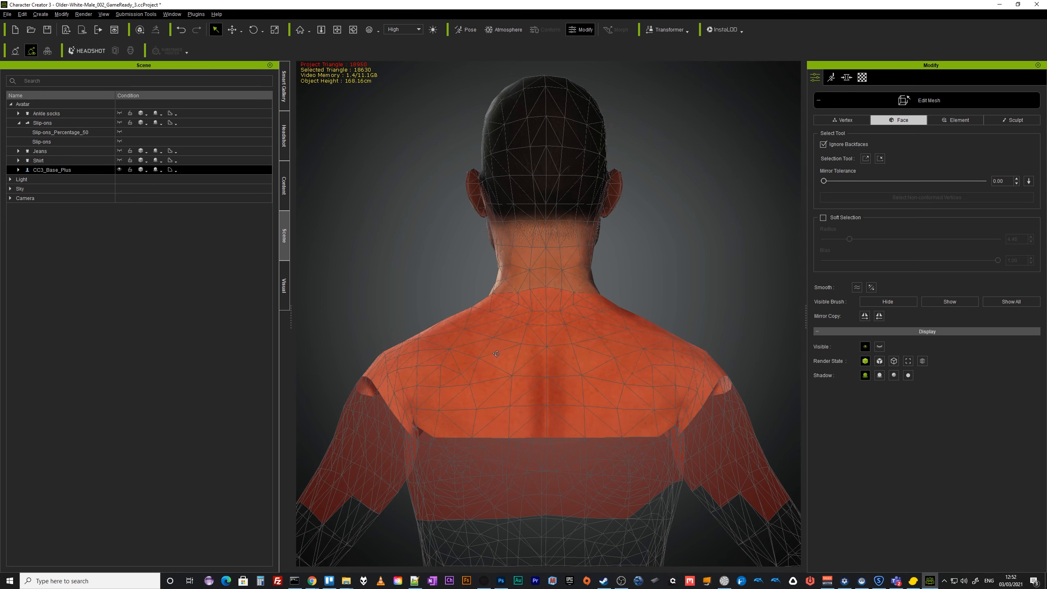
{"action": "right_click_drag", "start_coordinate": [505, 340], "coordinate": [1045, 396], "text": "alt"}
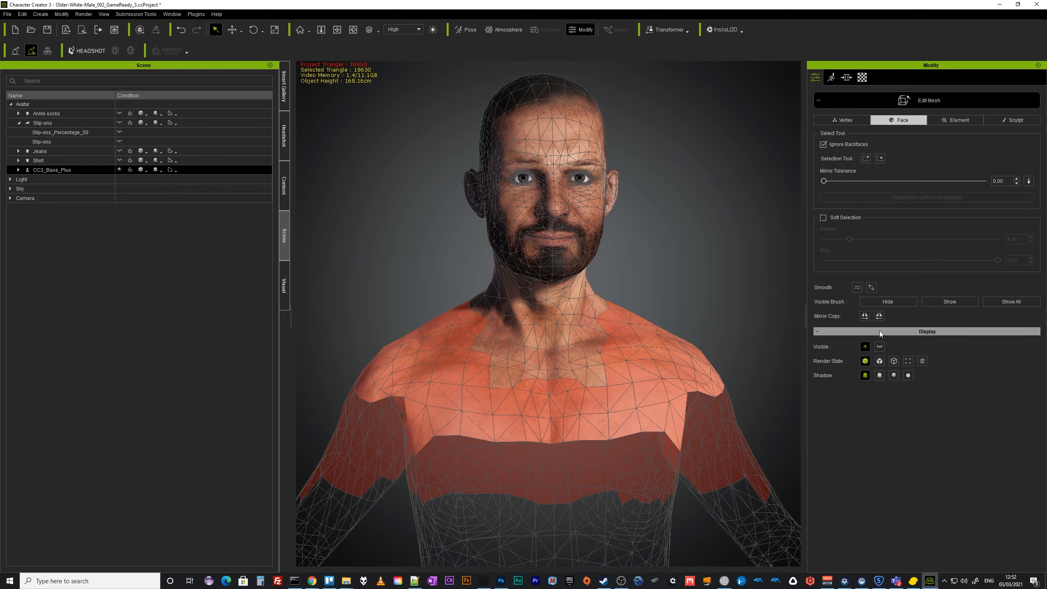
{"action": "left_click", "coordinate": [901, 301]}
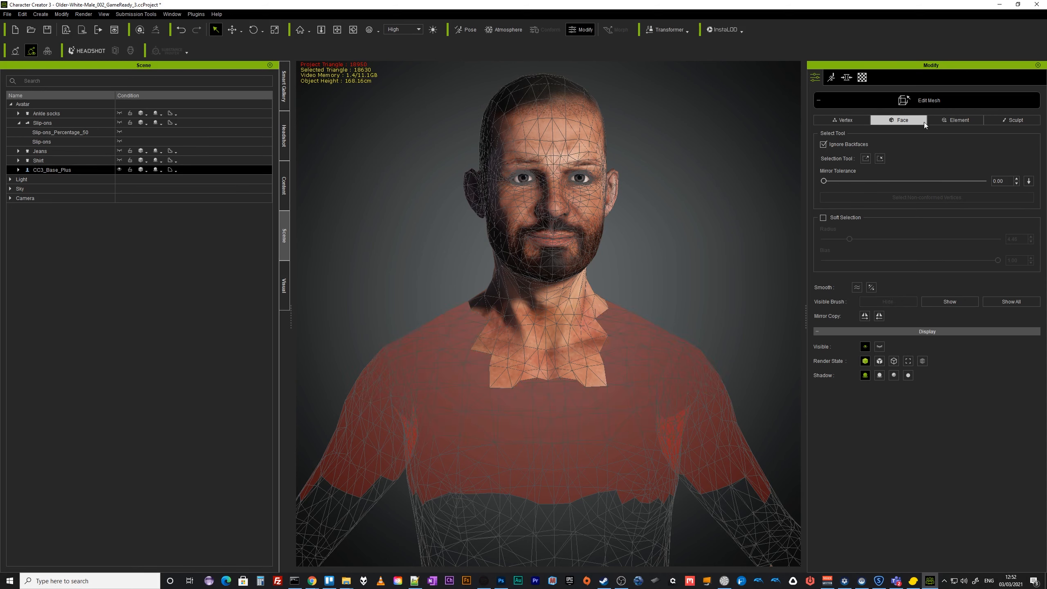
Show the shirt again and return to face editing on the CC3_Base_Plus body mesh.
{"action": "left_click", "coordinate": [120, 160]}
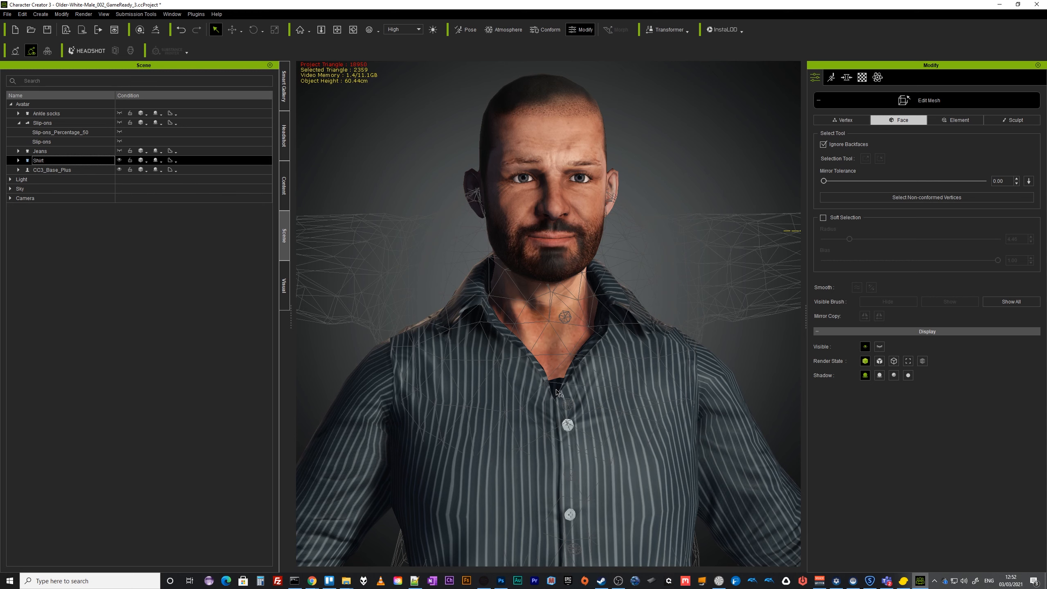
{"action": "left_click", "coordinate": [50, 172]}
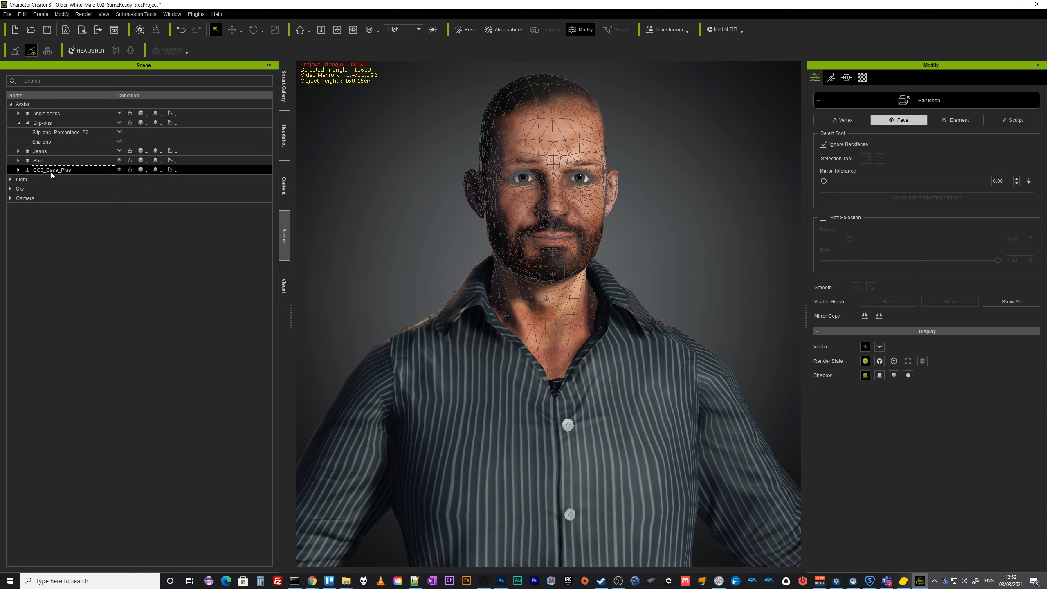
{"action": "left_click", "coordinate": [555, 390]}
{"action": "scroll", "coordinate": [545, 368], "scroll_direction": "up", "scroll_amount": 5}
{"action": "scroll", "coordinate": [594, 461], "scroll_direction": "up", "scroll_amount": 1}
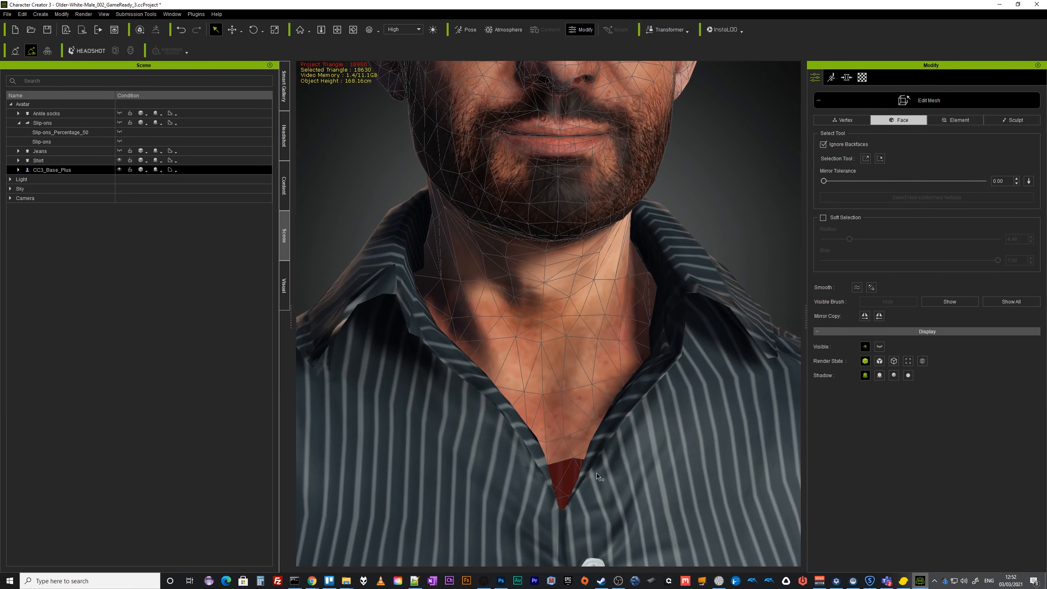
Select the hidden body faces inside the shirt's neck opening and show them again.
{"action": "right_click_drag", "start_coordinate": [569, 448], "coordinate": [472, 543]}
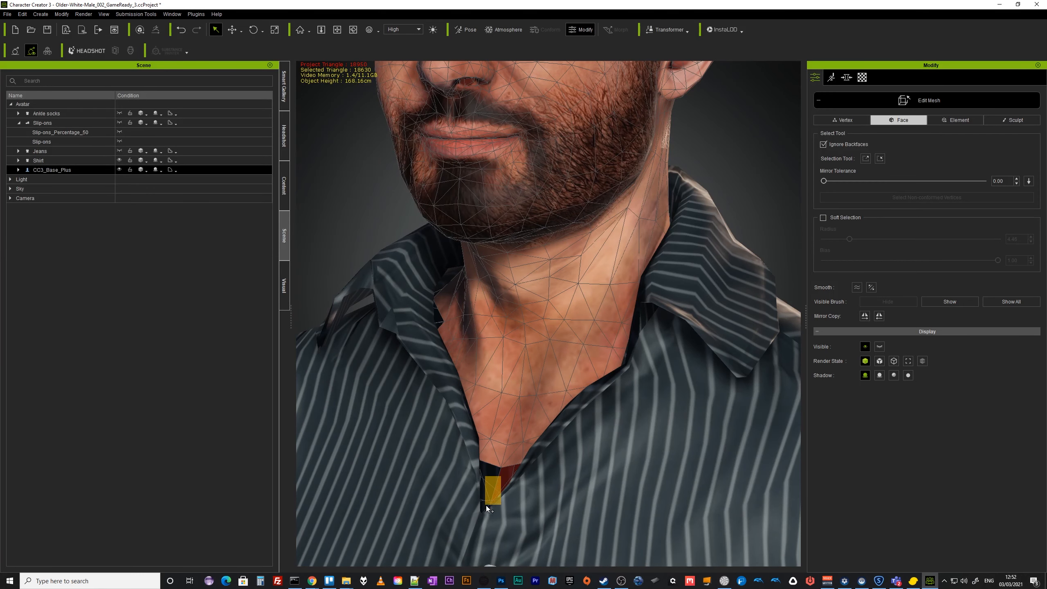
{"action": "left_click_drag", "start_coordinate": [501, 476], "coordinate": [482, 503]}
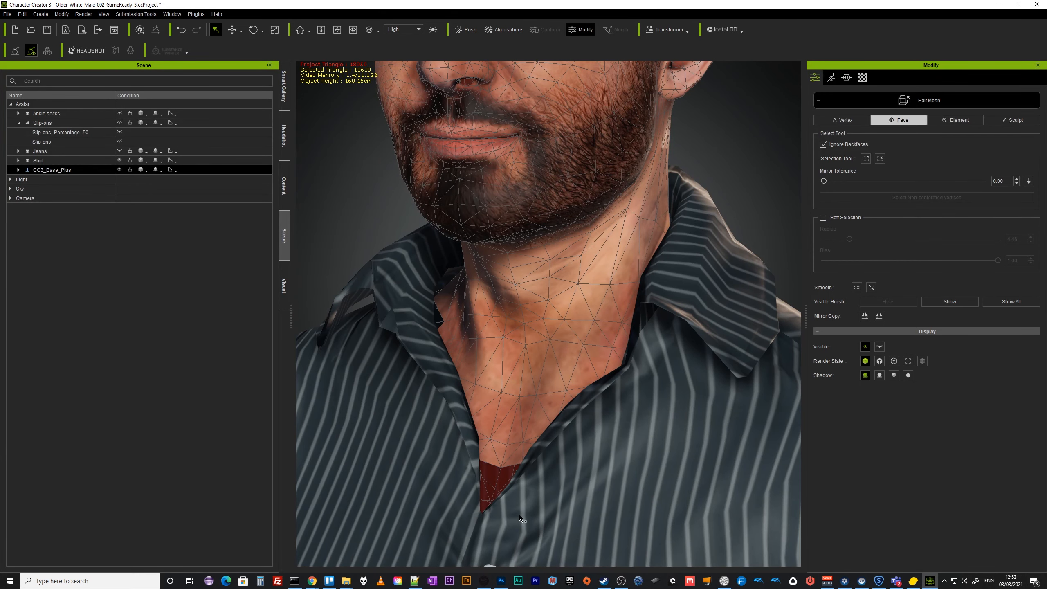
{"action": "right_click_drag", "start_coordinate": [519, 514], "coordinate": [584, 490]}
{"action": "middle_click_drag", "start_coordinate": [585, 512], "coordinate": [543, 366]}
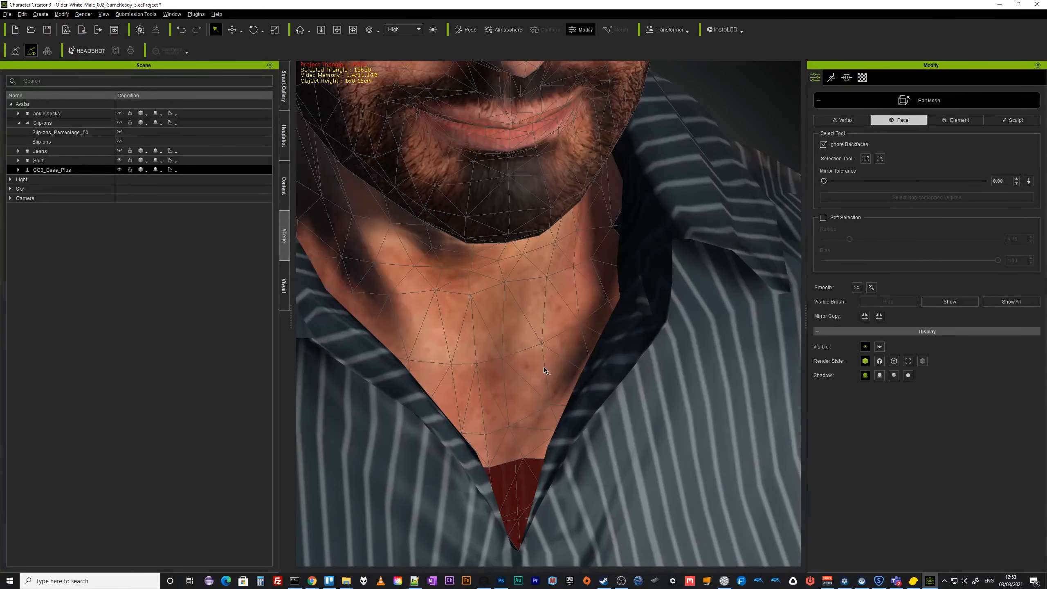
{"action": "right_click_drag", "start_coordinate": [512, 481], "coordinate": [417, 494]}
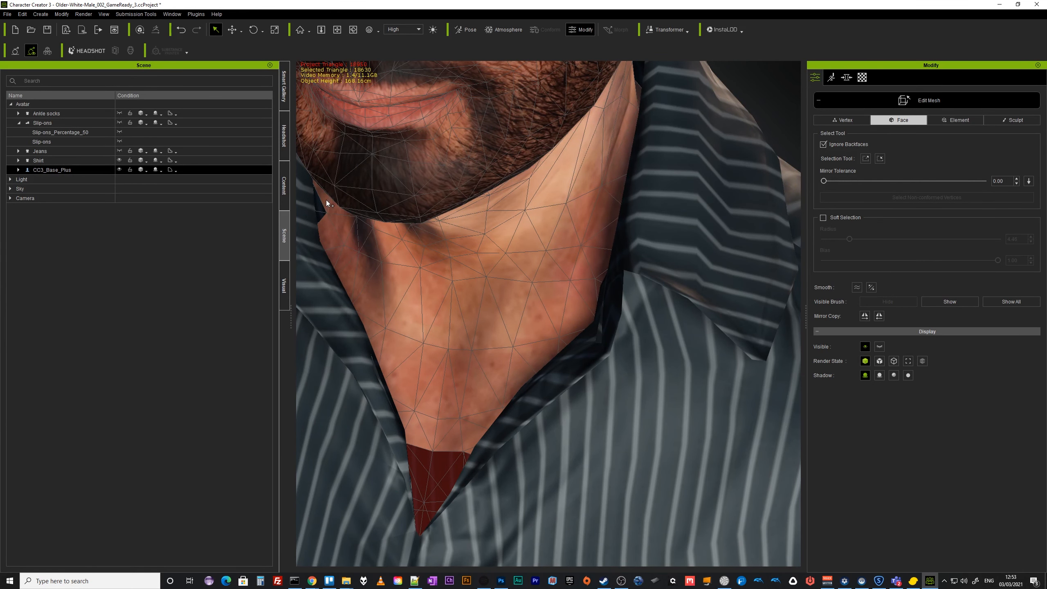
{"action": "left_click_drag", "start_coordinate": [325, 228], "coordinate": [344, 246]}
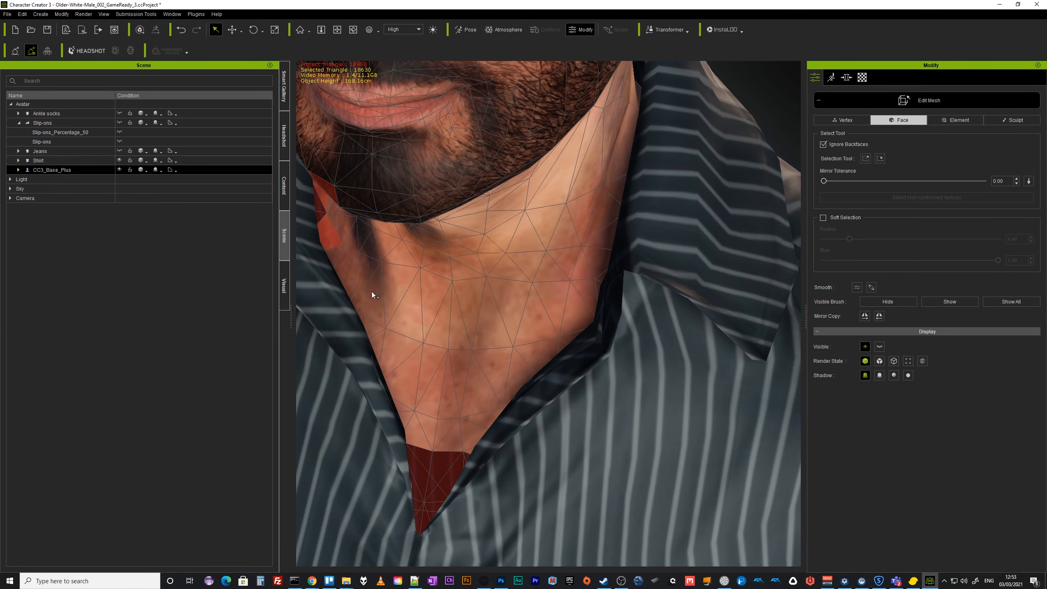
{"action": "right_click_drag", "start_coordinate": [483, 298], "coordinate": [592, 207]}
{"action": "left_click_drag", "start_coordinate": [589, 149], "coordinate": [594, 168], "text": "ctrl"}
{"action": "scroll", "coordinate": [556, 307], "scroll_direction": "down", "scroll_amount": 10}
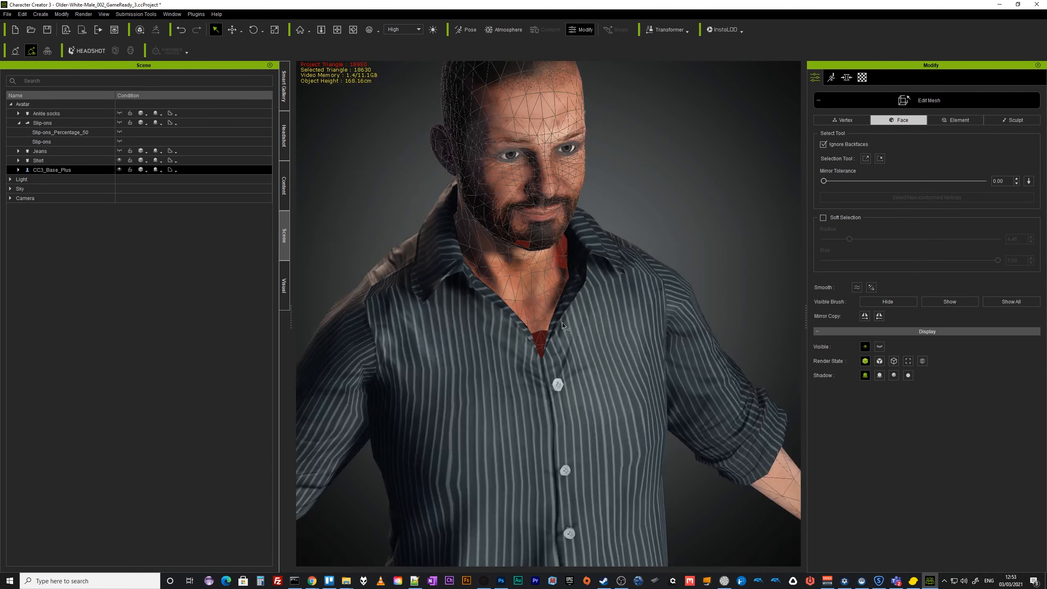
{"action": "right_click_drag", "start_coordinate": [562, 323], "coordinate": [453, 244]}
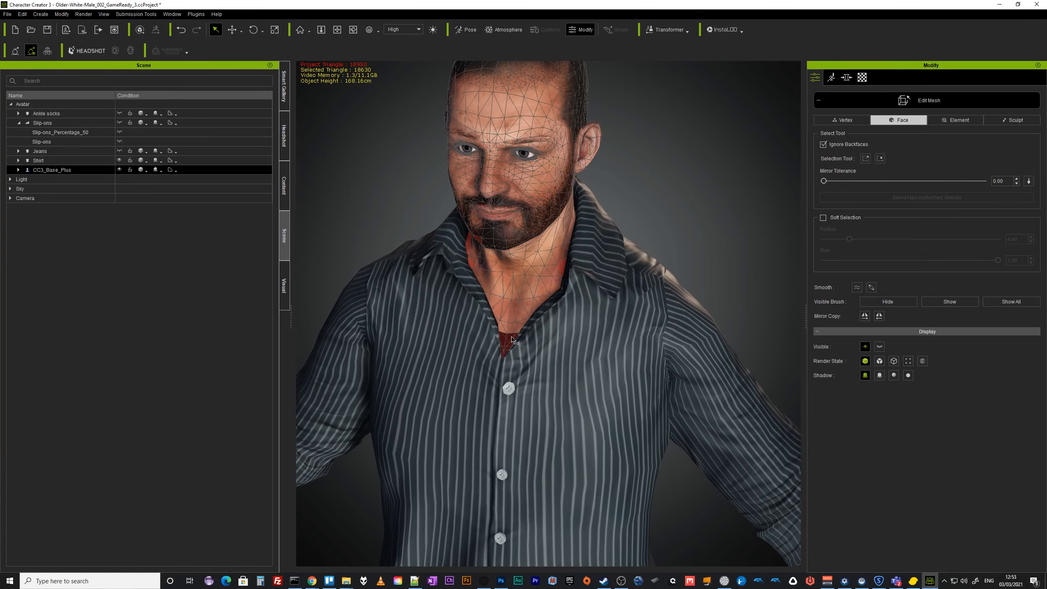
{"action": "left_click", "coordinate": [949, 302]}
Switch the shirt's render state to X-Ray to inspect the body beneath the collar.
{"action": "left_click", "coordinate": [94, 160], "text": "ctrl"}
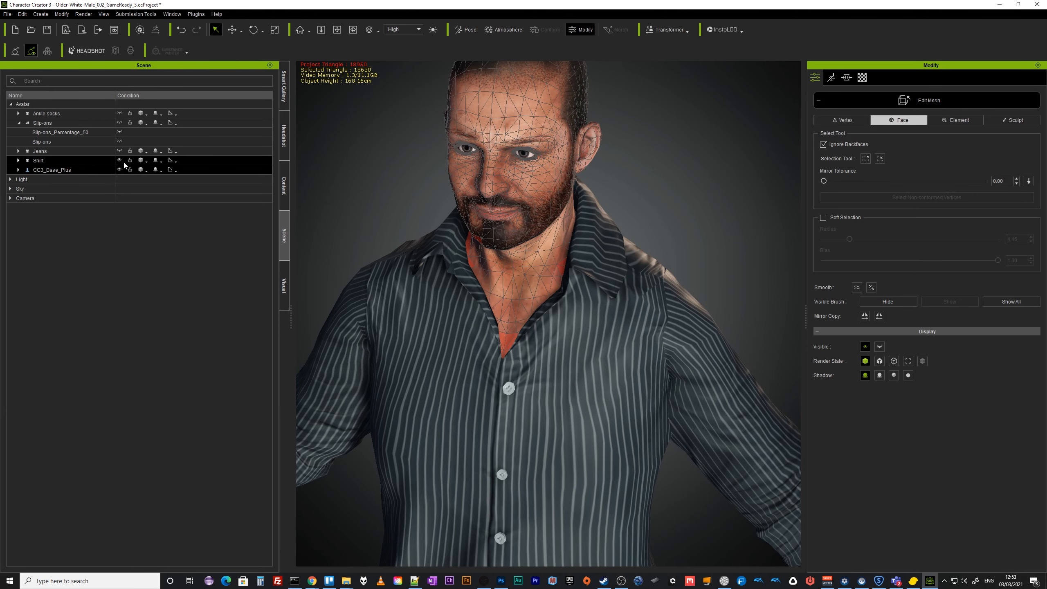
{"action": "left_click_drag", "start_coordinate": [535, 358], "coordinate": [69, 310], "text": "alt"}
{"action": "left_click_drag", "start_coordinate": [526, 268], "coordinate": [796, 328], "text": "alt"}
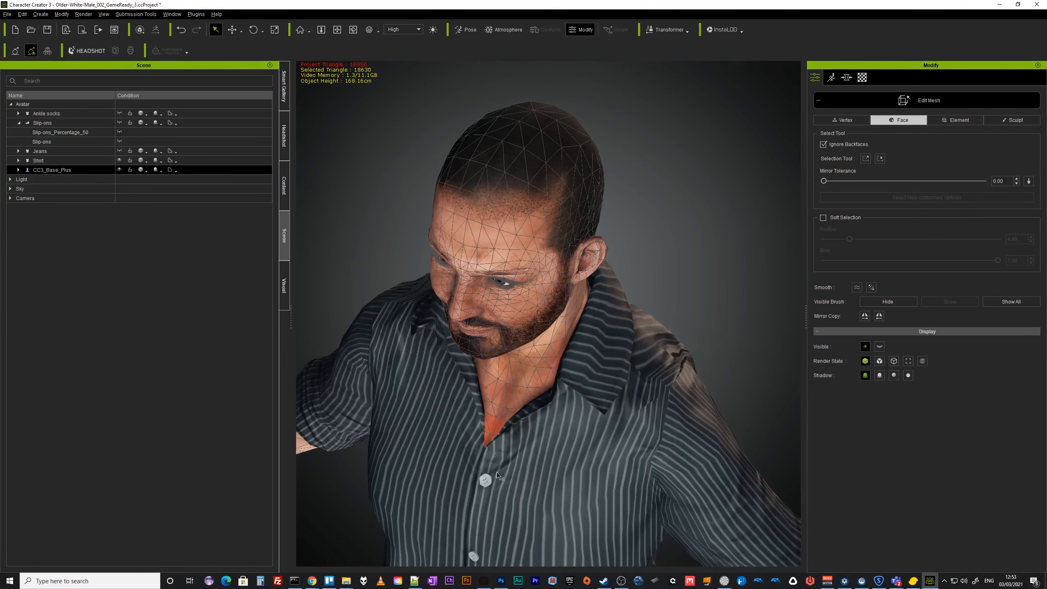
{"action": "left_click_drag", "start_coordinate": [499, 383], "coordinate": [588, 271], "text": "alt"}
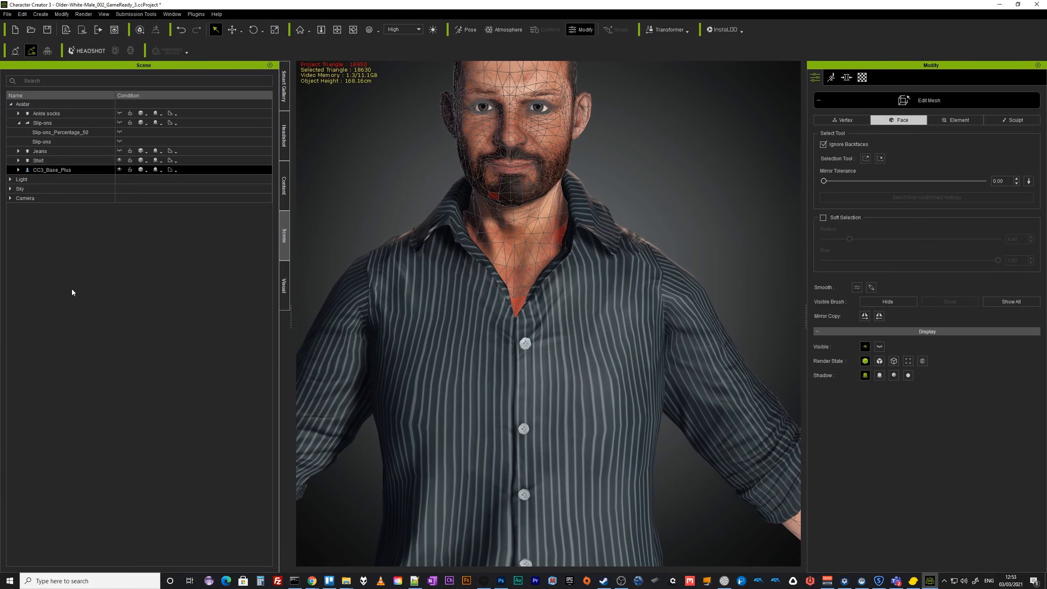
{"action": "left_click", "coordinate": [54, 160], "text": "ctrl"}
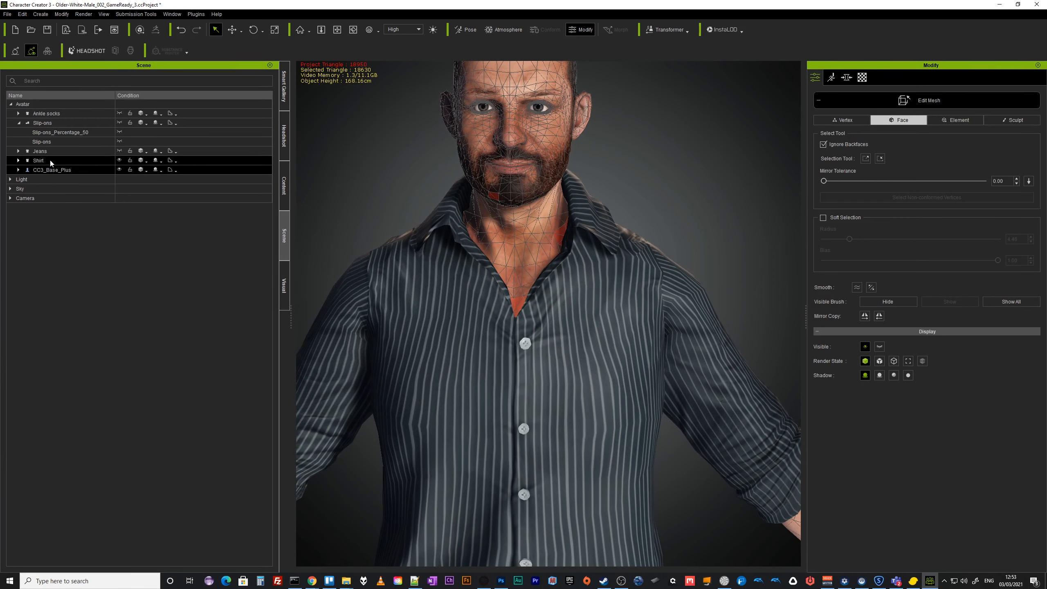
{"action": "left_click", "coordinate": [77, 161]}
{"action": "left_click", "coordinate": [144, 161]}
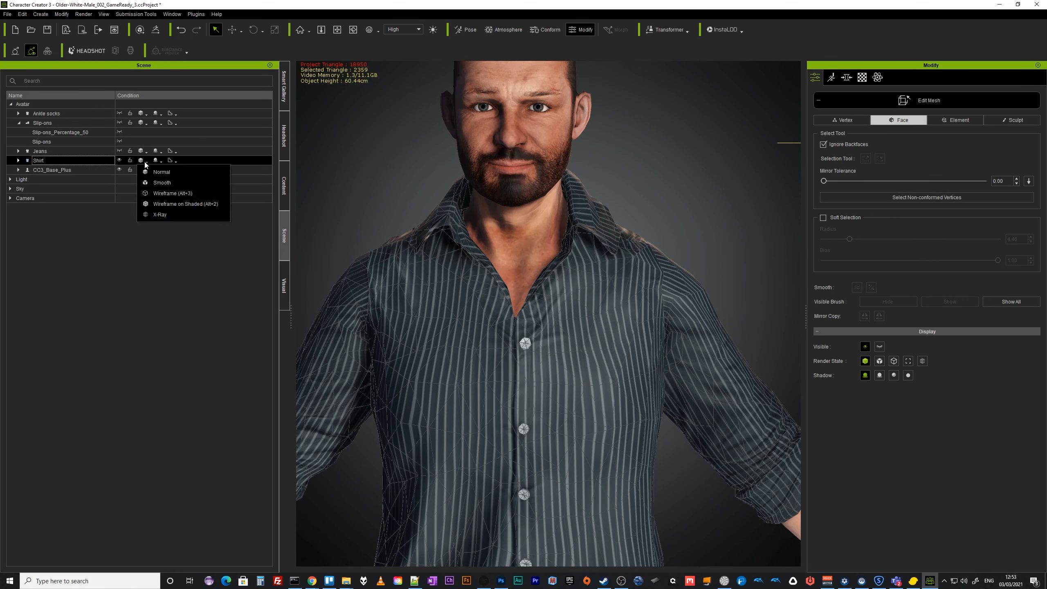
{"action": "left_click", "coordinate": [161, 214]}
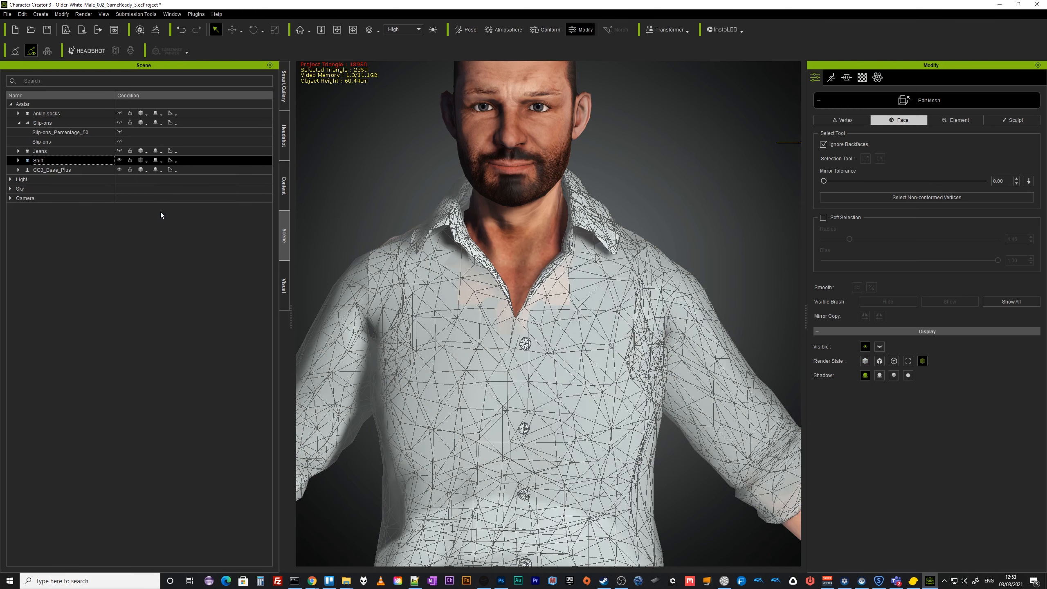
{"action": "scroll", "coordinate": [484, 347], "scroll_direction": "up", "scroll_amount": 3}
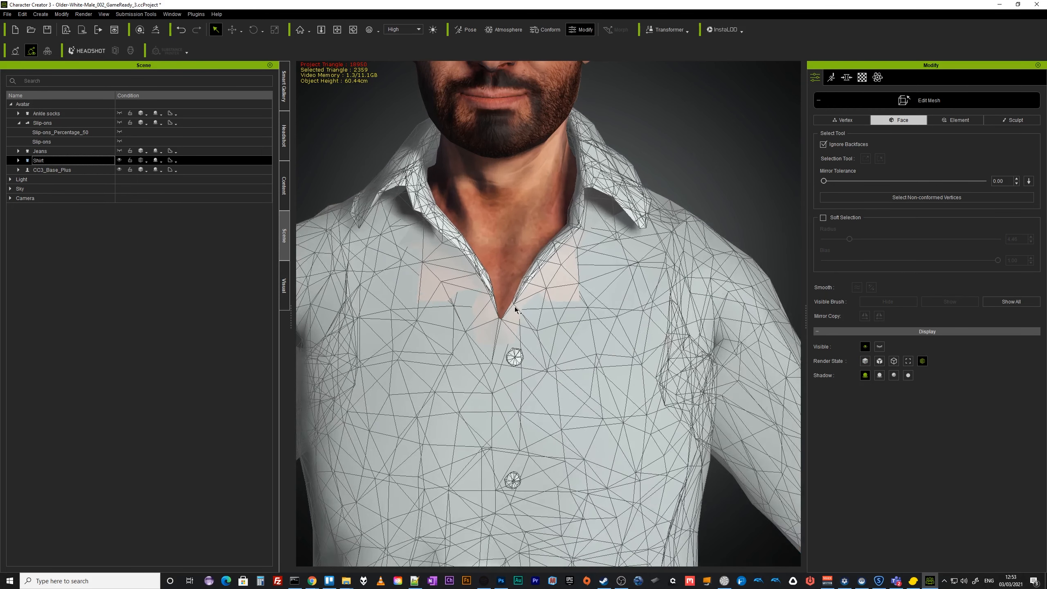
Check the chest under the shirt by toggling the shirt's visibility, then set its render state back to Normal.
{"action": "left_click", "coordinate": [53, 170]}
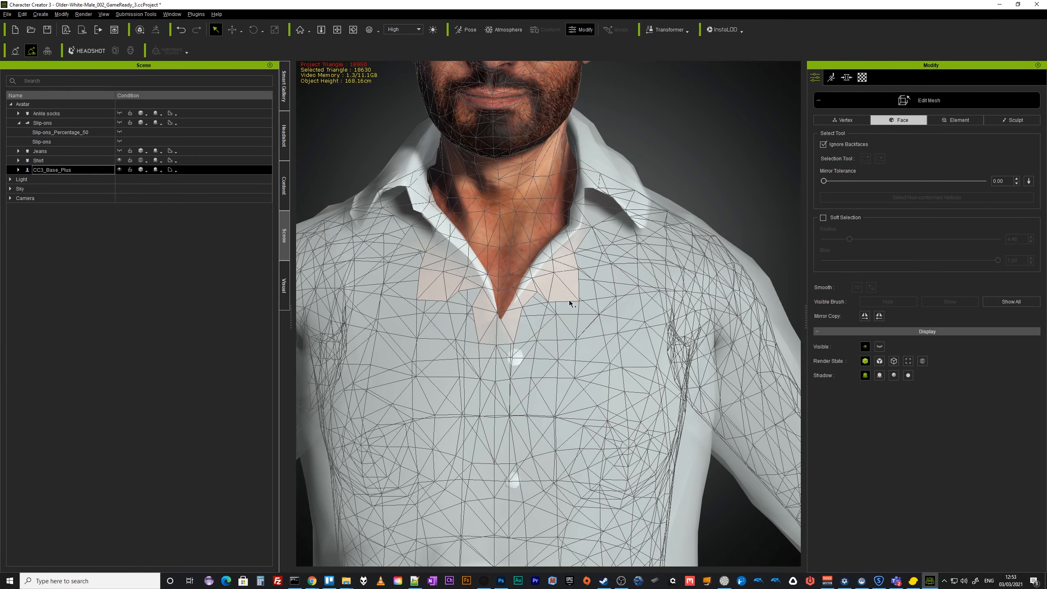
{"action": "right_click_drag", "start_coordinate": [563, 310], "coordinate": [579, 339]}
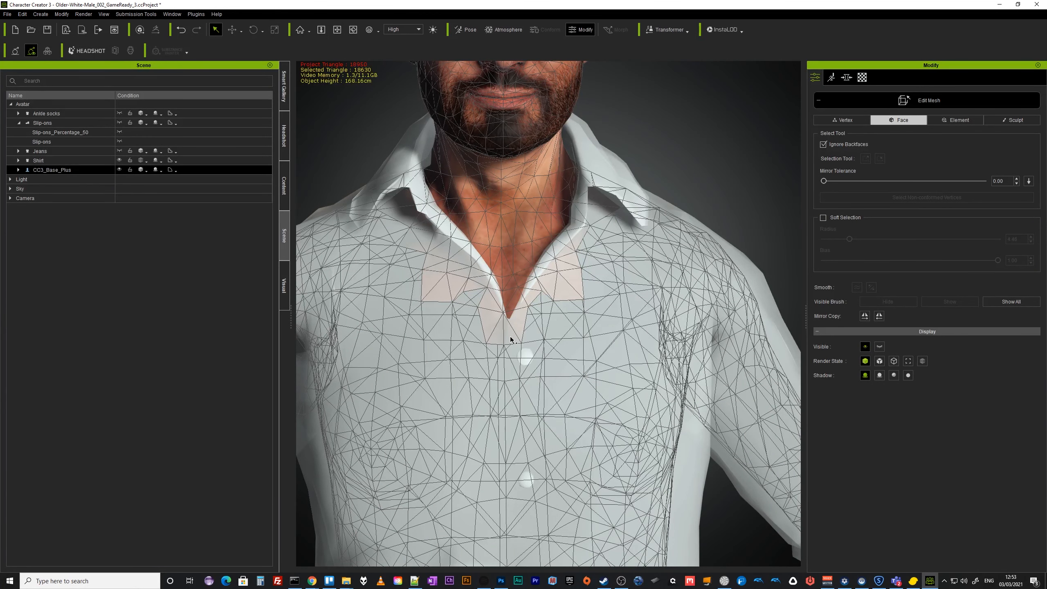
{"action": "left_click", "coordinate": [118, 160]}
{"action": "left_click", "coordinate": [119, 160]}
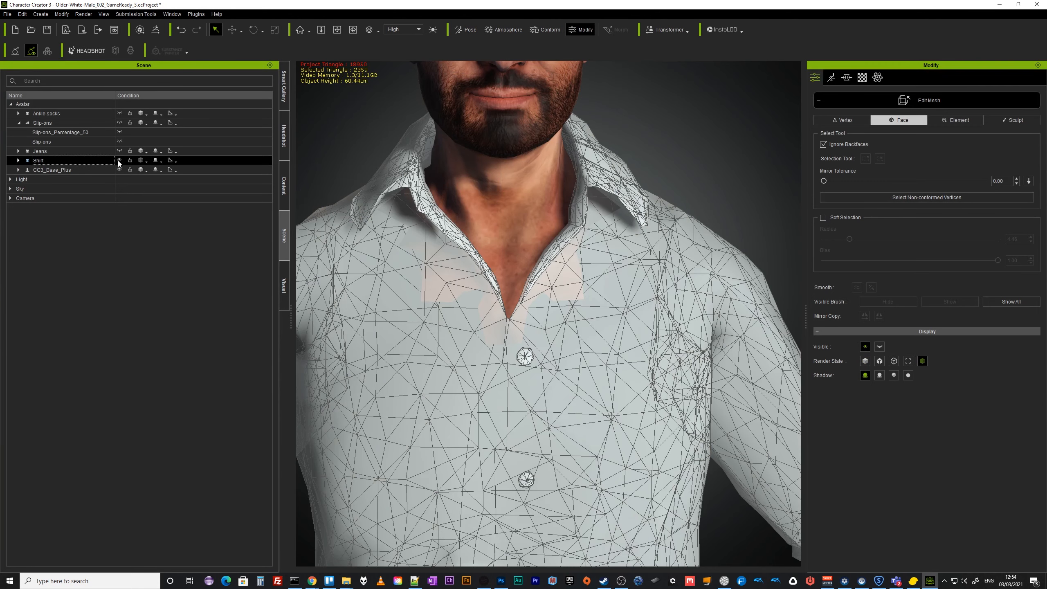
{"action": "left_click", "coordinate": [119, 160]}
{"action": "left_click", "coordinate": [119, 160]}
{"action": "scroll", "coordinate": [433, 402], "scroll_direction": "down", "scroll_amount": 3}
{"action": "left_click", "coordinate": [142, 160]}
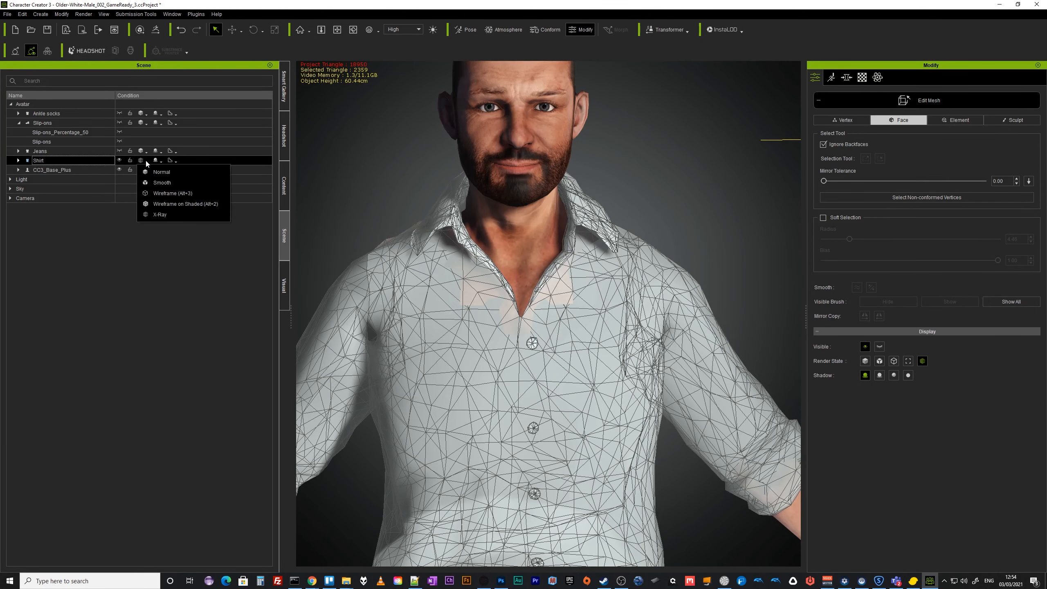
{"action": "left_click", "coordinate": [162, 215]}
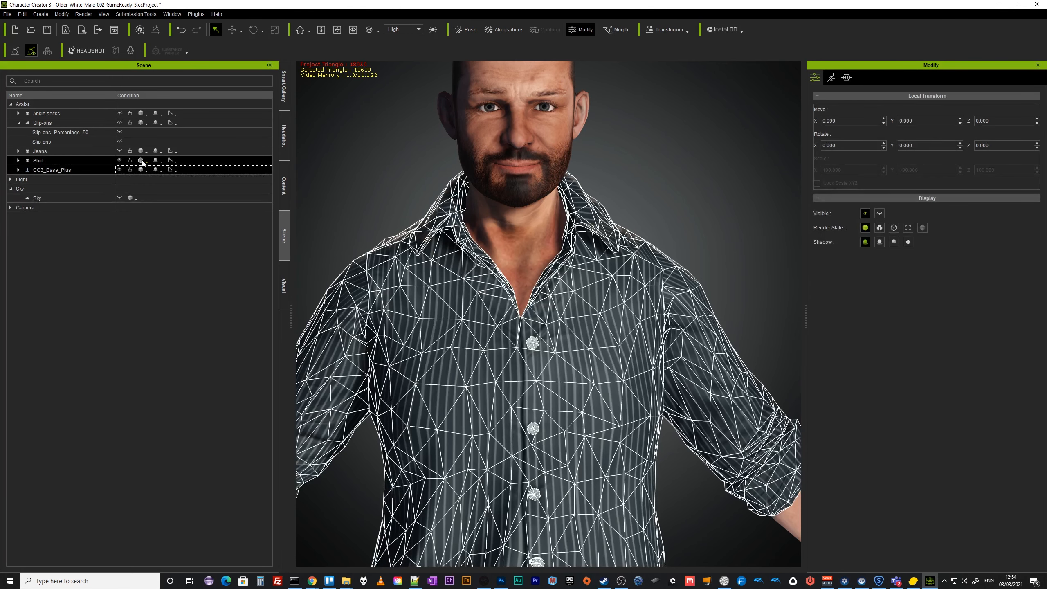
{"action": "left_click", "coordinate": [143, 160]}
{"action": "left_click", "coordinate": [163, 169]}
Toggle the body and shirt visibility to review which body parts remain visible under the clothing.
{"action": "left_click", "coordinate": [63, 170]}
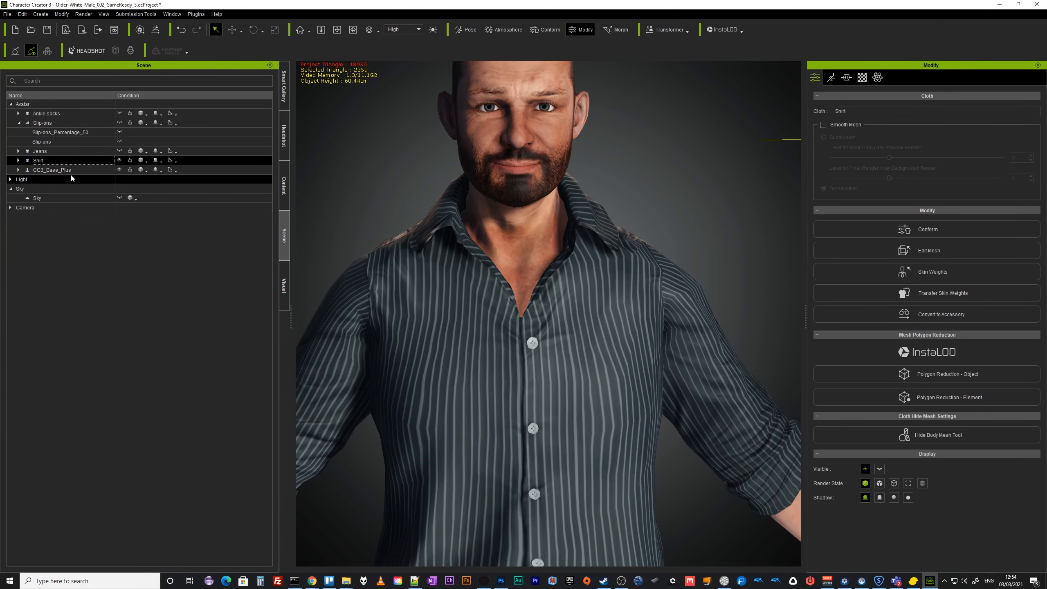
{"action": "scroll", "coordinate": [571, 404], "scroll_direction": "down", "scroll_amount": 3}
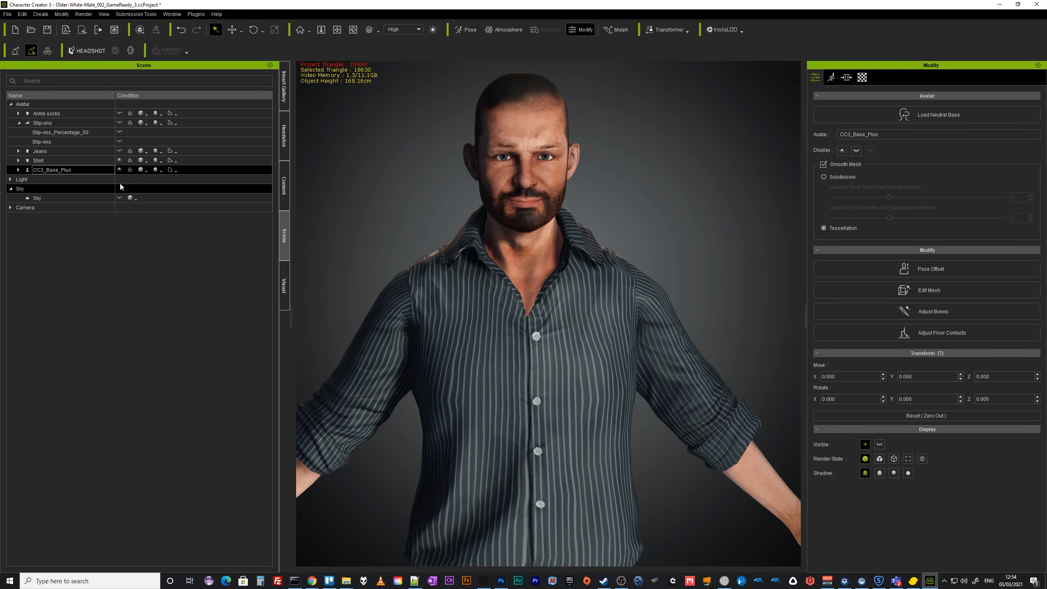
{"action": "left_click", "coordinate": [119, 169]}
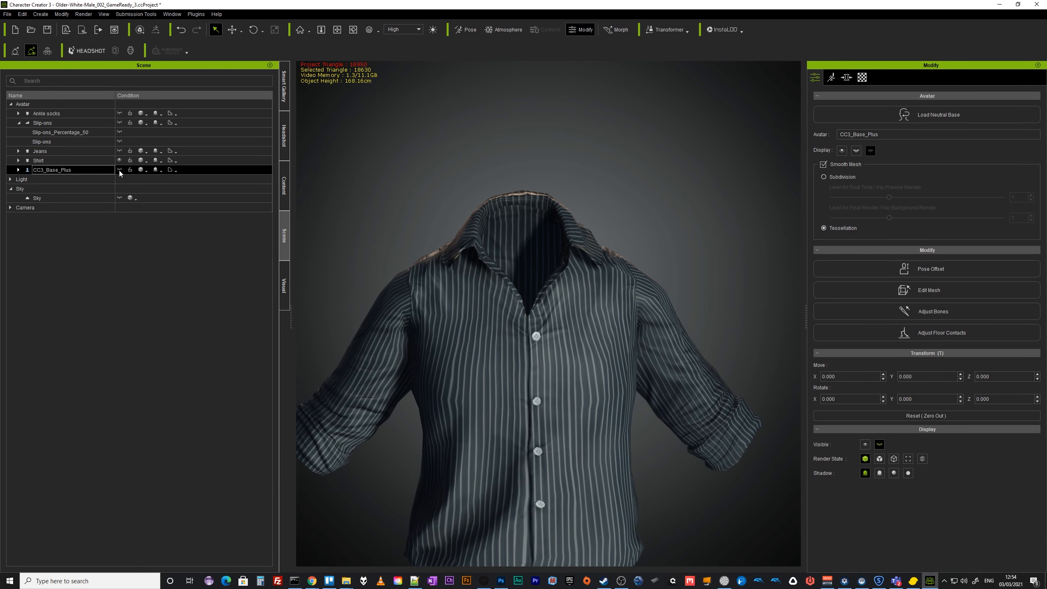
{"action": "left_click", "coordinate": [119, 169]}
{"action": "left_click", "coordinate": [118, 161]}
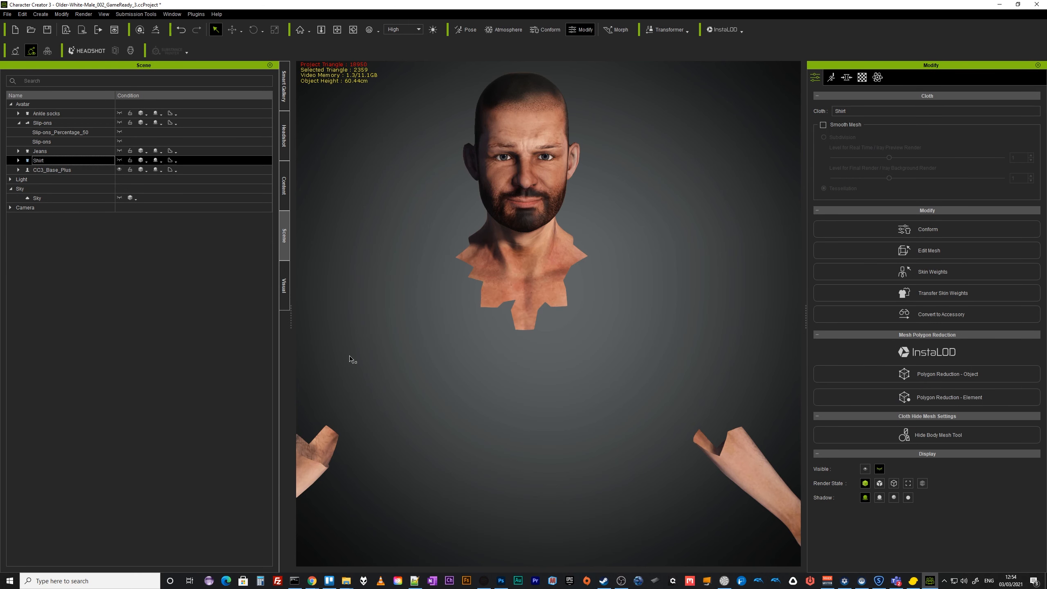
{"action": "scroll", "coordinate": [435, 442], "scroll_direction": "down", "scroll_amount": 3}
{"action": "middle_click_drag", "start_coordinate": [474, 439], "coordinate": [465, 380]}
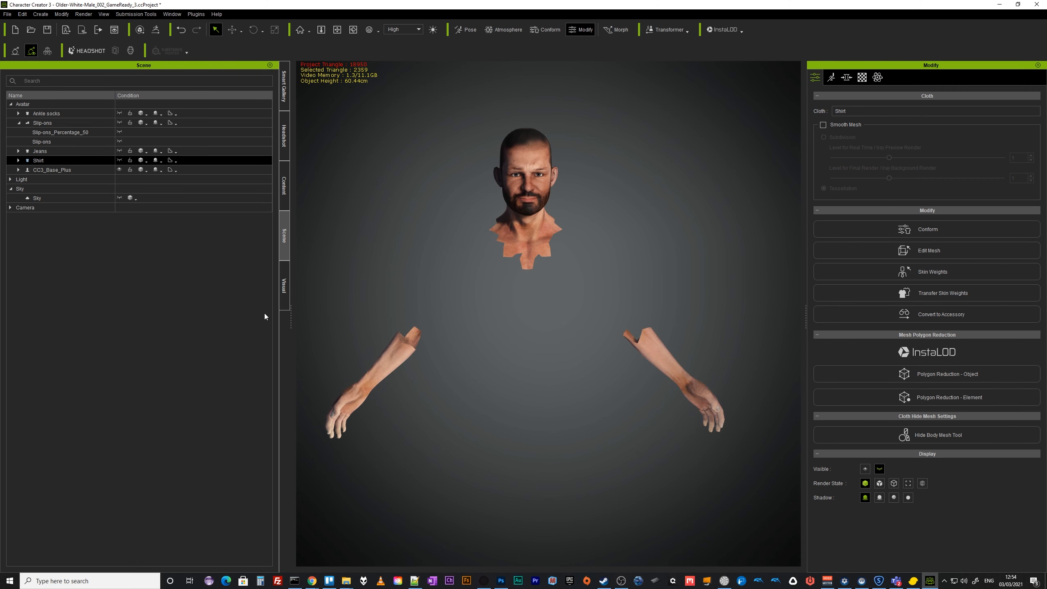
{"action": "left_click", "coordinate": [120, 160]}
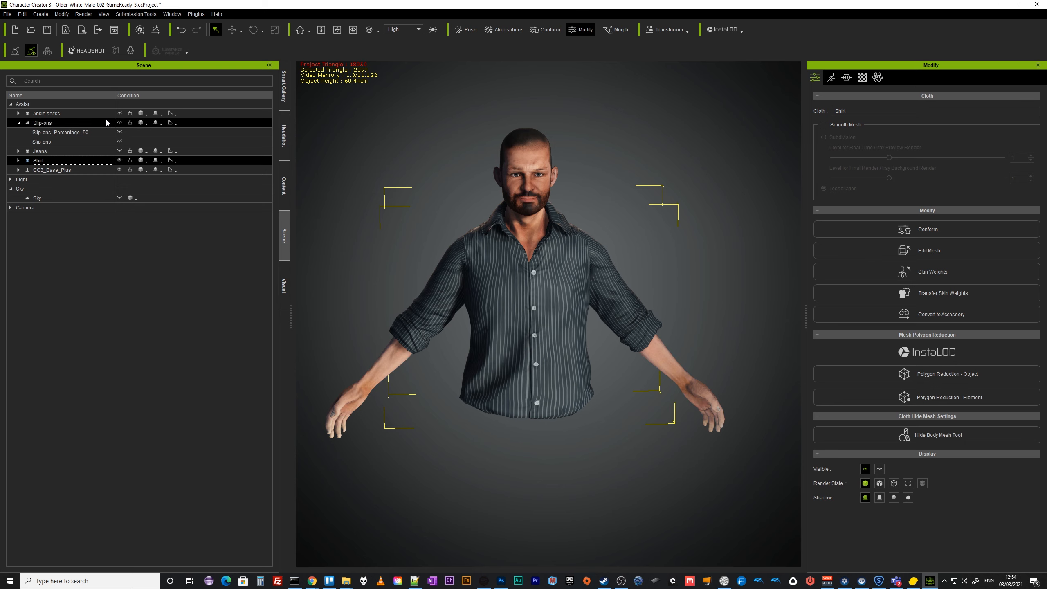
Unhide the ankle socks and the slip-ons.
{"action": "left_click", "coordinate": [120, 113]}
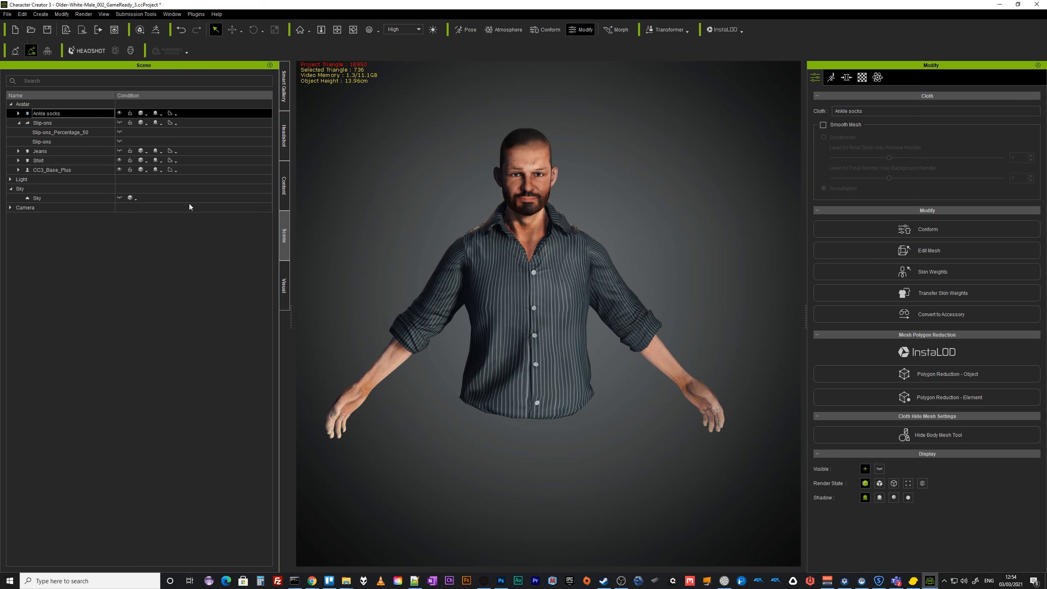
{"action": "middle_click_drag", "start_coordinate": [523, 478], "coordinate": [507, 268]}
{"action": "right_click_drag", "start_coordinate": [493, 522], "coordinate": [668, 459]}
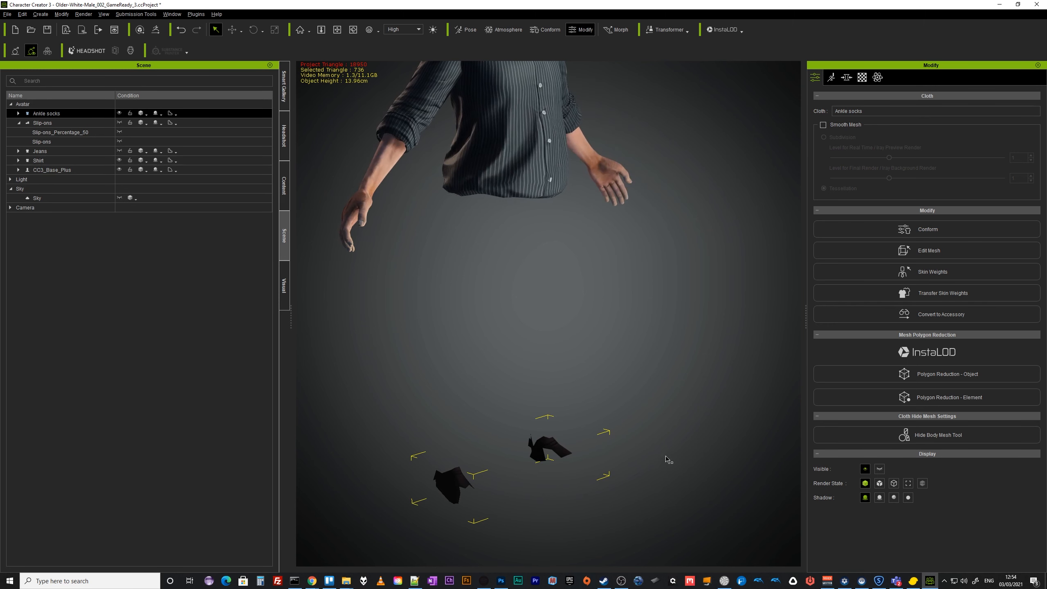
{"action": "left_click", "coordinate": [119, 122]}
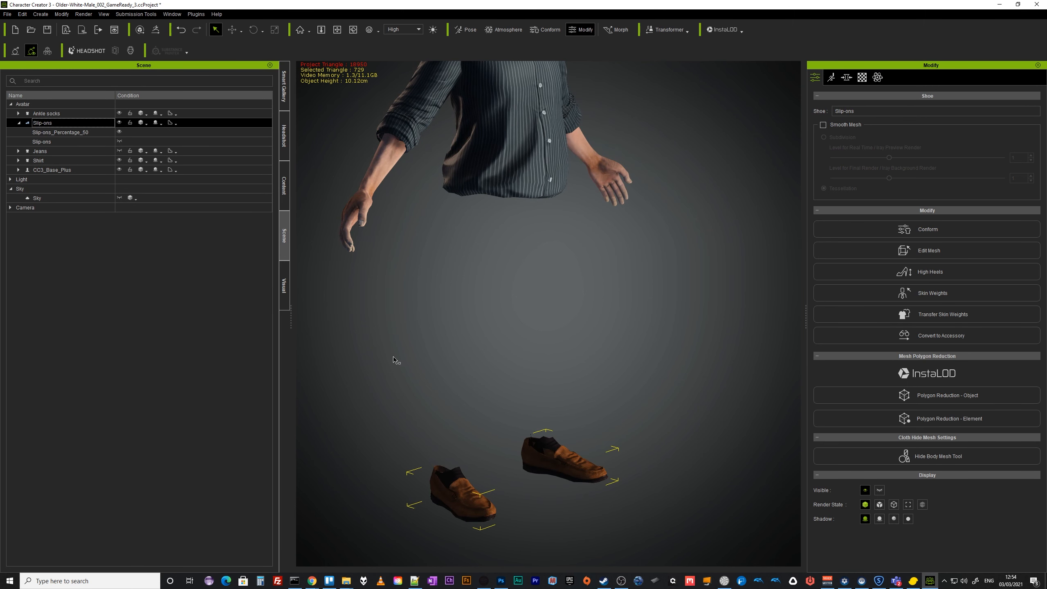
Set the slip-ons' render state to X-Ray and open Edit Mesh on the ankle socks.
{"action": "left_click_drag", "start_coordinate": [553, 435], "coordinate": [561, 416], "text": "alt"}
{"action": "middle_click_drag", "start_coordinate": [561, 417], "coordinate": [585, 330], "text": "alt"}
{"action": "left_click_drag", "start_coordinate": [585, 330], "coordinate": [623, 322], "text": "alt"}
{"action": "left_click_drag", "start_coordinate": [534, 394], "coordinate": [570, 373], "text": "alt"}
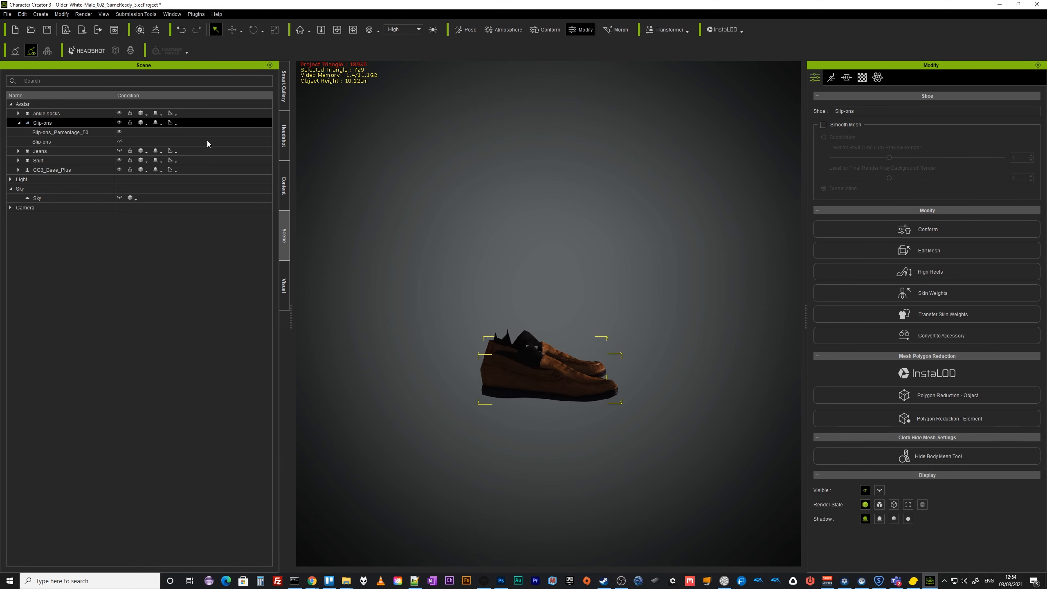
{"action": "left_click", "coordinate": [146, 125]}
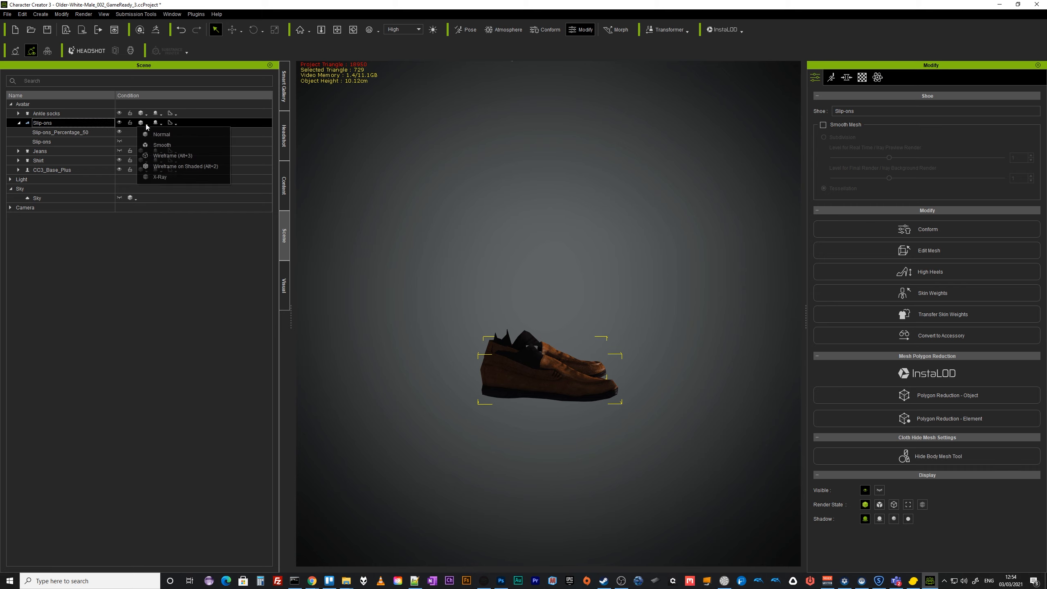
{"action": "left_click", "coordinate": [160, 180]}
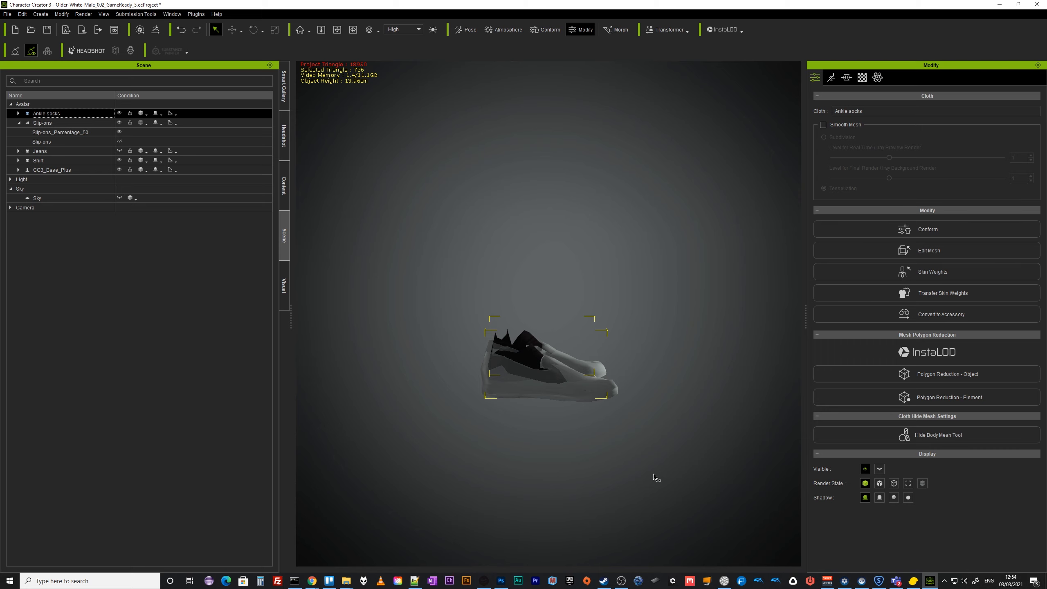
{"action": "scroll", "coordinate": [655, 473], "scroll_direction": "up", "scroll_amount": 5}
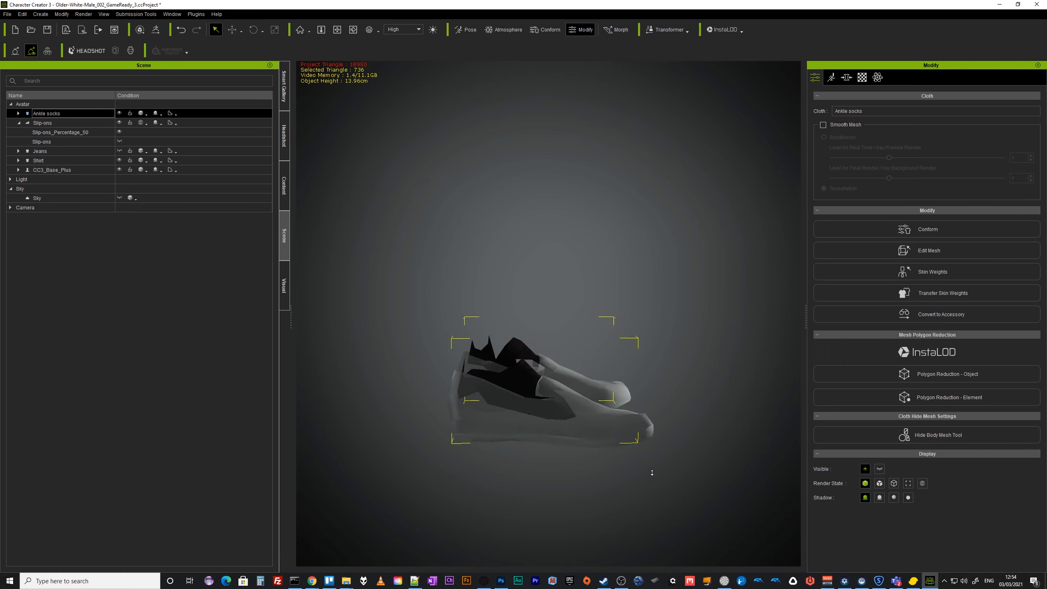
{"action": "left_click", "coordinate": [926, 251]}
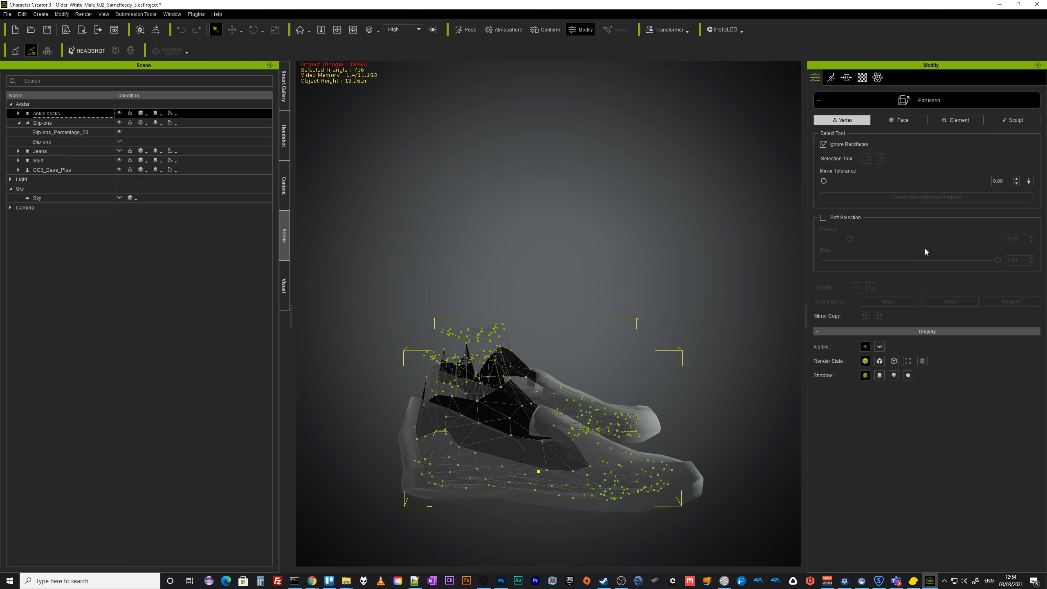
Switch the ankle socks' mesh editing to face selection and orbit around the slip-ons to inspect the sock mesh.
{"action": "left_click", "coordinate": [910, 119]}
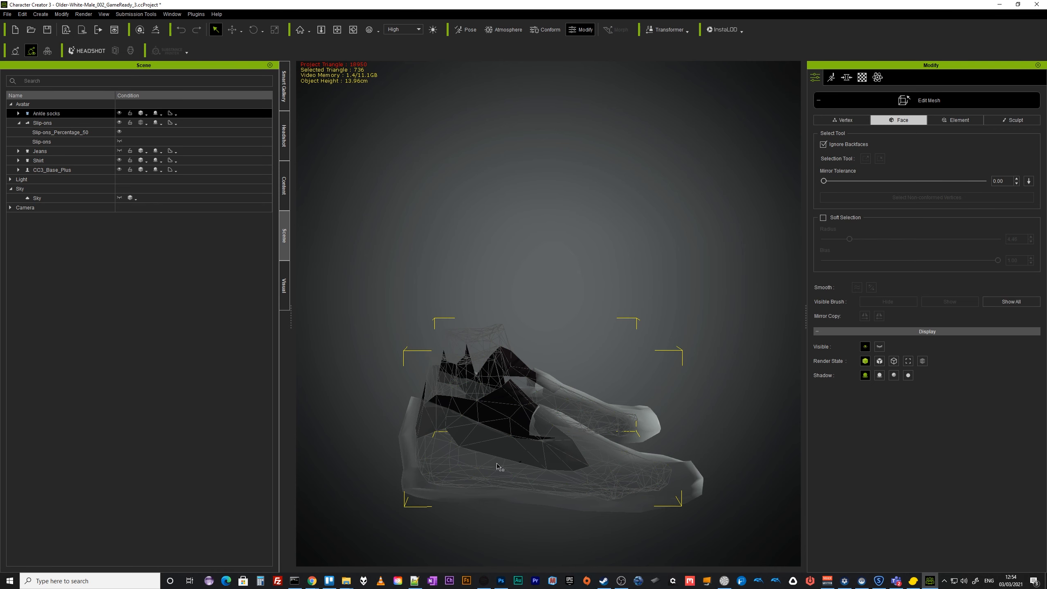
{"action": "right_click_drag", "start_coordinate": [582, 473], "coordinate": [517, 513]}
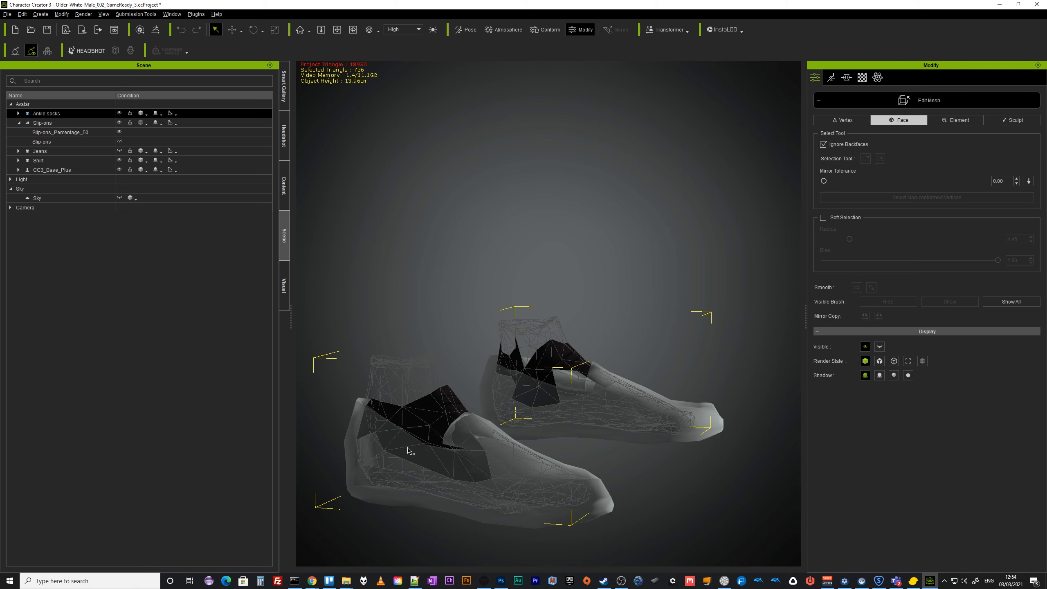
{"action": "right_click_drag", "start_coordinate": [409, 450], "coordinate": [752, 461]}
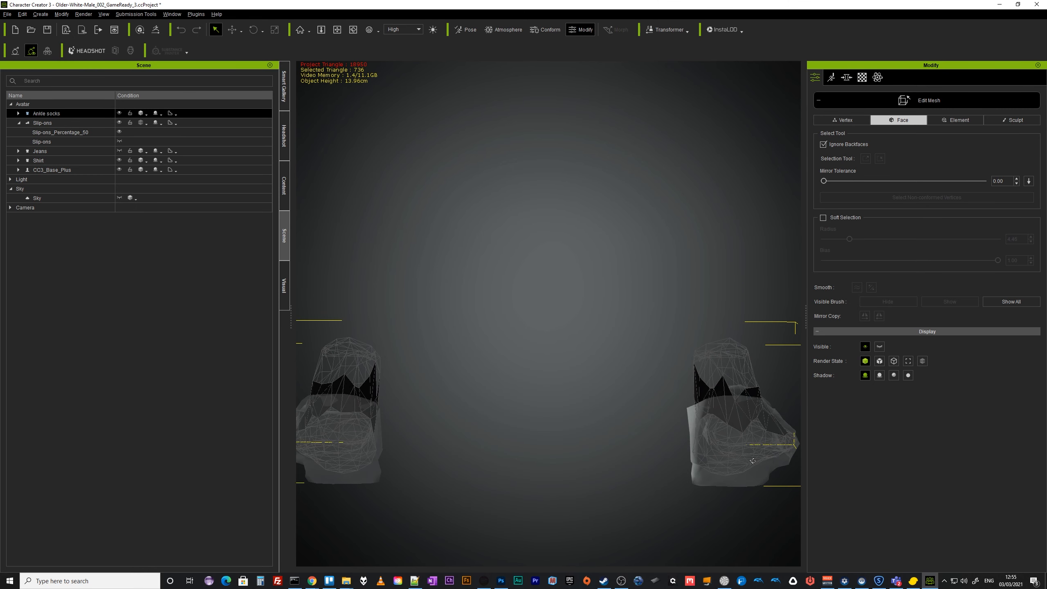
{"action": "scroll", "coordinate": [751, 459], "scroll_direction": "up", "scroll_amount": 3}
{"action": "middle_click_drag", "start_coordinate": [751, 460], "coordinate": [548, 468]}
{"action": "right_click_drag", "start_coordinate": [580, 455], "coordinate": [943, 456]}
{"action": "middle_click_drag", "start_coordinate": [943, 456], "coordinate": [692, 488]}
{"action": "right_click_drag", "start_coordinate": [574, 468], "coordinate": [519, 476]}
{"action": "right_click_drag", "start_coordinate": [676, 456], "coordinate": [560, 459]}
{"action": "middle_click_drag", "start_coordinate": [747, 469], "coordinate": [494, 441]}
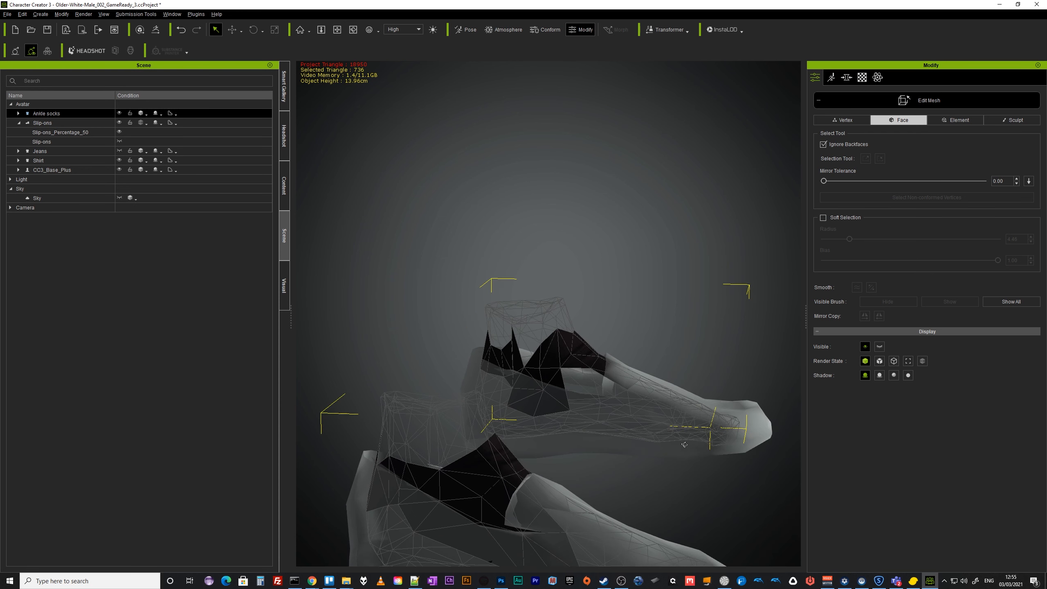
{"action": "right_click_drag", "start_coordinate": [684, 444], "coordinate": [488, 481]}
{"action": "middle_click_drag", "start_coordinate": [605, 439], "coordinate": [503, 434]}
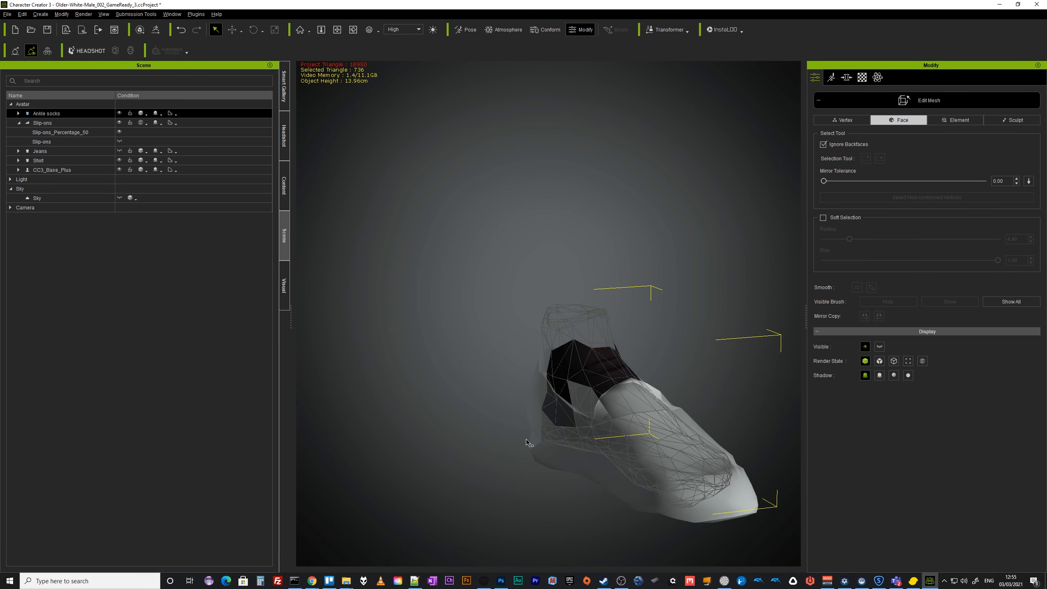
Show the jeans and select a protruding ankle-sock face near the trouser hem.
{"action": "left_click", "coordinate": [119, 151]}
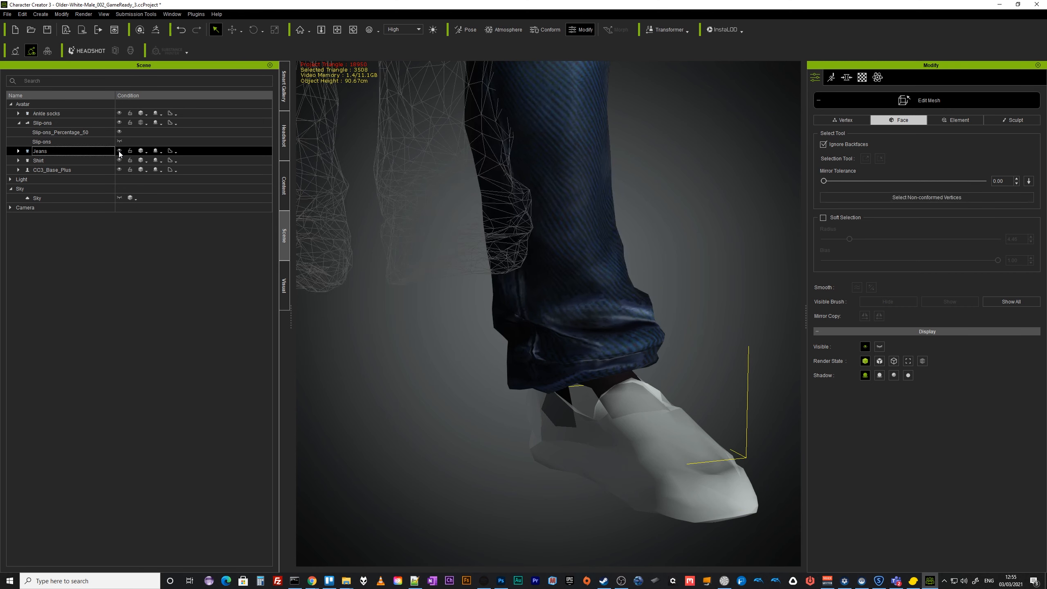
{"action": "middle_click_drag", "start_coordinate": [683, 441], "coordinate": [661, 384], "text": "alt"}
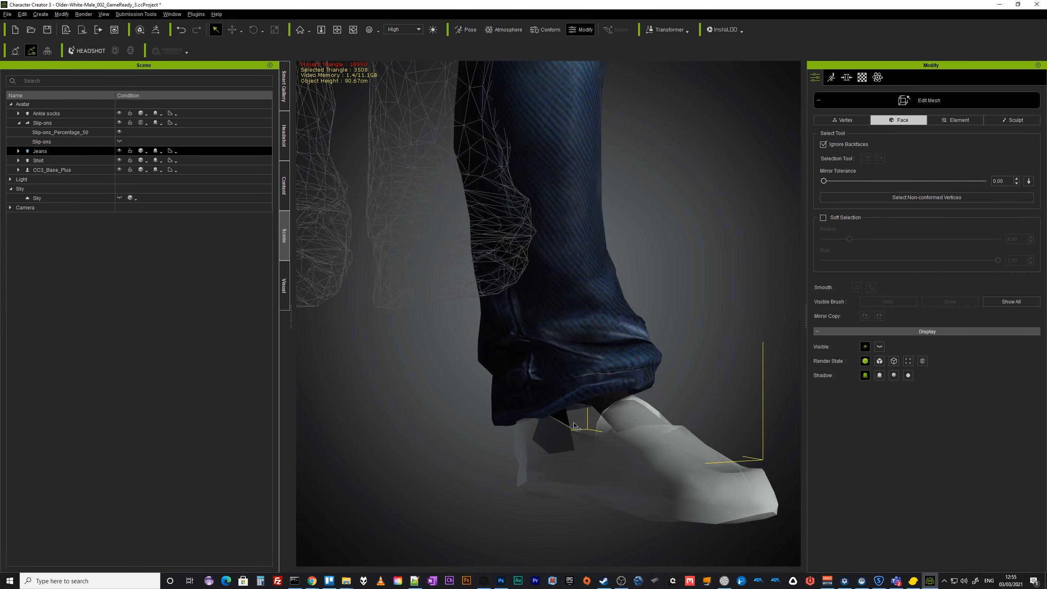
{"action": "left_click", "coordinate": [59, 113]}
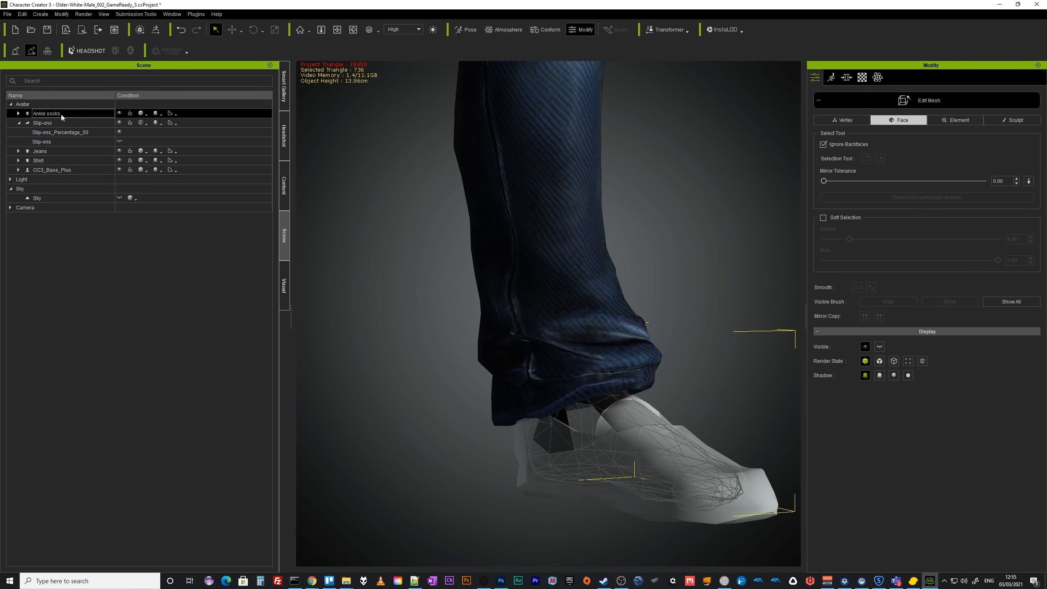
{"action": "left_click", "coordinate": [571, 414]}
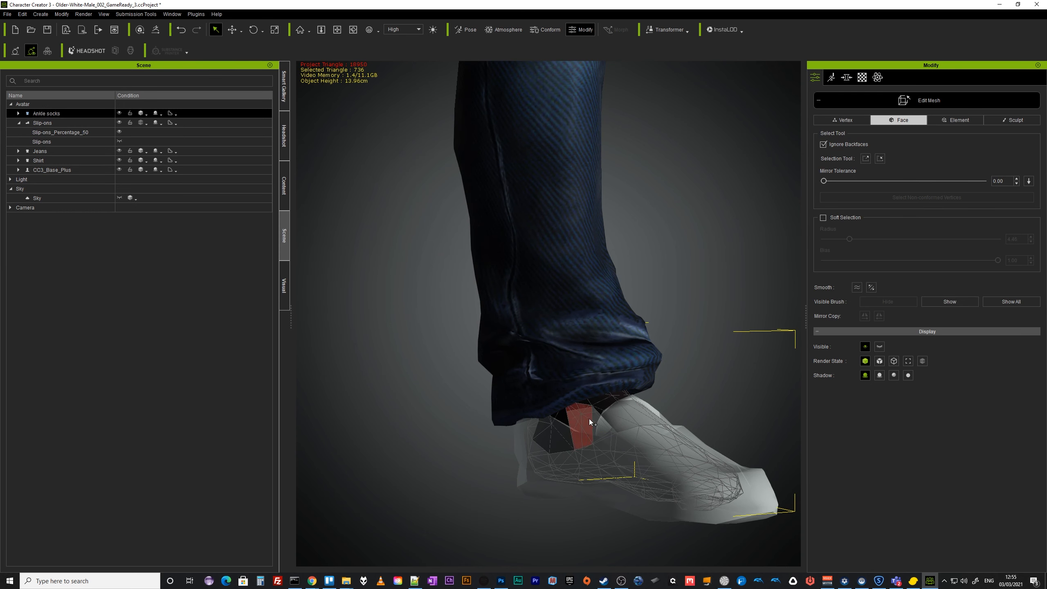
{"action": "right_click_drag", "start_coordinate": [652, 463], "coordinate": [847, 482]}
{"action": "right_click_drag", "start_coordinate": [532, 462], "coordinate": [803, 423]}
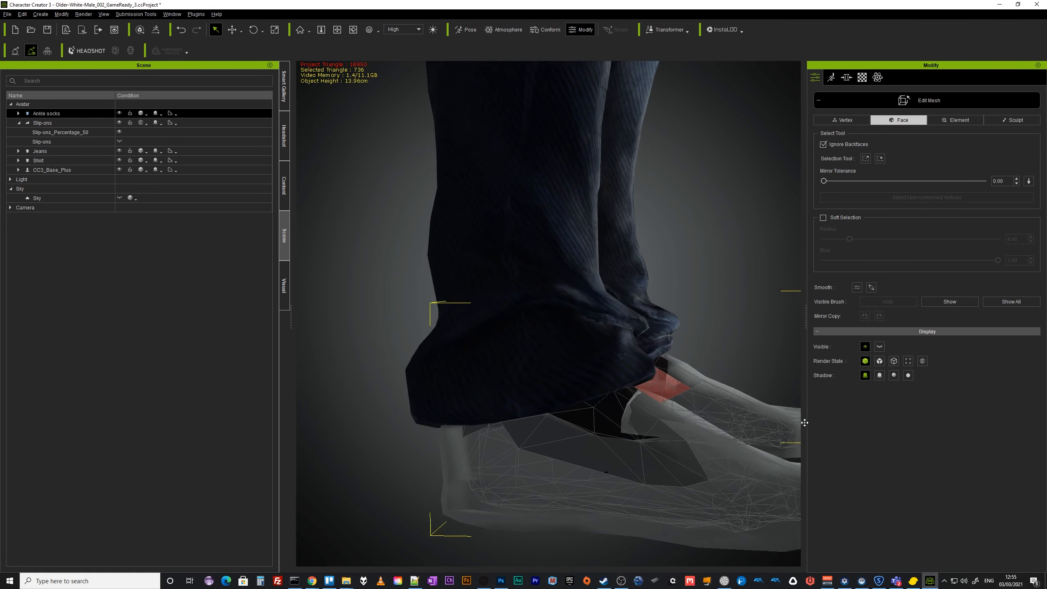
{"action": "right_click_drag", "start_coordinate": [501, 449], "coordinate": [556, 412]}
{"action": "left_click", "coordinate": [959, 306]}
Hide and show the jeans while orbiting to compare the sock top with the trouser hem.
{"action": "left_click_drag", "start_coordinate": [491, 422], "coordinate": [644, 415], "text": "alt"}
{"action": "middle_click_drag", "start_coordinate": [643, 416], "coordinate": [455, 436], "text": "alt"}
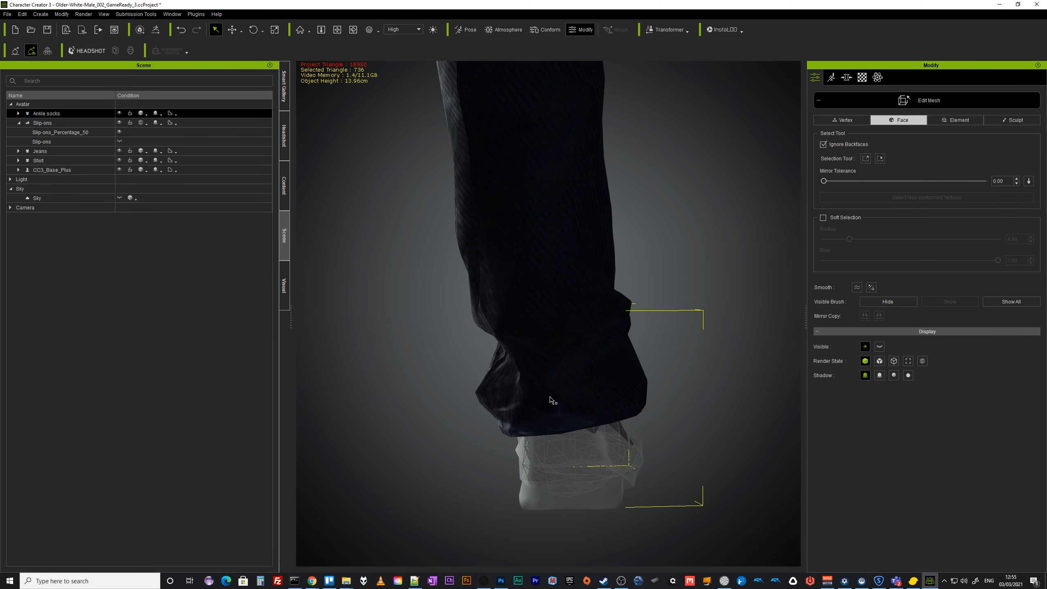
{"action": "left_click", "coordinate": [119, 151]}
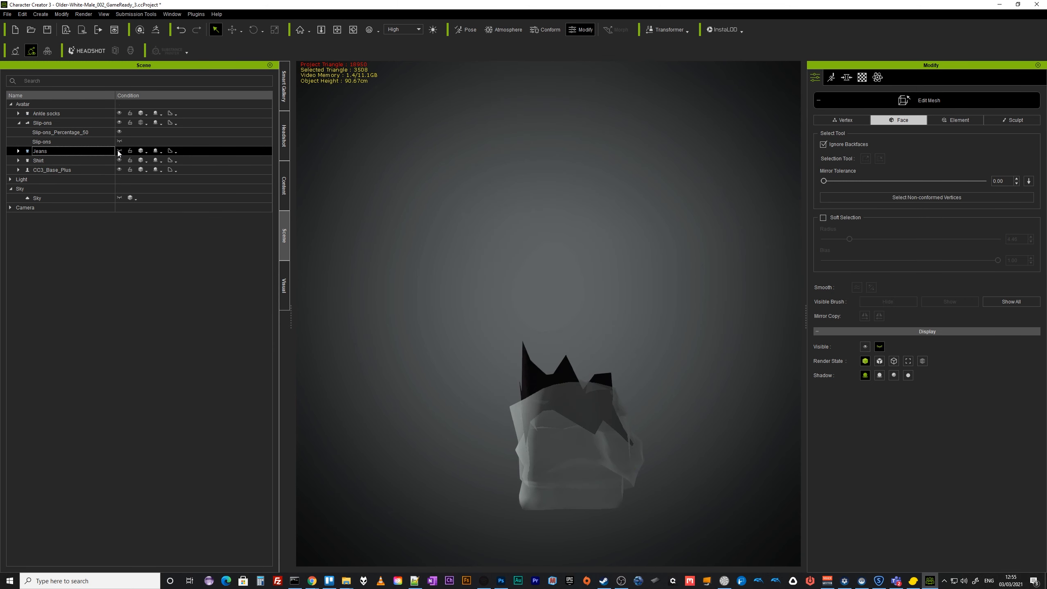
{"action": "left_click_drag", "start_coordinate": [533, 416], "coordinate": [530, 375], "text": "alt"}
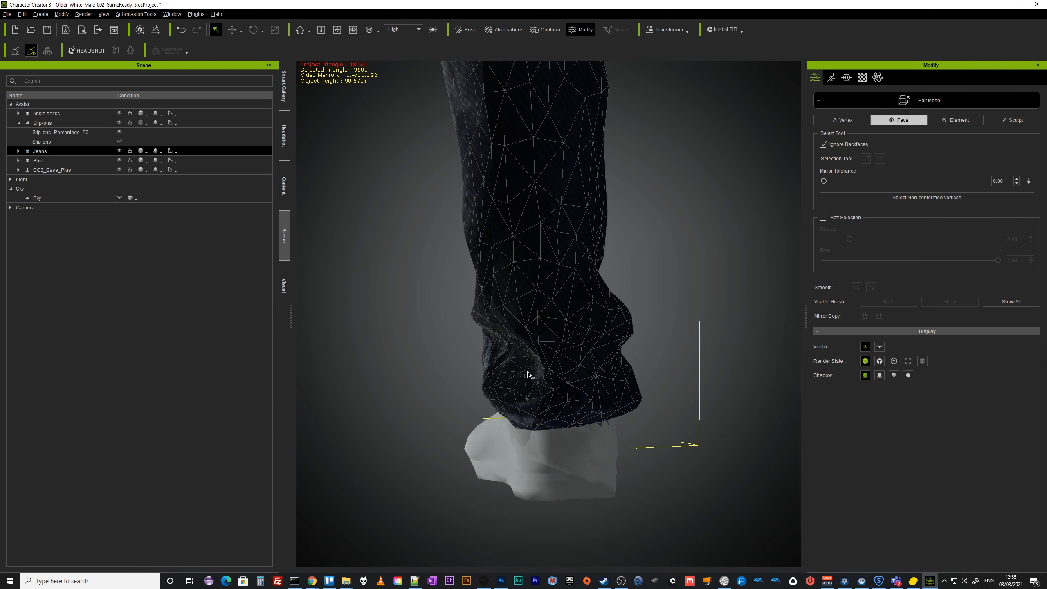
{"action": "left_click_drag", "start_coordinate": [607, 388], "coordinate": [469, 453], "text": "alt"}
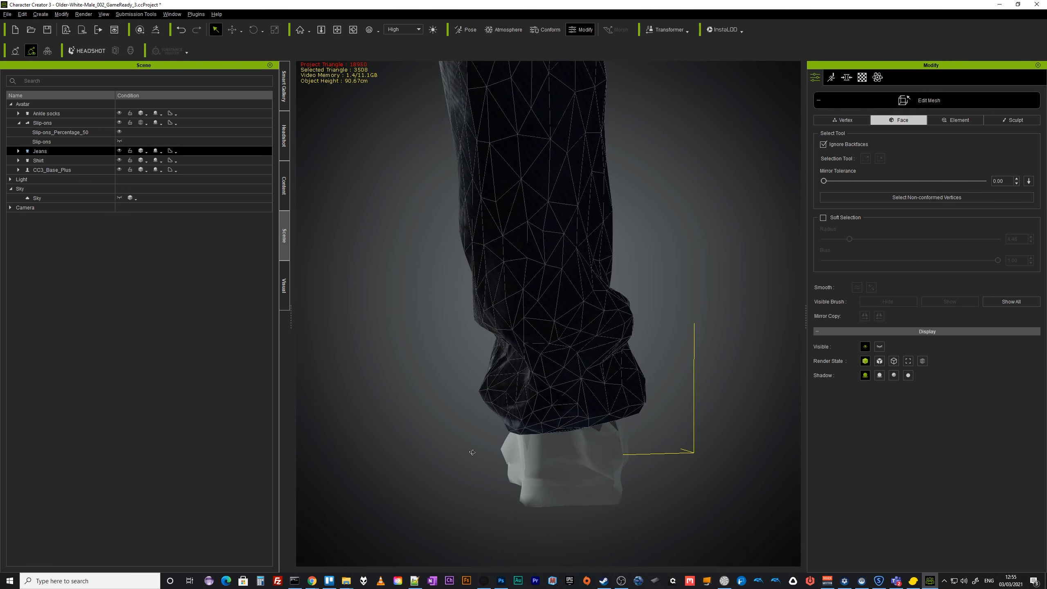
{"action": "left_click", "coordinate": [120, 151]}
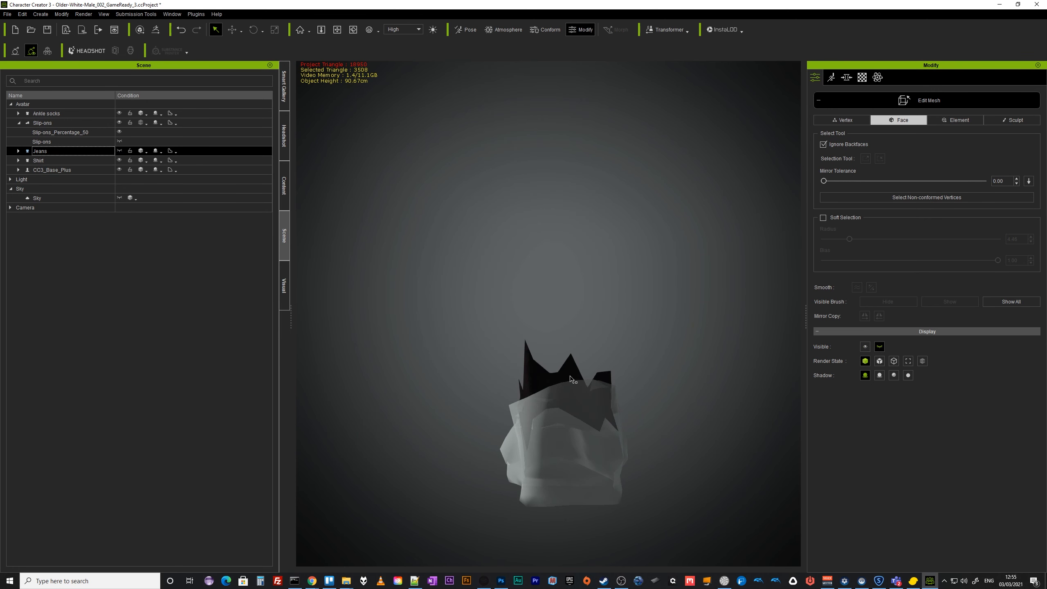
Select the upper front faces of the ankle sock and hide them.
{"action": "left_click", "coordinate": [61, 113]}
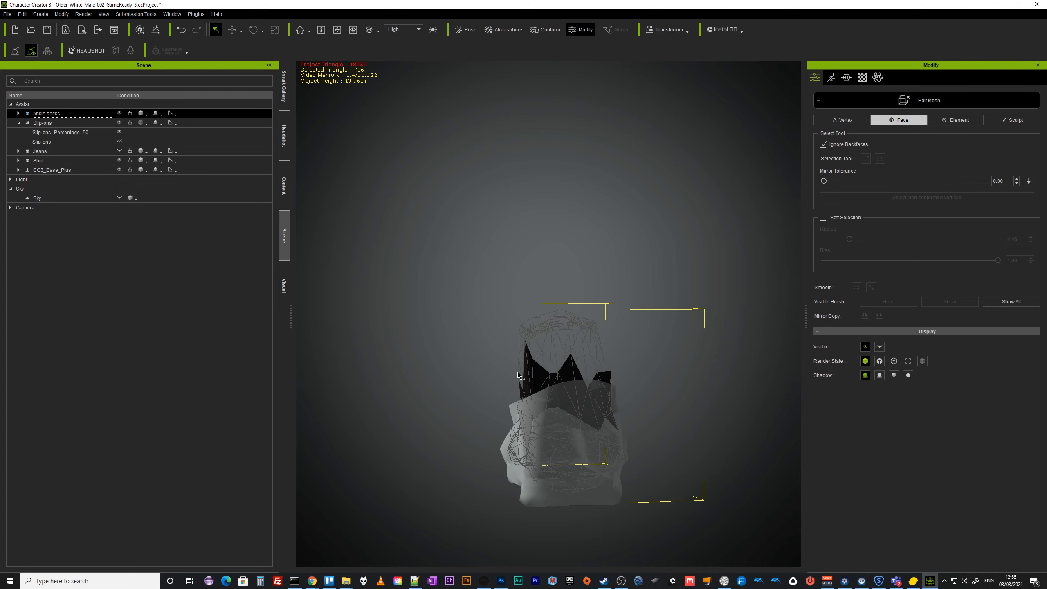
{"action": "left_click_drag", "start_coordinate": [533, 383], "coordinate": [601, 448]}
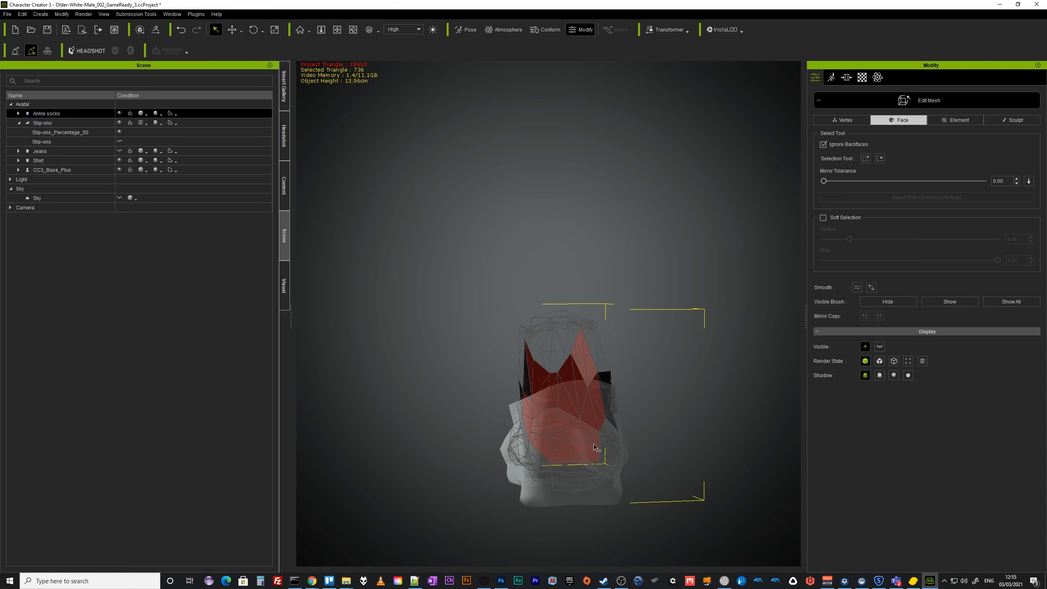
{"action": "right_click_drag", "start_coordinate": [602, 448], "coordinate": [538, 384]}
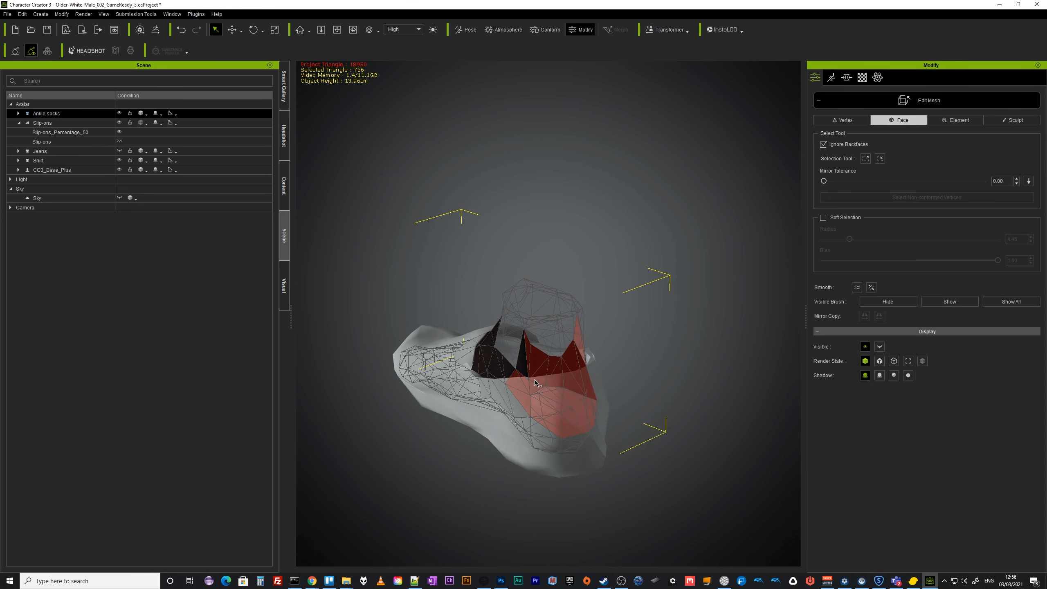
{"action": "right_click_drag", "start_coordinate": [624, 404], "coordinate": [513, 388]}
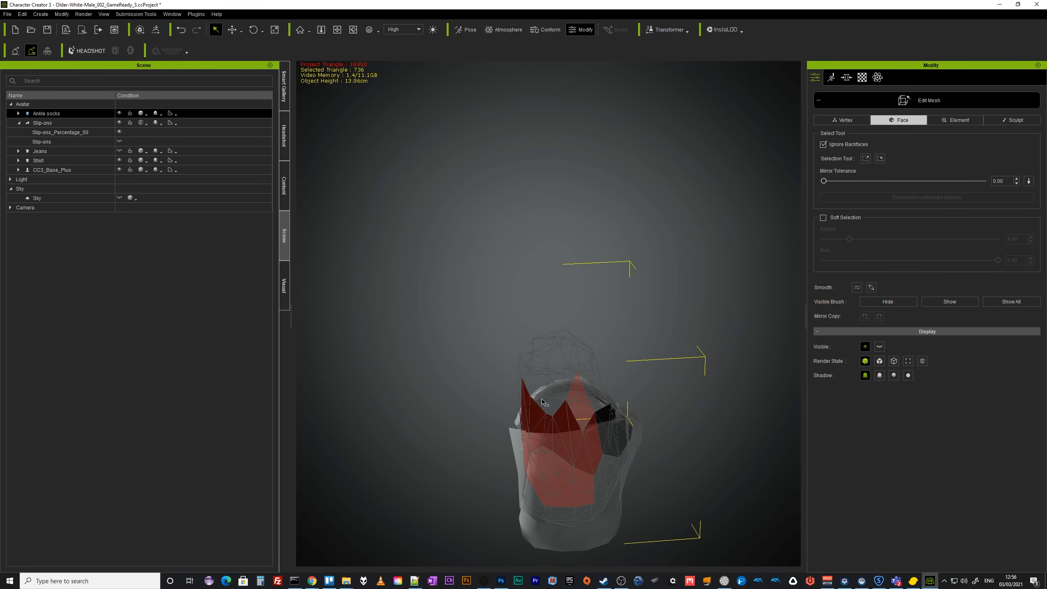
{"action": "left_click", "coordinate": [891, 302]}
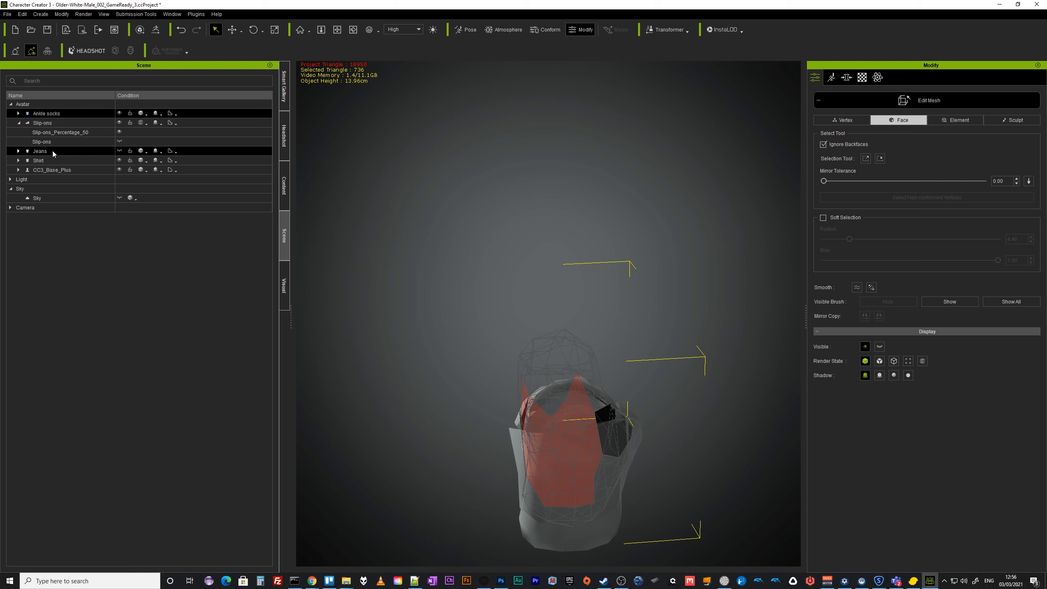
Show the jeans and check whether the sock still clips through at the ankle.
{"action": "left_click", "coordinate": [119, 150]}
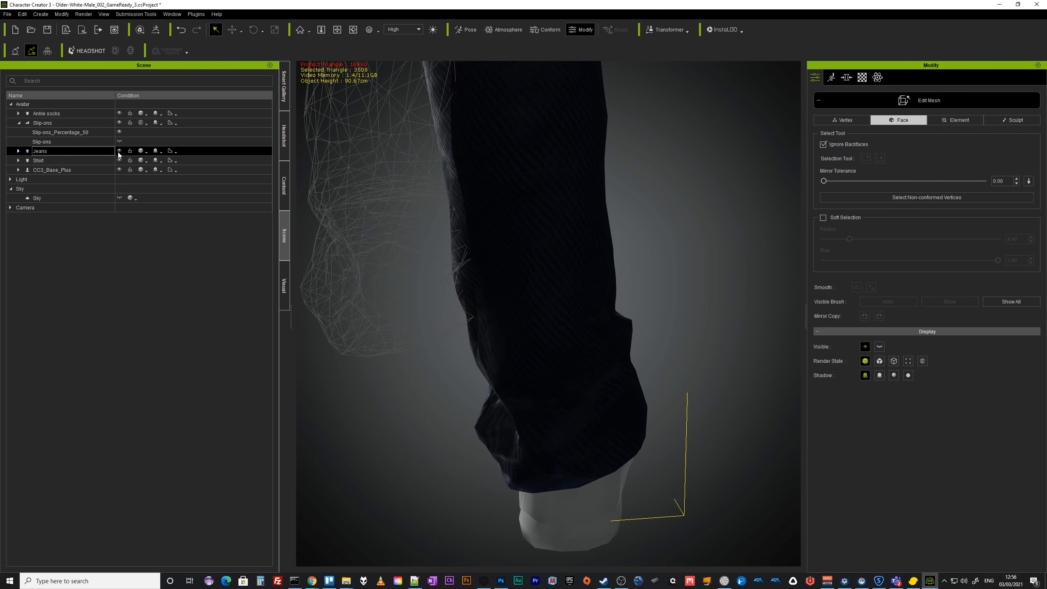
{"action": "right_click_drag", "start_coordinate": [380, 344], "coordinate": [311, 346]}
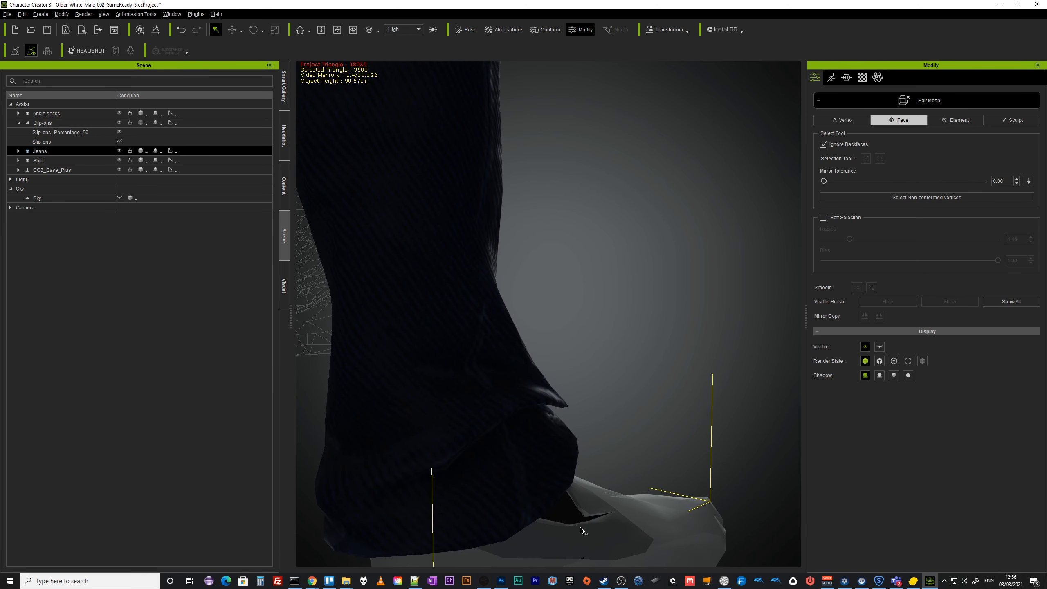
{"action": "middle_click_drag", "start_coordinate": [579, 527], "coordinate": [605, 420]}
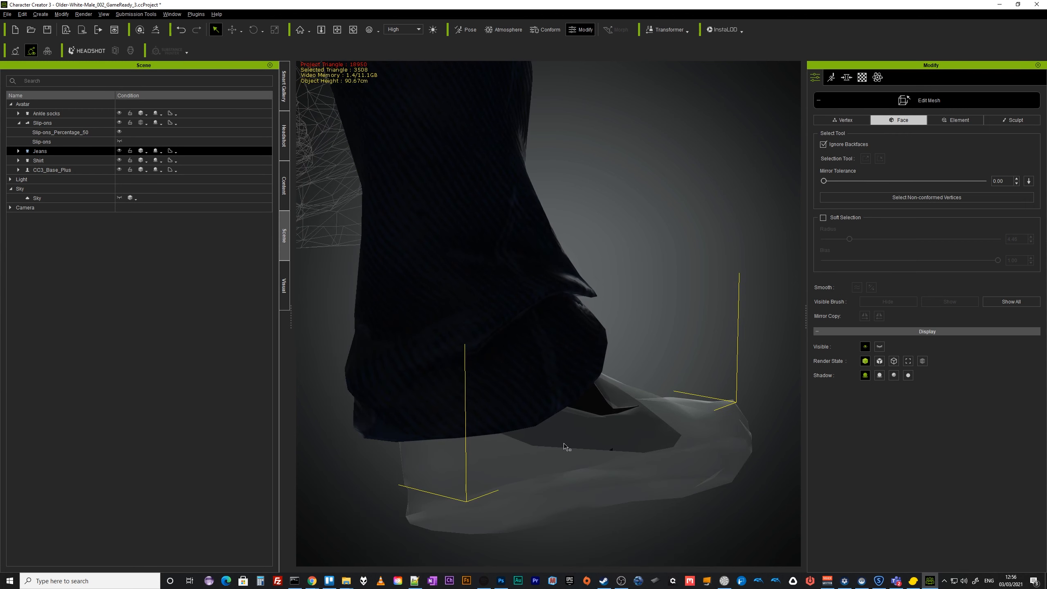
{"action": "left_click", "coordinate": [119, 151]}
{"action": "left_click", "coordinate": [119, 151]}
{"action": "left_click", "coordinate": [119, 151]}
Select two more ankle-sock faces at the side near the slip-on opening and hide them.
{"action": "left_click", "coordinate": [46, 113]}
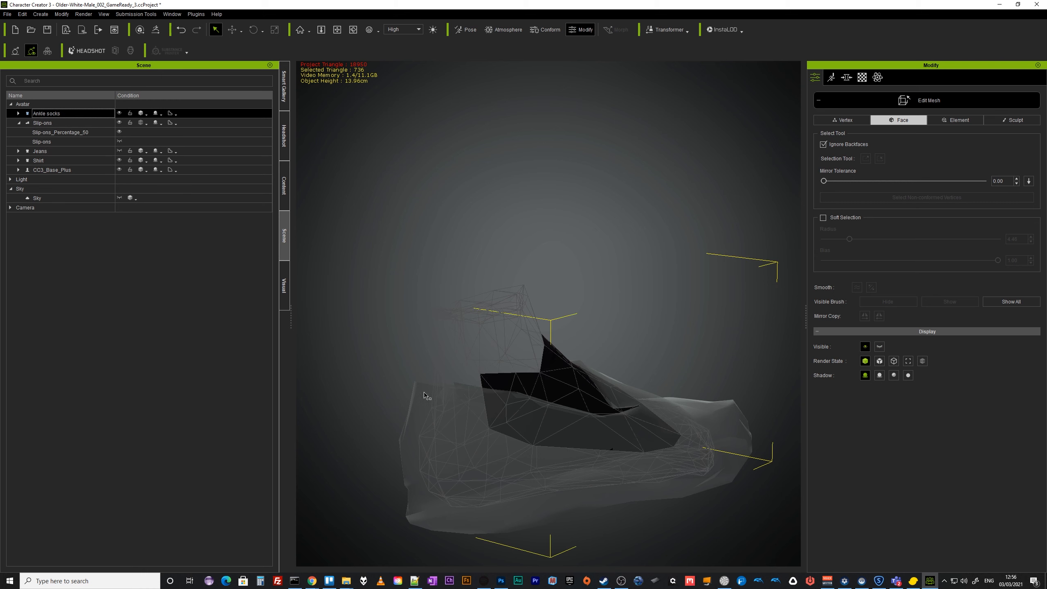
{"action": "left_click", "coordinate": [498, 374]}
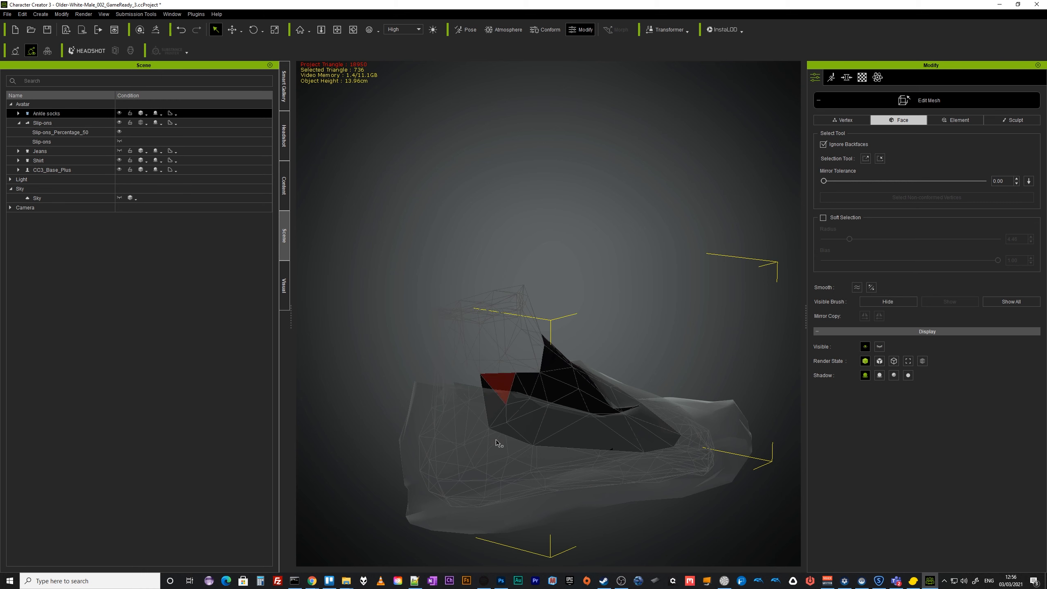
{"action": "left_click_drag", "start_coordinate": [501, 439], "coordinate": [516, 391]}
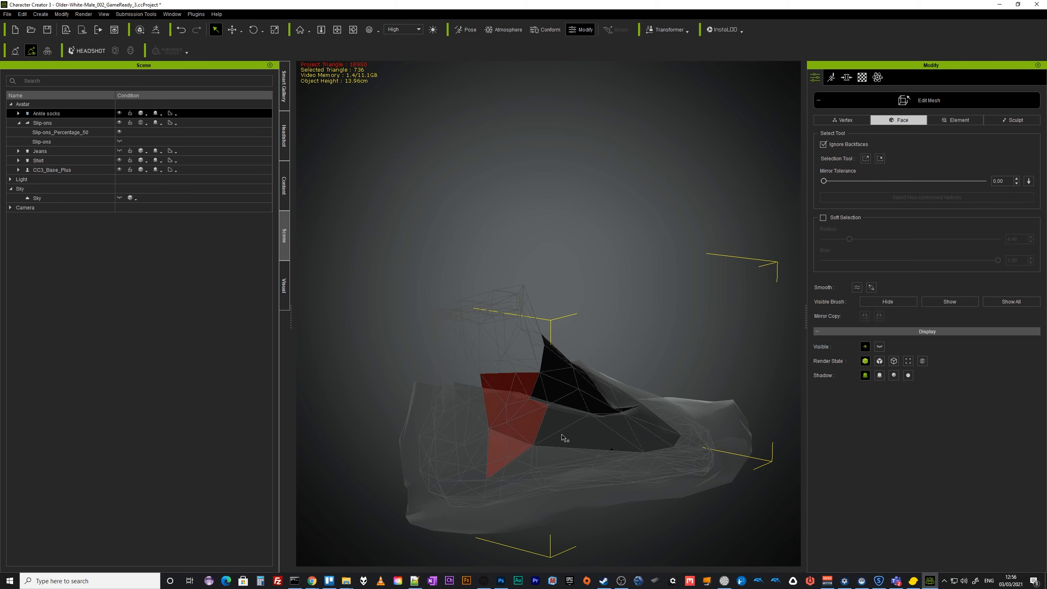
{"action": "left_click", "coordinate": [910, 304]}
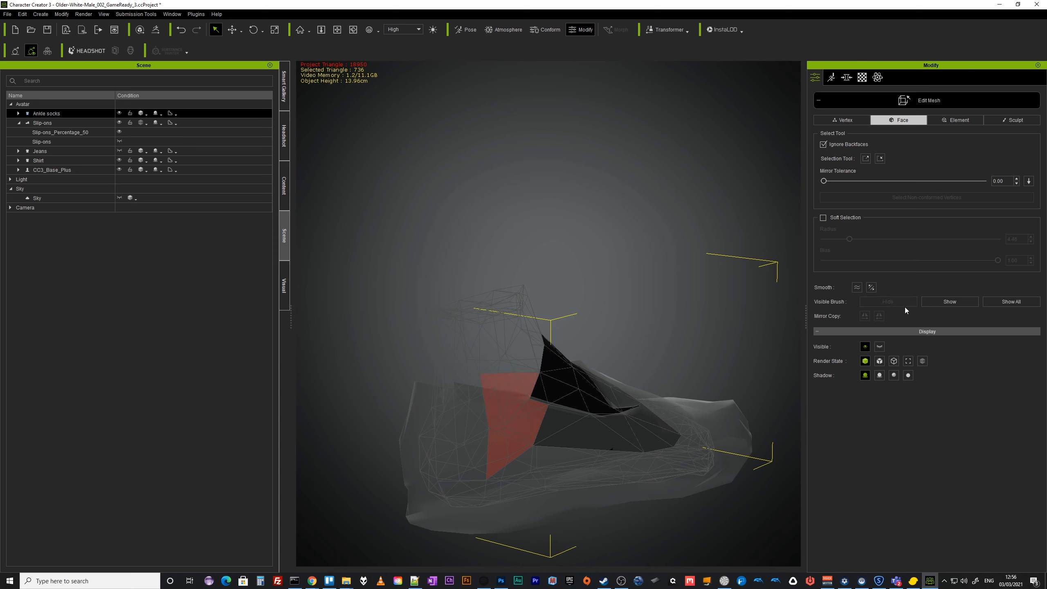
Toggle the jeans' visibility while orbiting to check the remaining sock faces against the trouser hem.
{"action": "right_click_drag", "start_coordinate": [508, 374], "coordinate": [468, 400]}
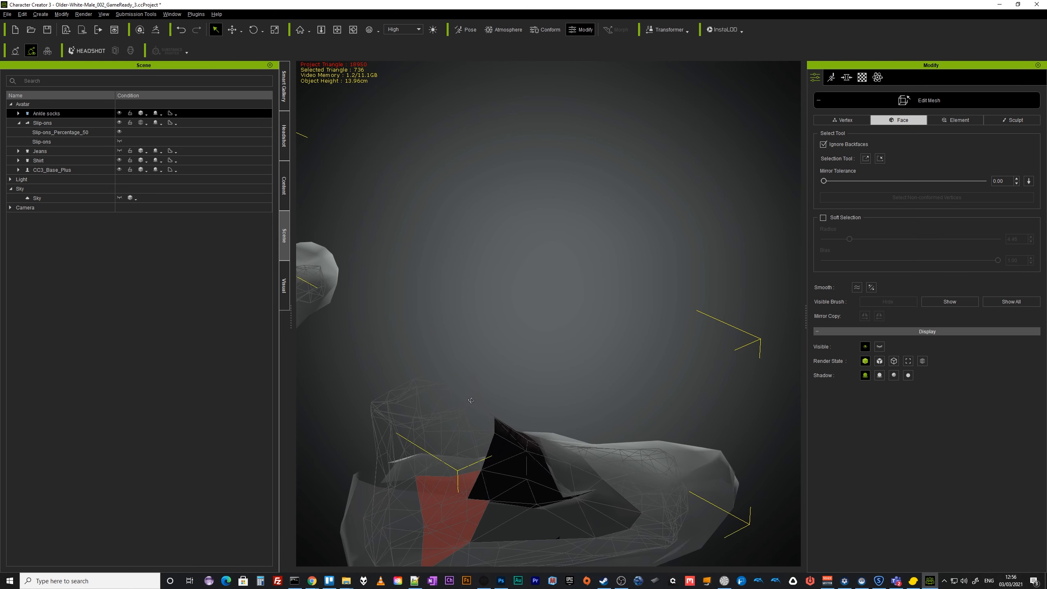
{"action": "left_click", "coordinate": [120, 151]}
{"action": "right_click_drag", "start_coordinate": [457, 379], "coordinate": [853, 413]}
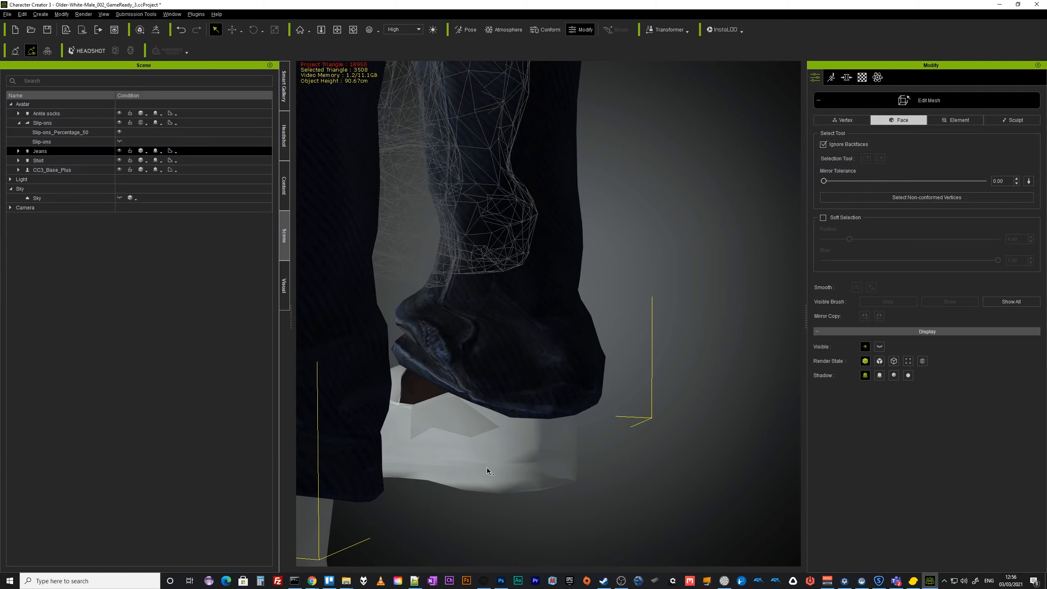
{"action": "middle_click_drag", "start_coordinate": [487, 468], "coordinate": [628, 441]}
{"action": "right_click_drag", "start_coordinate": [628, 441], "coordinate": [437, 458]}
{"action": "middle_click_drag", "start_coordinate": [437, 458], "coordinate": [714, 475]}
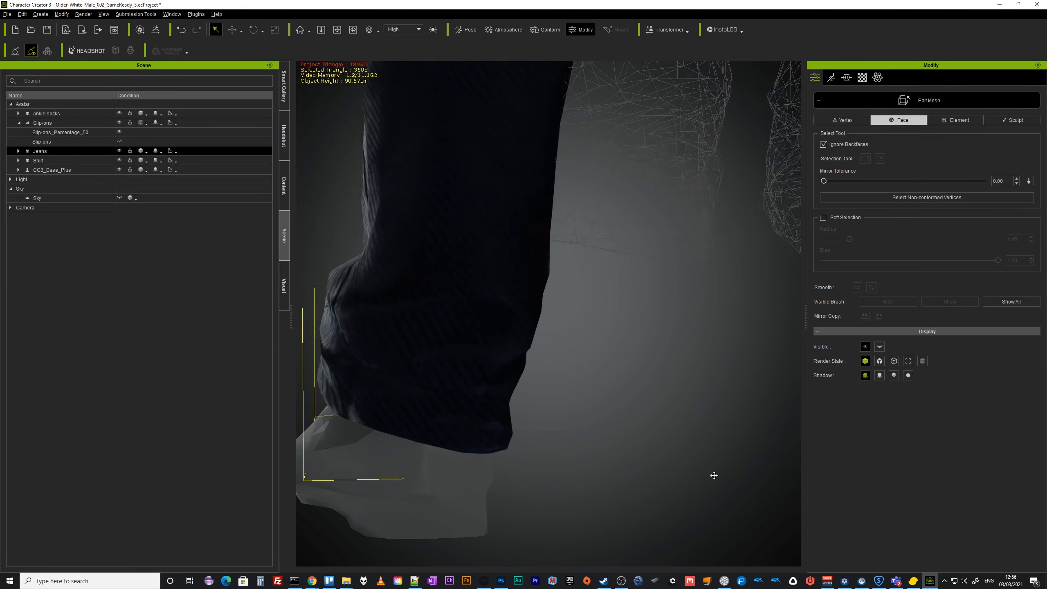
{"action": "right_click_drag", "start_coordinate": [715, 475], "coordinate": [640, 487]}
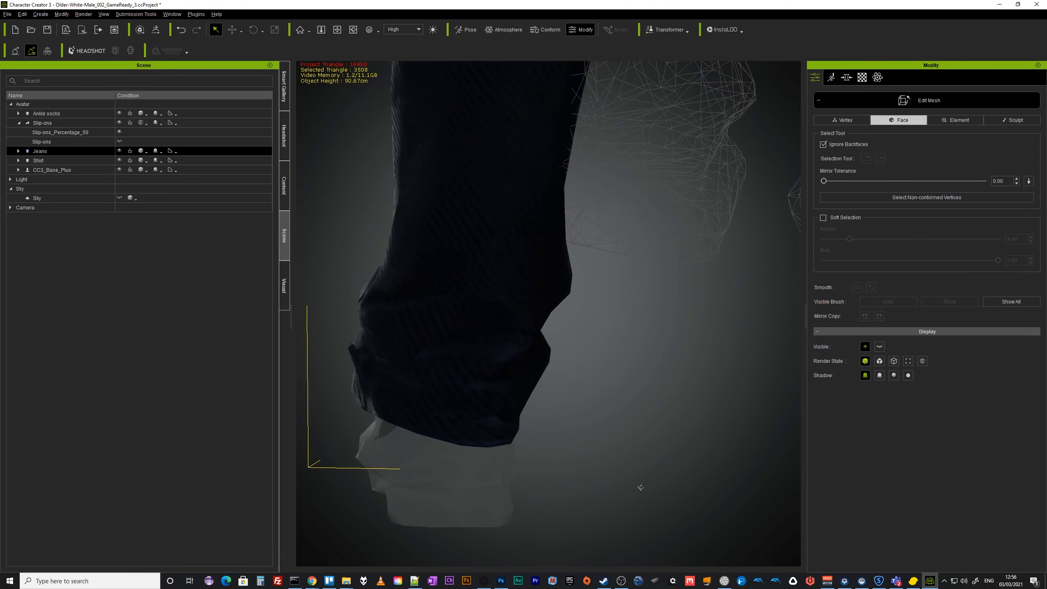
{"action": "left_click", "coordinate": [119, 151]}
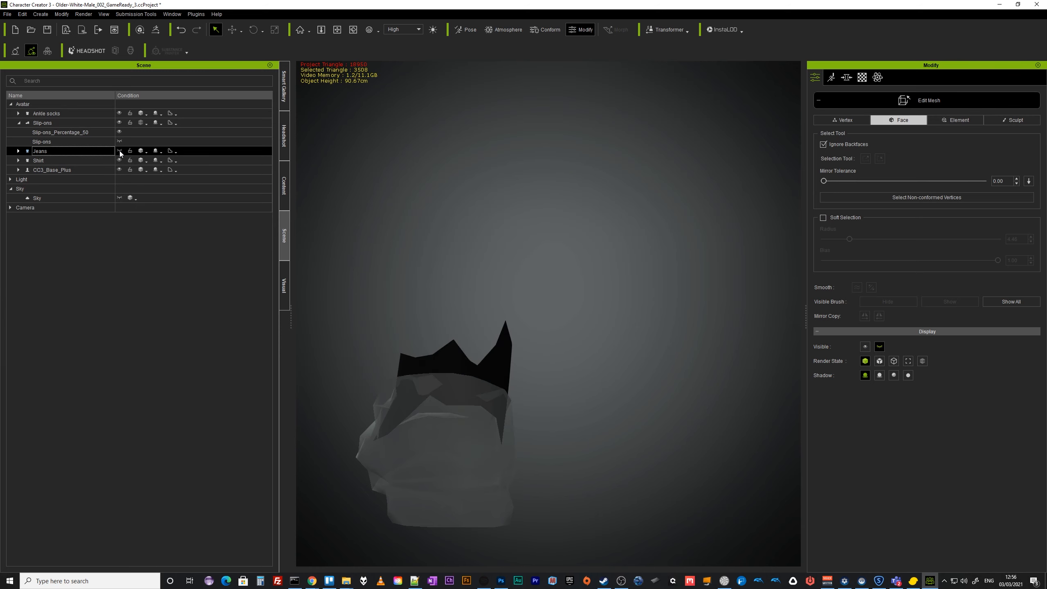
{"action": "left_click_drag", "start_coordinate": [493, 349], "coordinate": [486, 434], "text": "alt"}
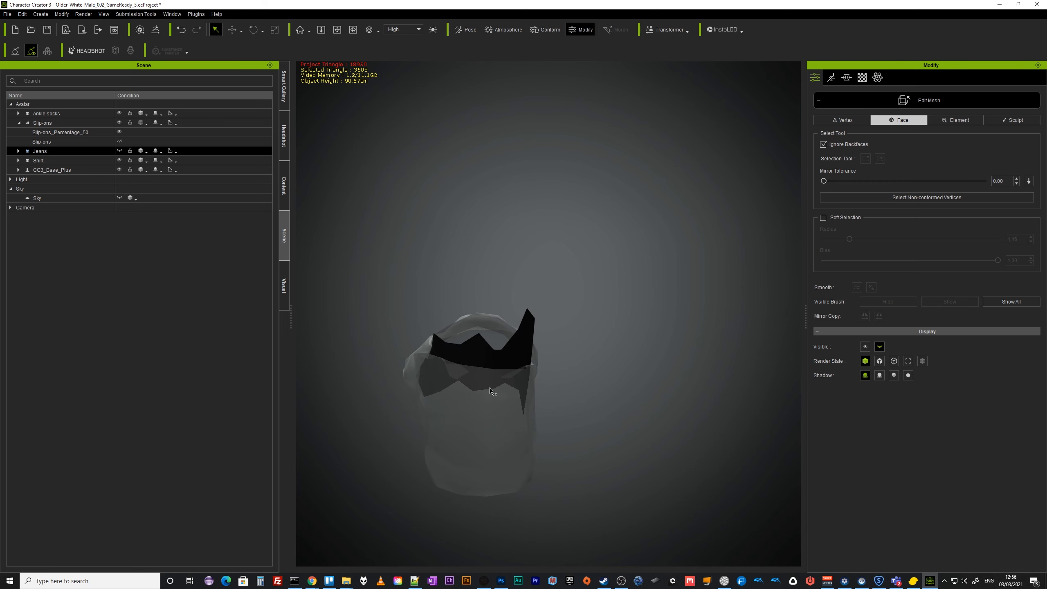
{"action": "left_click", "coordinate": [119, 151]}
Hide the jeans, select the remaining upper faces of the ankle sock around the ankle, and hide them.
{"action": "left_click", "coordinate": [119, 151]}
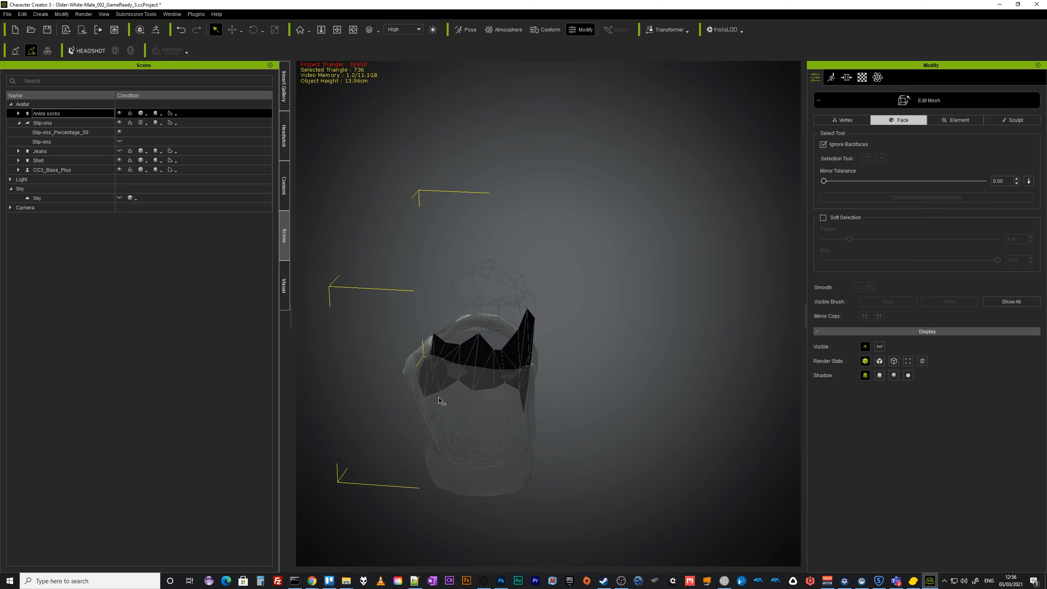
{"action": "left_click_drag", "start_coordinate": [452, 397], "coordinate": [522, 349]}
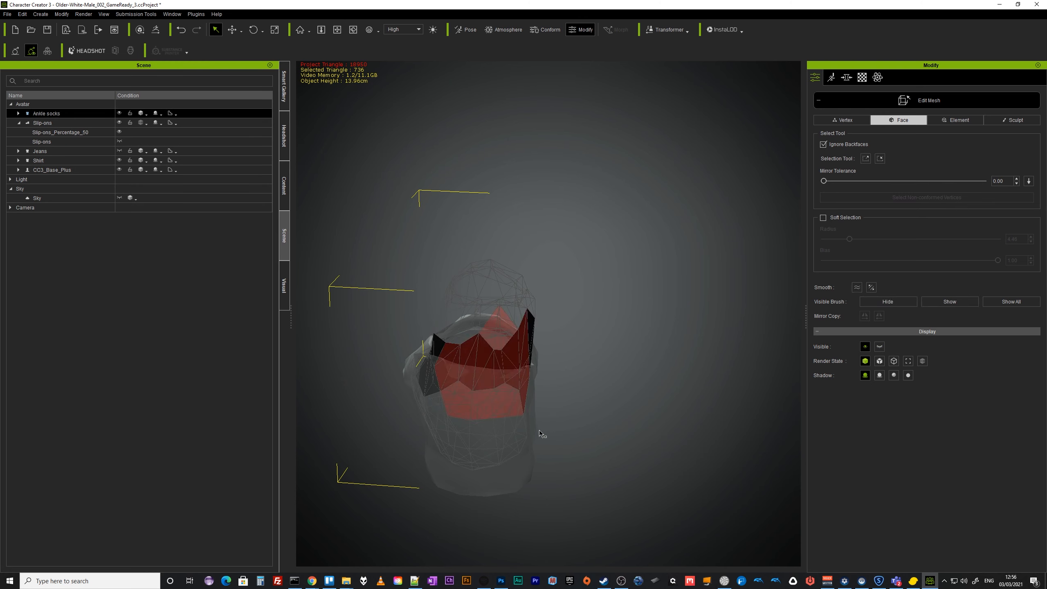
{"action": "right_click_drag", "start_coordinate": [501, 431], "coordinate": [606, 398]}
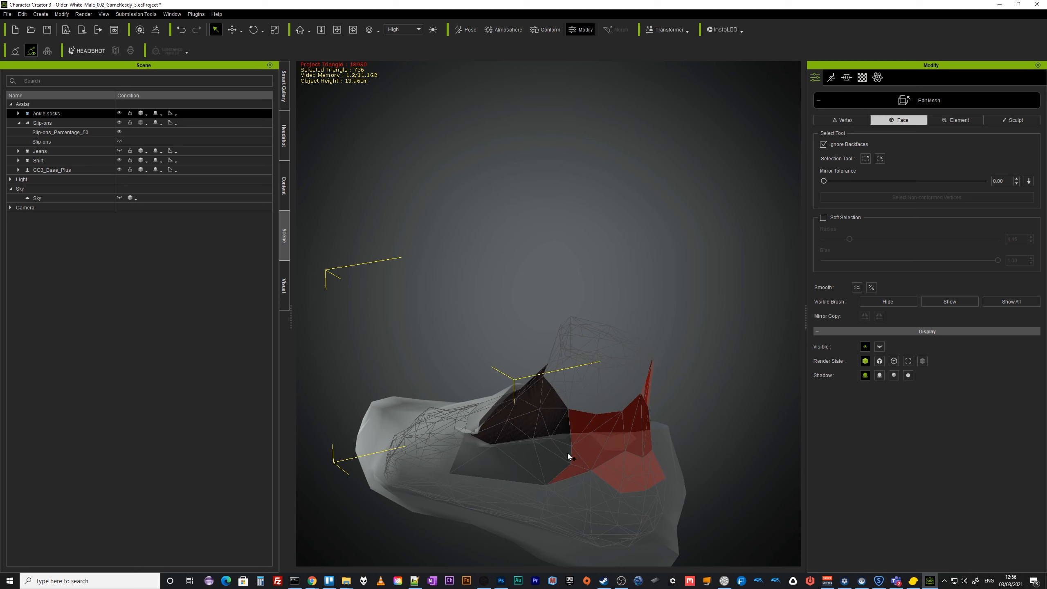
{"action": "right_click_drag", "start_coordinate": [578, 443], "coordinate": [451, 429]}
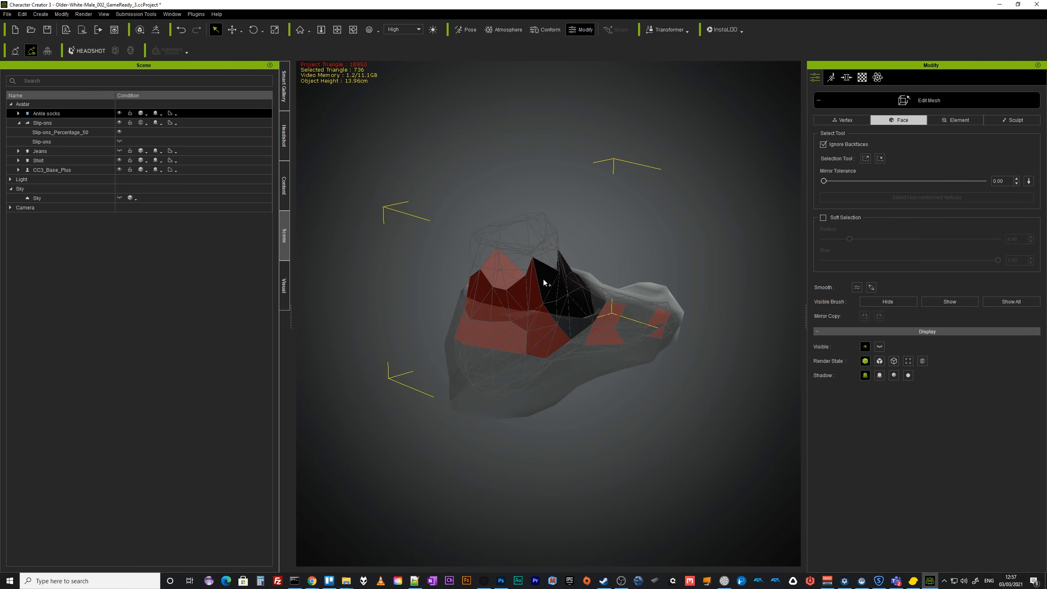
{"action": "left_click", "coordinate": [903, 302]}
{"action": "right_click_drag", "start_coordinate": [491, 336], "coordinate": [602, 369]}
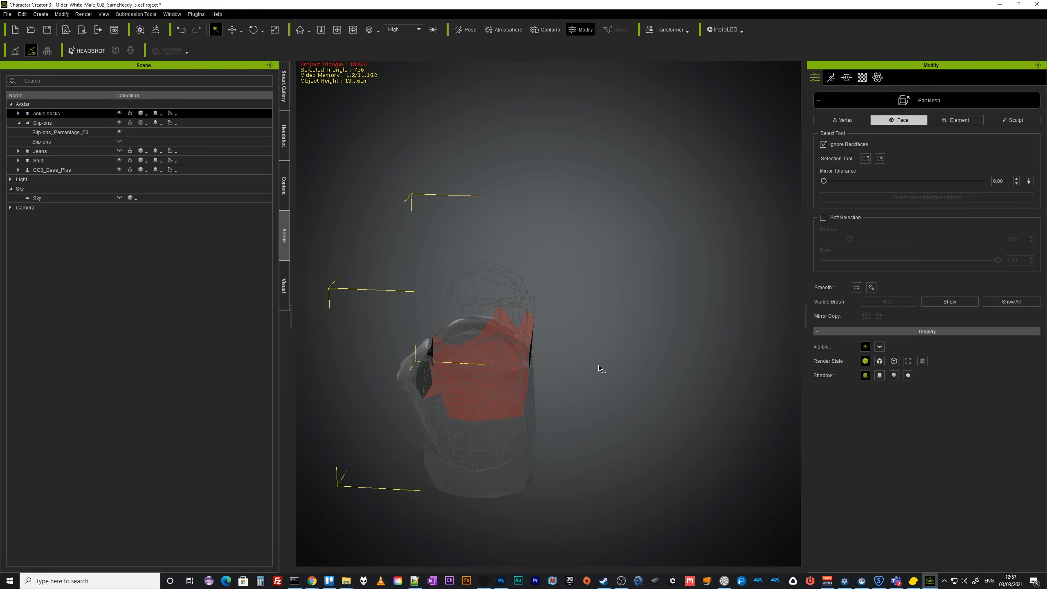
Show the jeans in X-Ray display and orbit around the foot to check the sock against the trouser hem.
{"action": "left_click", "coordinate": [119, 152]}
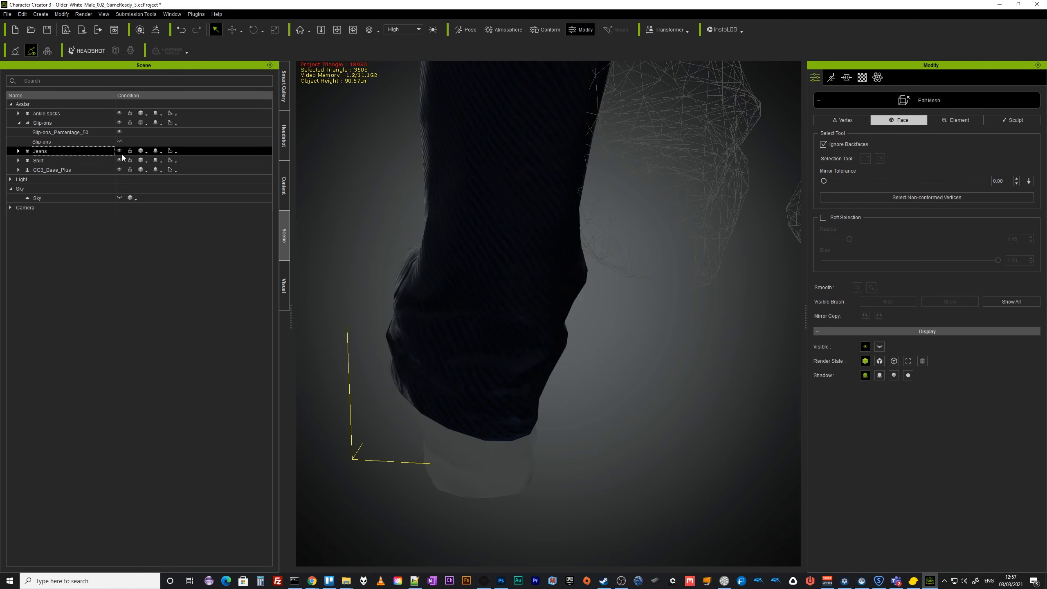
{"action": "right_click_drag", "start_coordinate": [409, 349], "coordinate": [672, 324]}
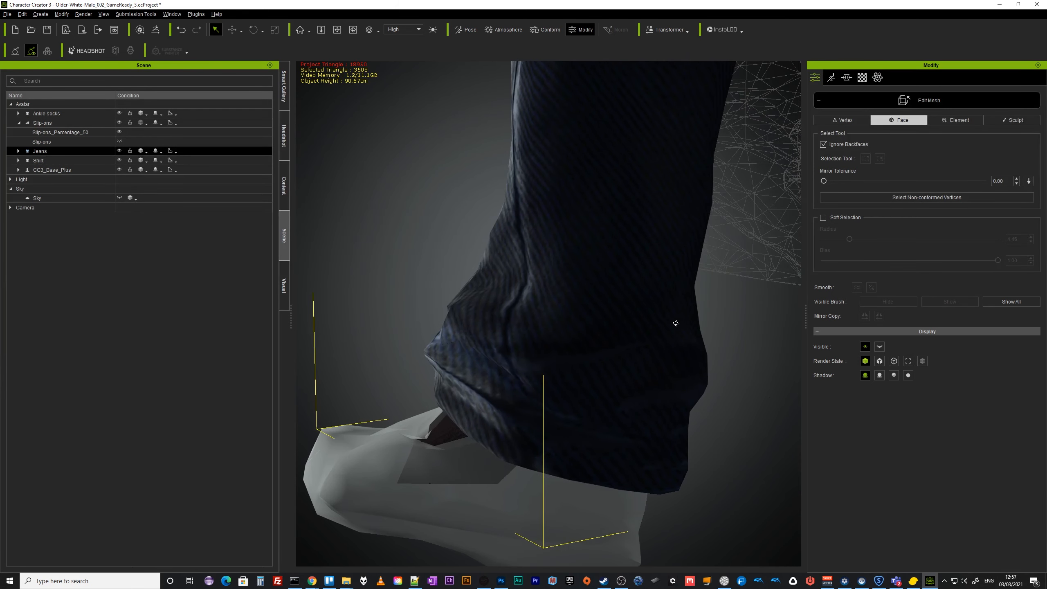
{"action": "left_click", "coordinate": [147, 153]}
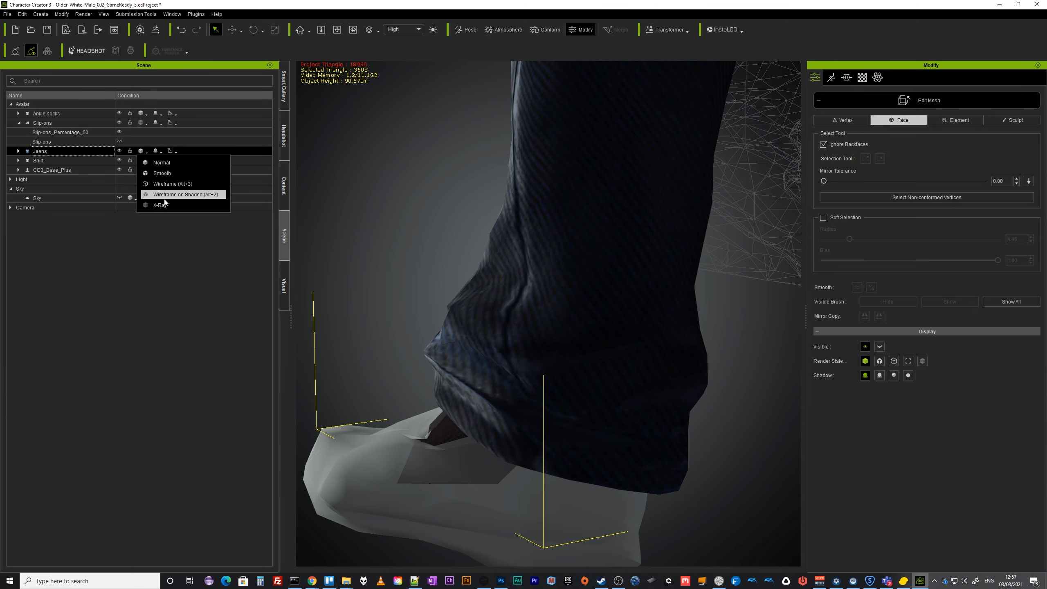
{"action": "left_click", "coordinate": [158, 205]}
{"action": "right_click_drag", "start_coordinate": [535, 391], "coordinate": [596, 413]}
{"action": "scroll", "coordinate": [562, 437], "scroll_direction": "down", "scroll_amount": 5}
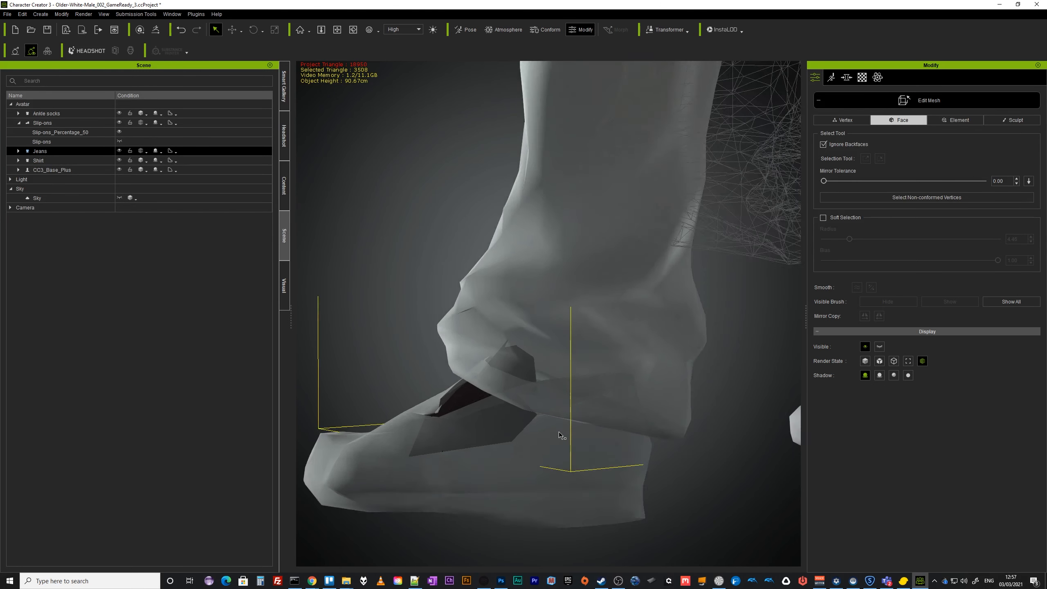
{"action": "right_click_drag", "start_coordinate": [654, 428], "coordinate": [612, 443]}
{"action": "middle_click_drag", "start_coordinate": [612, 443], "coordinate": [350, 466]}
{"action": "right_click_drag", "start_coordinate": [474, 416], "coordinate": [271, 460]}
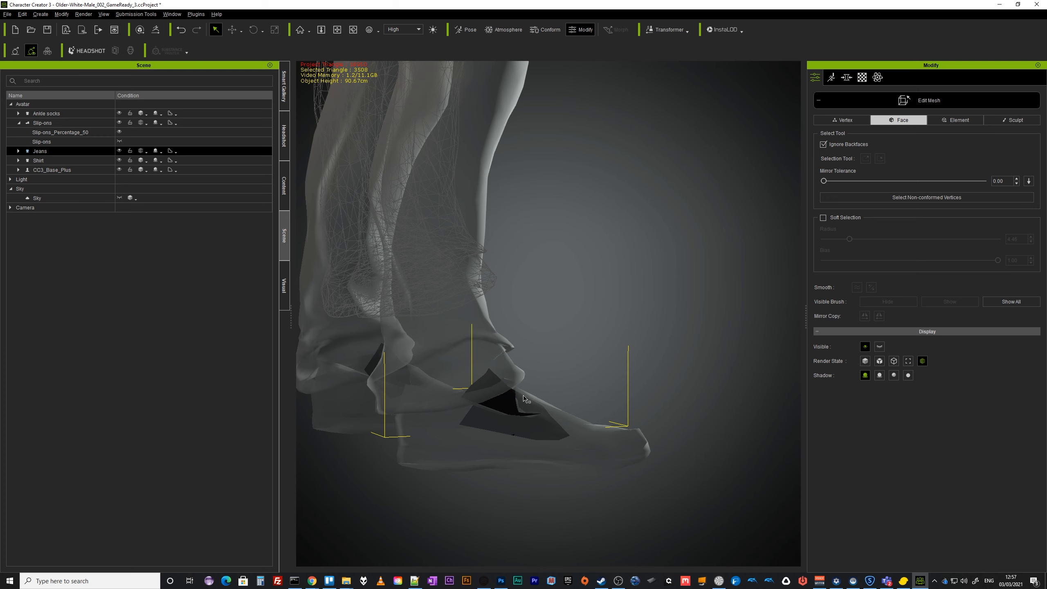
{"action": "right_click_drag", "start_coordinate": [488, 424], "coordinate": [420, 423]}
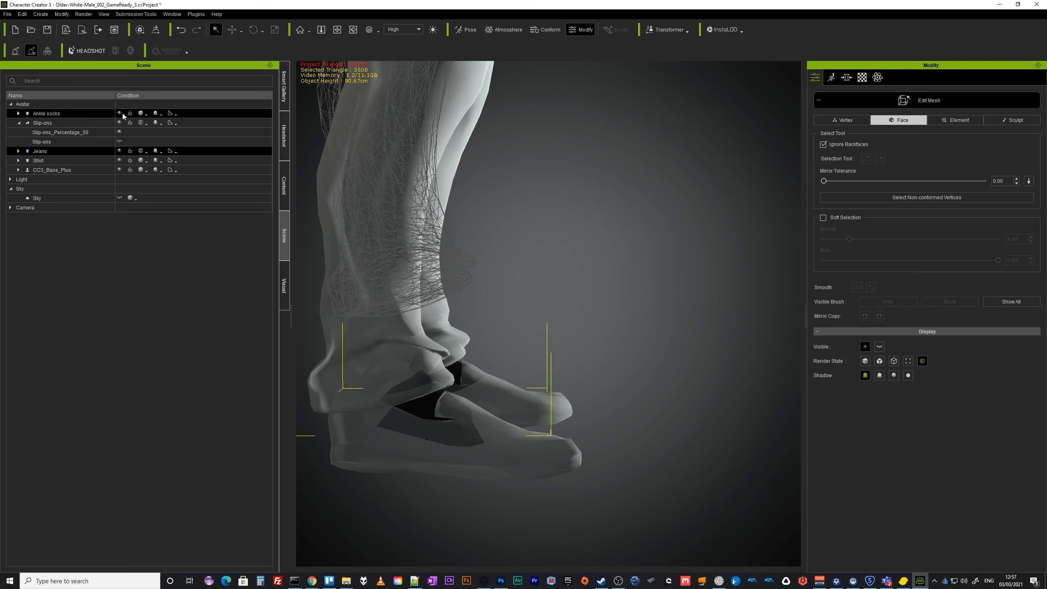
Return the jeans and slip-ons to Normal display and exit mesh editing of the ankle socks.
{"action": "left_click", "coordinate": [141, 151]}
{"action": "left_click", "coordinate": [156, 161]}
{"action": "left_click", "coordinate": [141, 123]}
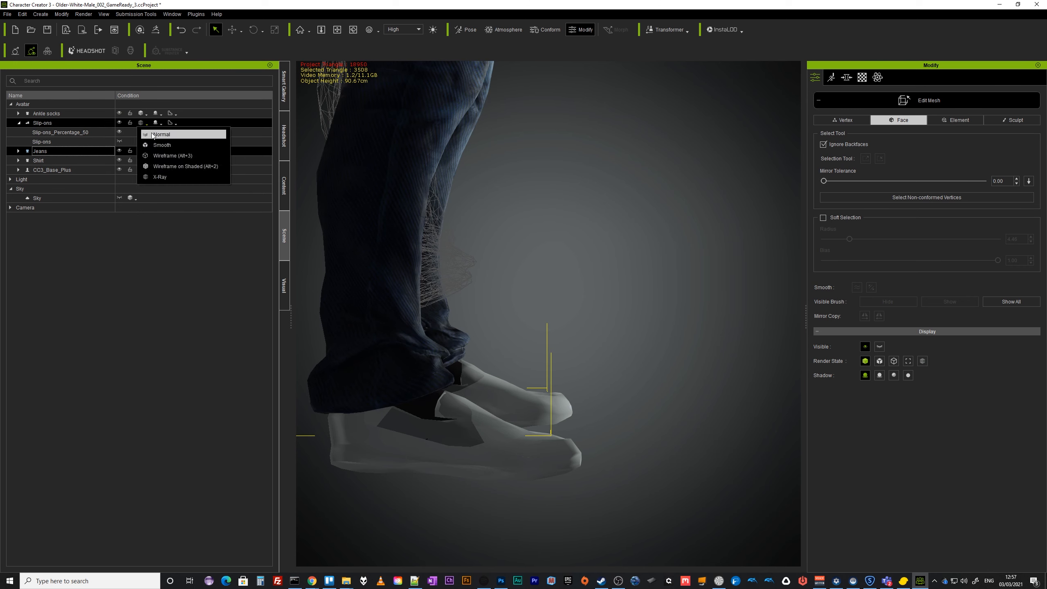
{"action": "left_click", "coordinate": [157, 133]}
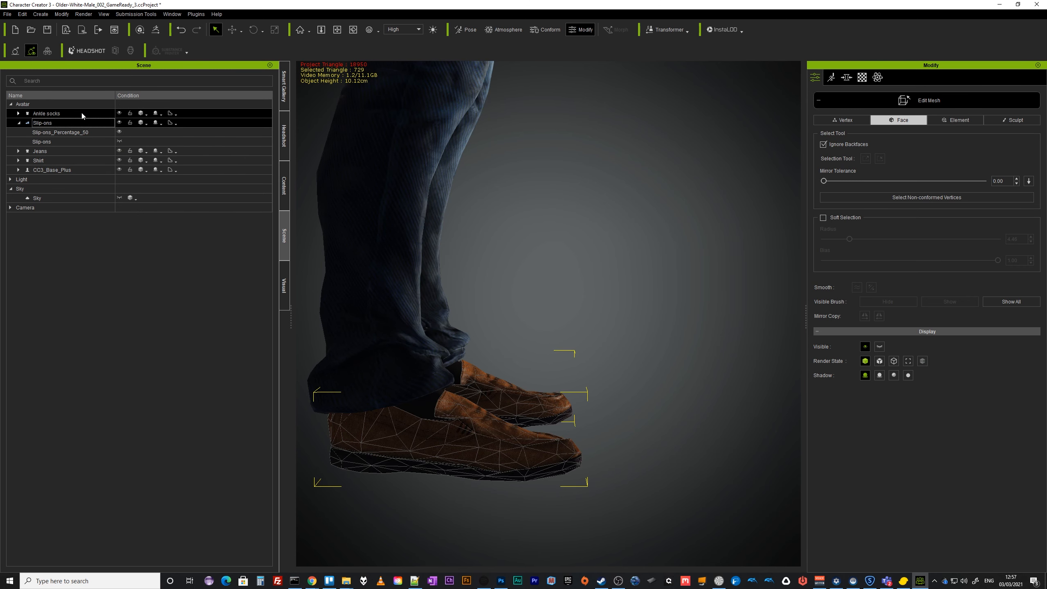
{"action": "left_click", "coordinate": [919, 100]}
Orbit around the character and toggle the jeans' visibility to inspect the shoes and ankles.
{"action": "scroll", "coordinate": [542, 451], "scroll_direction": "up", "scroll_amount": 2}
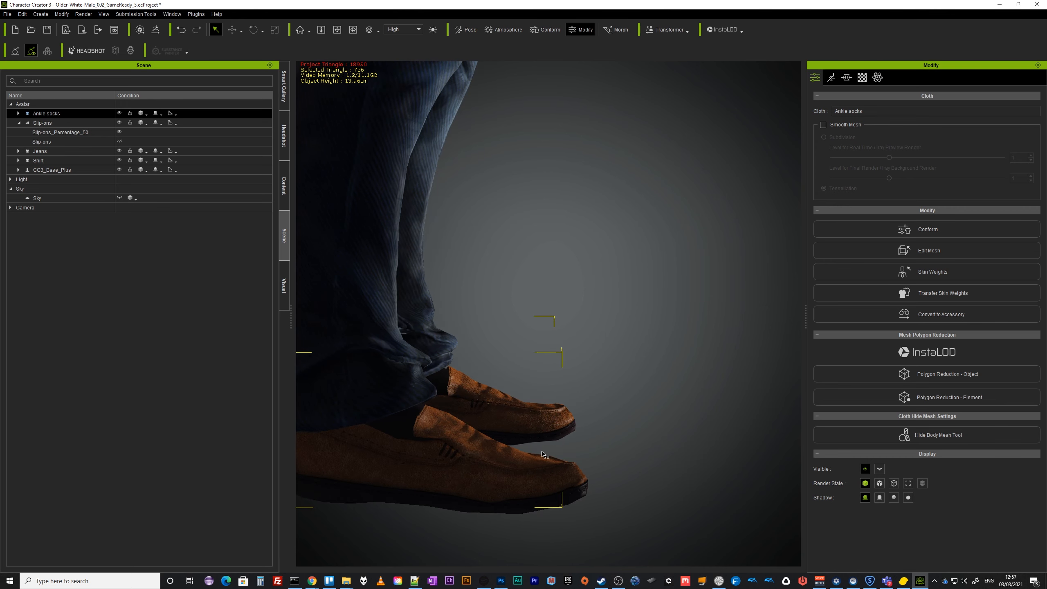
{"action": "middle_click_drag", "start_coordinate": [484, 478], "coordinate": [598, 419]}
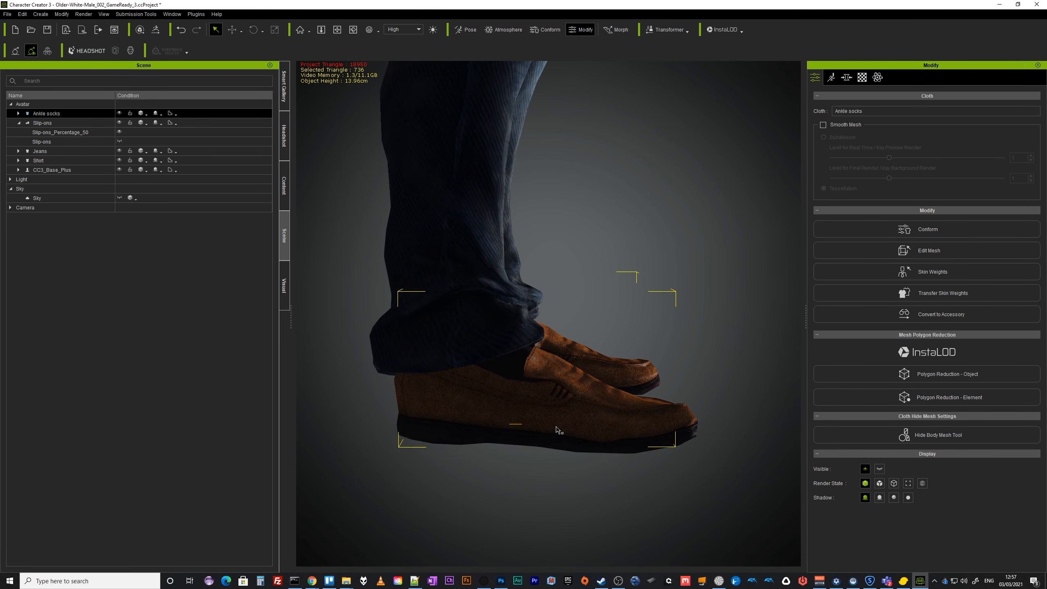
{"action": "middle_click_drag", "start_coordinate": [521, 437], "coordinate": [559, 440]}
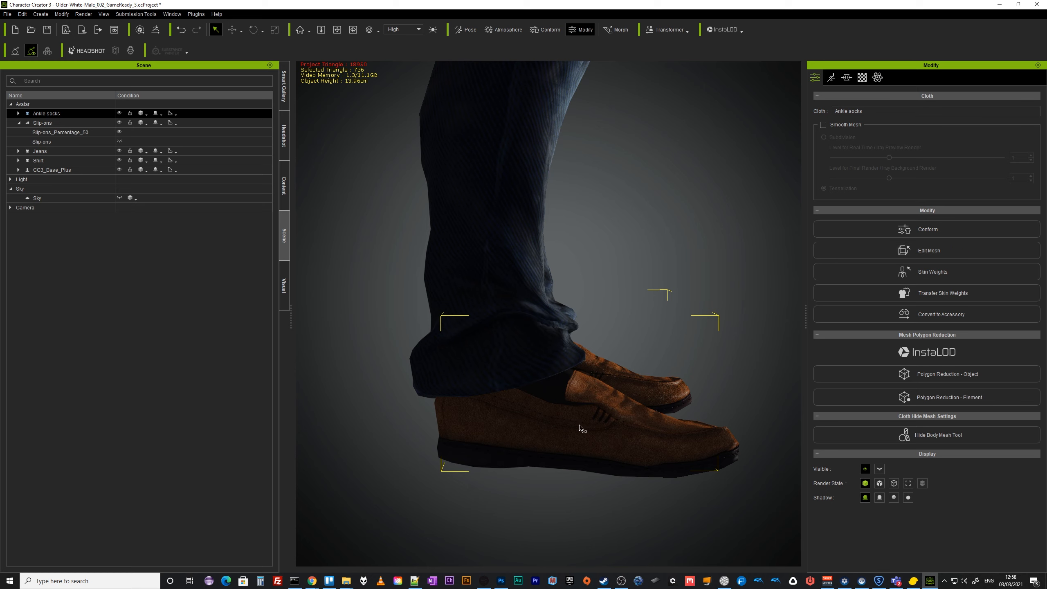
{"action": "right_click_drag", "start_coordinate": [612, 407], "coordinate": [556, 354]}
{"action": "scroll", "coordinate": [493, 468], "scroll_direction": "down", "scroll_amount": 2}
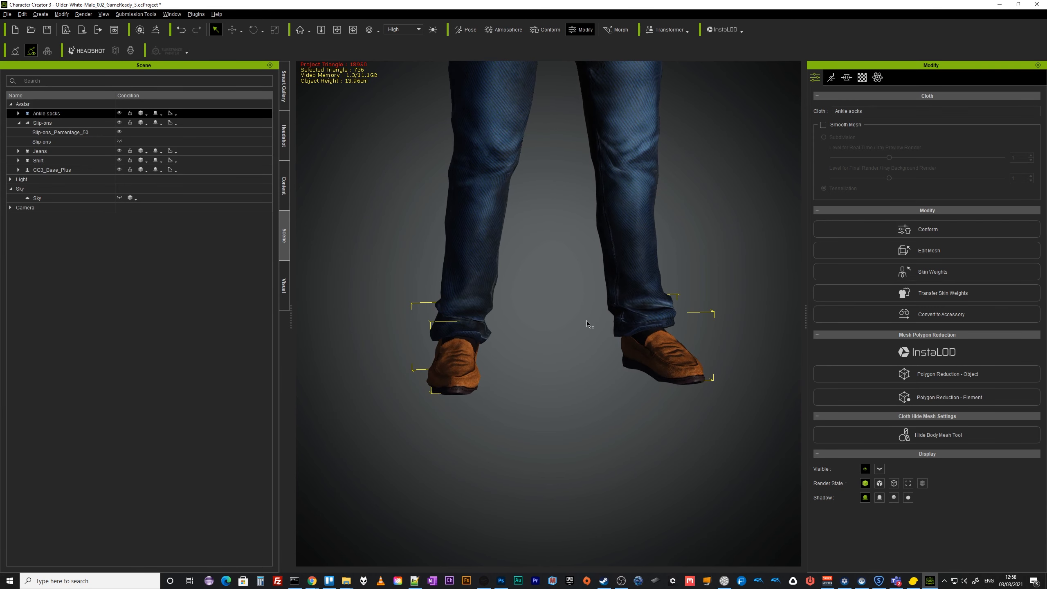
{"action": "middle_click_drag", "start_coordinate": [580, 336], "coordinate": [537, 482]}
{"action": "scroll", "coordinate": [536, 482], "scroll_direction": "down", "scroll_amount": 3}
{"action": "right_click_drag", "start_coordinate": [557, 445], "coordinate": [521, 477]}
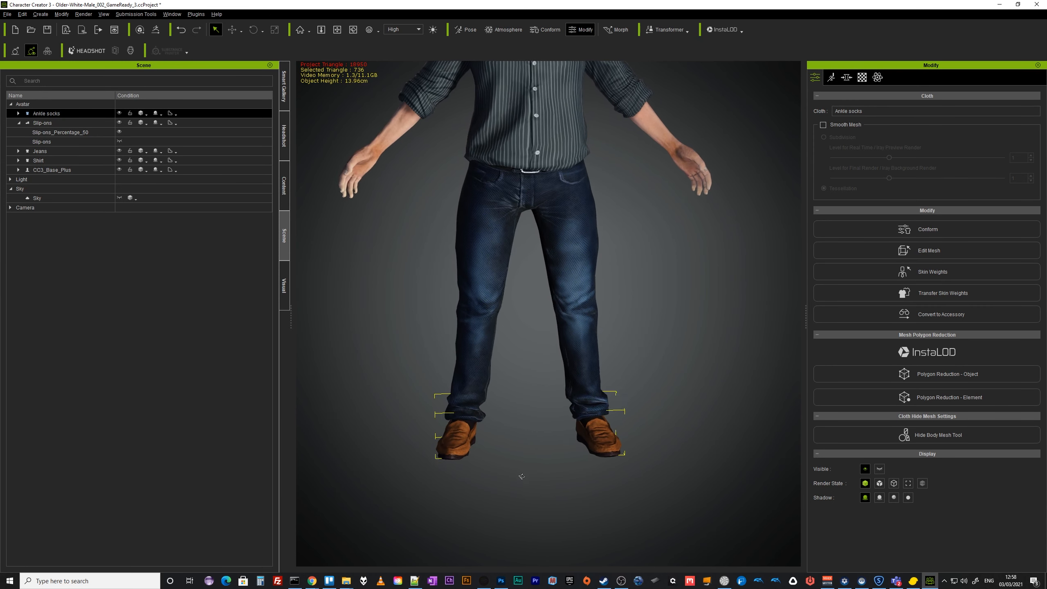
{"action": "middle_click_drag", "start_coordinate": [542, 420], "coordinate": [440, 485]}
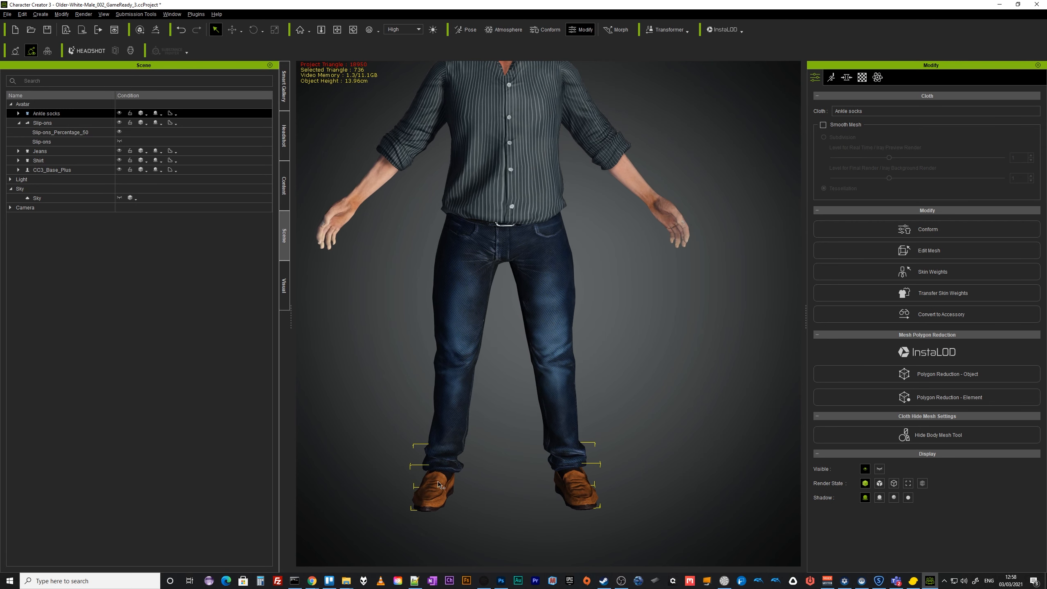
{"action": "right_click_drag", "start_coordinate": [481, 494], "coordinate": [593, 419]}
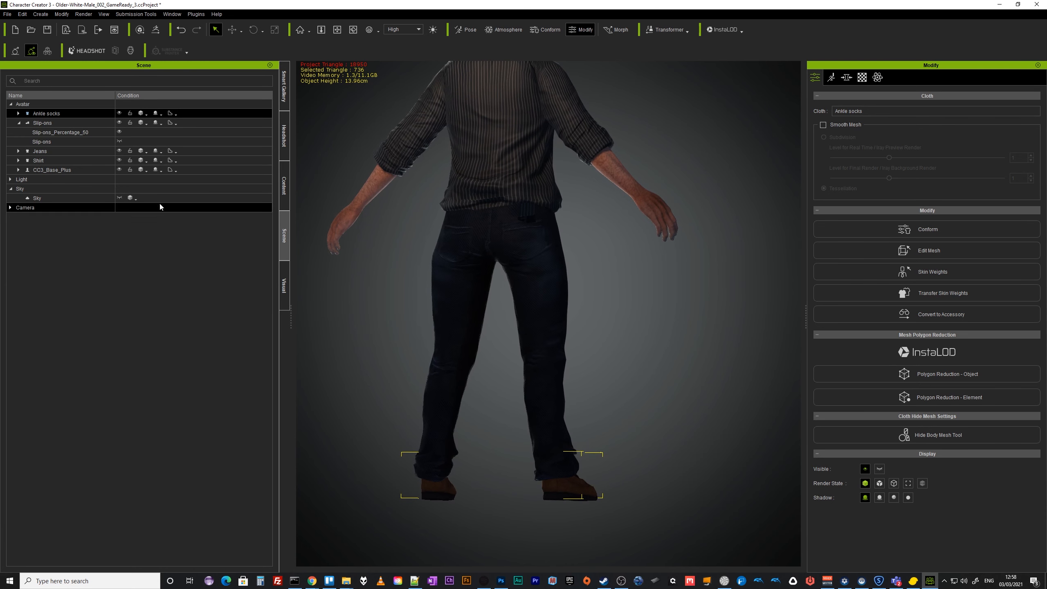
{"action": "left_click", "coordinate": [119, 151]}
{"action": "left_click", "coordinate": [119, 151]}
{"action": "left_click", "coordinate": [119, 151]}
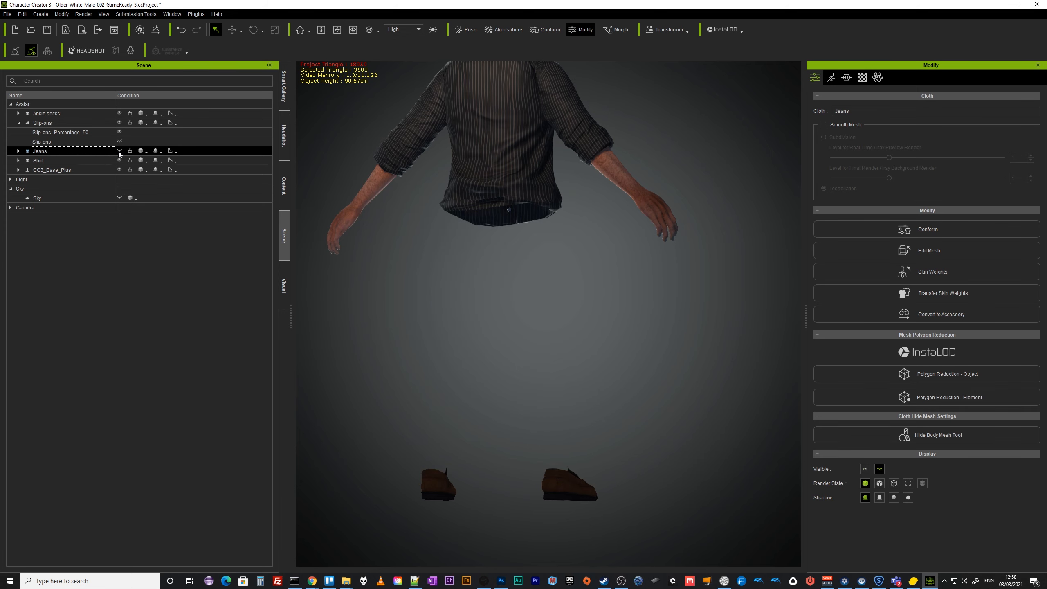
{"action": "left_click", "coordinate": [119, 151]}
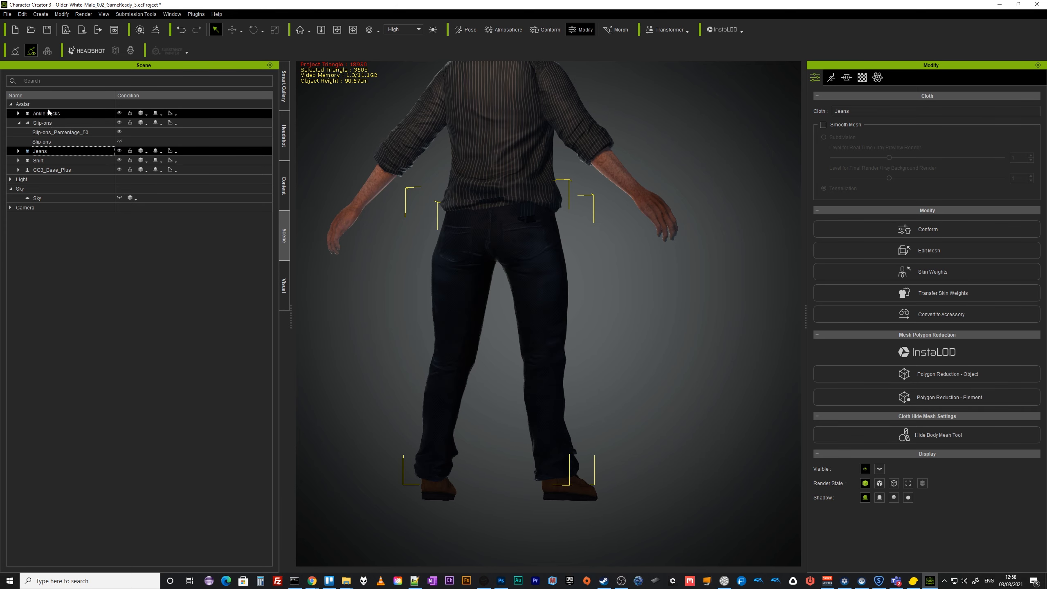
Open the slip-ons in Edit Mesh face mode and toggle the jeans' visibility to inspect the shoes.
{"action": "left_click", "coordinate": [48, 123]}
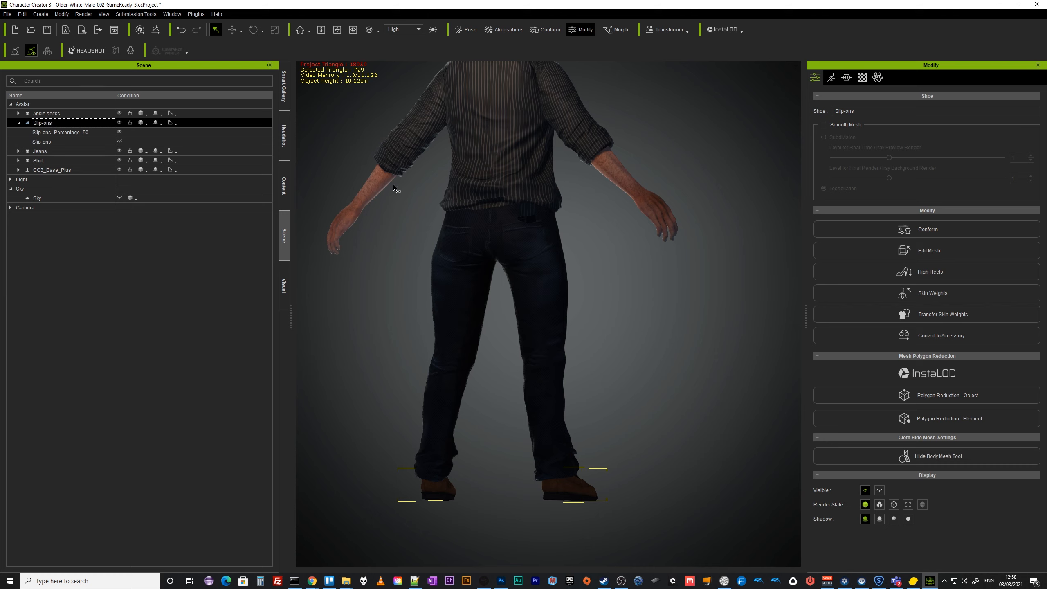
{"action": "left_click", "coordinate": [937, 251]}
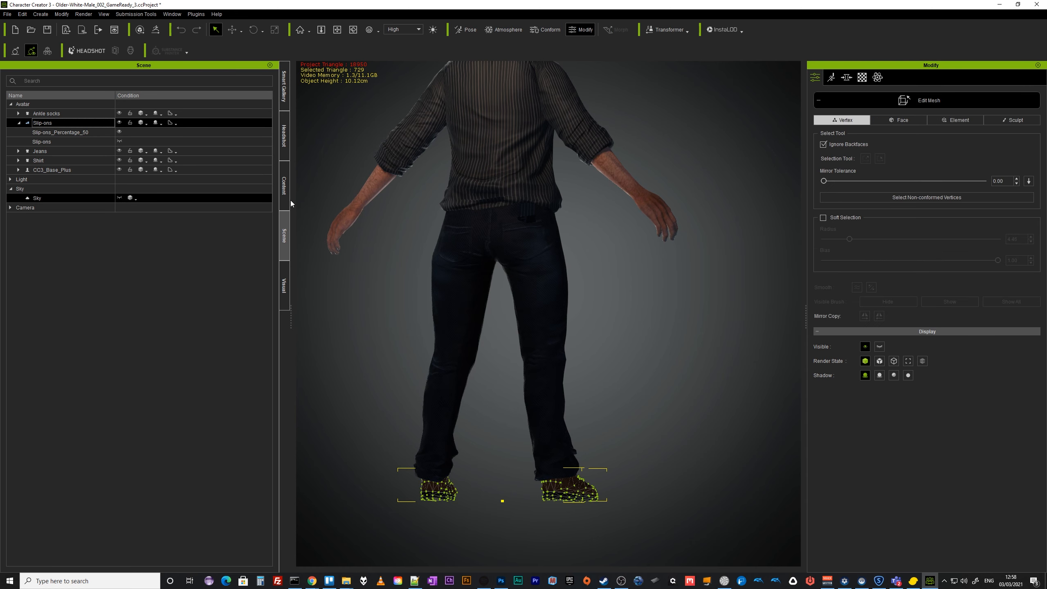
{"action": "left_click", "coordinate": [895, 124]}
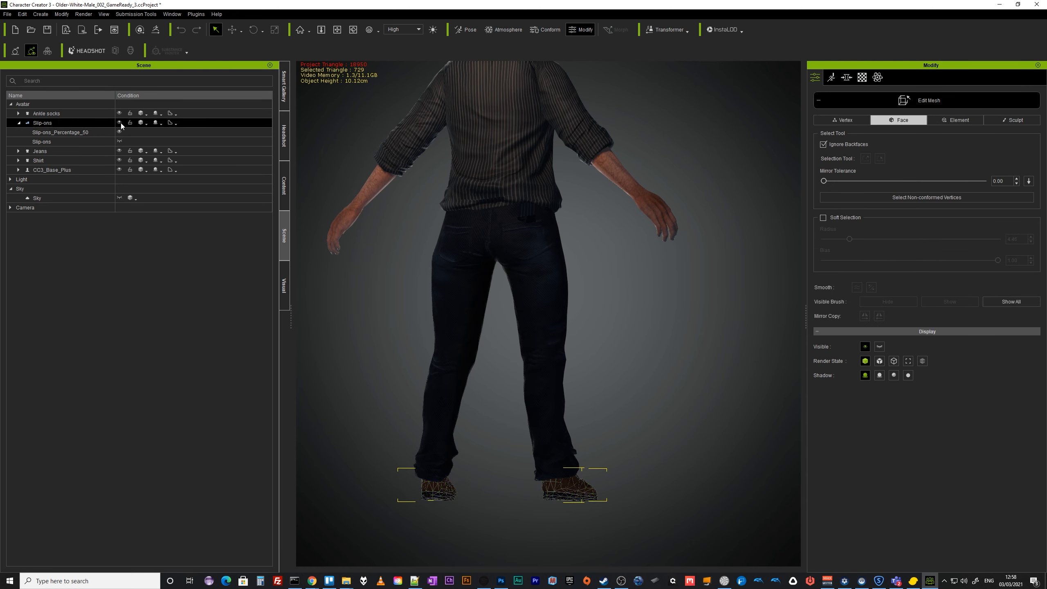
{"action": "left_click", "coordinate": [110, 163]}
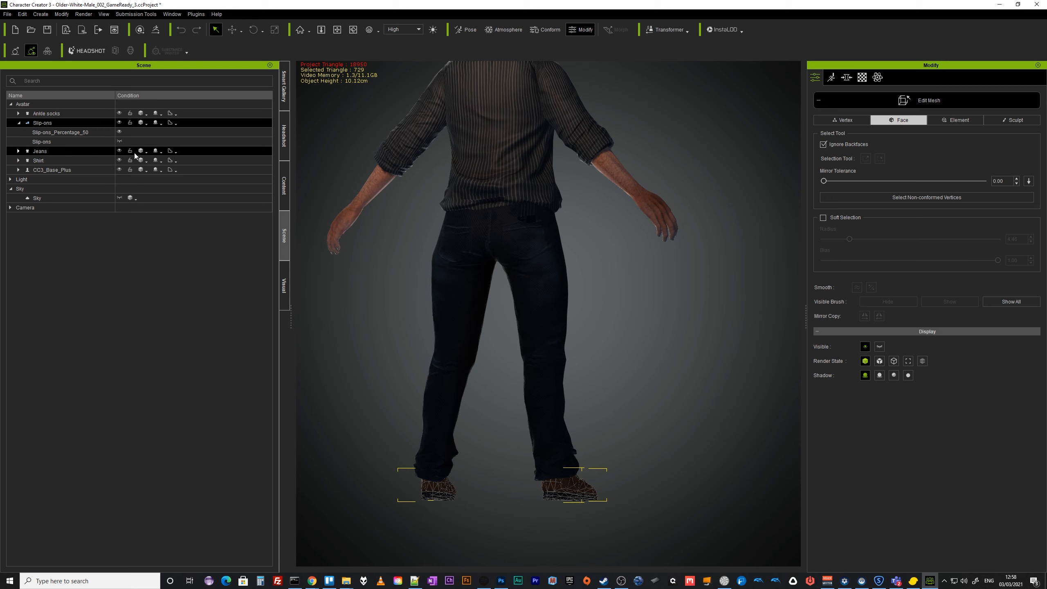
{"action": "left_click", "coordinate": [119, 150]}
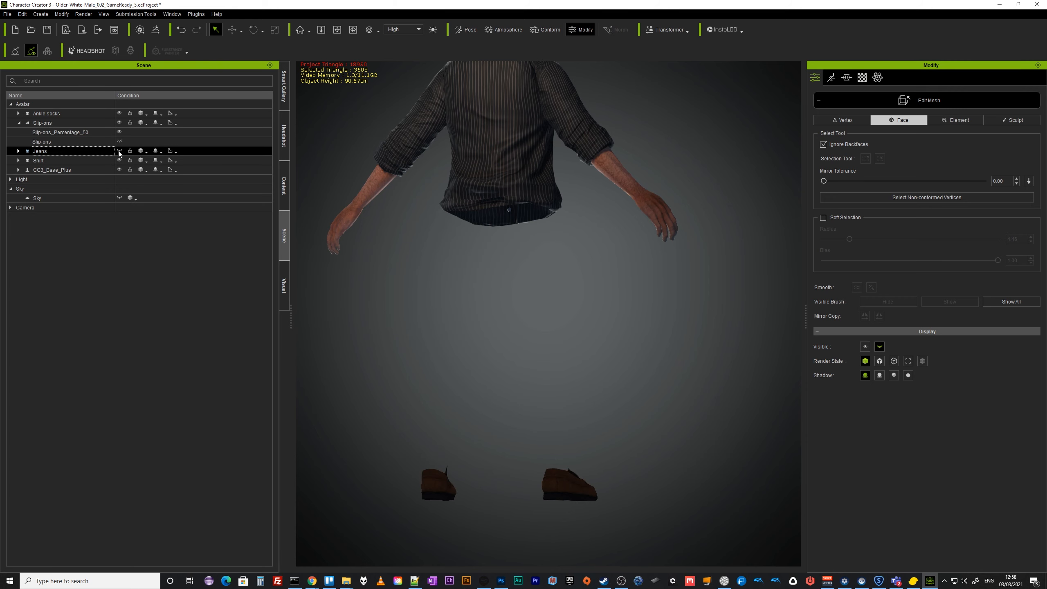
{"action": "left_click", "coordinate": [119, 151]}
{"action": "left_click", "coordinate": [119, 150]}
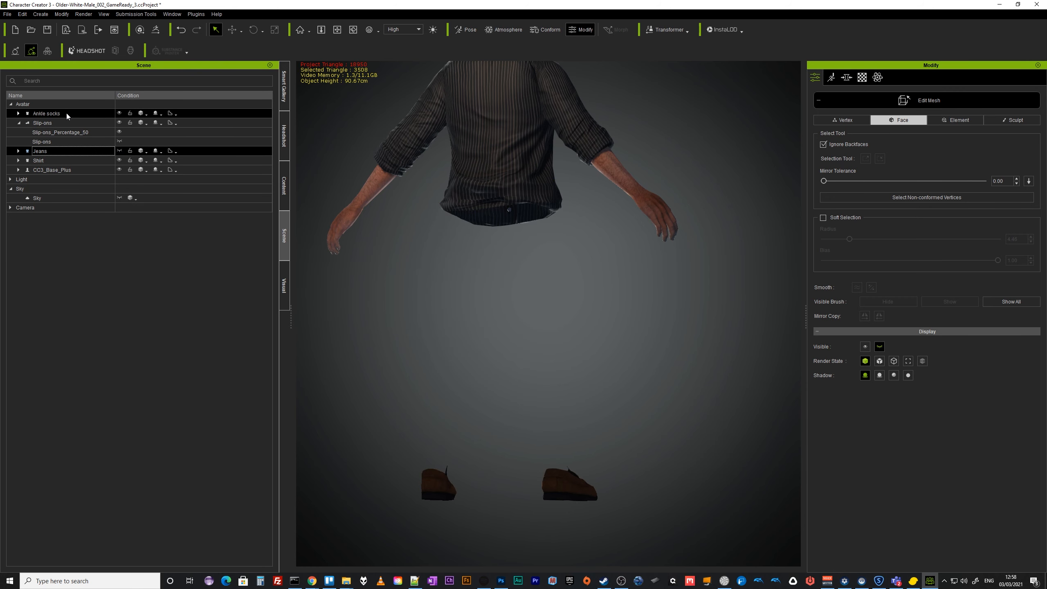
{"action": "left_click", "coordinate": [54, 120]}
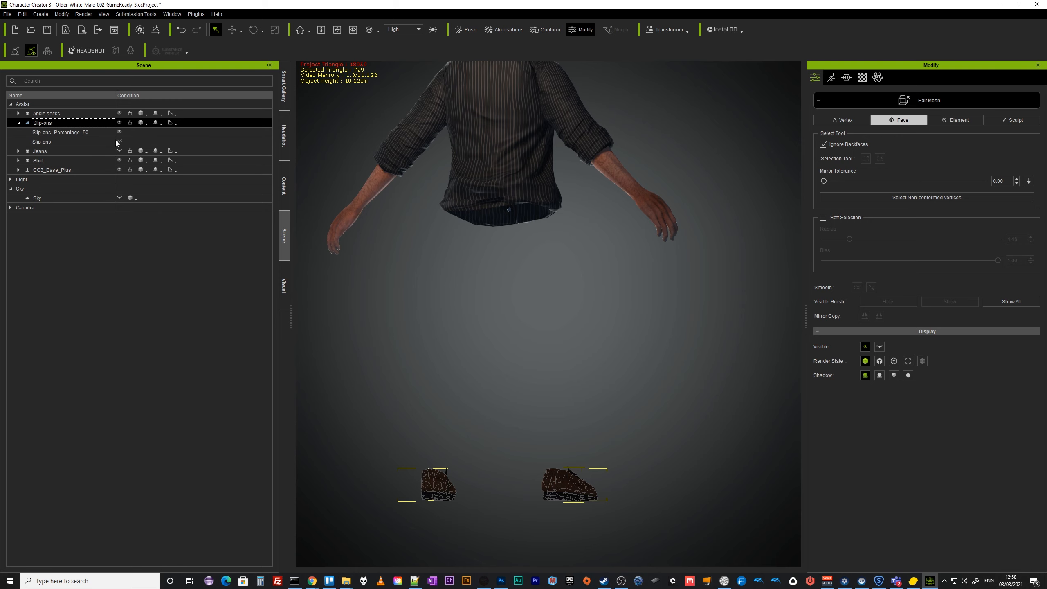
{"action": "left_click", "coordinate": [119, 151]}
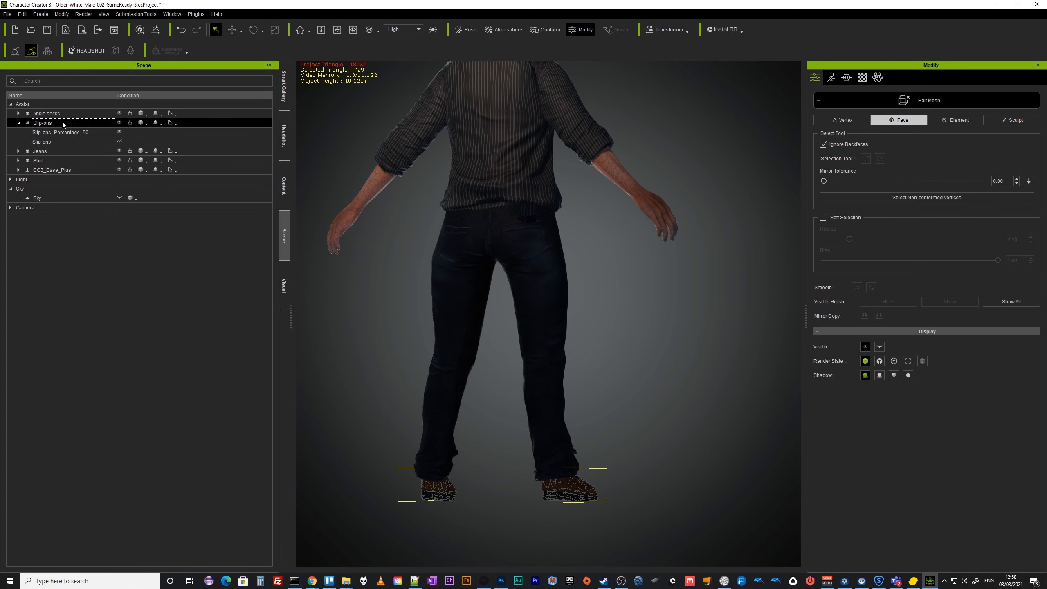
Leave the slip-ons' mesh editing, zoom to the waistband, and open the jeans in Edit Mesh.
{"action": "left_click", "coordinate": [916, 98]}
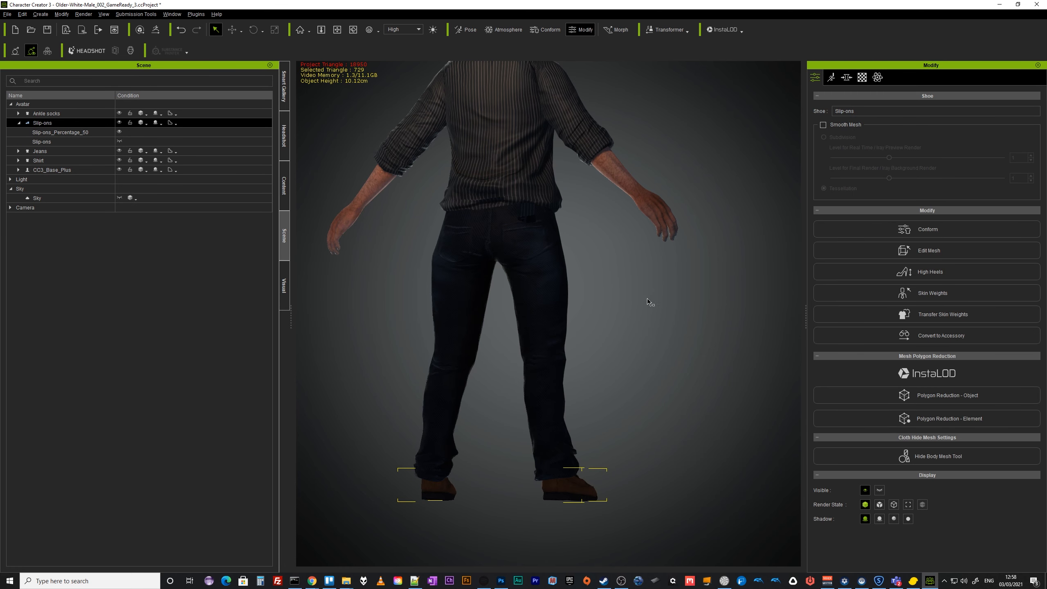
{"action": "right_click_drag", "start_coordinate": [651, 303], "coordinate": [596, 371]}
{"action": "scroll", "coordinate": [518, 282], "scroll_direction": "up", "scroll_amount": 5}
{"action": "scroll", "coordinate": [574, 370], "scroll_direction": "up", "scroll_amount": 4}
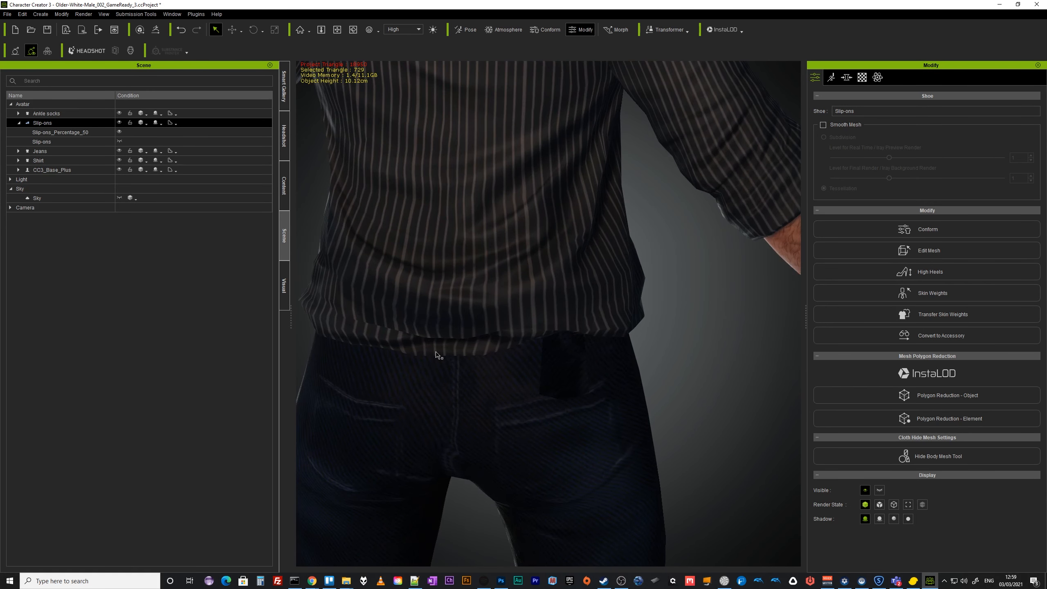
{"action": "right_click_drag", "start_coordinate": [483, 373], "coordinate": [442, 380]}
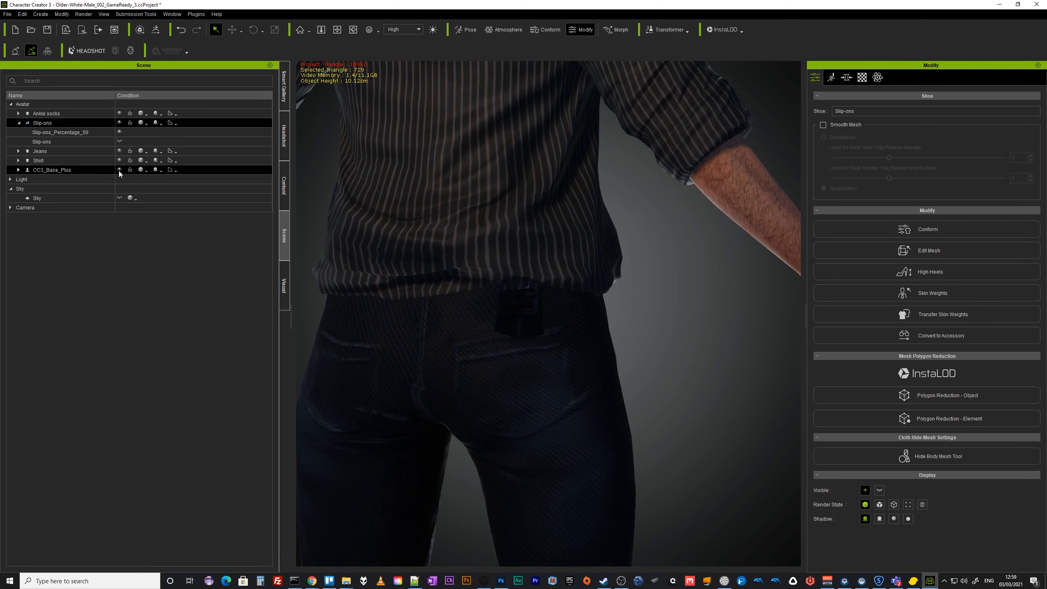
{"action": "left_click", "coordinate": [42, 153]}
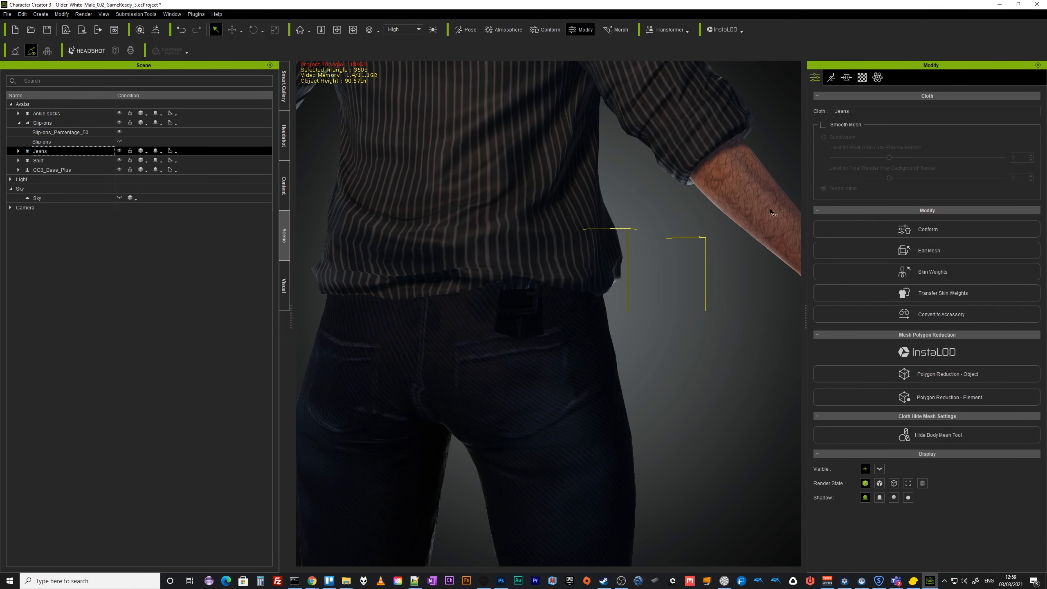
{"action": "left_click", "coordinate": [912, 250]}
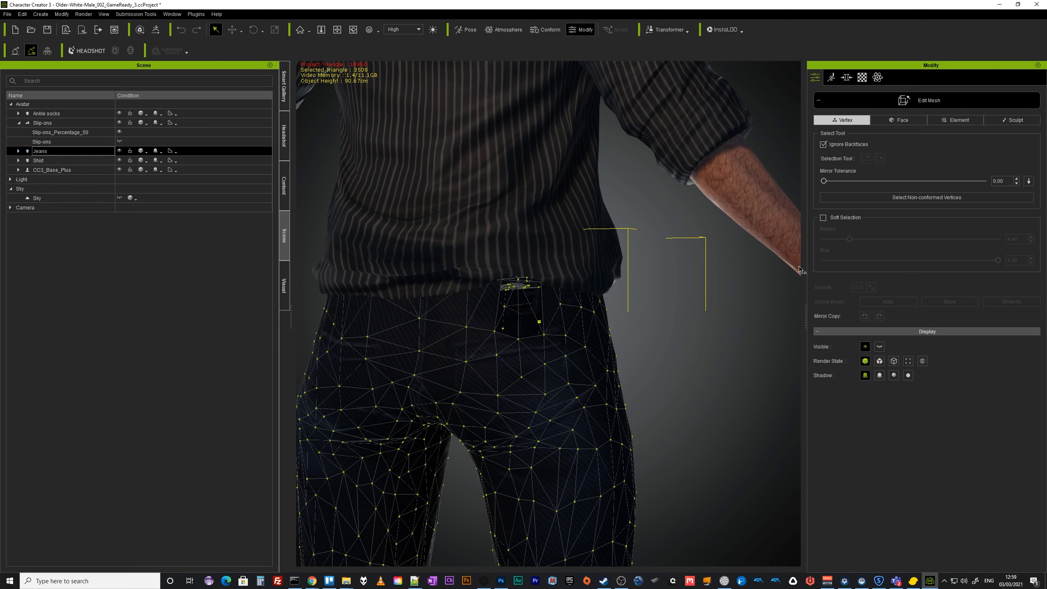
Switch the jeans' mesh editing to Face mode and select the faces of the back belt loop at the waistband.
{"action": "left_click", "coordinate": [898, 120]}
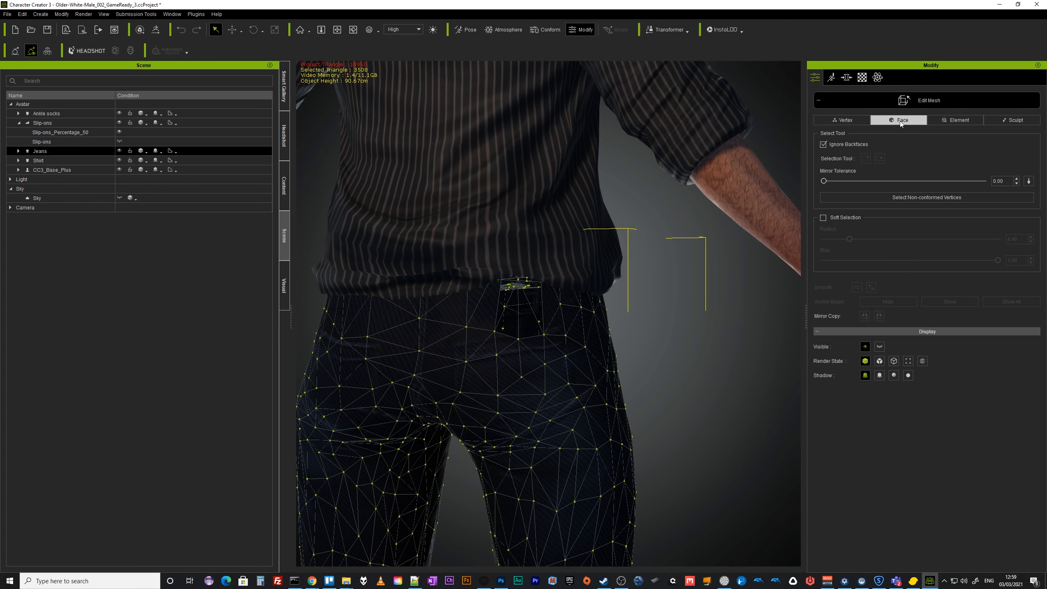
{"action": "left_click", "coordinate": [503, 325]}
{"action": "left_click", "coordinate": [525, 324], "text": "ctrl"}
{"action": "left_click", "coordinate": [533, 301], "text": "ctrl"}
{"action": "left_click", "coordinate": [504, 294], "text": "ctrl"}
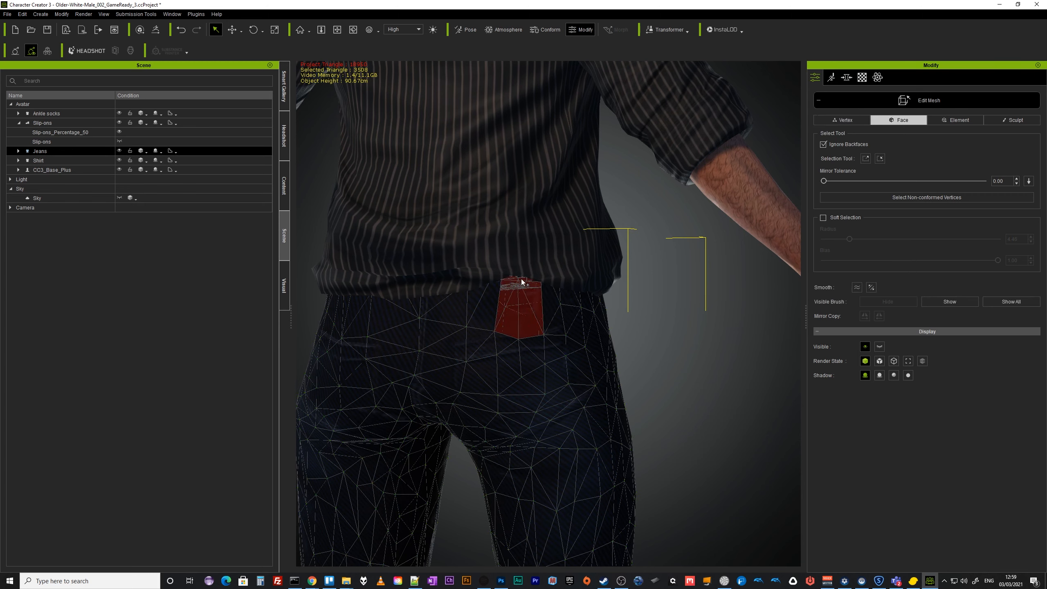
Refine the face selection on the jeans' back belt loop, adding and removing individual triangles.
{"action": "scroll", "coordinate": [546, 350], "scroll_direction": "up", "scroll_amount": 7}
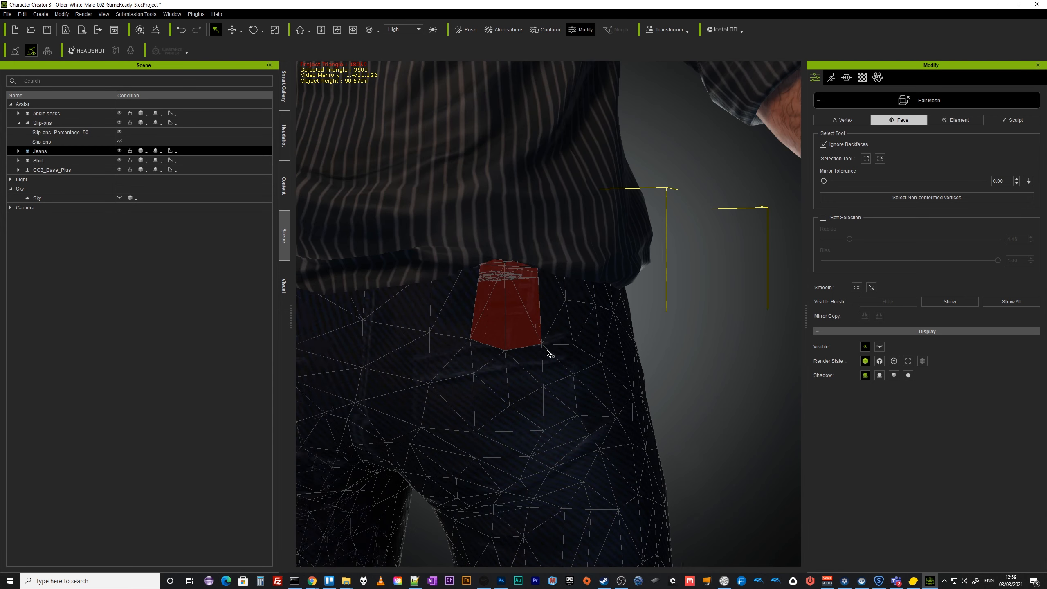
{"action": "right_click_drag", "start_coordinate": [502, 314], "coordinate": [504, 254]}
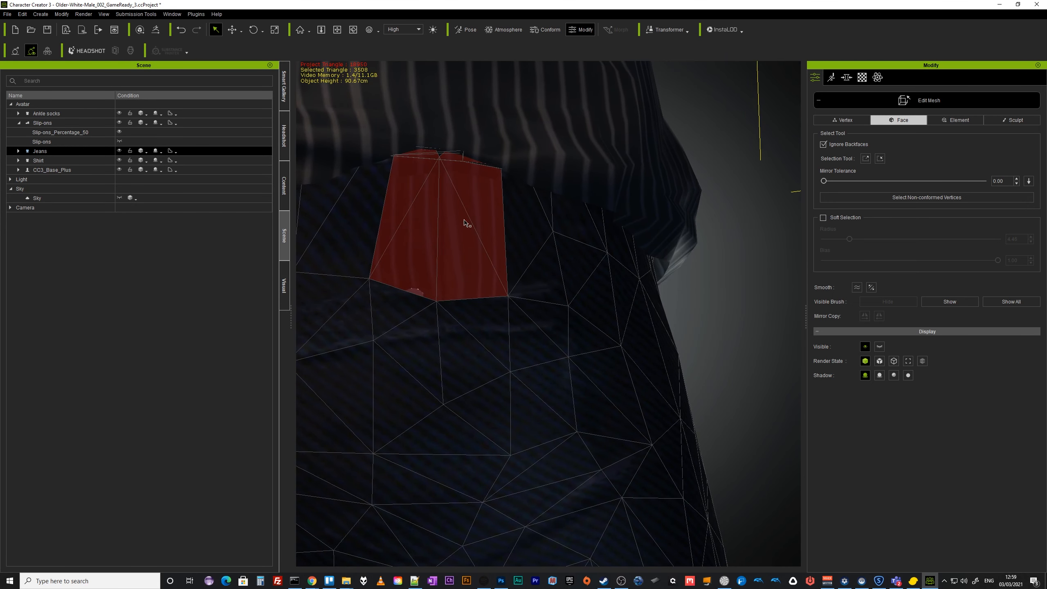
{"action": "left_click", "coordinate": [441, 158], "text": "ctrl"}
{"action": "left_click", "coordinate": [597, 307]}
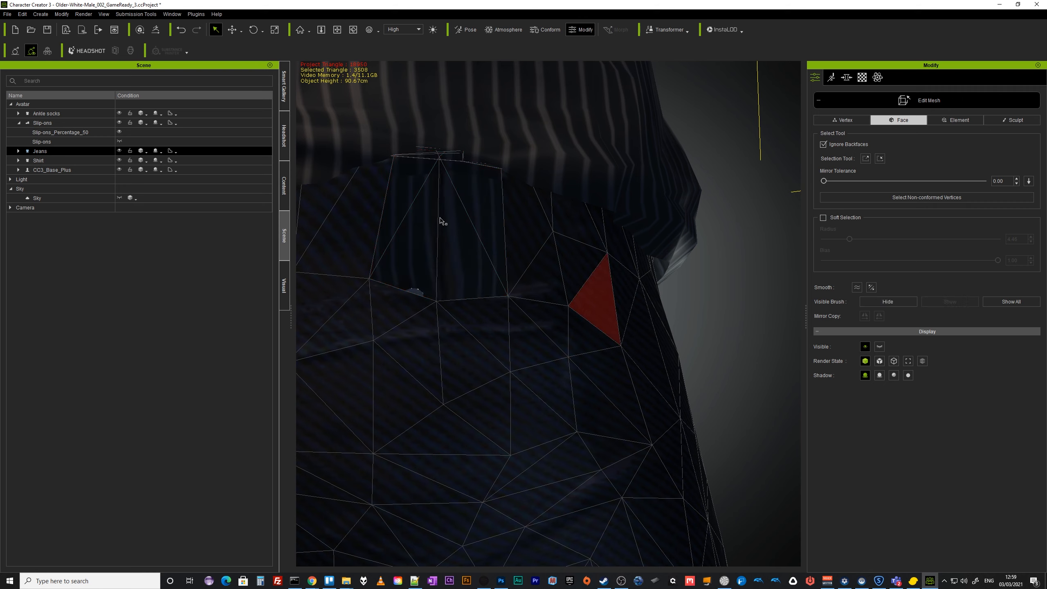
{"action": "left_click", "coordinate": [404, 202]}
{"action": "left_click", "coordinate": [434, 249], "text": "ctrl"}
{"action": "left_click", "coordinate": [446, 247], "text": "ctrl"}
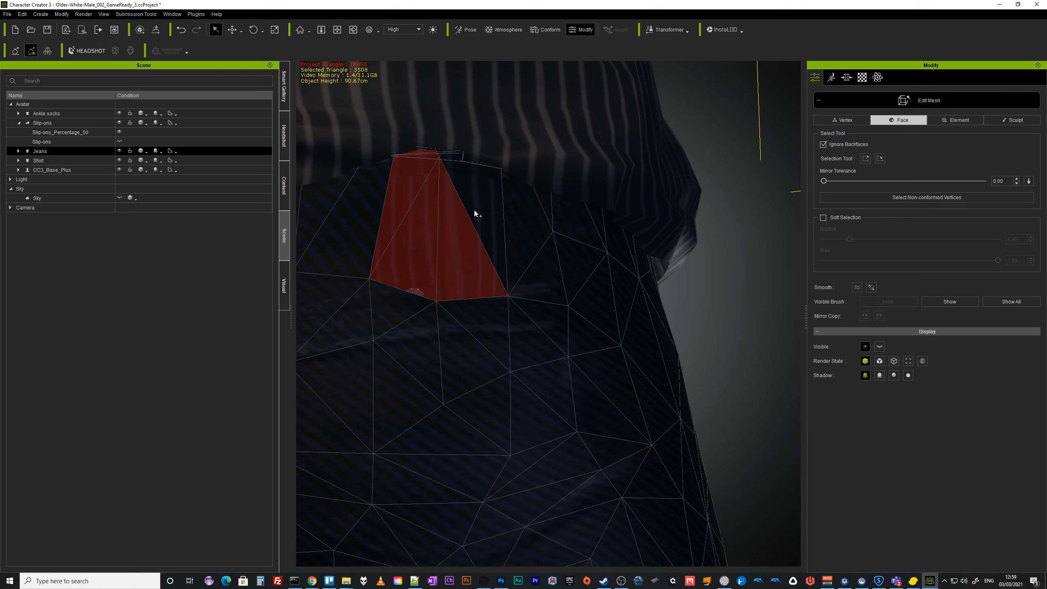
{"action": "left_click", "coordinate": [474, 209], "text": "ctrl"}
{"action": "left_click", "coordinate": [454, 158], "text": "ctrl"}
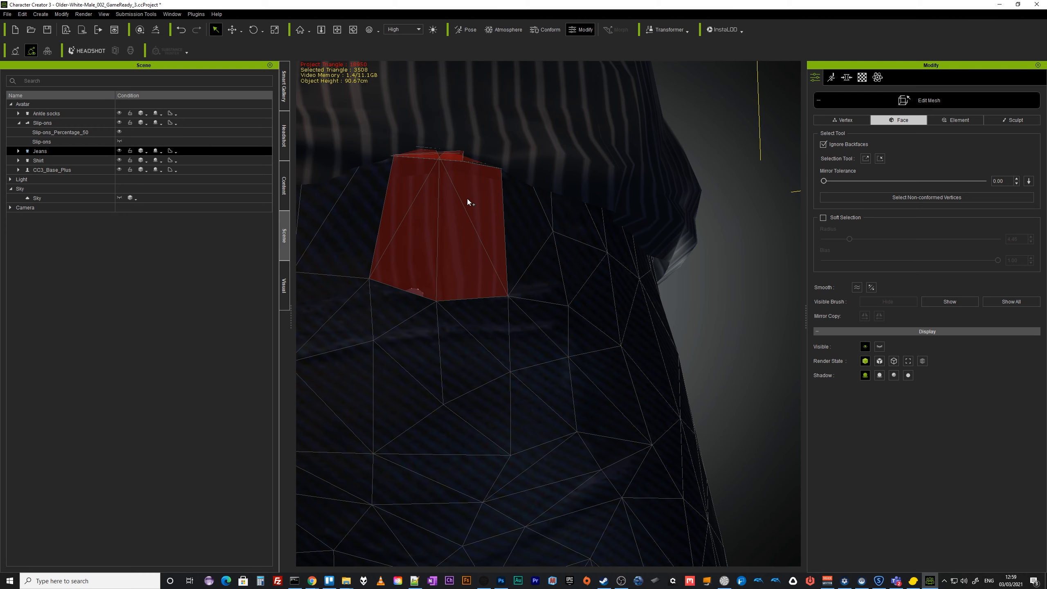
Select the faces of the centre-back belt loop on the jeans and hide them.
{"action": "left_click", "coordinate": [721, 306]}
{"action": "right_click_drag", "start_coordinate": [464, 205], "coordinate": [504, 248], "text": "alt"}
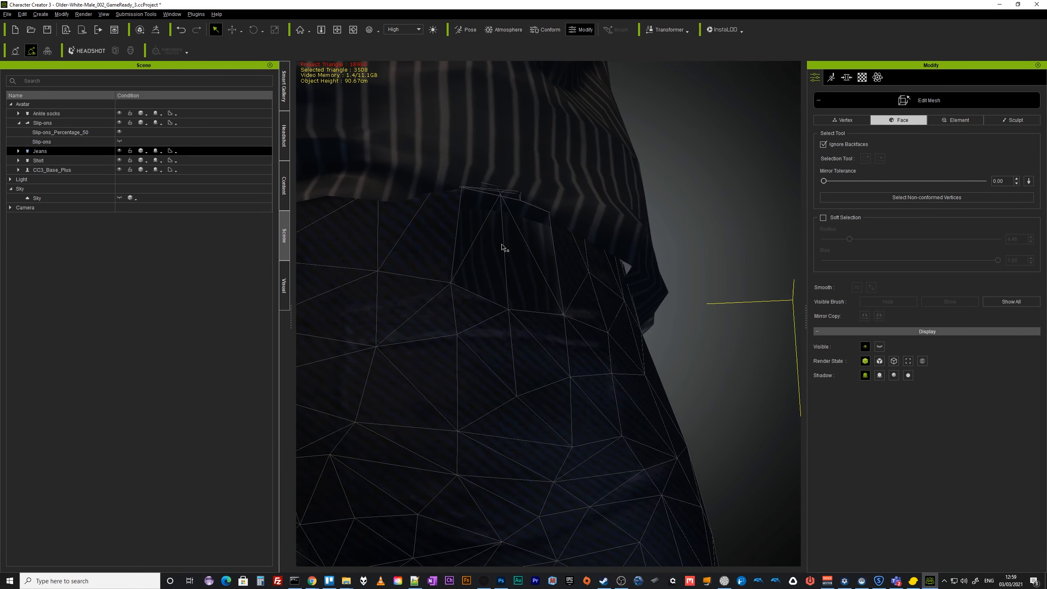
{"action": "left_click", "coordinate": [480, 231], "text": "ctrl"}
{"action": "left_click", "coordinate": [488, 252], "text": "ctrl"}
{"action": "left_click", "coordinate": [535, 235], "text": "ctrl"}
{"action": "left_click", "coordinate": [527, 246], "text": "ctrl"}
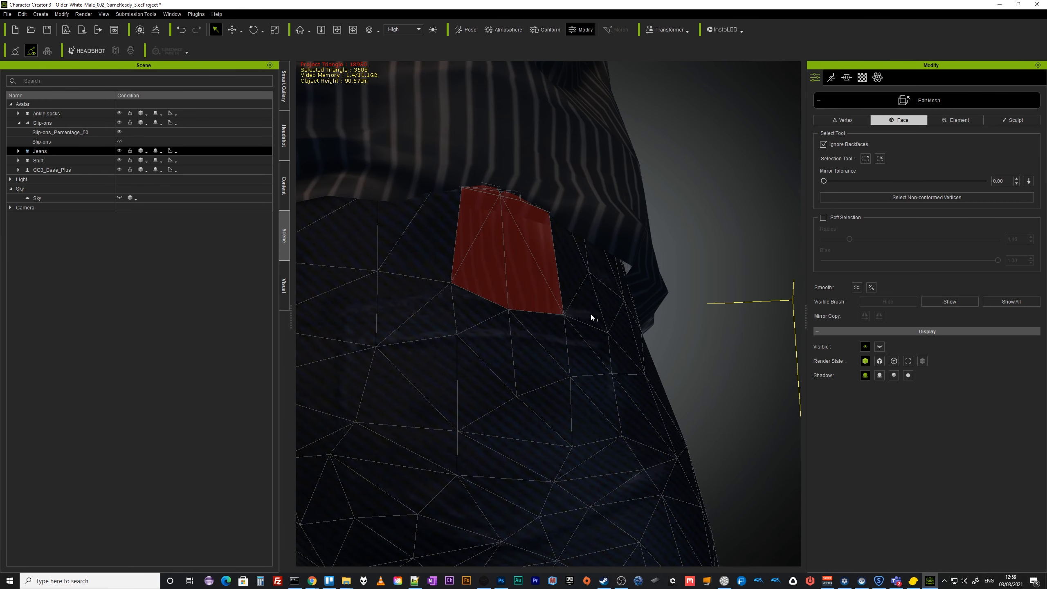
{"action": "right_click_drag", "start_coordinate": [633, 271], "coordinate": [635, 462], "text": "alt"}
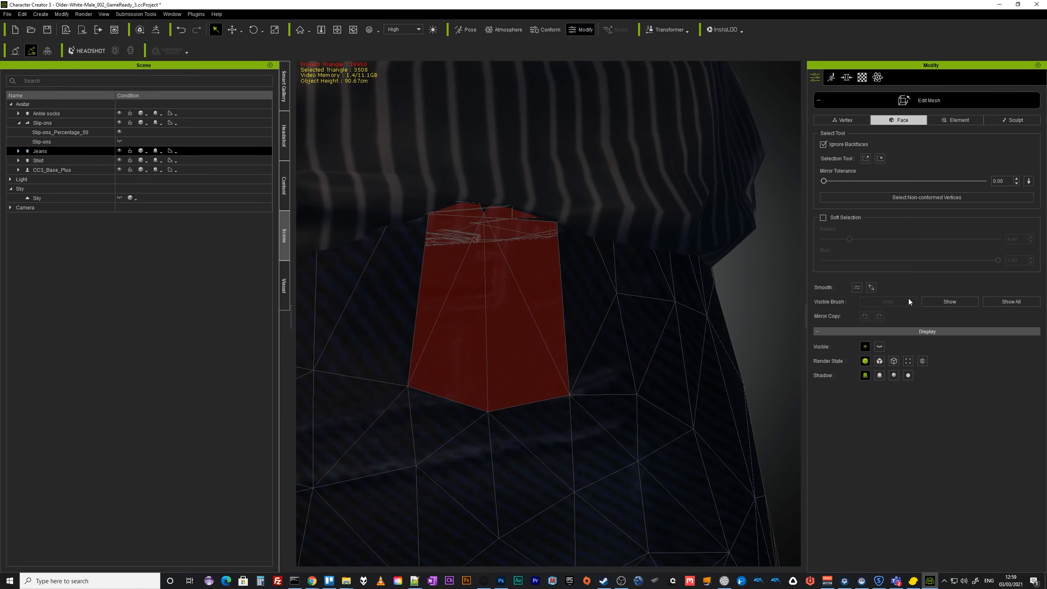
{"action": "left_click", "coordinate": [943, 304]}
{"action": "scroll", "coordinate": [511, 415], "scroll_direction": "down", "scroll_amount": 5}
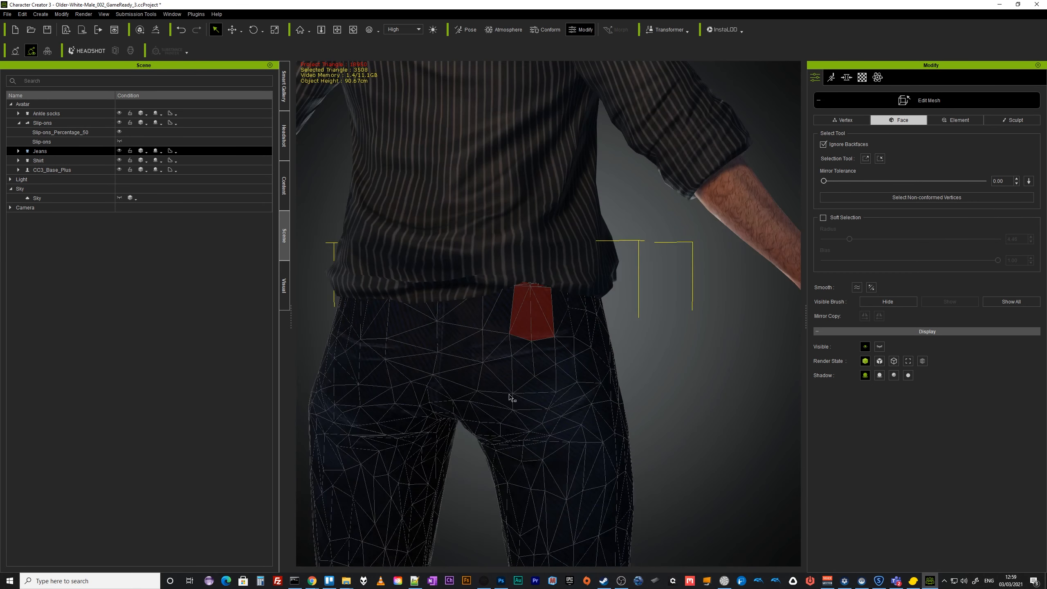
Hide the shirt to expose the jeans' waistband and orbit to its front.
{"action": "left_click", "coordinate": [44, 160]}
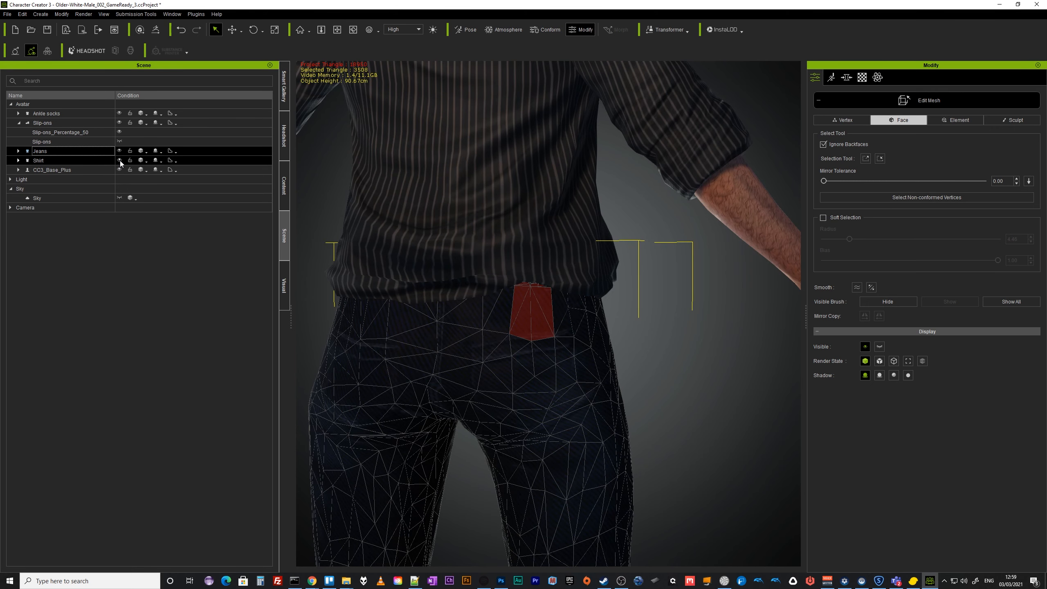
{"action": "left_click", "coordinate": [119, 160]}
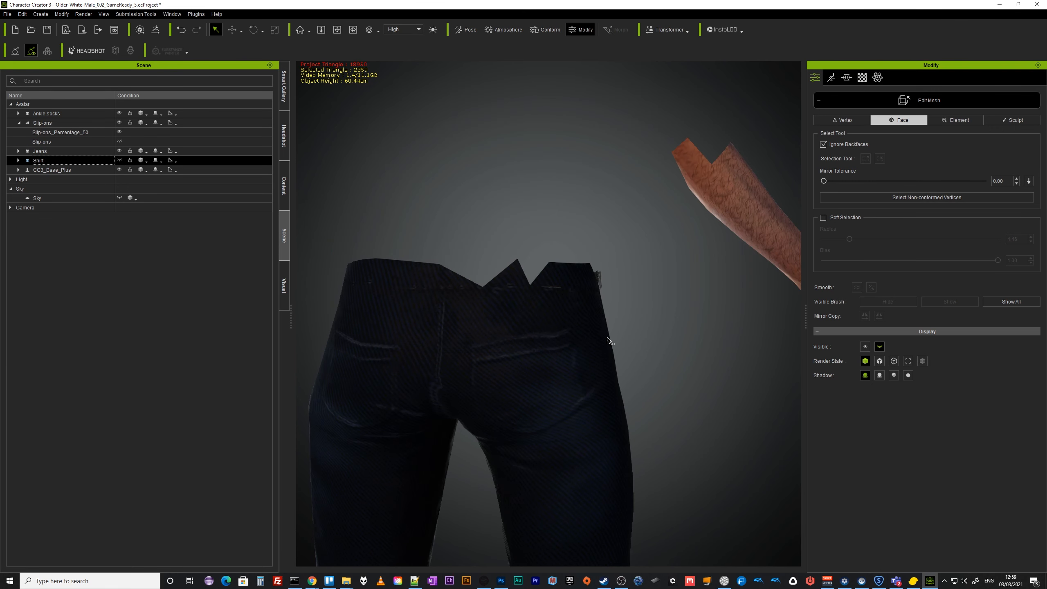
{"action": "right_click_drag", "start_coordinate": [607, 337], "coordinate": [462, 306]}
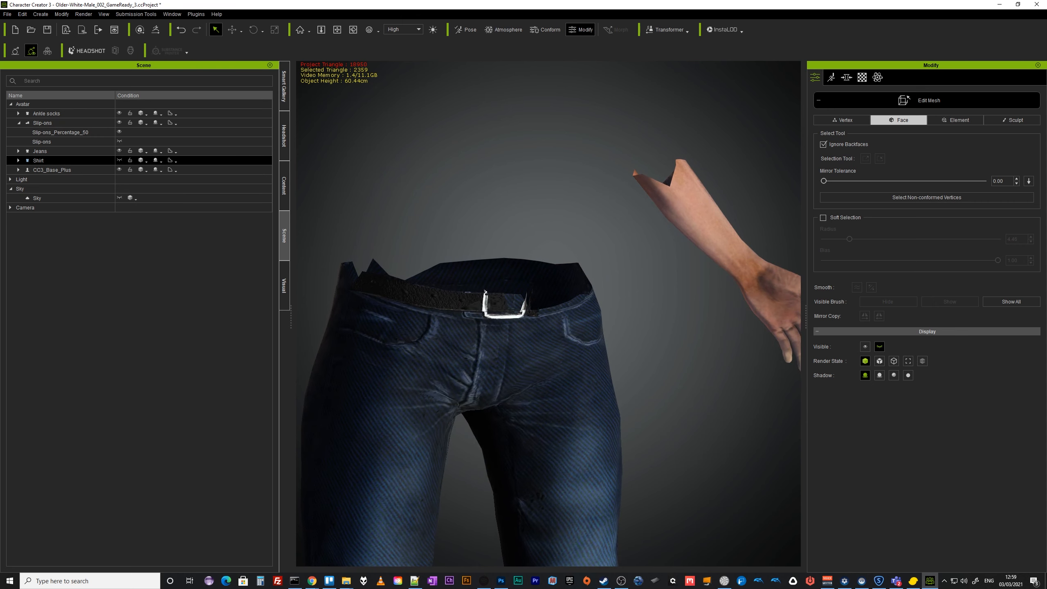
Switch the jeans to Element mode, select the belt around the waistband, and hide it.
{"action": "left_click", "coordinate": [41, 151]}
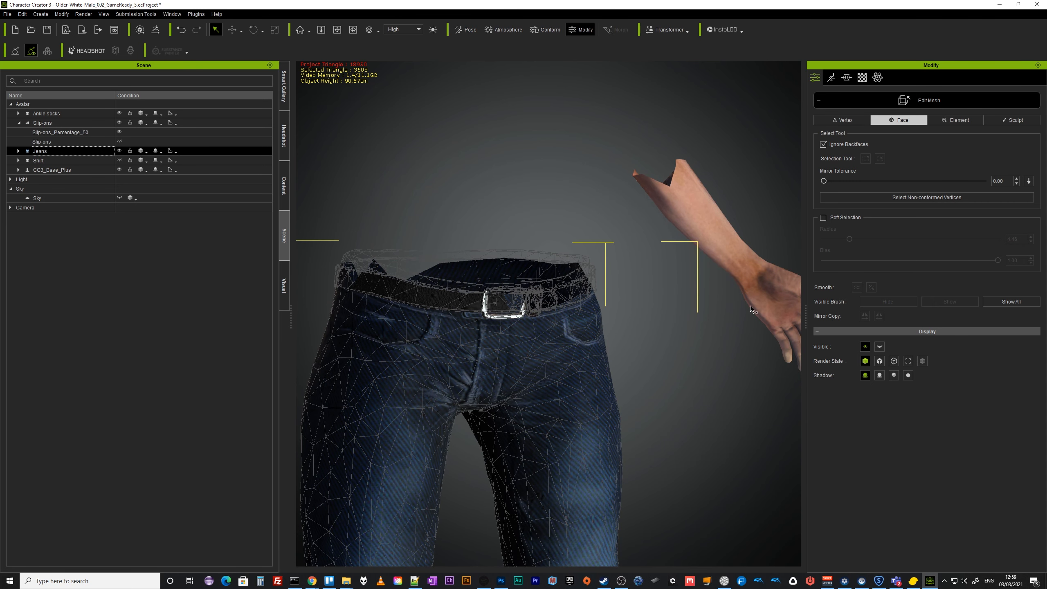
{"action": "left_click", "coordinate": [960, 123]}
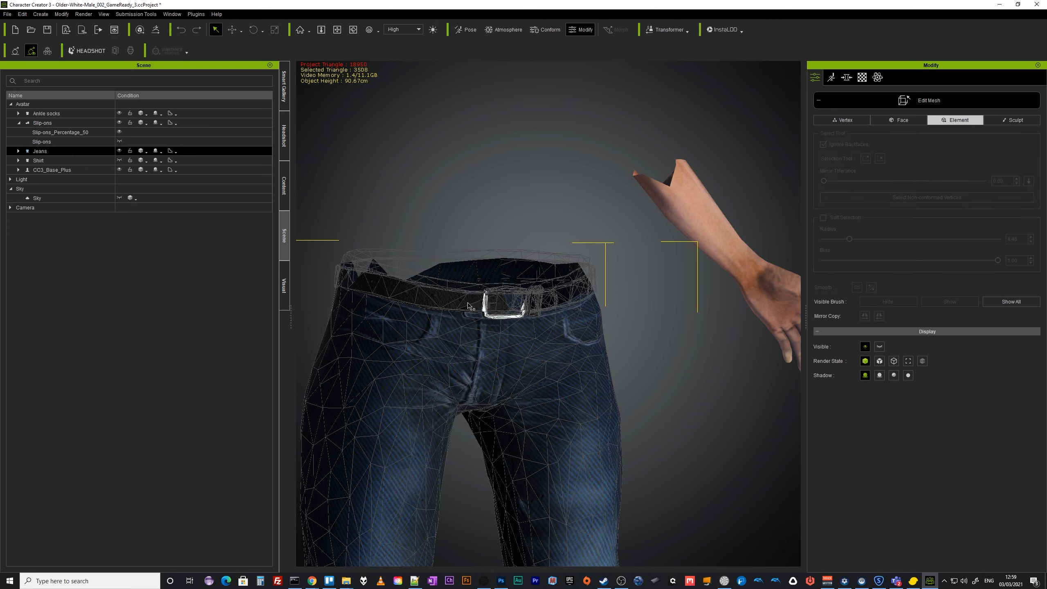
{"action": "left_click", "coordinate": [453, 303]}
{"action": "left_click", "coordinate": [507, 319], "text": "ctrl"}
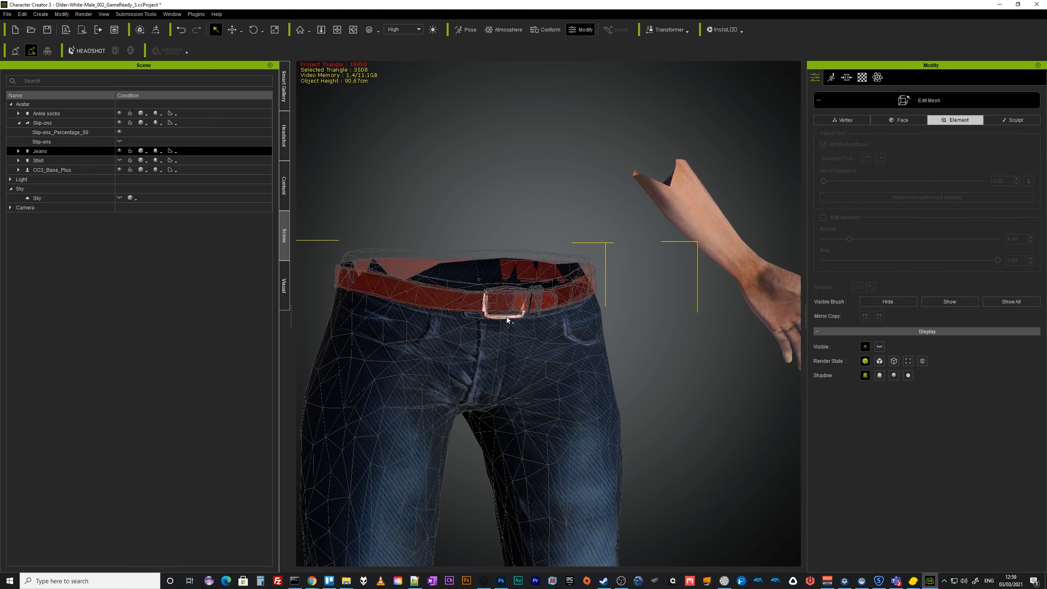
{"action": "left_click", "coordinate": [883, 301]}
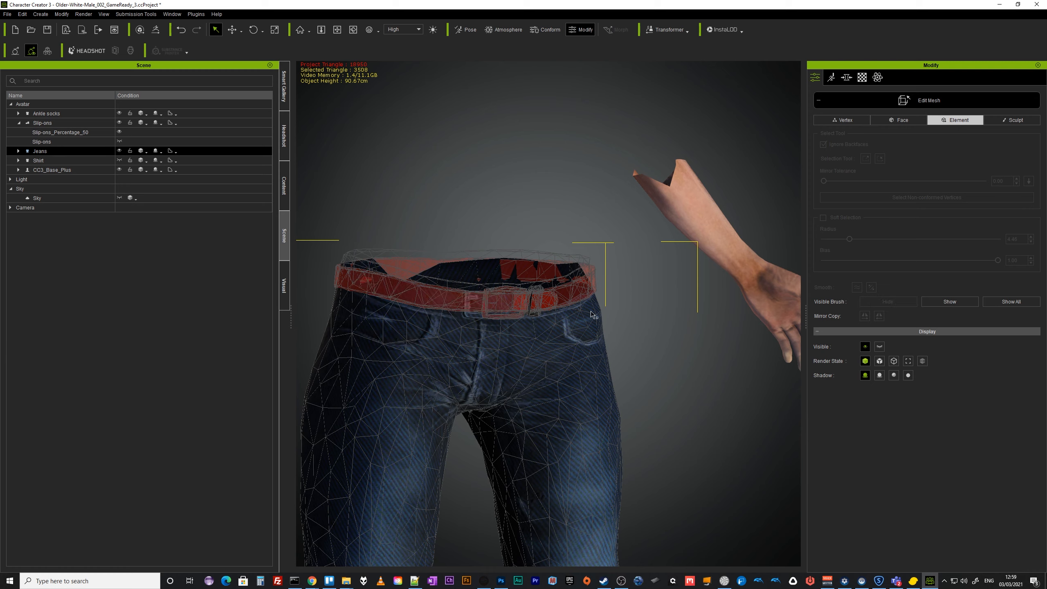
Select the remaining belt buckle element on the jeans and hide it, then clear the selection.
{"action": "left_click", "coordinate": [706, 399]}
{"action": "right_click_drag", "start_coordinate": [719, 392], "coordinate": [610, 405], "text": "alt"}
{"action": "scroll", "coordinate": [576, 392], "scroll_direction": "up", "scroll_amount": 4}
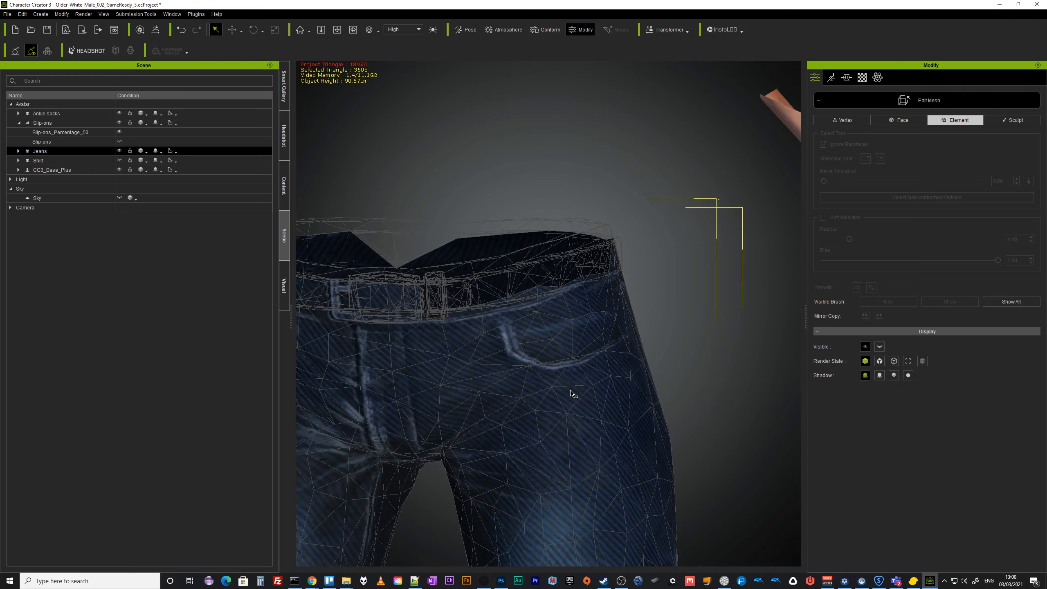
{"action": "right_click_drag", "start_coordinate": [715, 433], "coordinate": [619, 392], "text": "alt"}
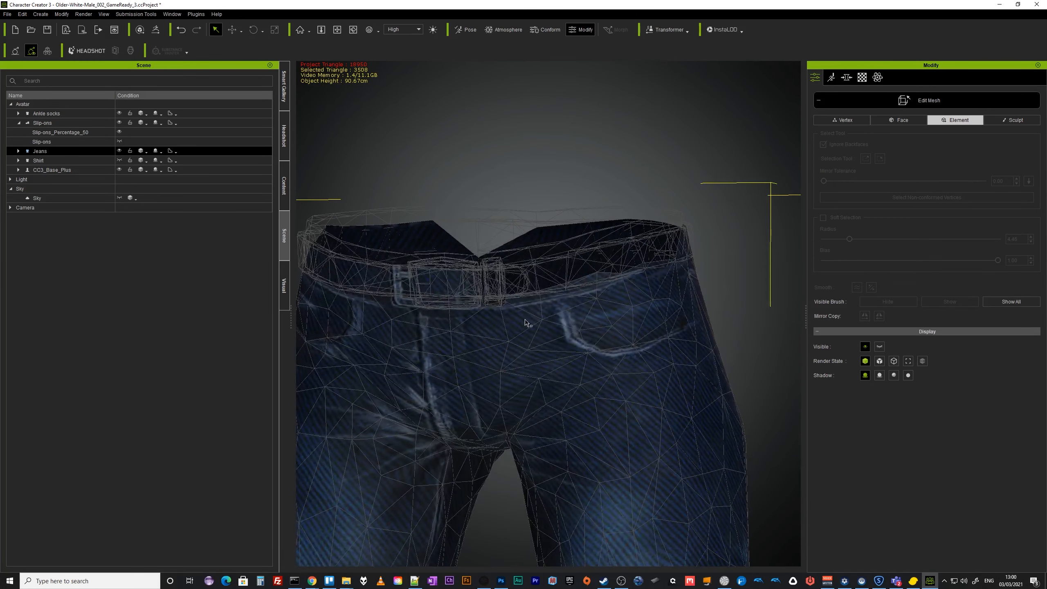
{"action": "left_click", "coordinate": [495, 306]}
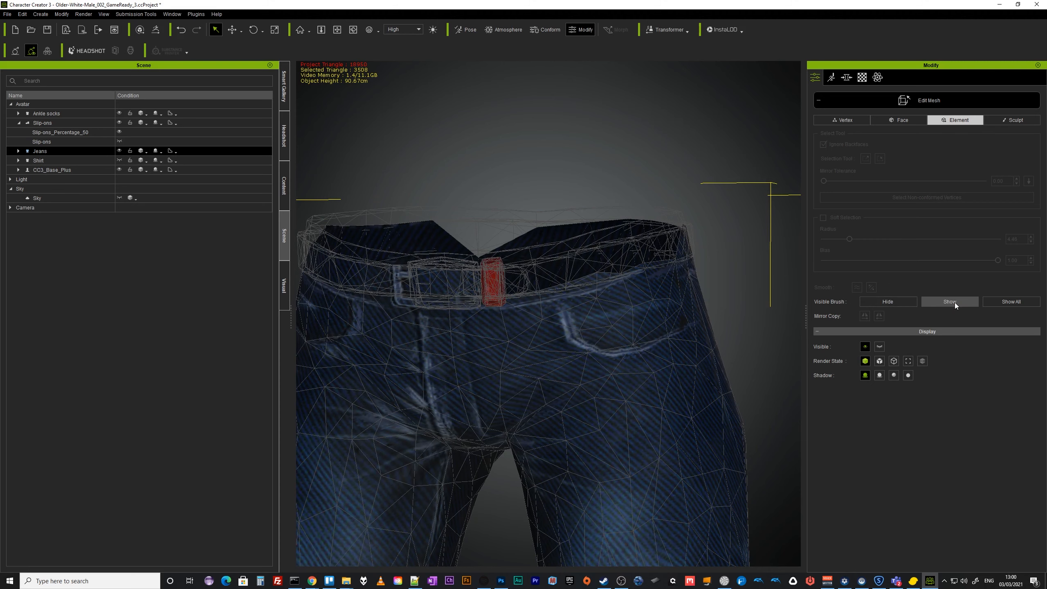
{"action": "left_click", "coordinate": [908, 302]}
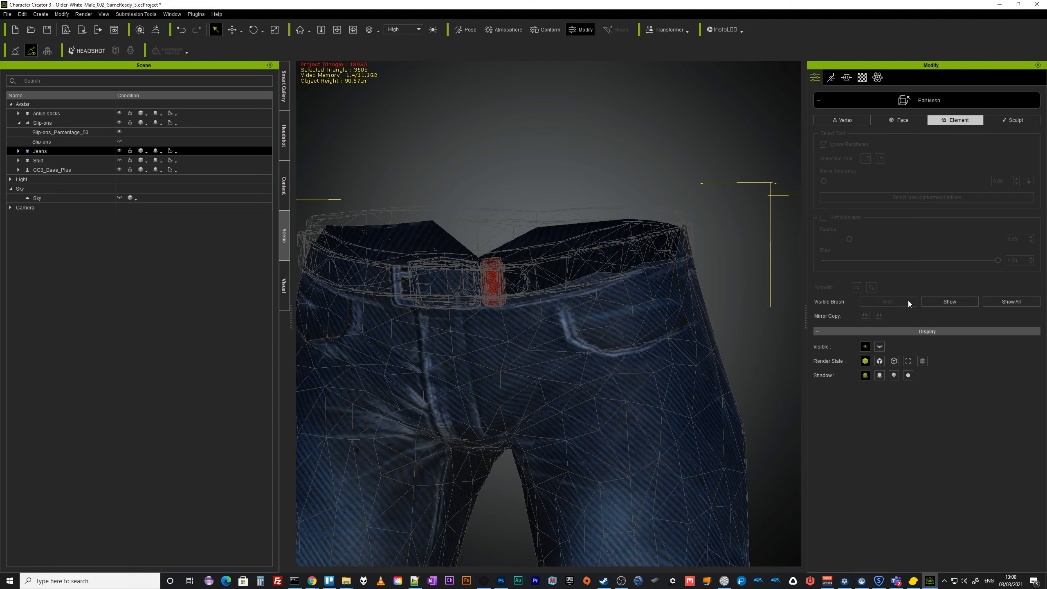
{"action": "left_click", "coordinate": [763, 366]}
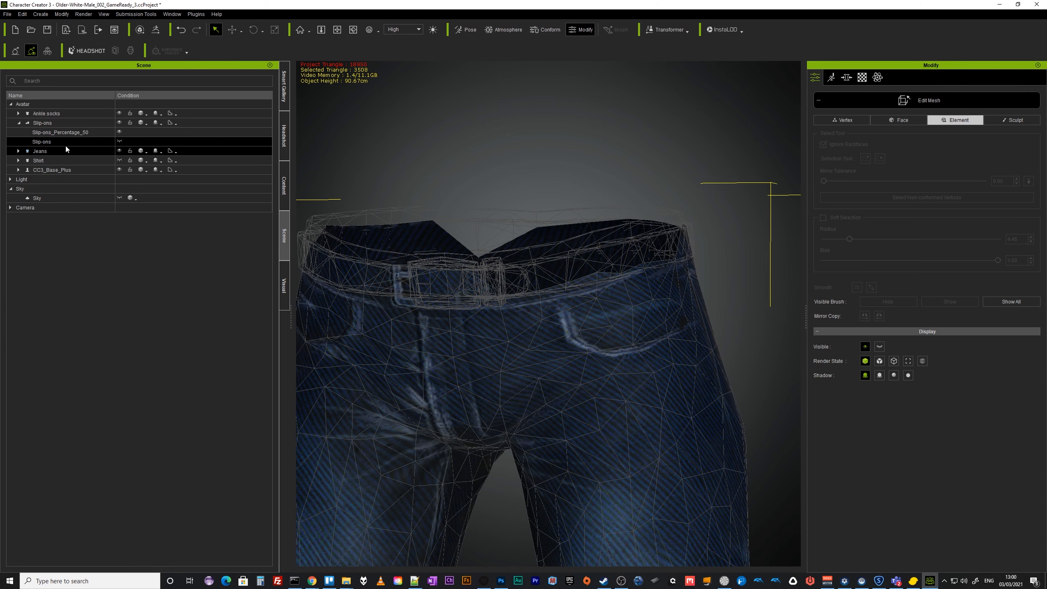
Exit mesh editing of the jeans and make the shirt visible again.
{"action": "left_click", "coordinate": [874, 101]}
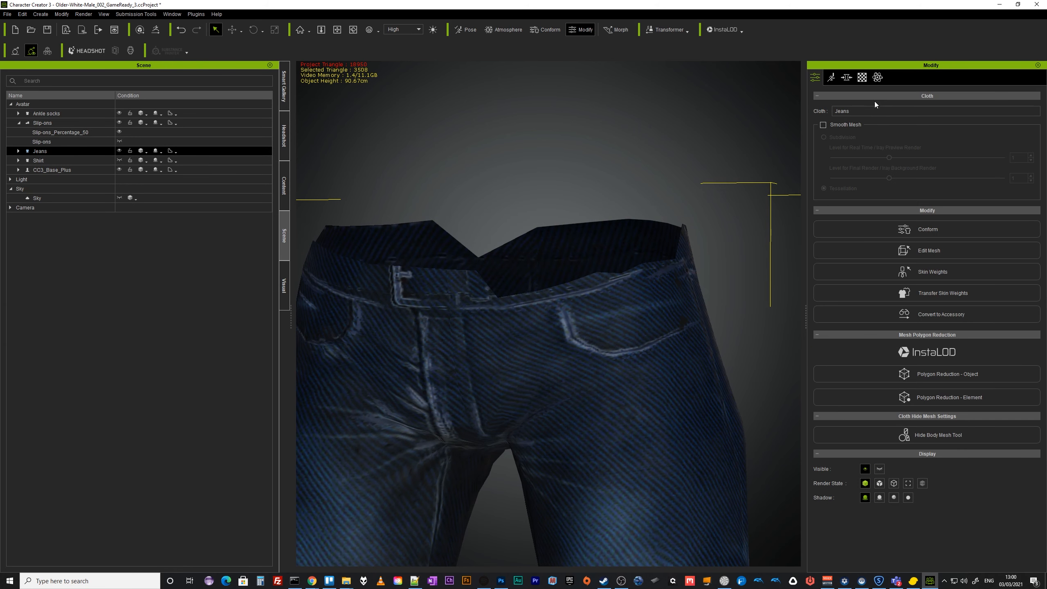
{"action": "mouse_move", "coordinate": [656, 316]}
{"action": "right_mouse_down"}
{"action": "mouse_move", "coordinate": [110, 326]}
{"action": "mouse_move", "coordinate": [659, 317]}
{"action": "right_mouse_up"}
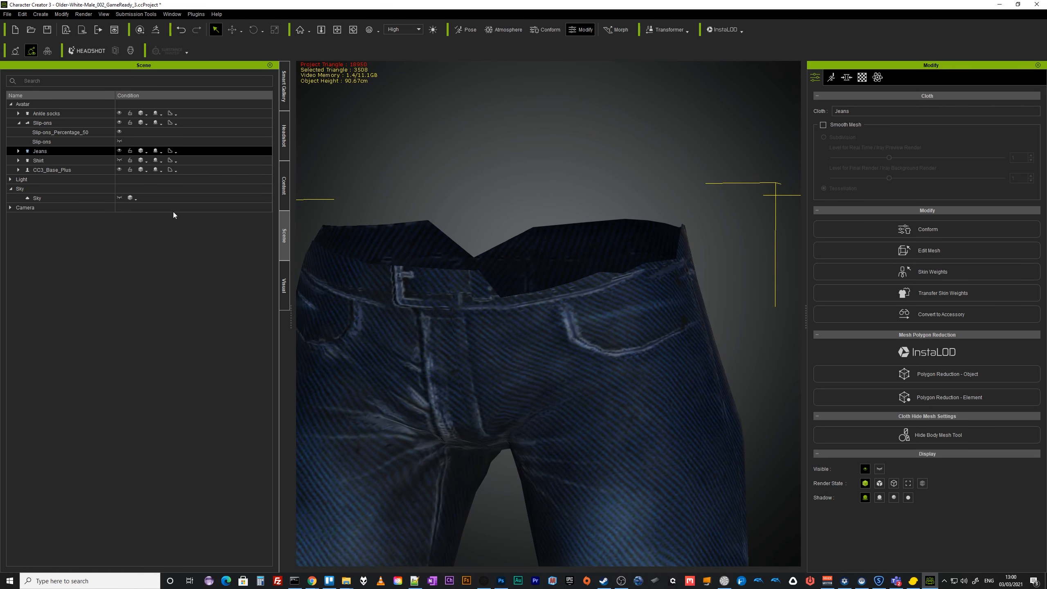
{"action": "left_click", "coordinate": [119, 161]}
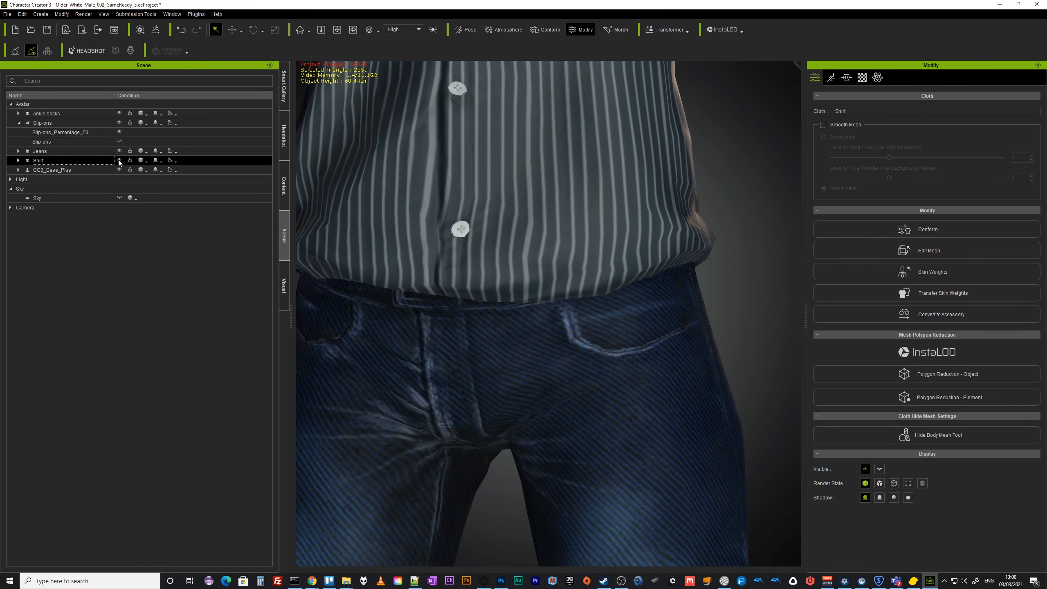
Orbit and zoom out to inspect the full dressed character from head to shoes.
{"action": "right_click_drag", "start_coordinate": [618, 317], "coordinate": [141, 309]}
{"action": "right_click_drag", "start_coordinate": [612, 301], "coordinate": [78, 357]}
{"action": "scroll", "coordinate": [430, 366], "scroll_direction": "down", "scroll_amount": 5}
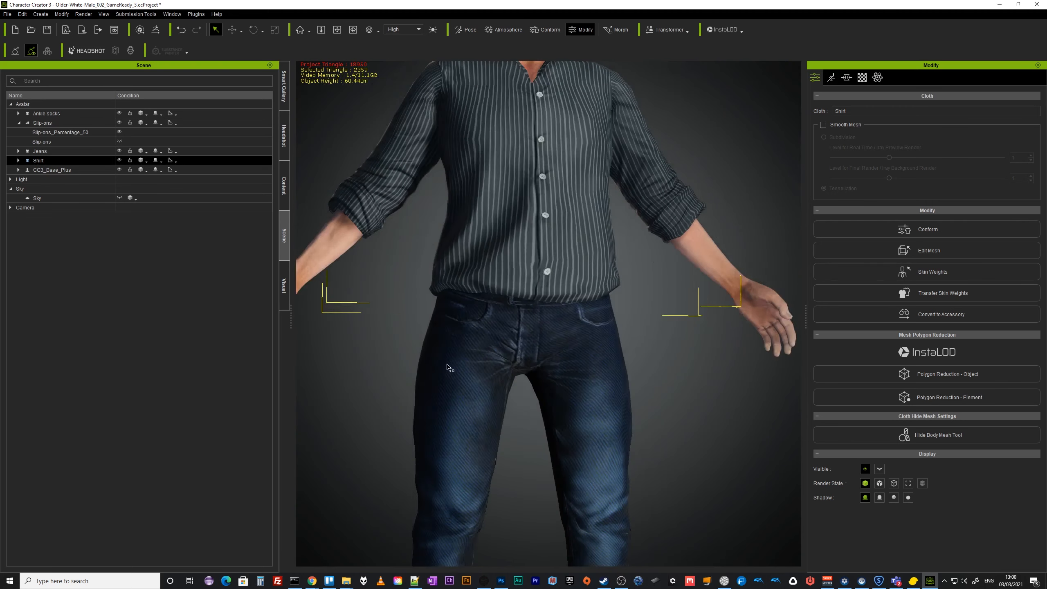
{"action": "right_click_drag", "start_coordinate": [528, 289], "coordinate": [557, 243]}
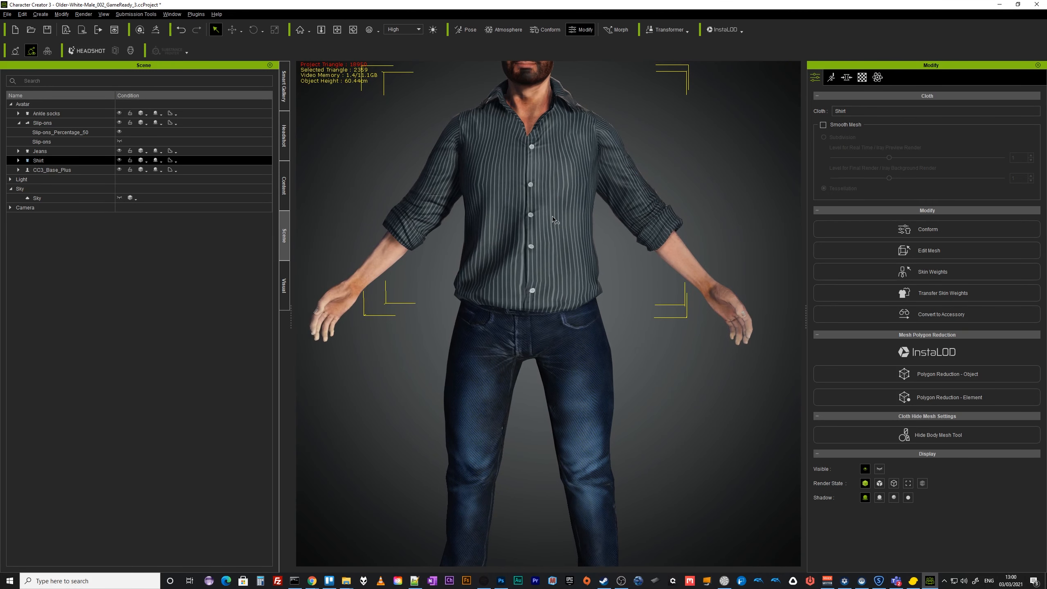
{"action": "scroll", "coordinate": [553, 218], "scroll_direction": "down", "scroll_amount": 5}
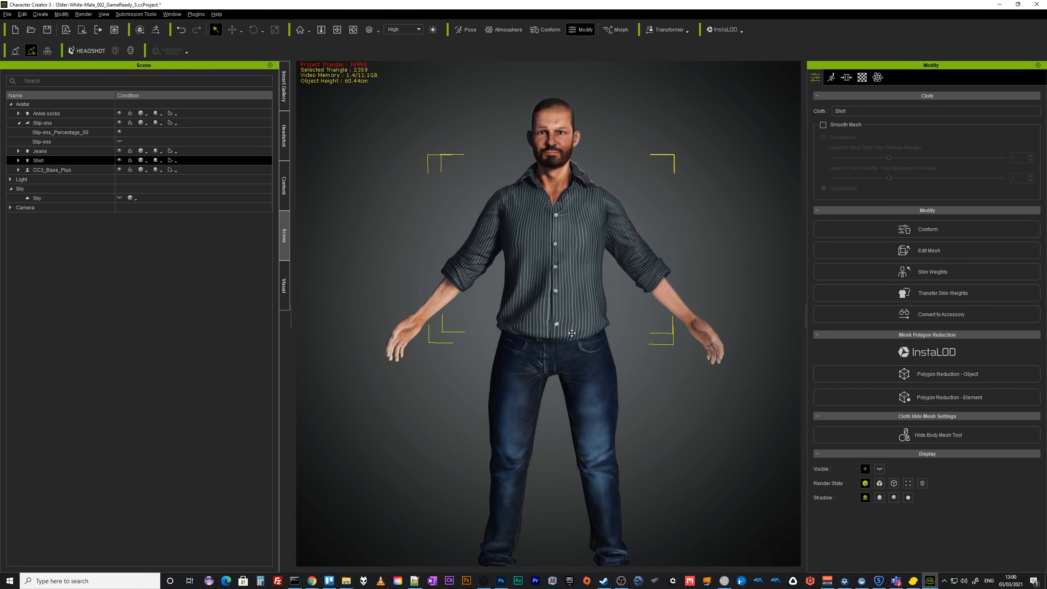
{"action": "middle_click_drag", "start_coordinate": [572, 333], "coordinate": [562, 299]}
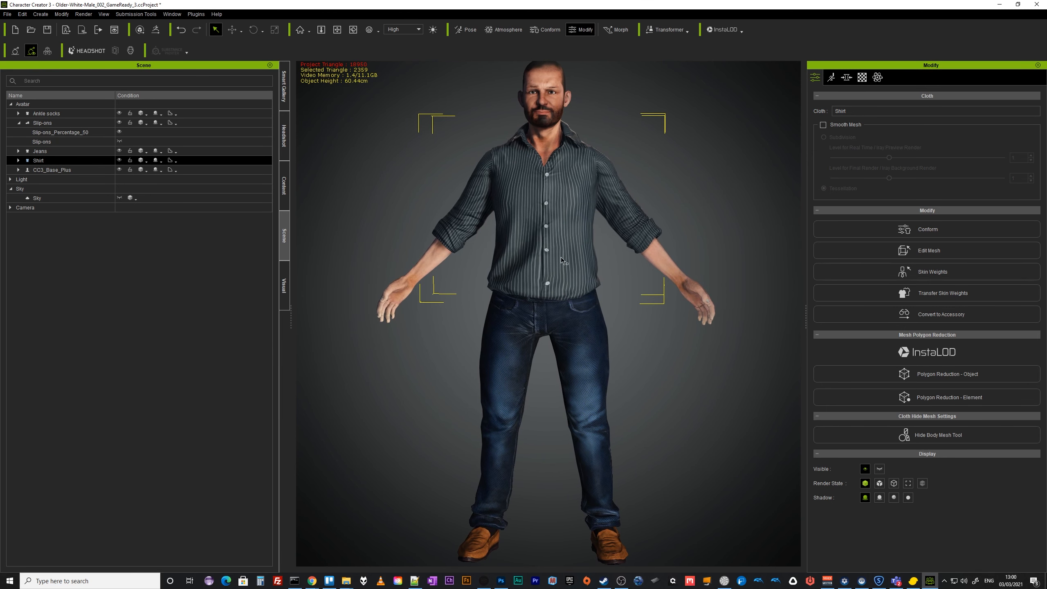
{"action": "left_click", "coordinate": [685, 432]}
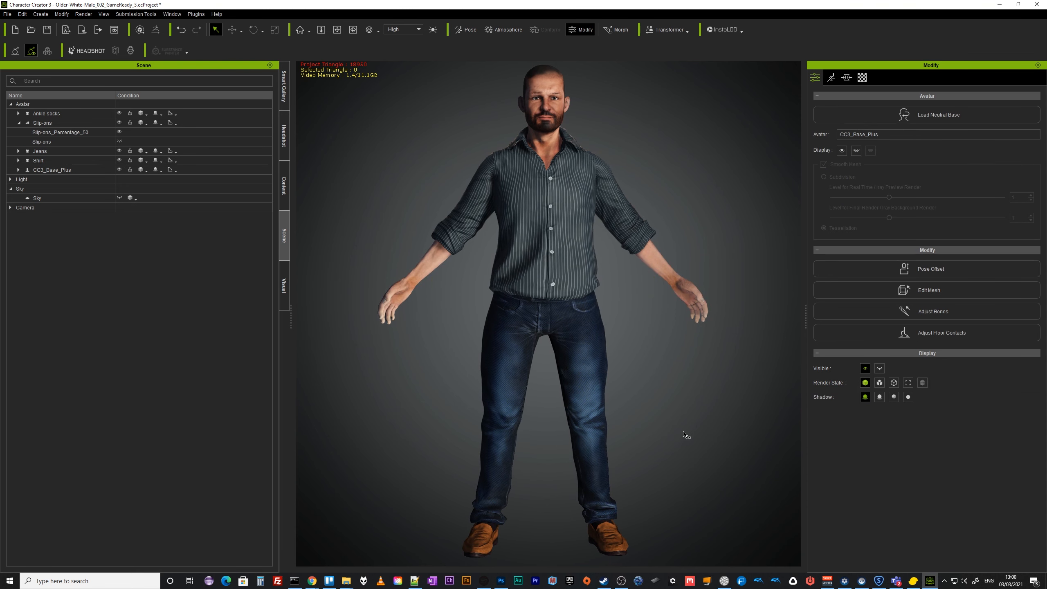
{"action": "middle_click_drag", "start_coordinate": [680, 419], "coordinate": [666, 421]}
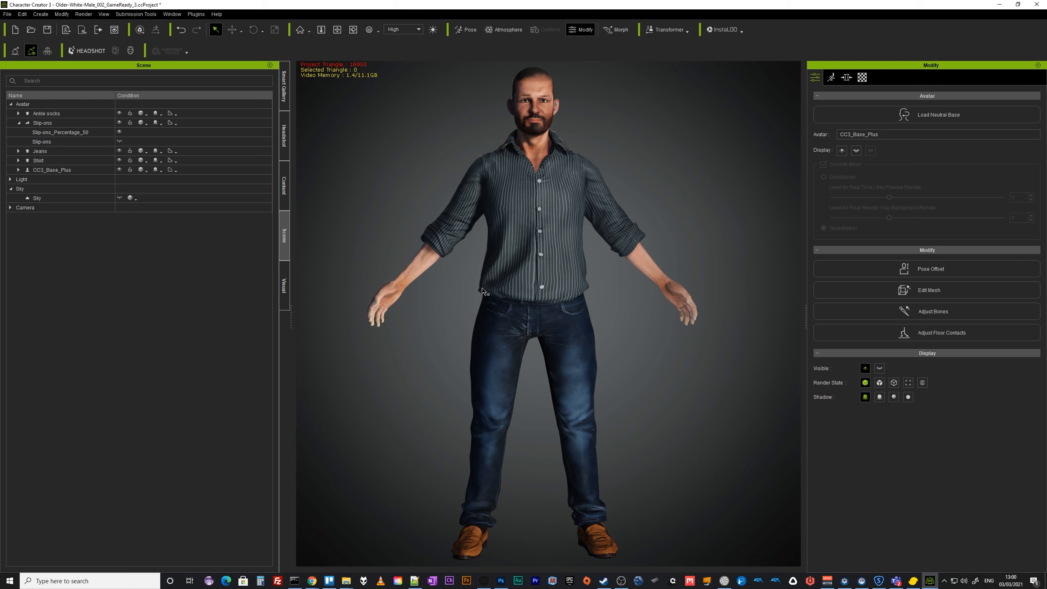
{"action": "right_click_drag", "start_coordinate": [692, 407], "coordinate": [676, 438]}
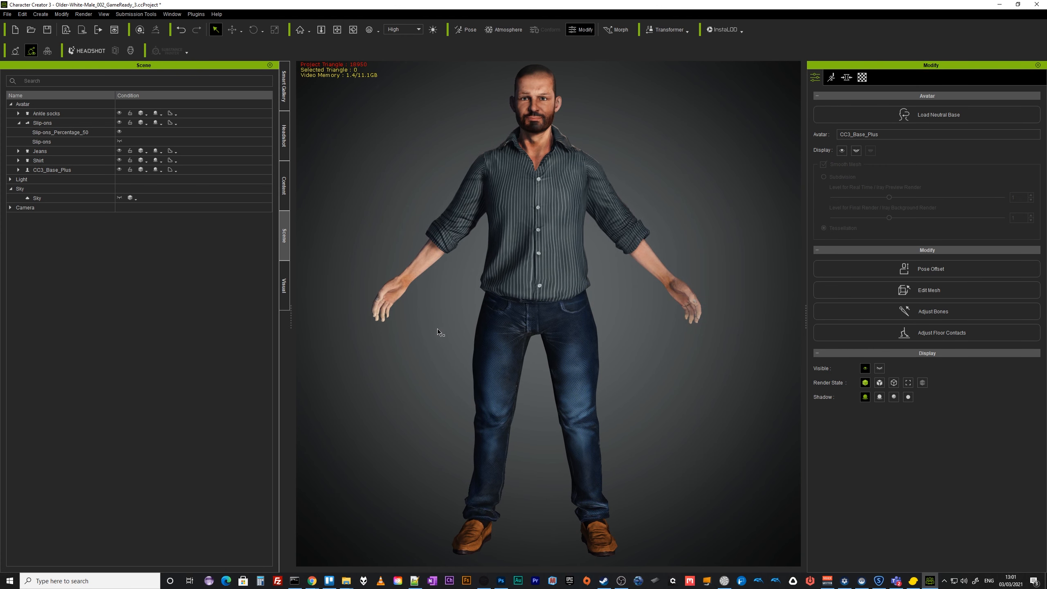
Save the project and open the FBX export dialog for the clothed character.
{"action": "key", "text": "ctrl+s"}
{"action": "left_click", "coordinate": [7, 14]}
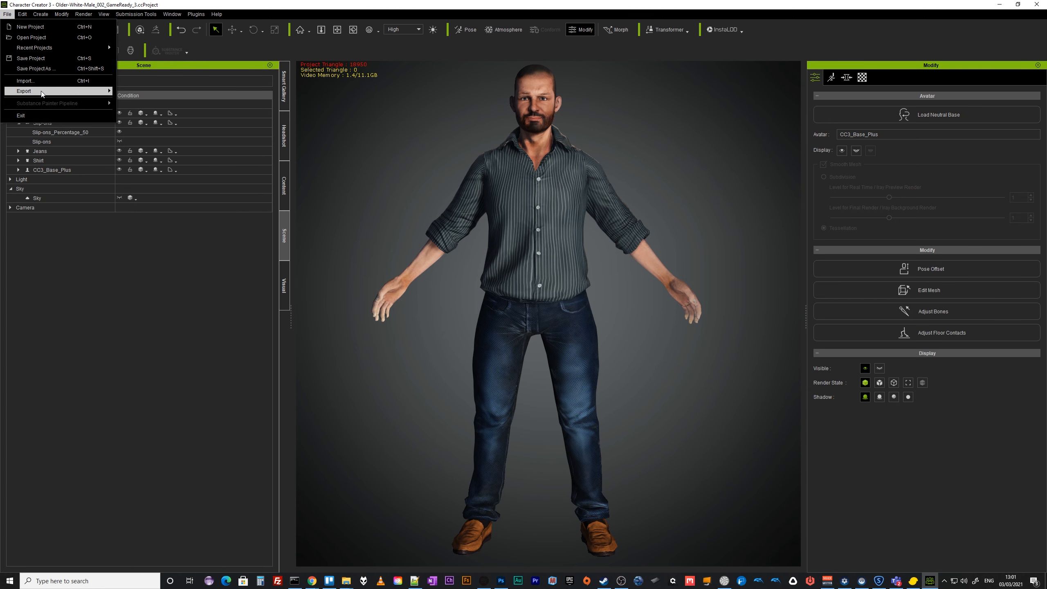
{"action": "mouse_move", "coordinate": [49, 91]}
{"action": "left_click", "coordinate": [148, 136]}
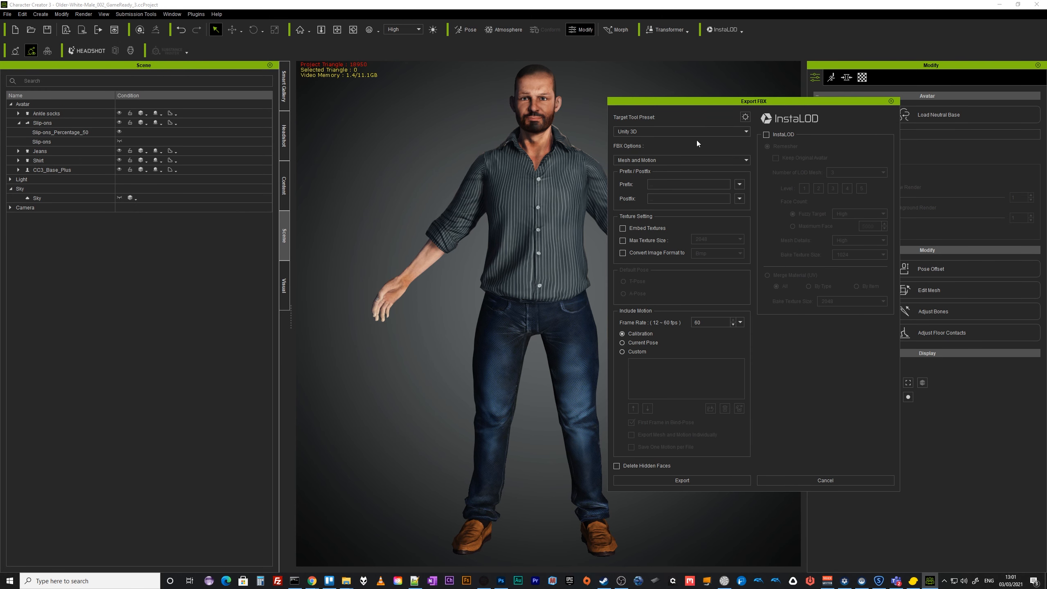
Open the advanced export settings, enable Delete Hidden Faces with the Unity 3D preset, and start the export.
{"action": "left_click", "coordinate": [745, 117]}
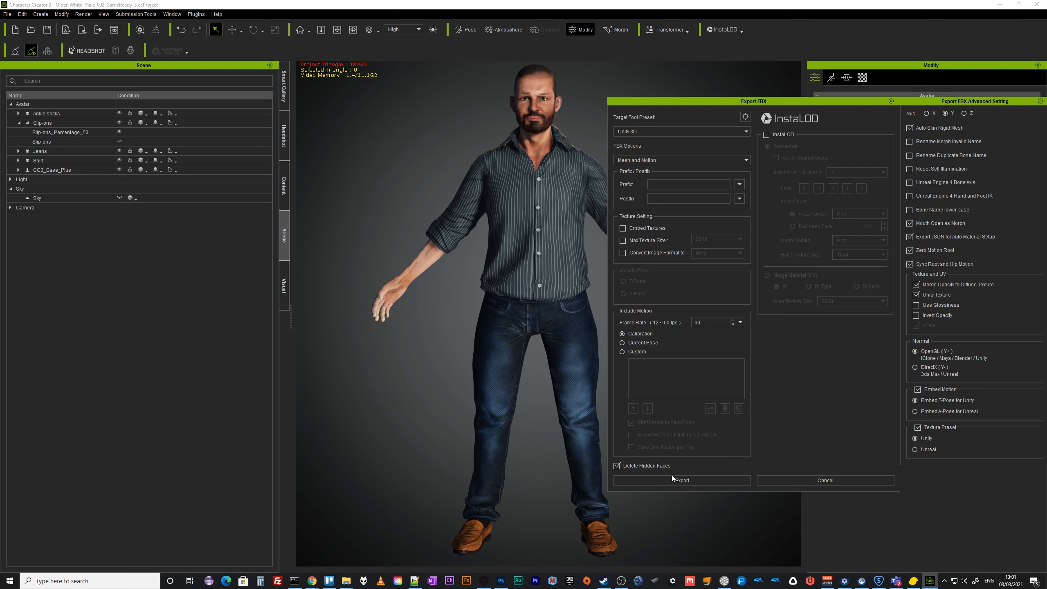
{"action": "left_click", "coordinate": [694, 481]}
{"action": "left_click", "coordinate": [451, 329]}
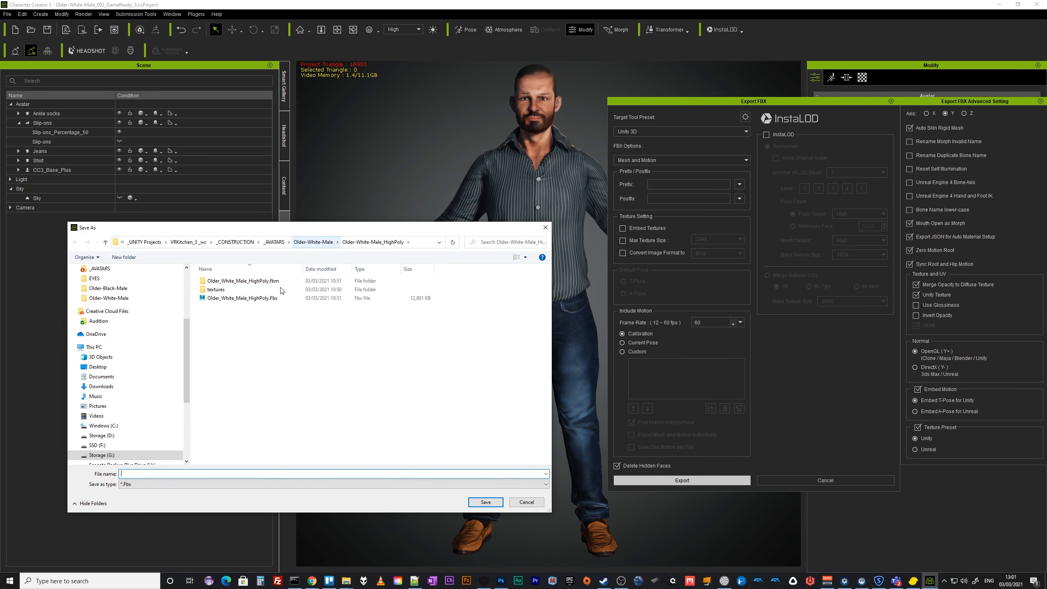
Reuse the HighPoly file name, move up to the Older-White-Male folder, and rename the file Older_White_Male_LowPoly.Fbx.
{"action": "left_click", "coordinate": [252, 298]}
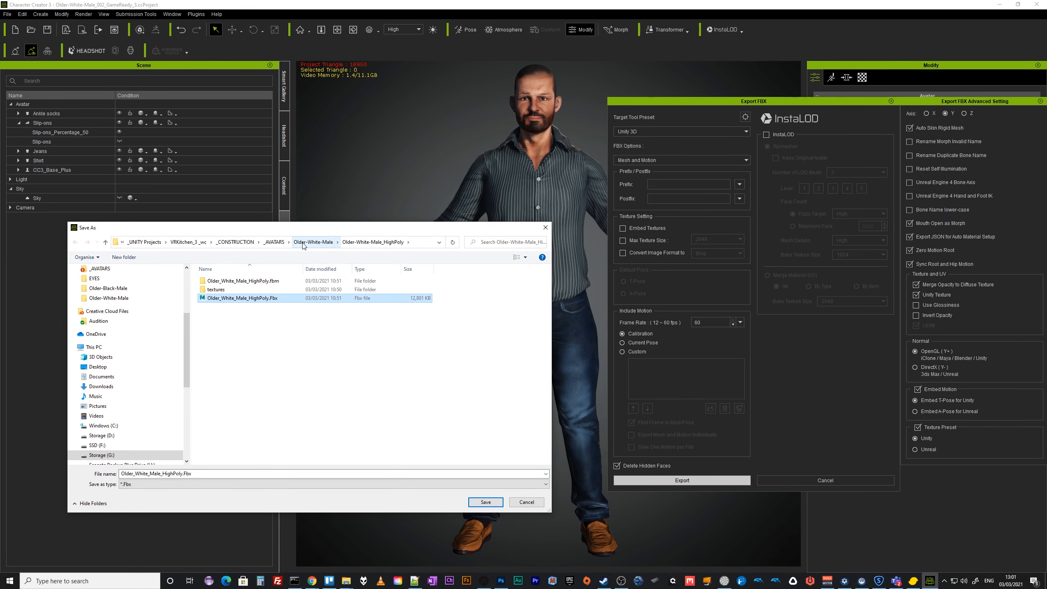
{"action": "left_click", "coordinate": [307, 246]}
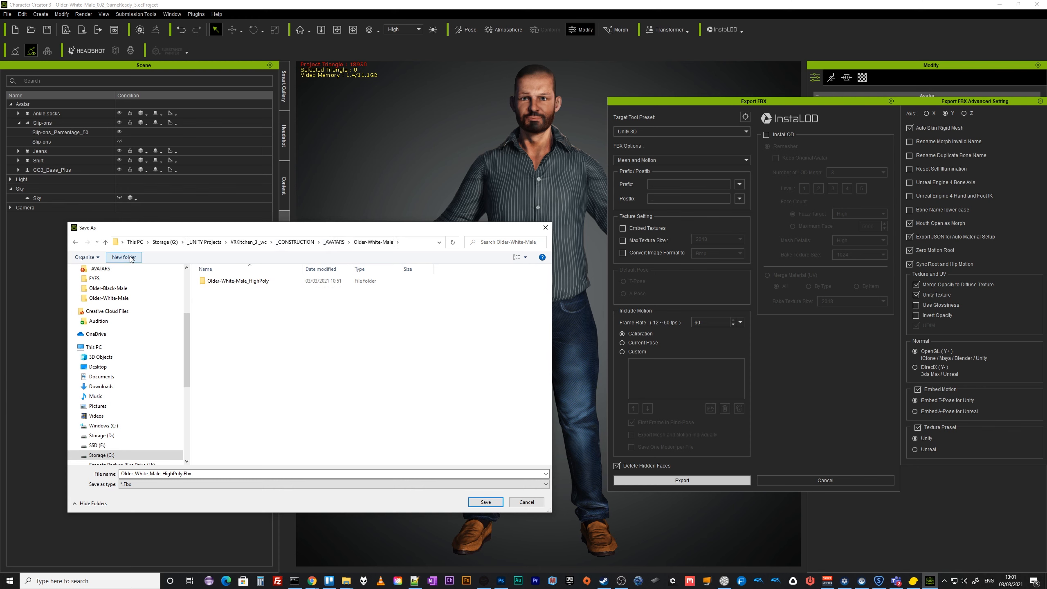
{"action": "double_click", "coordinate": [162, 474]}
{"action": "left_click_drag", "start_coordinate": [162, 474], "coordinate": [173, 474]}
{"action": "type", "text": "Low"}
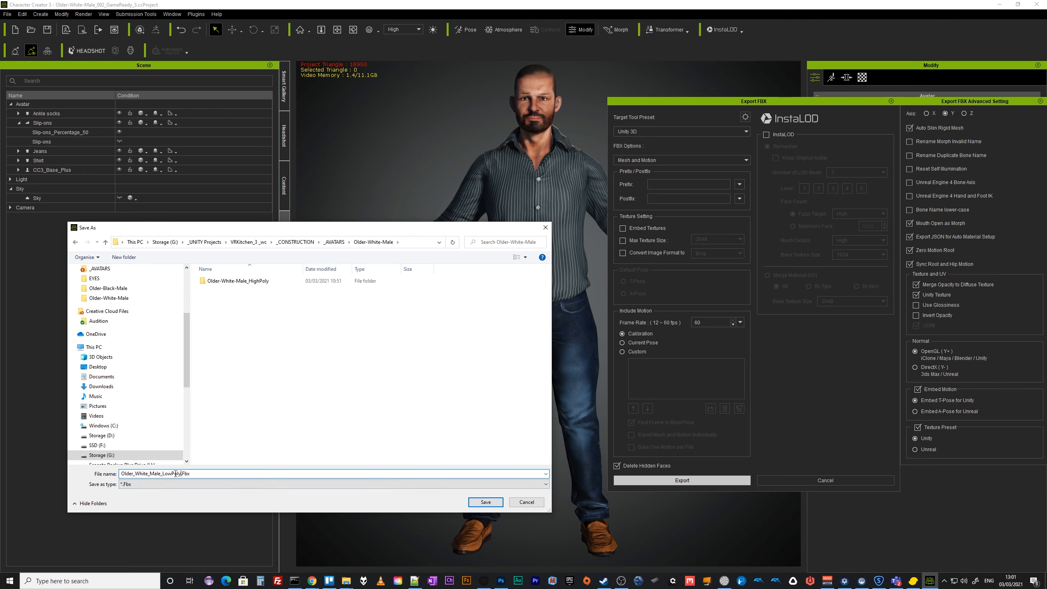
Create a new folder named Older_White_Male_LowPoly, open it, and save the FBX there.
{"action": "left_click_drag", "start_coordinate": [181, 474], "coordinate": [82, 473]}
{"action": "key", "text": "ctrl+c"}
{"action": "left_click", "coordinate": [200, 476]}
{"action": "left_click", "coordinate": [131, 256]}
{"action": "key", "text": "ctrl+v"}
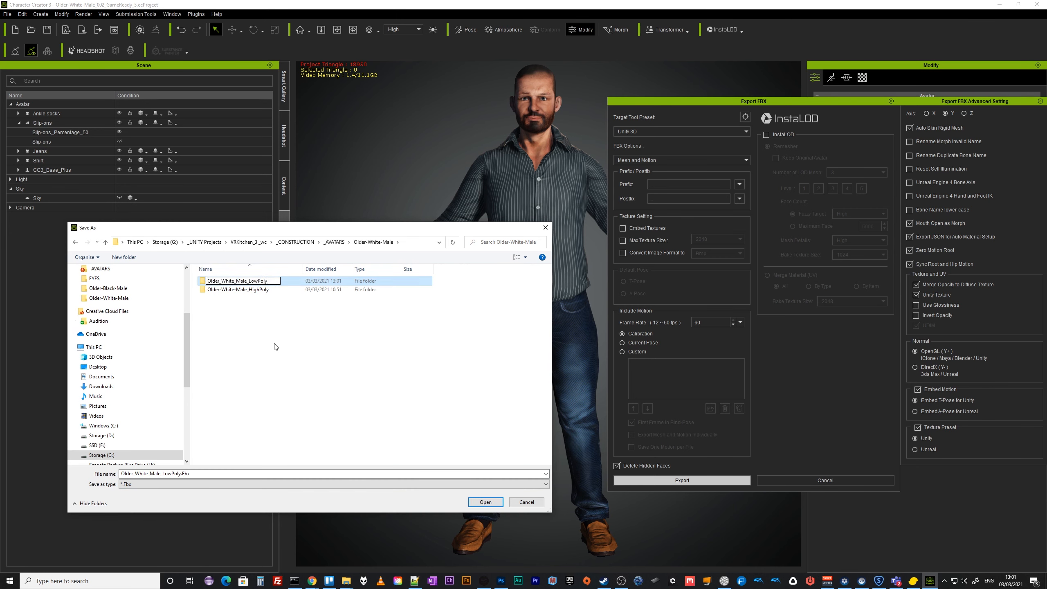
{"action": "key", "text": "Return"}
{"action": "double_click", "coordinate": [252, 282]}
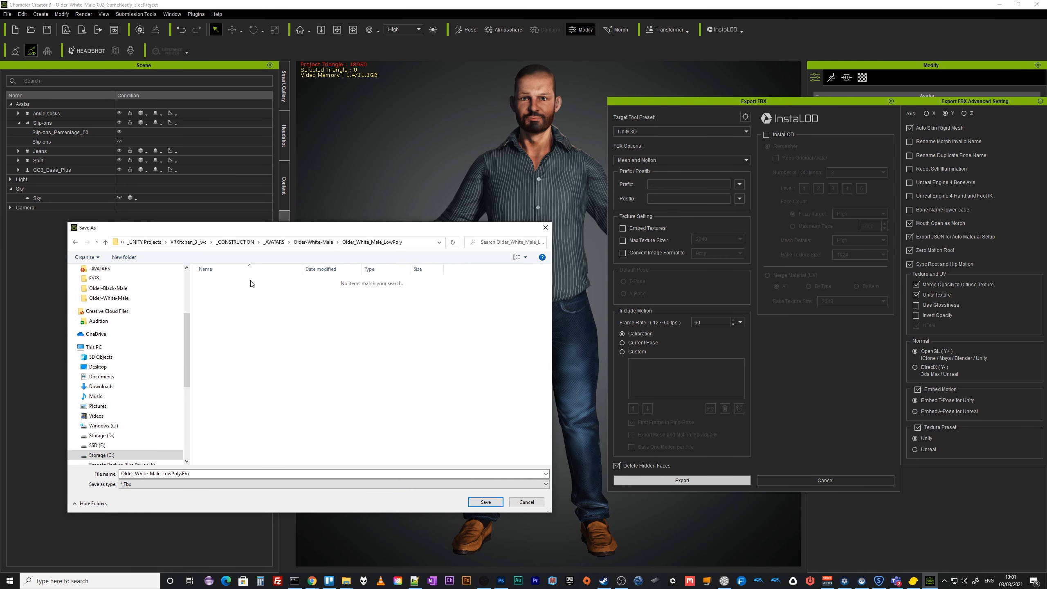
{"action": "left_click", "coordinate": [481, 506]}
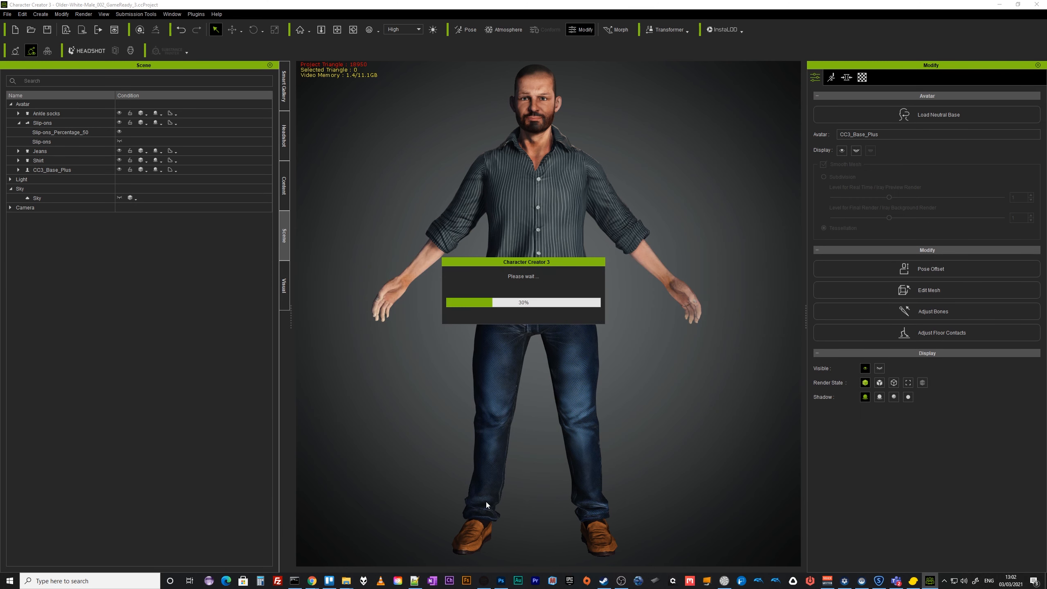